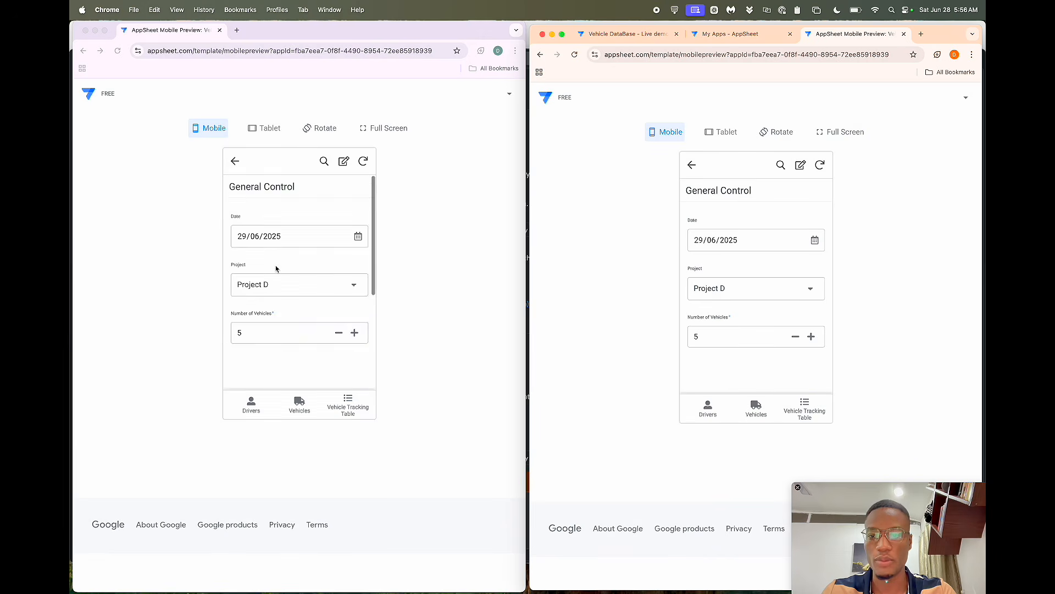
- Switch the left app preview from mobile to tablet layout to show General Control beside Entries
{"action": "scroll", "coordinate": [258, 290], "scroll_direction": "right", "scroll_amount": 3}
{"action": "scroll", "coordinate": [258, 293], "scroll_direction": "left", "scroll_amount": 3}
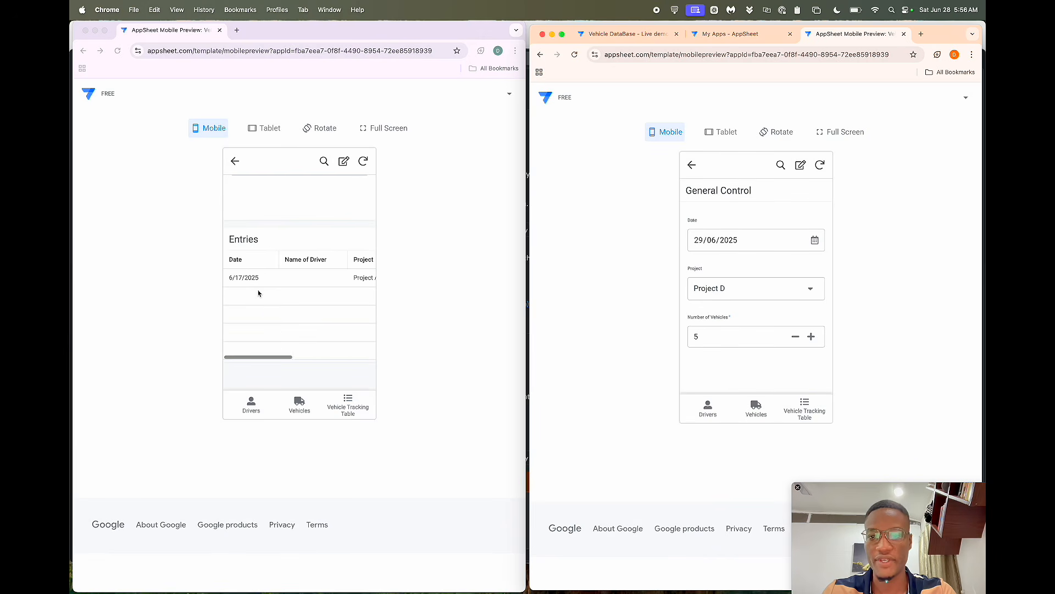
{"action": "scroll", "coordinate": [264, 280], "scroll_direction": "up", "scroll_amount": 5}
{"action": "scroll", "coordinate": [785, 308], "scroll_direction": "down", "scroll_amount": 5}
{"action": "scroll", "coordinate": [784, 308], "scroll_direction": "up", "scroll_amount": 5}
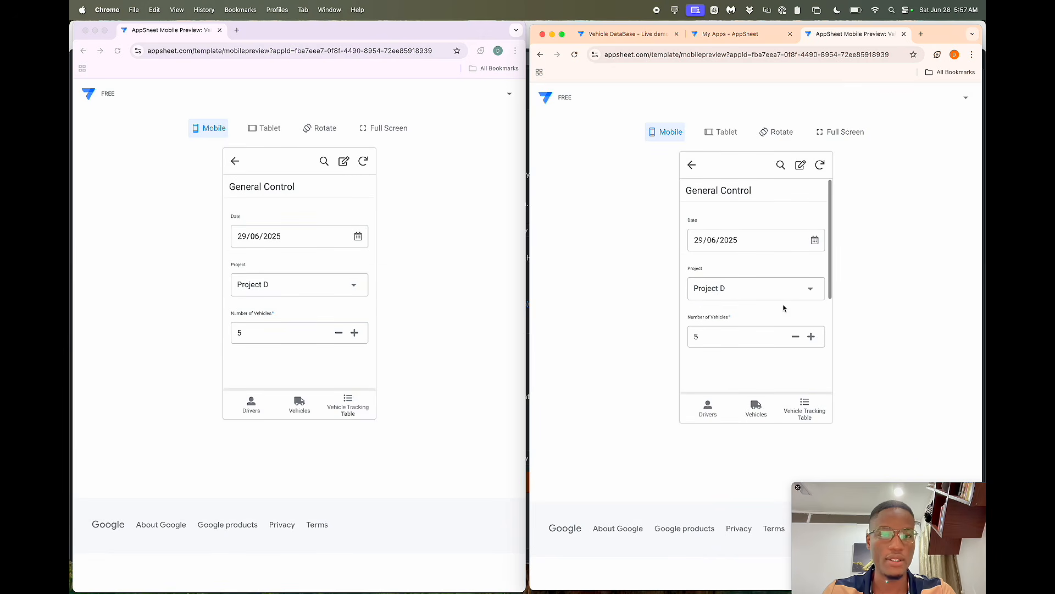
{"action": "left_click", "coordinate": [262, 124]}
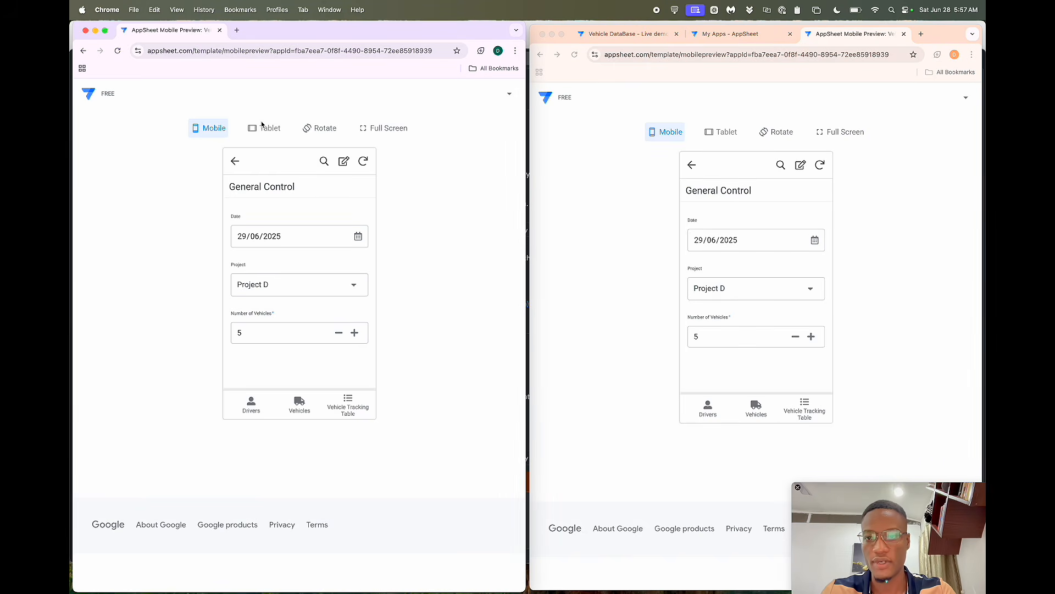
{"action": "left_click", "coordinate": [263, 128]}
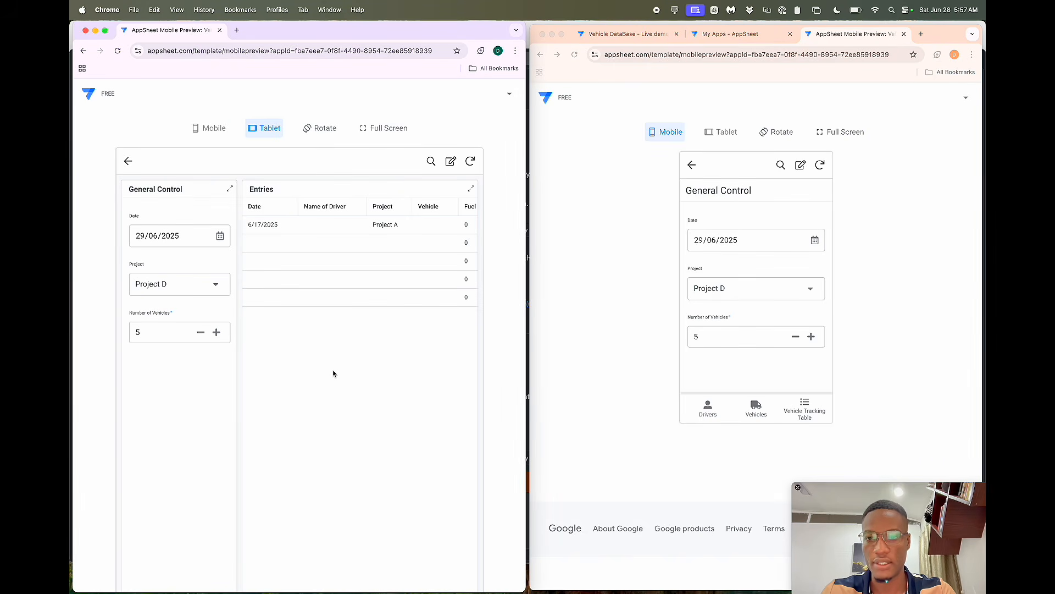
{"action": "scroll", "coordinate": [332, 370], "scroll_direction": "down", "scroll_amount": 3}
{"action": "scroll", "coordinate": [333, 370], "scroll_direction": "up", "scroll_amount": 3}
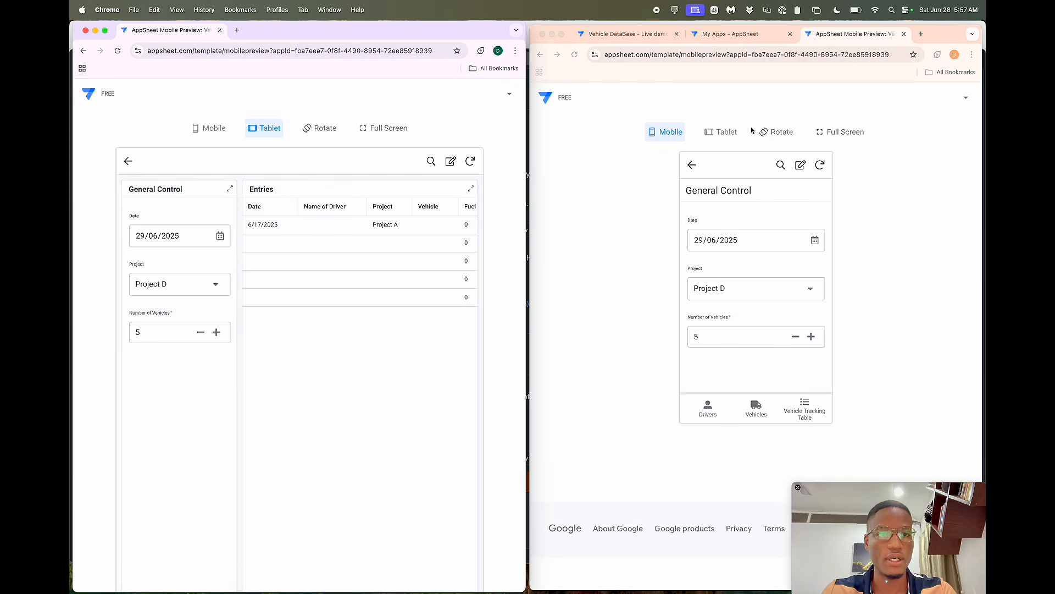
- Switch the right preview to tablet layout and set the General Control date to 06/07/2025
{"action": "left_click", "coordinate": [724, 135]}
{"action": "left_click", "coordinate": [721, 136]}
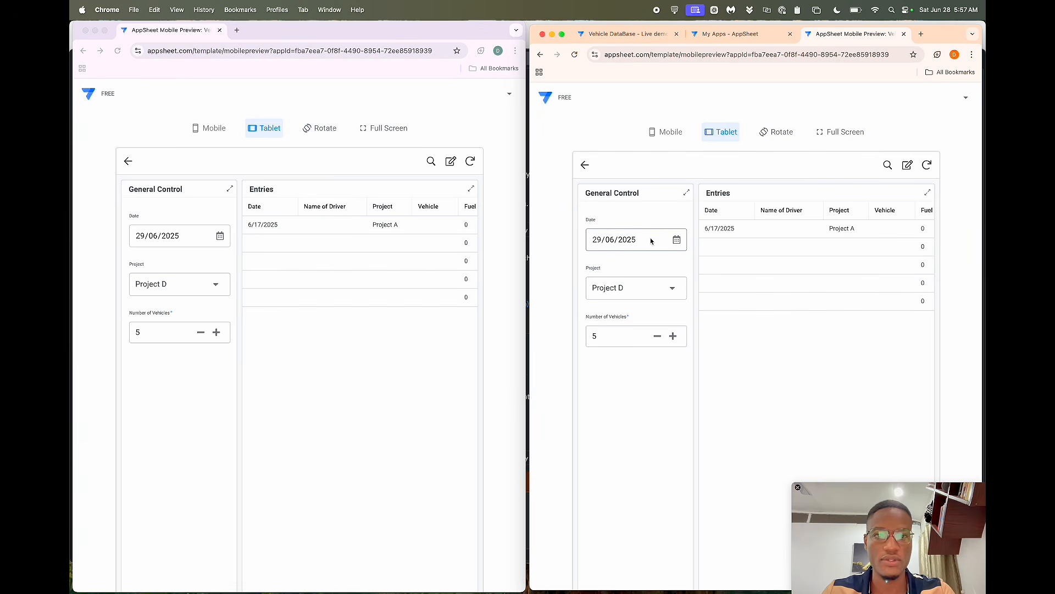
{"action": "left_click", "coordinate": [677, 240]}
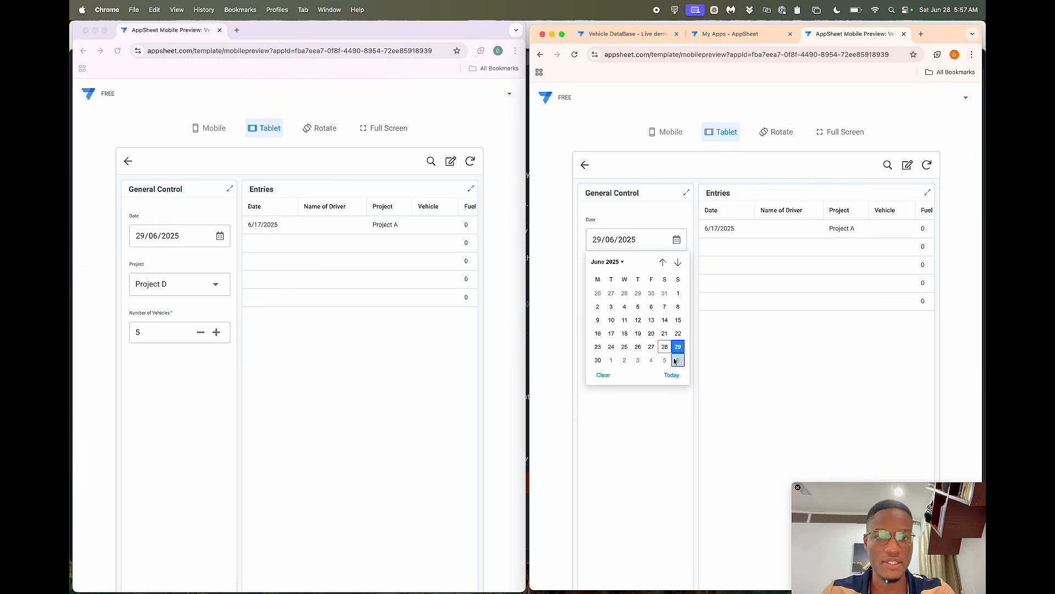
{"action": "left_click", "coordinate": [677, 360]}
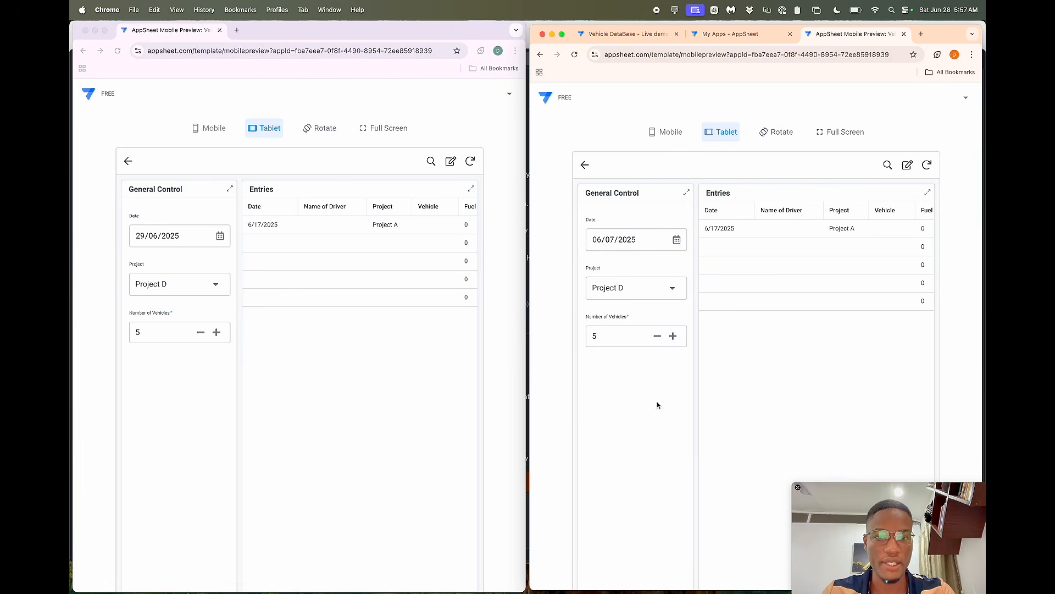
{"action": "left_click", "coordinate": [671, 292]}
{"action": "left_click", "coordinate": [653, 286]}
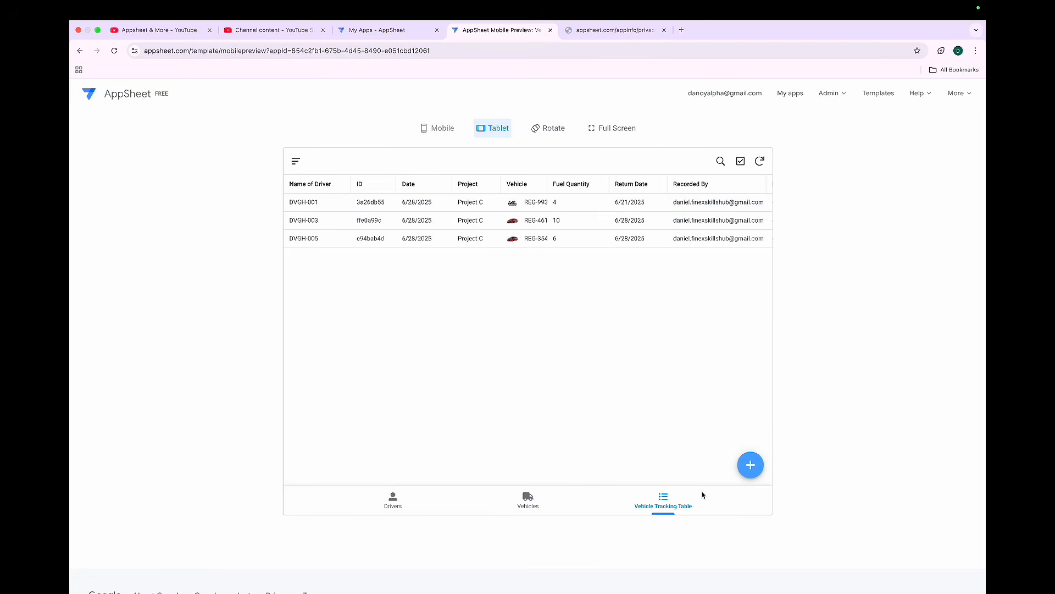
- Start a new Vehicle Tracking Table record and read the welcome instructions page
{"action": "left_click", "coordinate": [749, 465]}
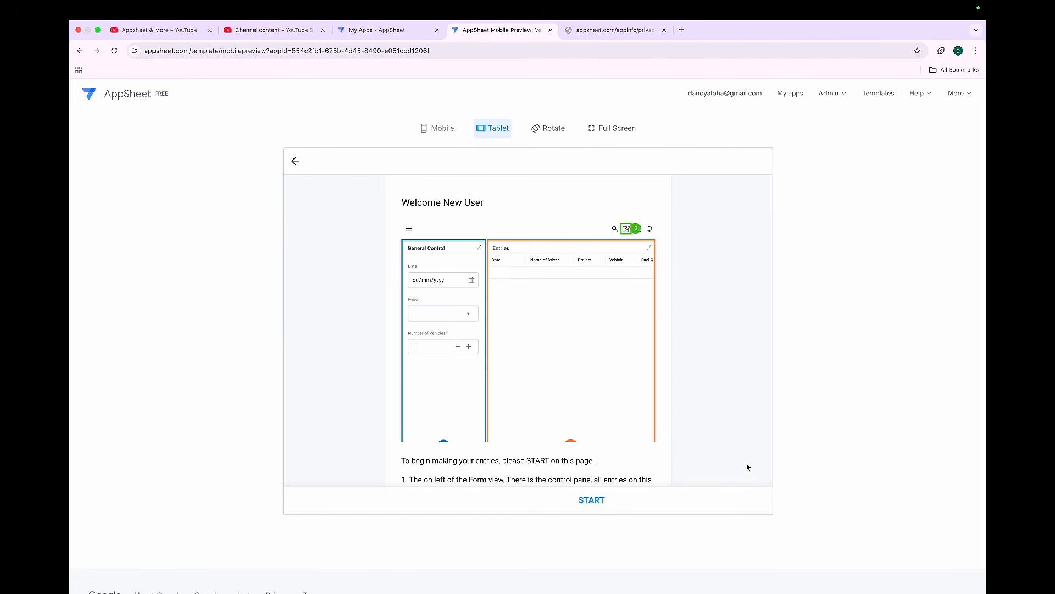
{"action": "scroll", "coordinate": [652, 420], "scroll_direction": "down", "scroll_amount": 1}
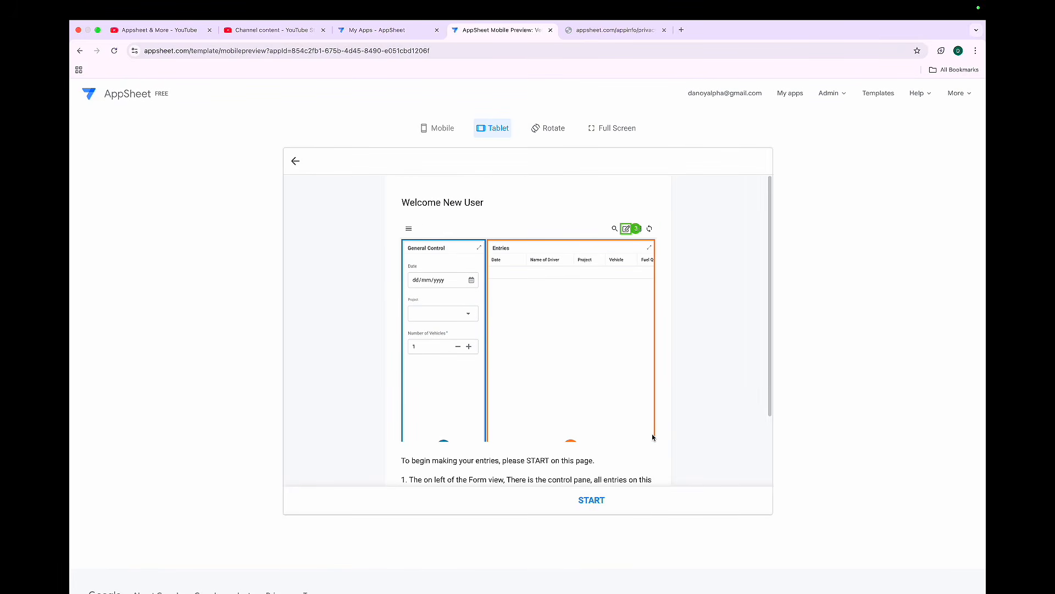
{"action": "scroll", "coordinate": [652, 437], "scroll_direction": "down", "scroll_amount": 3}
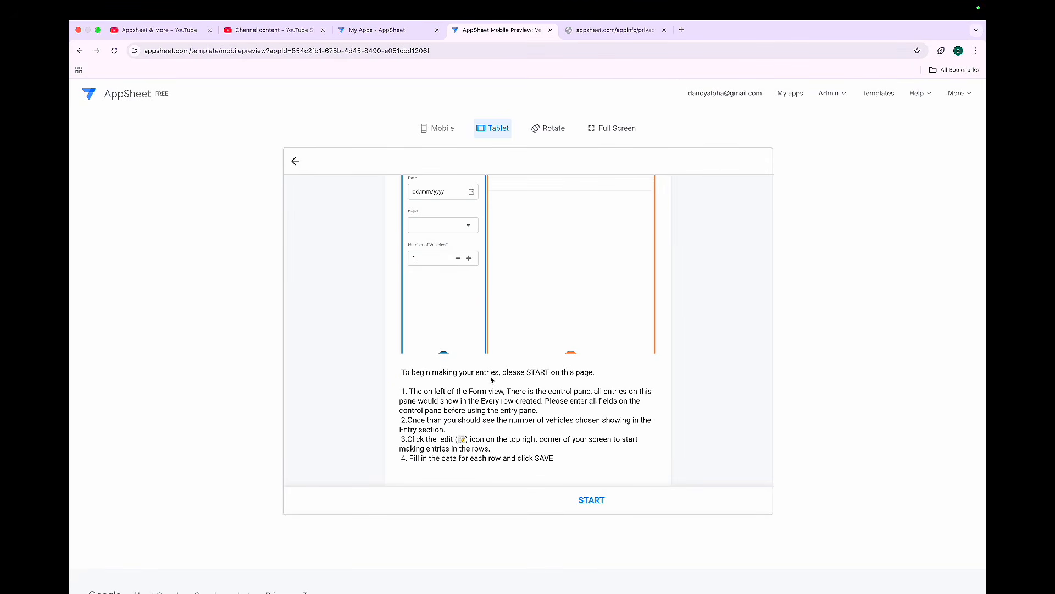
{"action": "scroll", "coordinate": [491, 379], "scroll_direction": "up", "scroll_amount": 4}
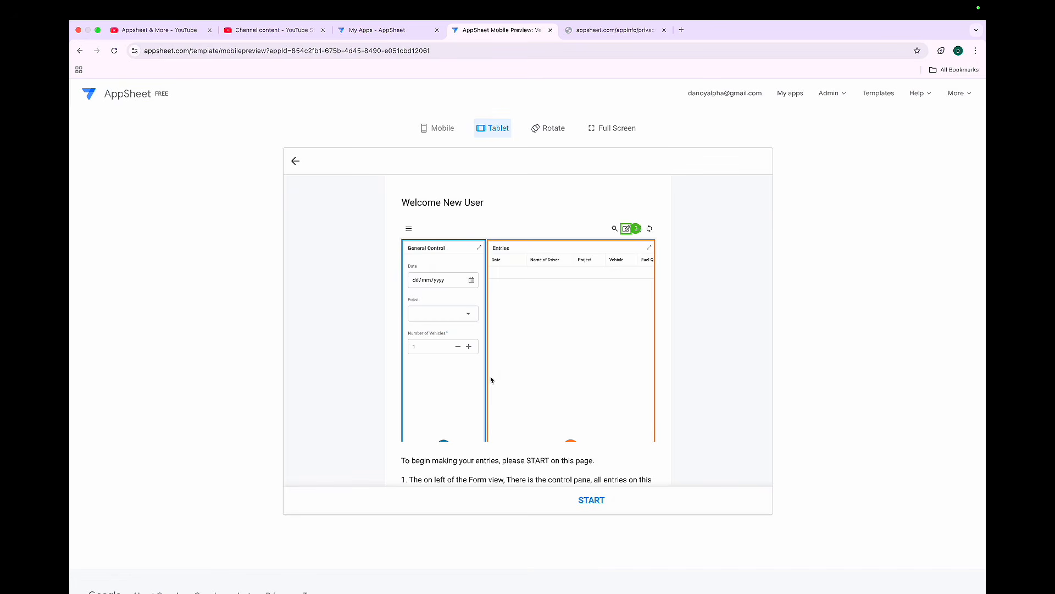
{"action": "scroll", "coordinate": [537, 391], "scroll_direction": "down", "scroll_amount": 3}
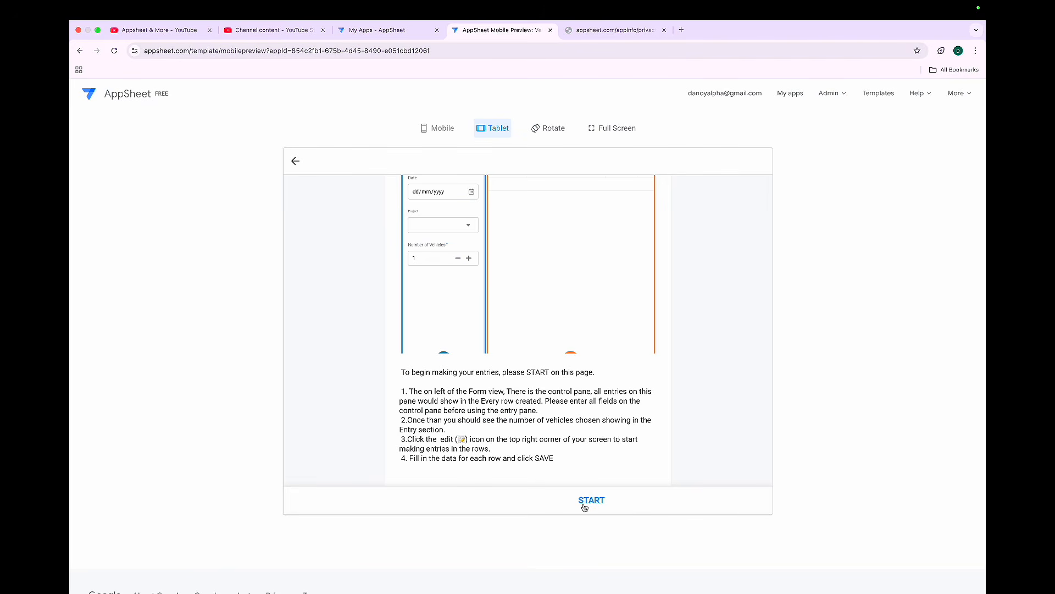
- Switch the preview to mobile layout and review the welcome page there
{"action": "left_click", "coordinate": [432, 129]}
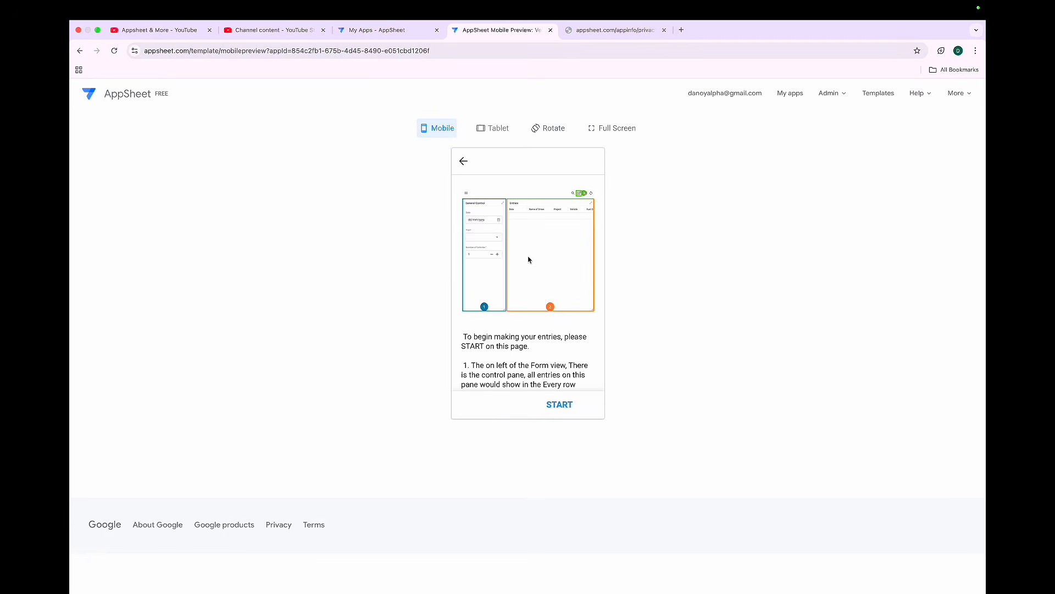
{"action": "scroll", "coordinate": [487, 262], "scroll_direction": "up", "scroll_amount": 5}
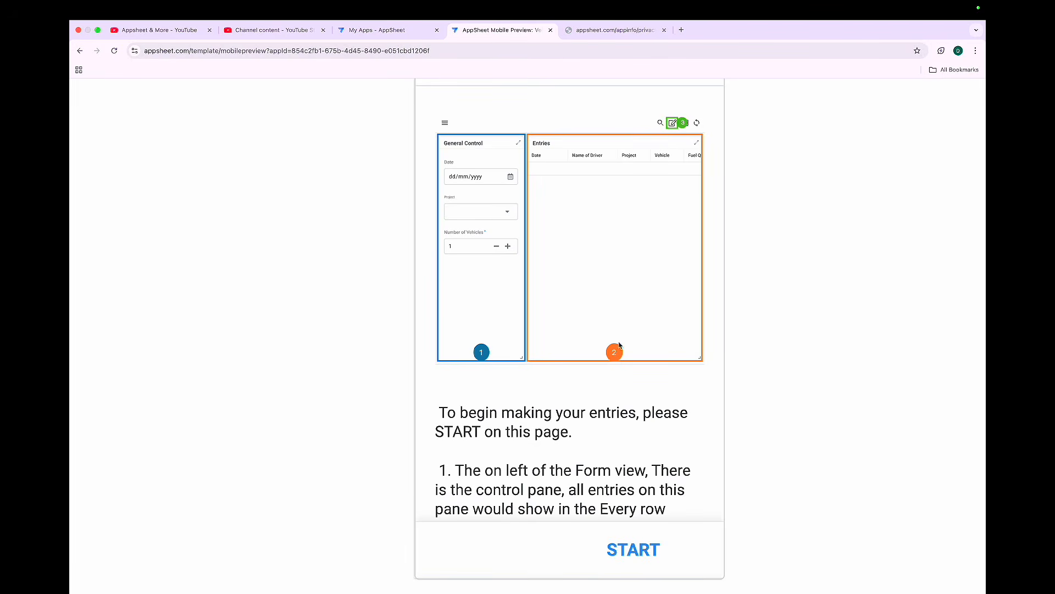
{"action": "scroll", "coordinate": [637, 319], "scroll_direction": "down", "scroll_amount": 3}
{"action": "scroll", "coordinate": [585, 324], "scroll_direction": "up", "scroll_amount": 3}
{"action": "scroll", "coordinate": [585, 324], "scroll_direction": "up", "scroll_amount": 2}
{"action": "scroll", "coordinate": [584, 325], "scroll_direction": "down", "scroll_amount": 3}
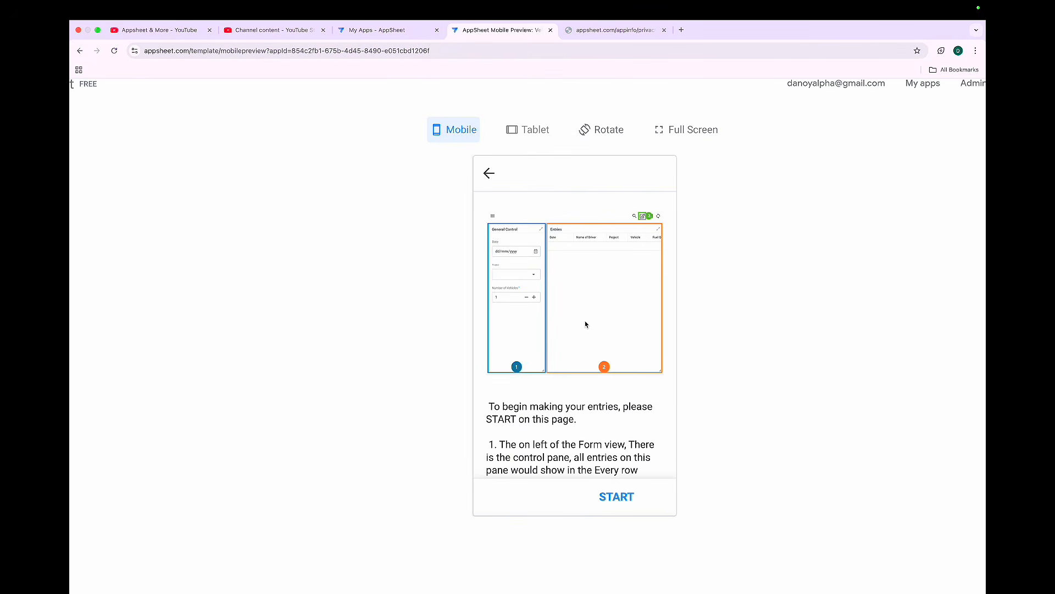
- Switch the preview back to tablet layout and scroll through the welcome instructions
{"action": "left_click", "coordinate": [529, 132]}
{"action": "scroll", "coordinate": [546, 314], "scroll_direction": "down", "scroll_amount": 5}
{"action": "scroll", "coordinate": [542, 318], "scroll_direction": "up", "scroll_amount": 4}
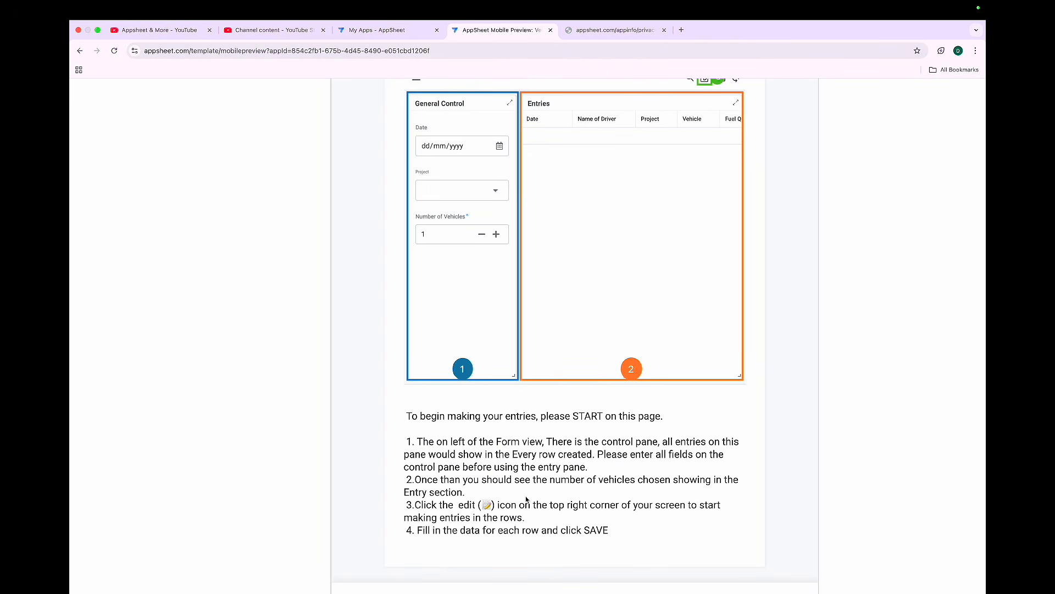
{"action": "scroll", "coordinate": [665, 212], "scroll_direction": "up", "scroll_amount": 3}
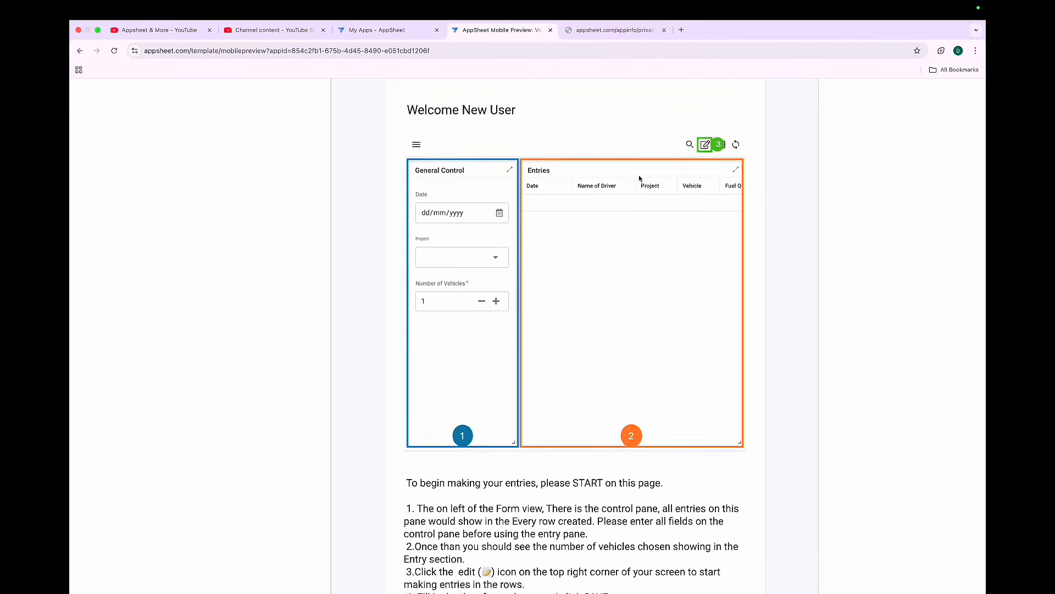
{"action": "scroll", "coordinate": [639, 177], "scroll_direction": "down", "scroll_amount": 2}
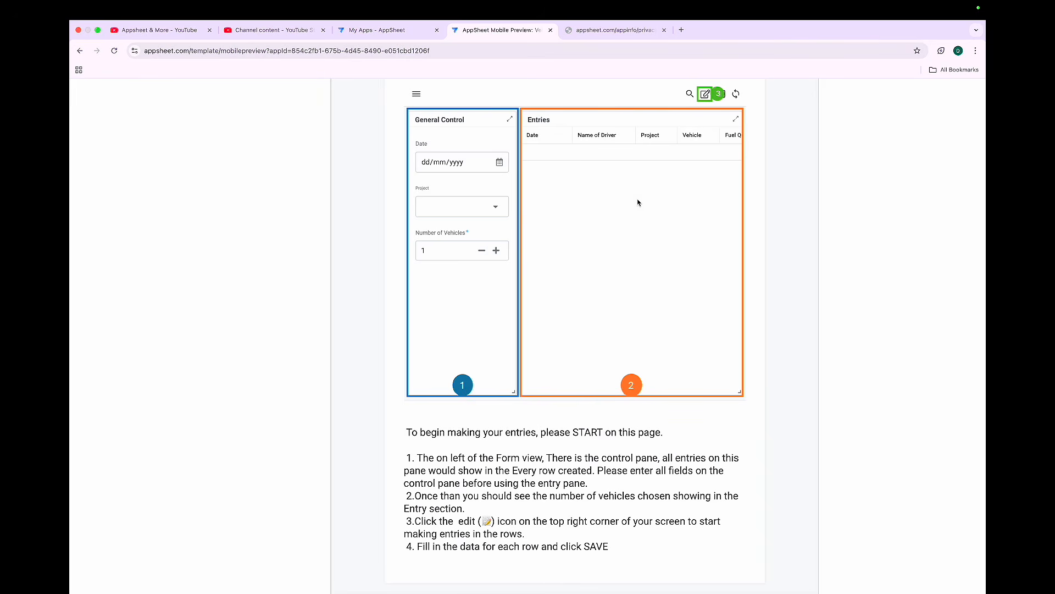
{"action": "scroll", "coordinate": [612, 302], "scroll_direction": "down", "scroll_amount": 5}
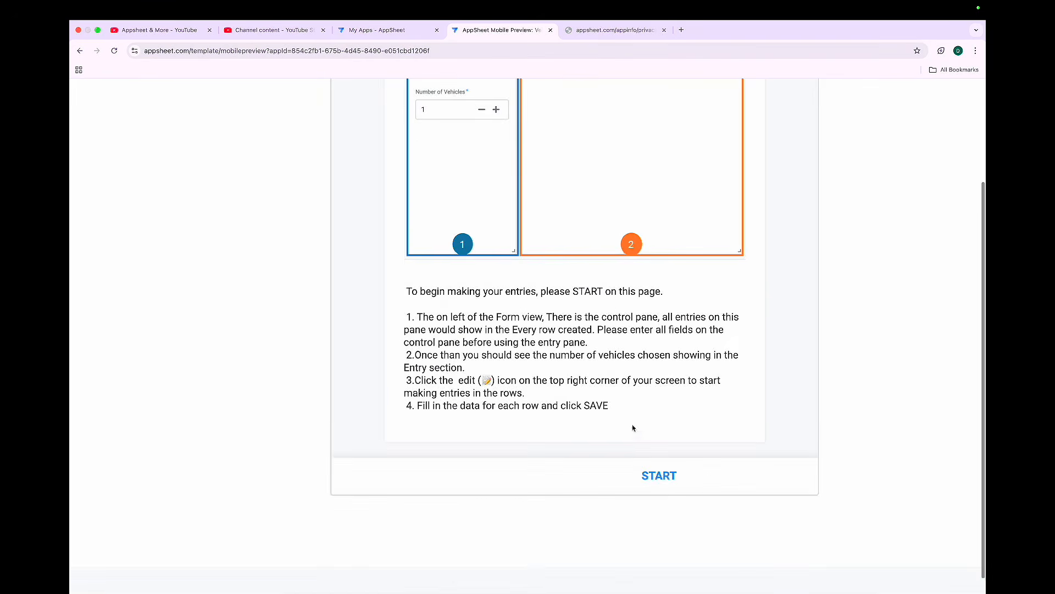
- Start the entry form and set the General Control date to 06/07/2025
{"action": "left_click", "coordinate": [657, 476]}
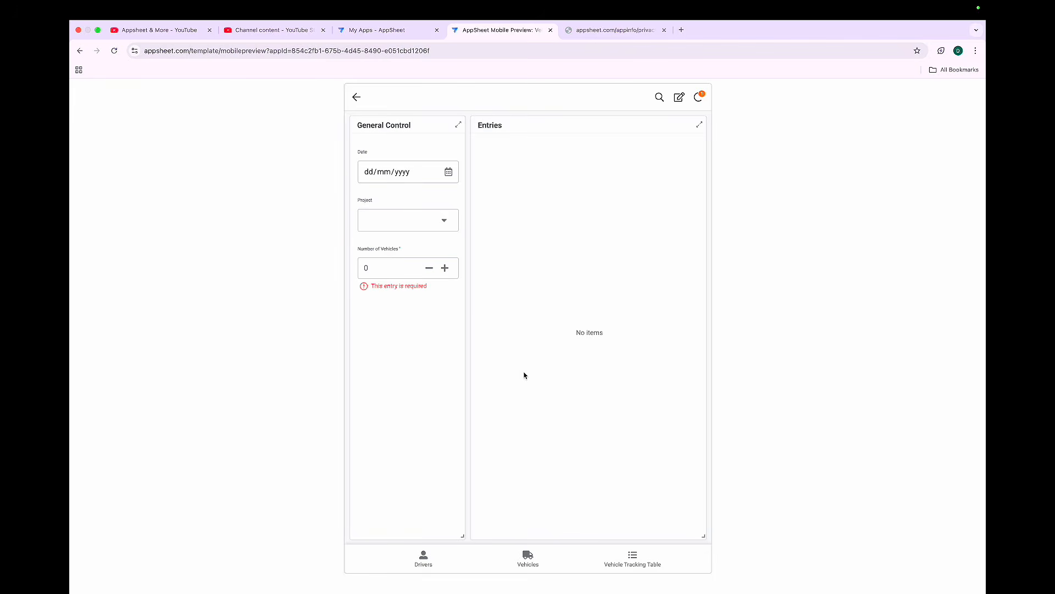
{"action": "left_click", "coordinate": [449, 172]}
{"action": "left_click", "coordinate": [449, 292]}
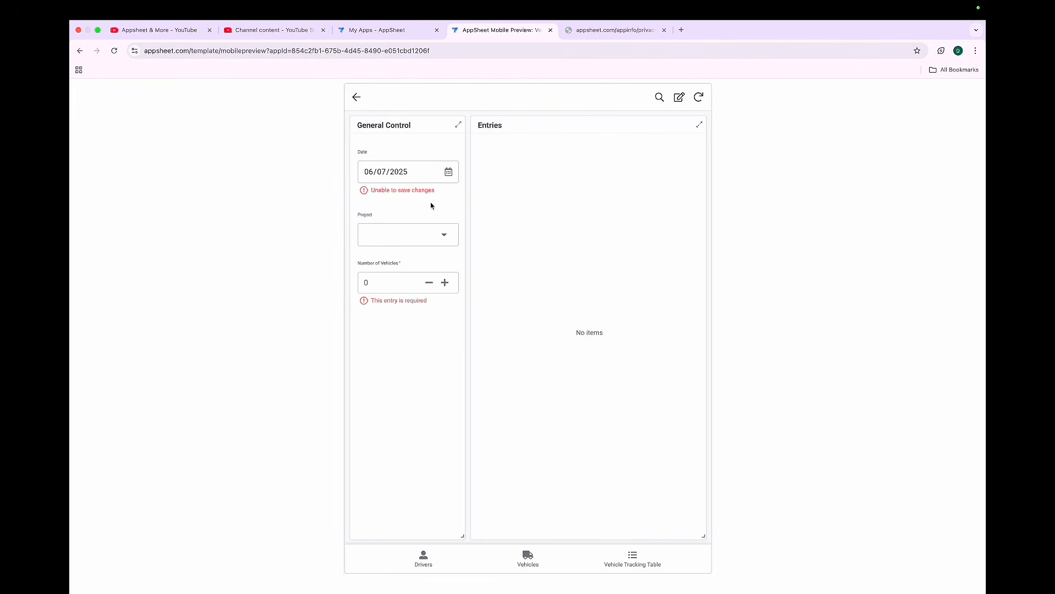
- Choose Project E and set the number of vehicles to 3
{"action": "left_click", "coordinate": [437, 235]}
{"action": "left_click", "coordinate": [413, 217]}
{"action": "left_click", "coordinate": [445, 302]}
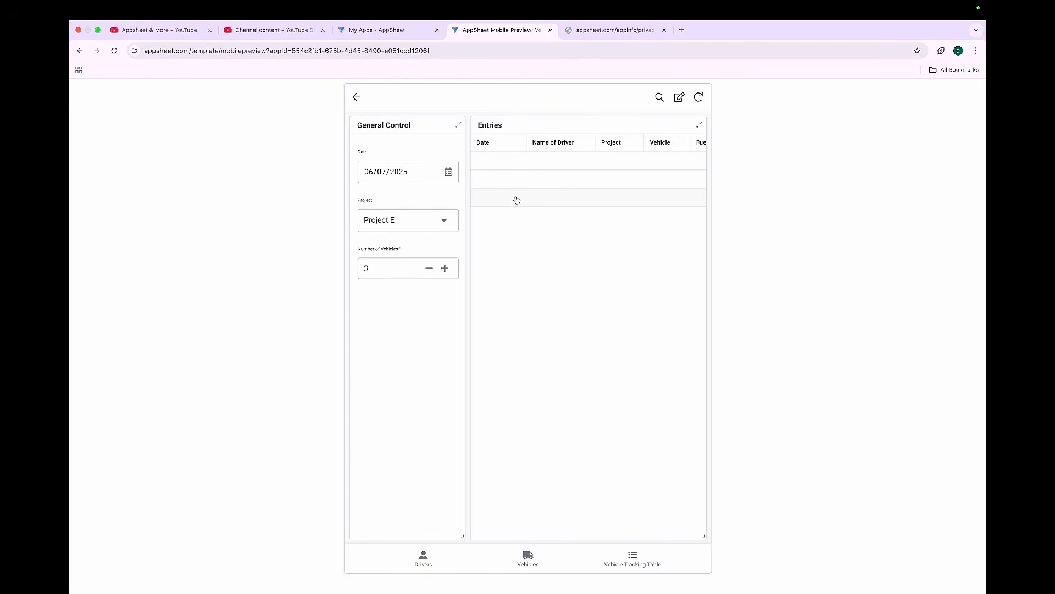
- Enter edit mode on the entry rows and pick drivers in the Name of Driver list
{"action": "left_click", "coordinate": [679, 99]}
{"action": "left_click", "coordinate": [576, 163]}
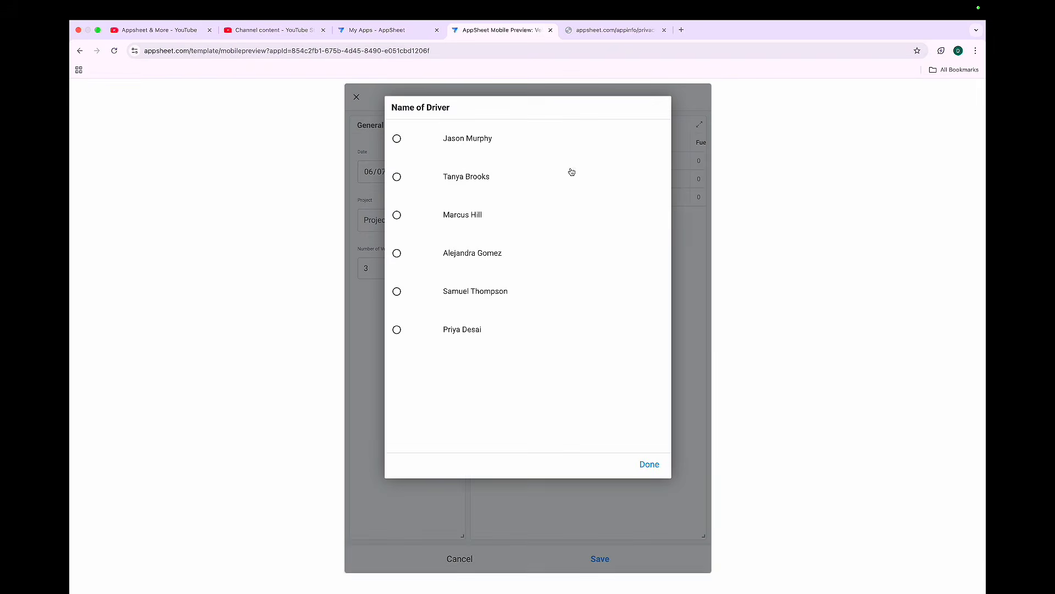
{"action": "left_click", "coordinate": [478, 181]}
{"action": "left_click", "coordinate": [555, 186]}
{"action": "left_click", "coordinate": [490, 245]}
{"action": "left_click", "coordinate": [549, 203]}
{"action": "left_click", "coordinate": [544, 214]}
- Switch to the Vehicles spreadsheet and inspect the new General control row and the Entry Table rows
{"action": "key", "text": "ctrl+Right"}
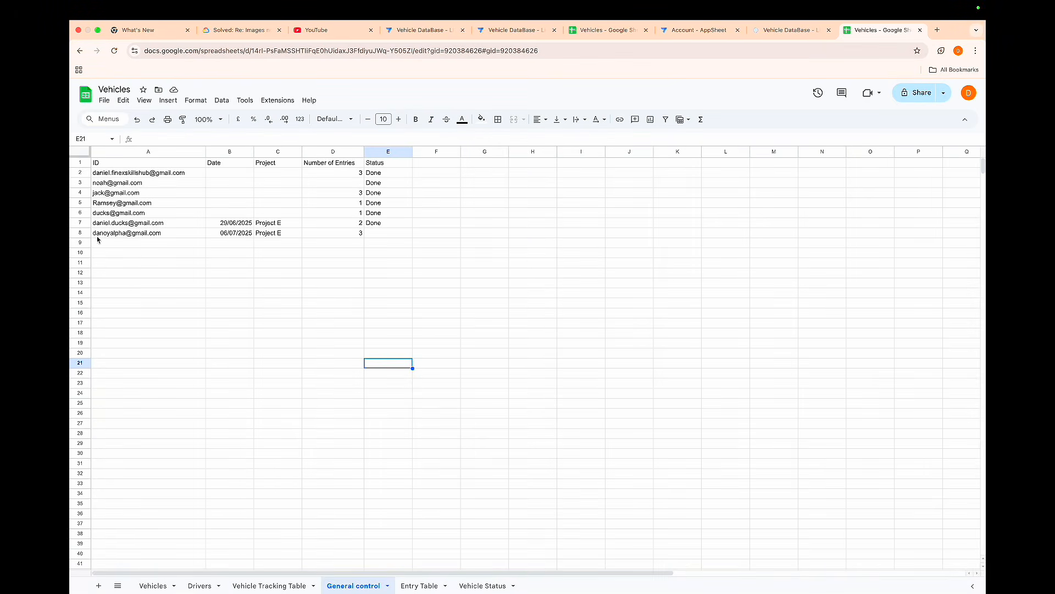
{"action": "left_click", "coordinate": [79, 232]}
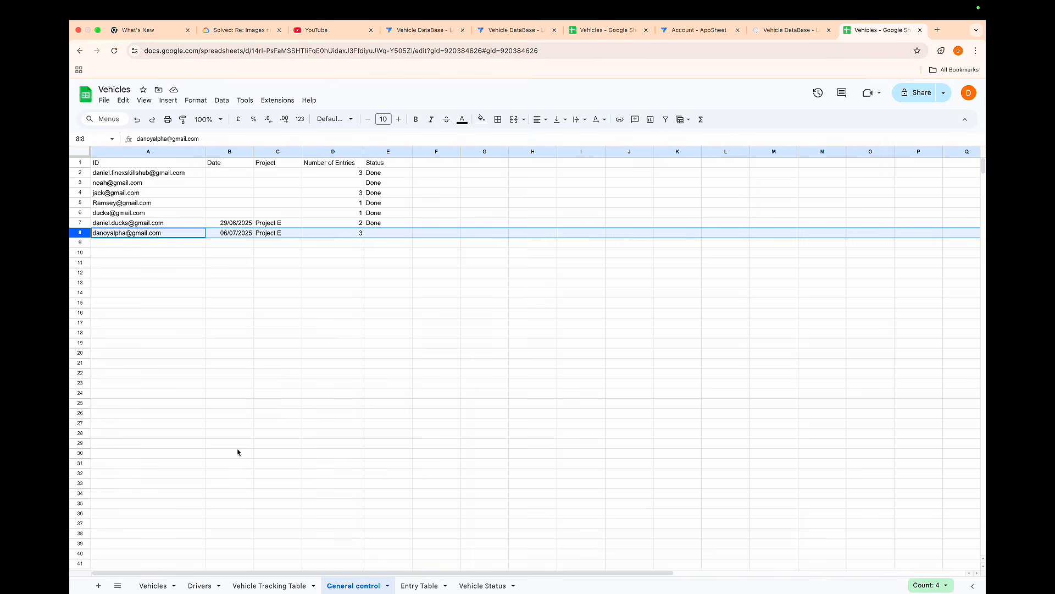
{"action": "left_click", "coordinate": [413, 584]}
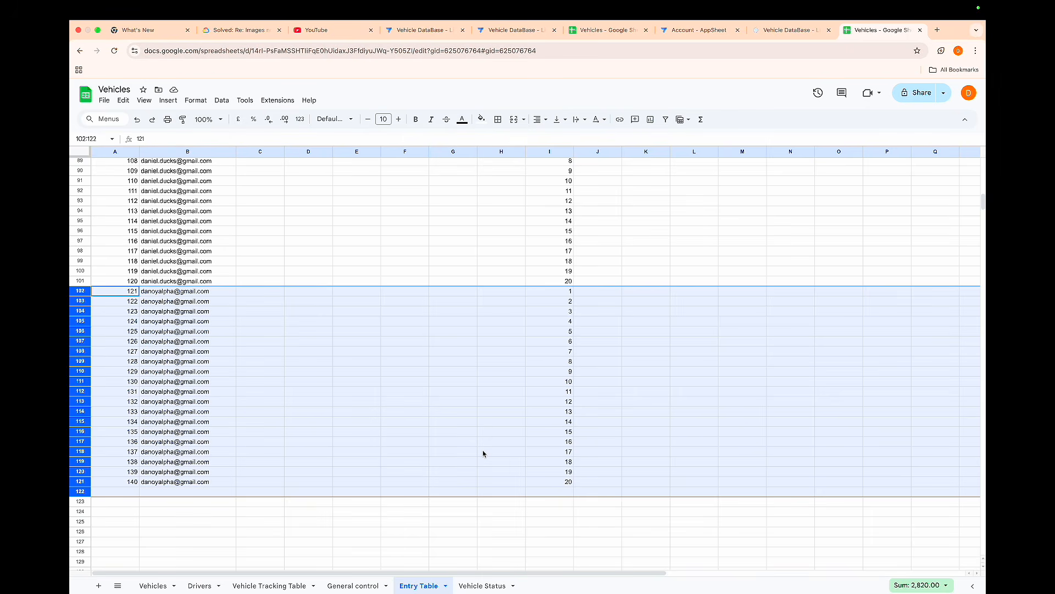
{"action": "key", "text": "ctrl+Left"}
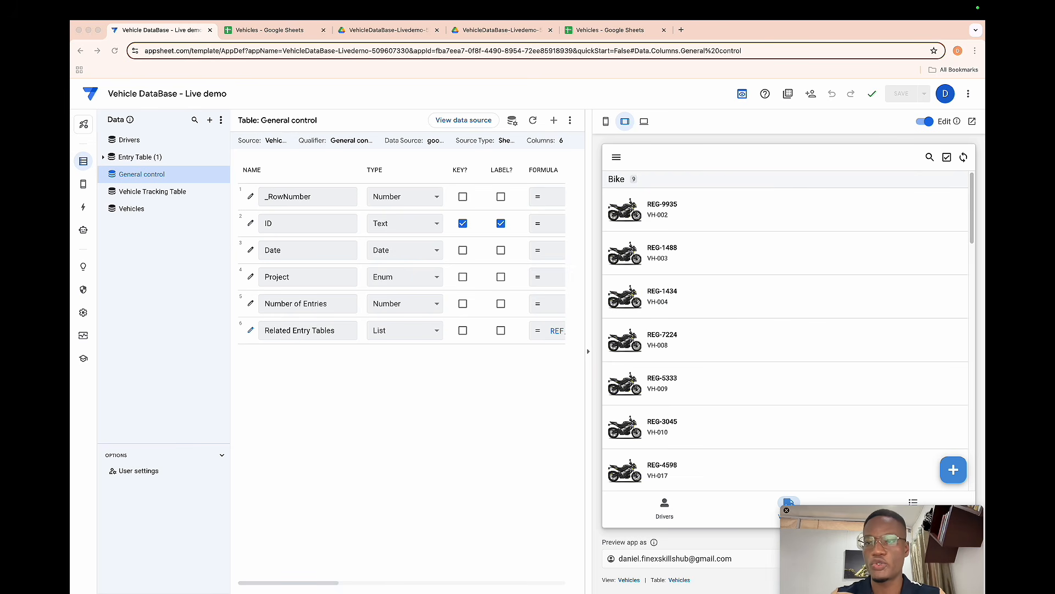
- Open the Vehicle Tracking Table view in the app editor and show it in the preview
{"action": "left_click", "coordinate": [83, 184]}
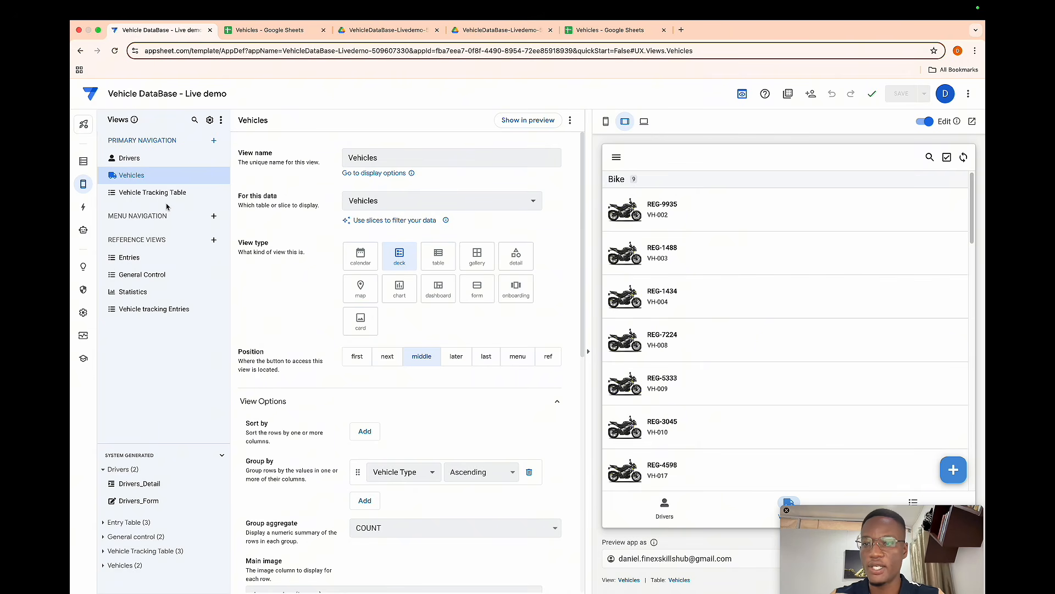
{"action": "left_click", "coordinate": [163, 194]}
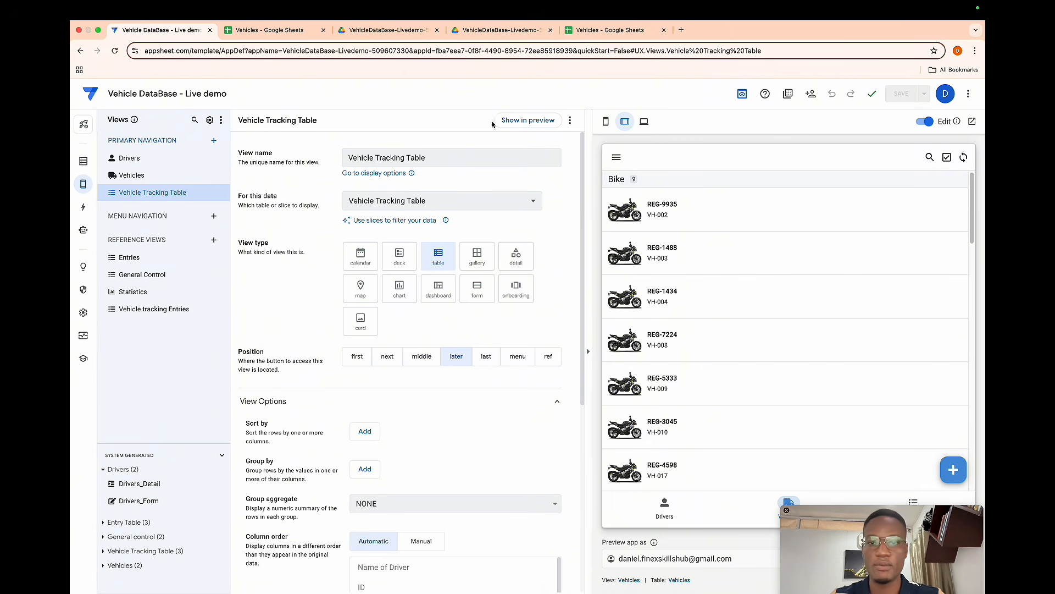
{"action": "left_click", "coordinate": [516, 121]}
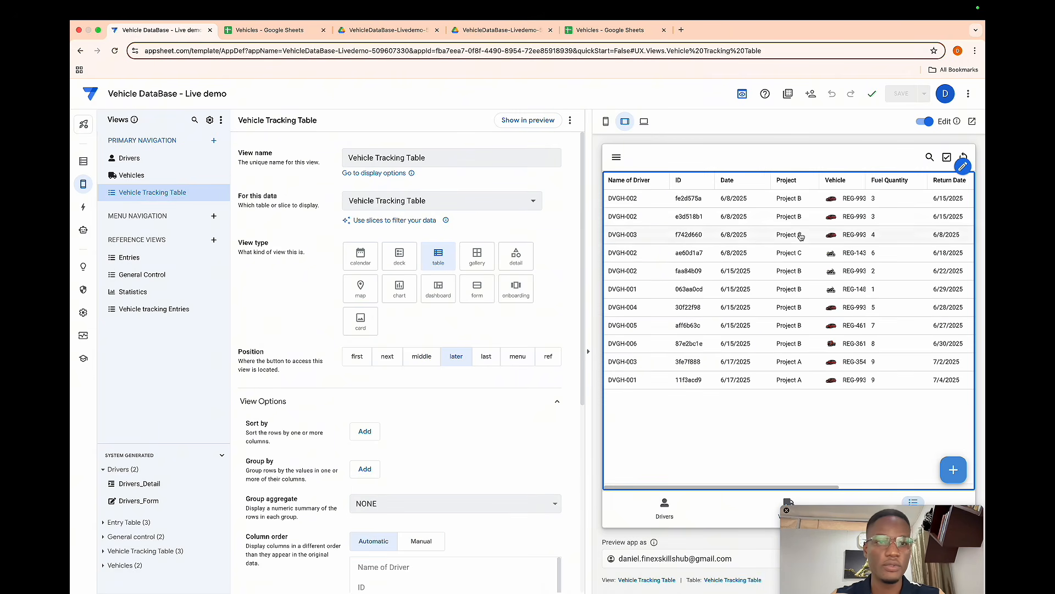
- Add a new entry, raising the number of vehicles to 4 and choosing Project C
{"action": "left_click", "coordinate": [955, 469]}
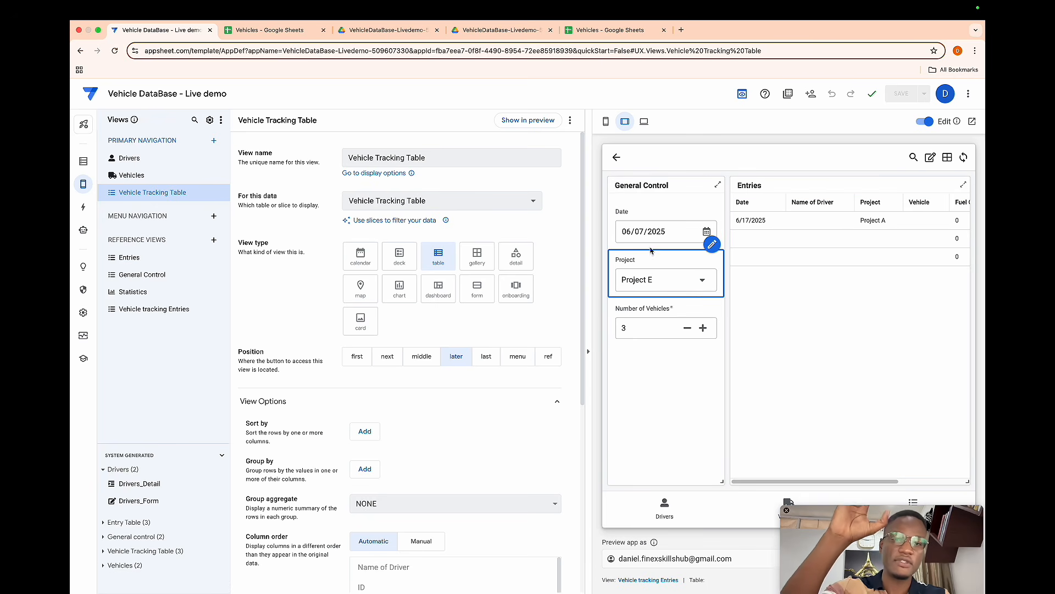
{"action": "left_click", "coordinate": [702, 330]}
{"action": "left_click", "coordinate": [667, 280]}
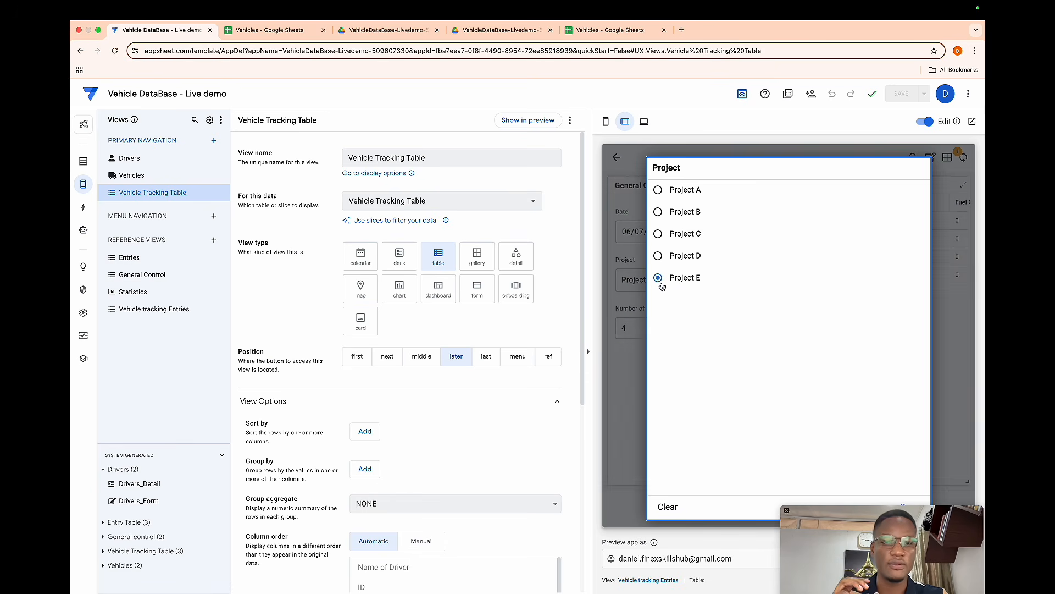
{"action": "left_click", "coordinate": [670, 243]}
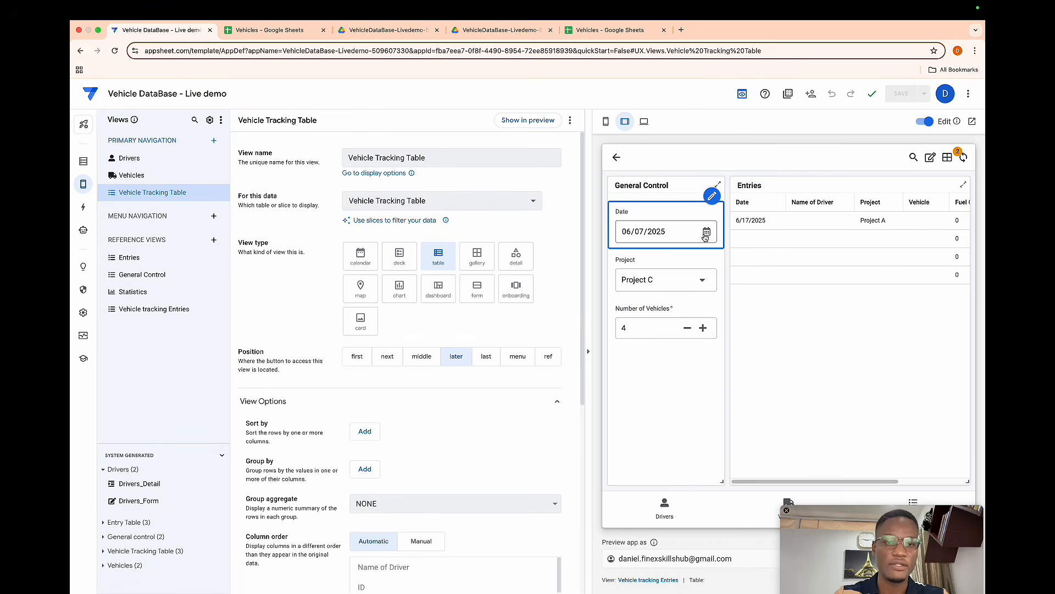
- Set the General Control entry's date to 10/07/2025 and switch to the Vehicles spreadsheet
{"action": "left_click", "coordinate": [704, 236]}
{"action": "left_click", "coordinate": [667, 298]}
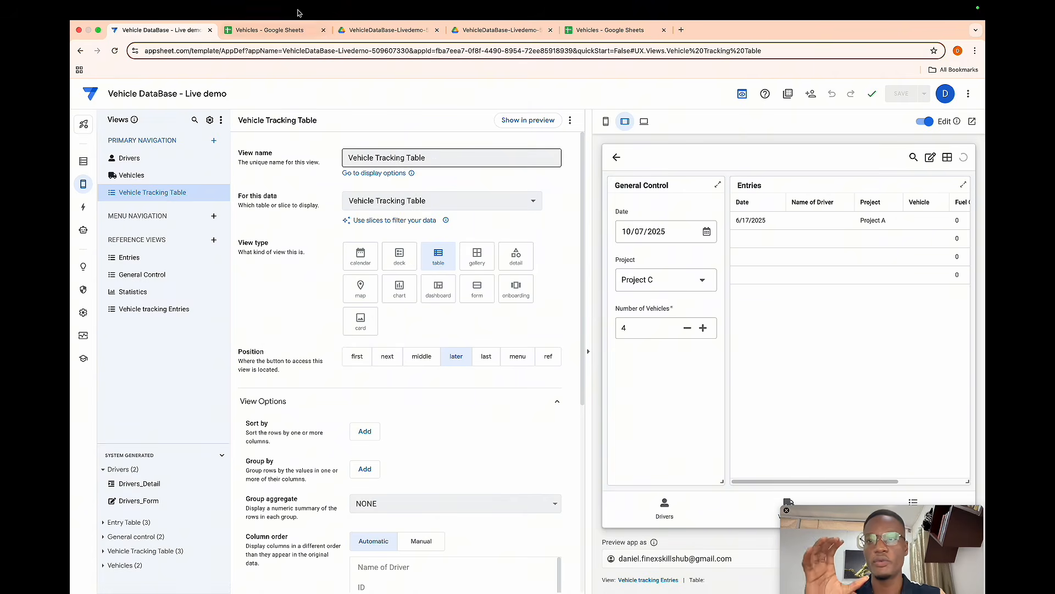
{"action": "left_click", "coordinate": [269, 30]}
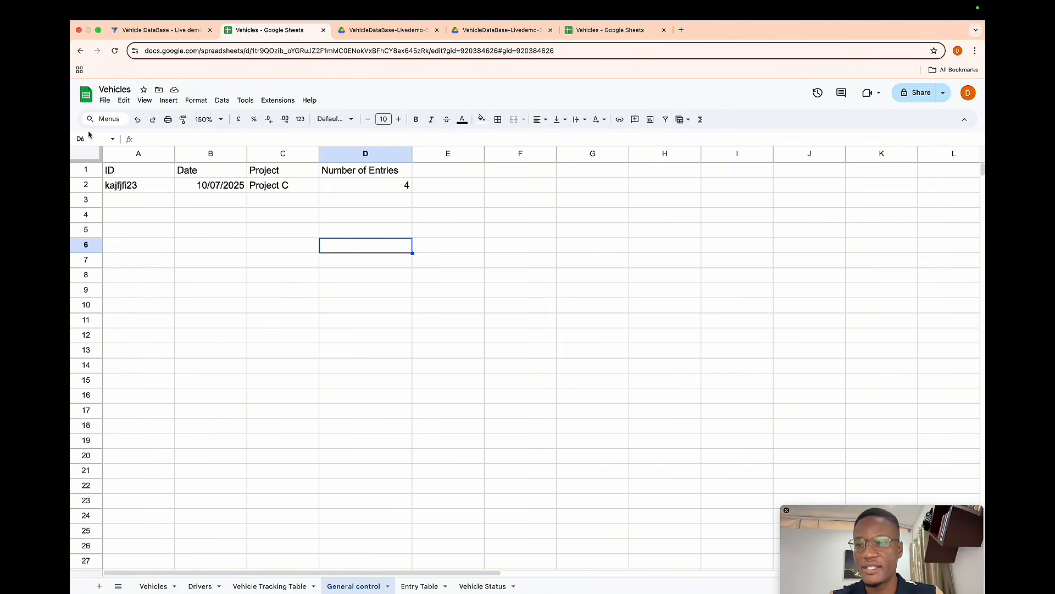
- Replace the General control row's ID with the user's e-mail address and widen the ID column
{"action": "left_click", "coordinate": [128, 186]}
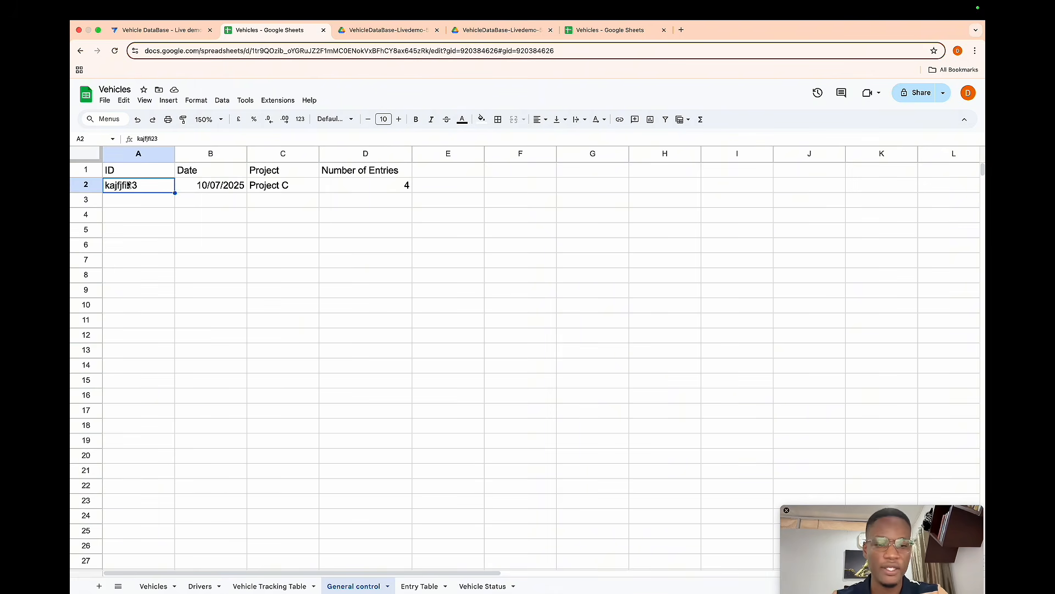
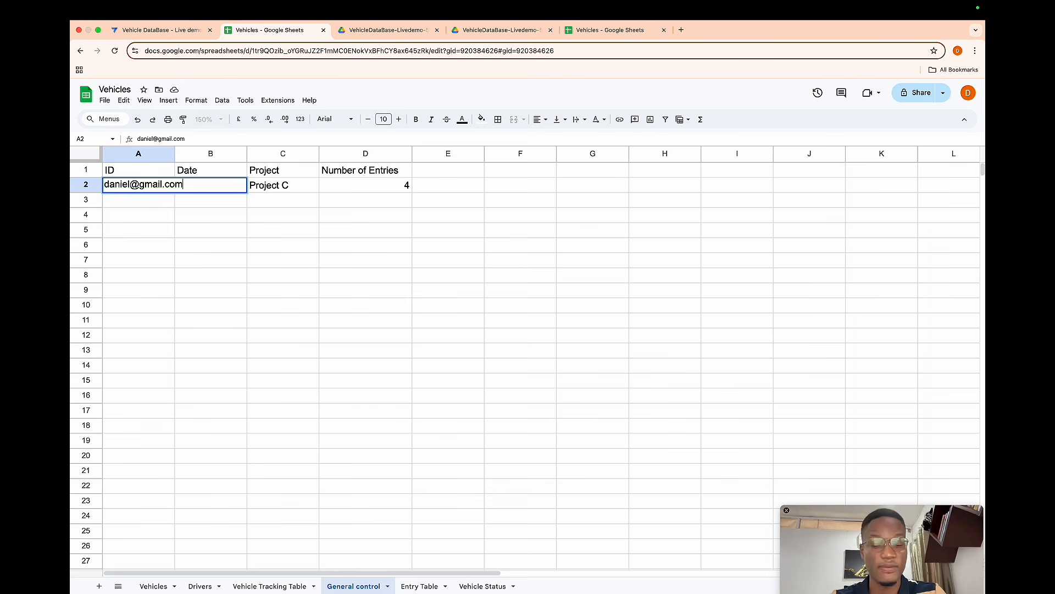
{"action": "key", "text": "Return"}
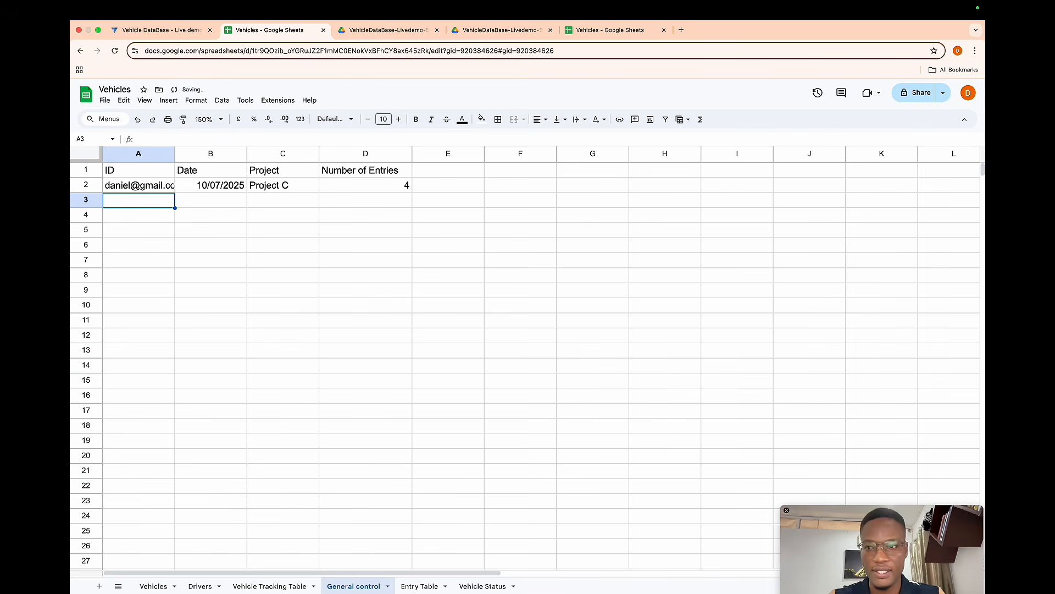
{"action": "left_click_drag", "start_coordinate": [175, 152], "coordinate": [203, 150]}
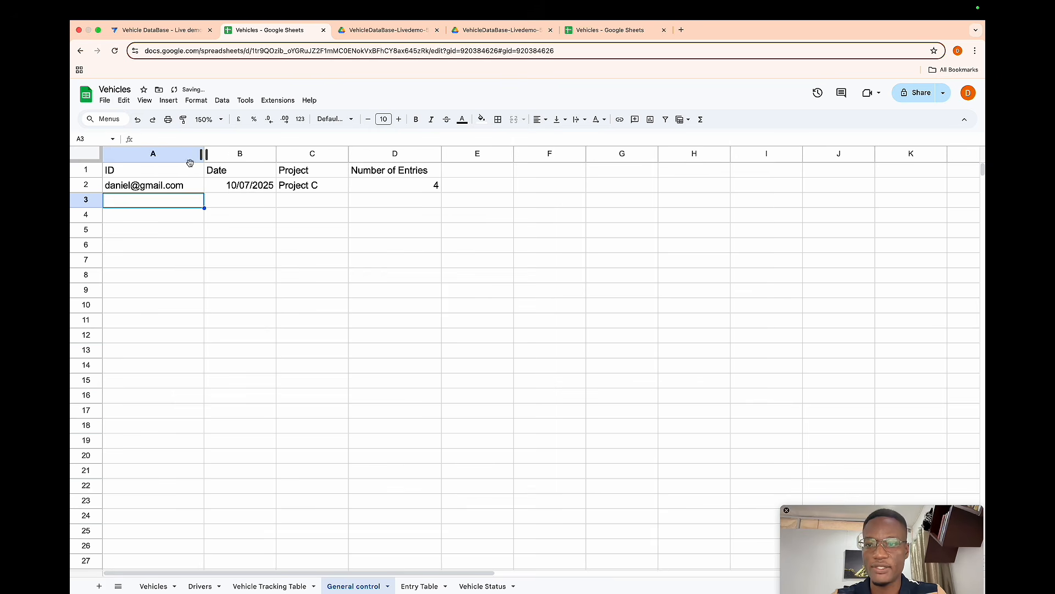
{"action": "left_click", "coordinate": [161, 185]}
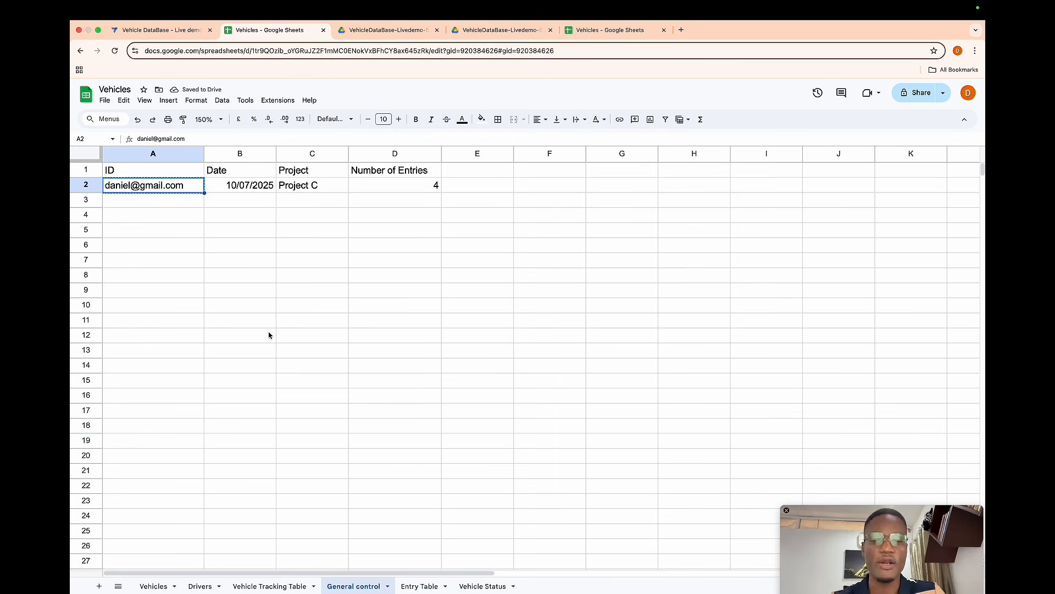
- Paste the e-mail ID into the Entry Table's GC ID cells for rows 2 to 21 and widen that column
{"action": "left_click", "coordinate": [420, 586]}
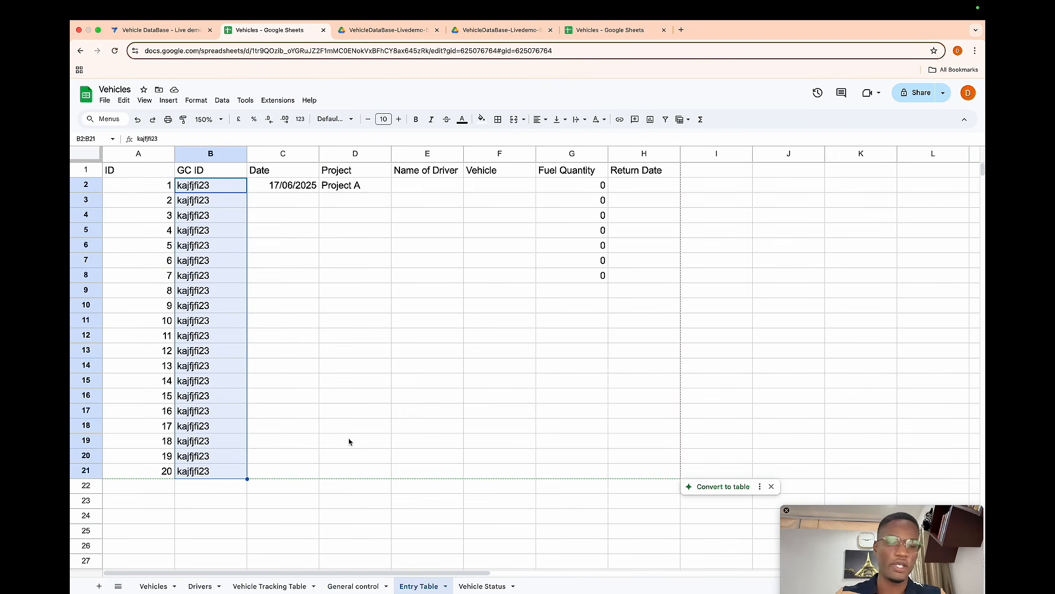
{"action": "key", "text": "super+v"}
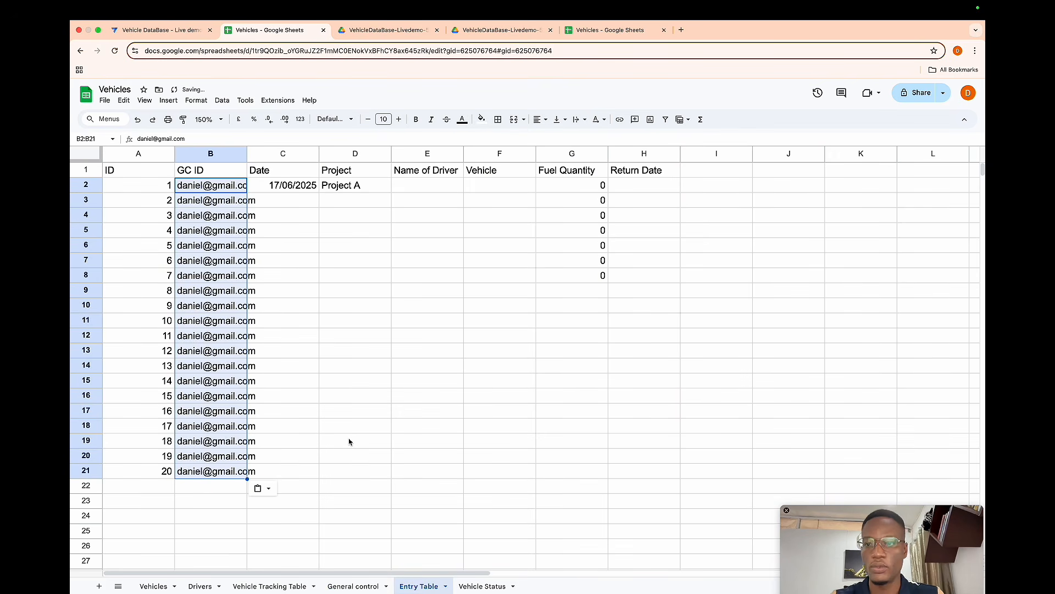
{"action": "left_click_drag", "start_coordinate": [246, 155], "coordinate": [279, 157]}
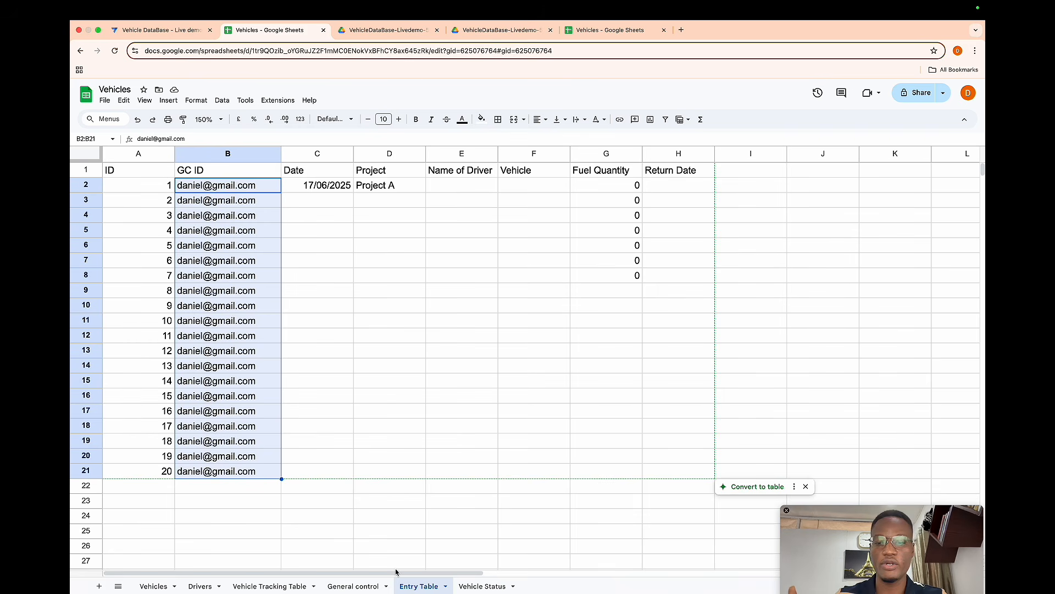
- Add a Number of Rows header in column I of the Entry Table
{"action": "left_click", "coordinate": [370, 592]}
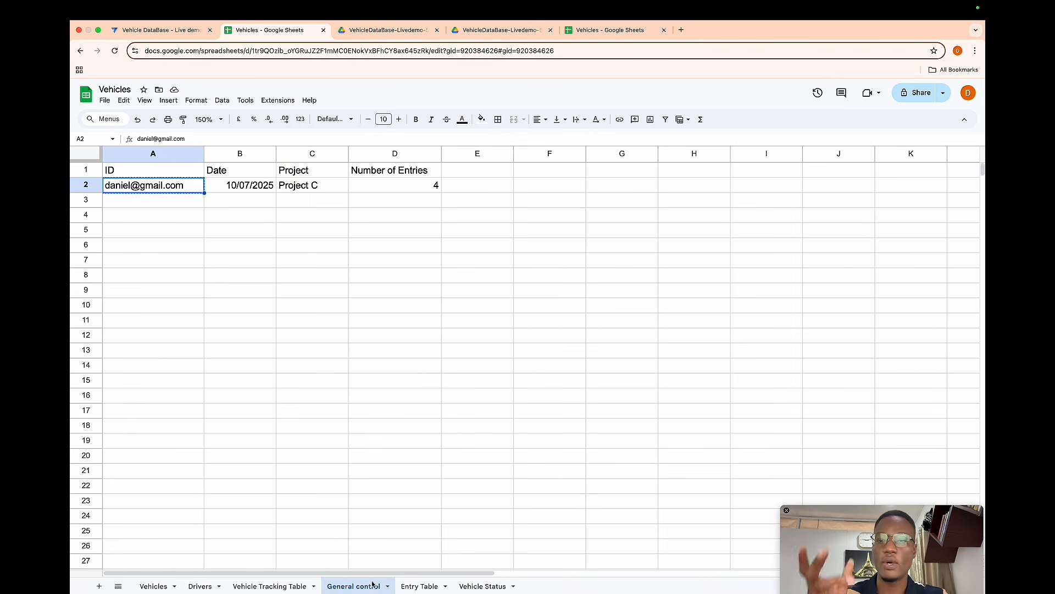
{"action": "left_click", "coordinate": [415, 587]}
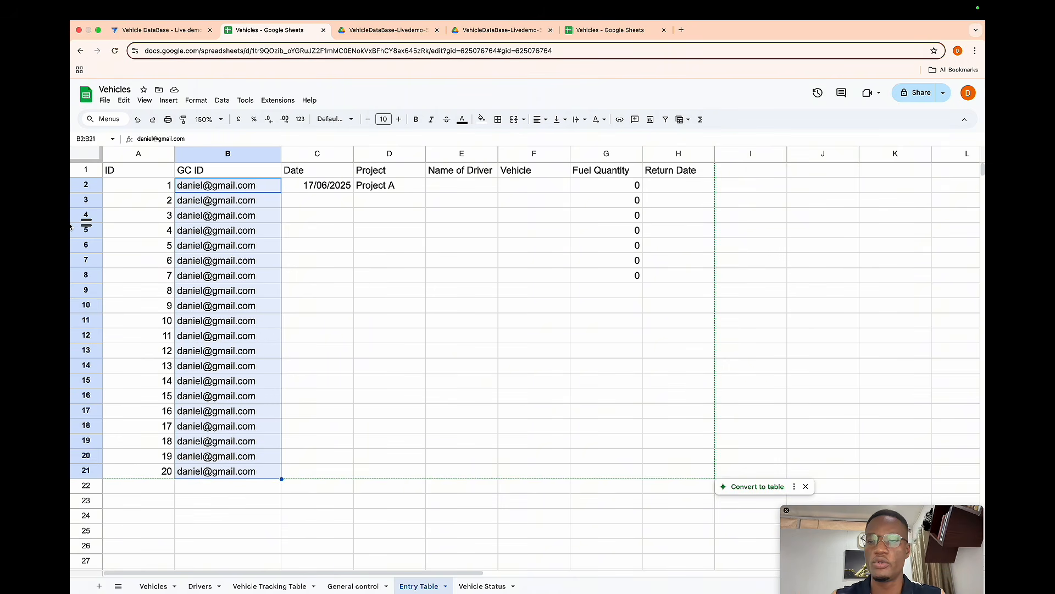
{"action": "left_click", "coordinate": [727, 176]}
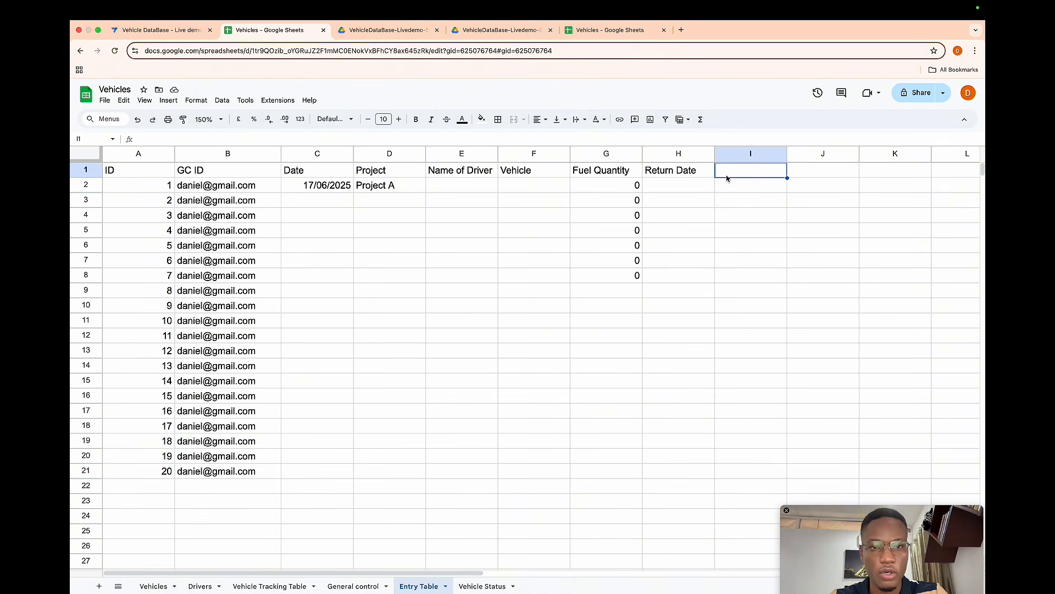
{"action": "type", "text": "Number "}
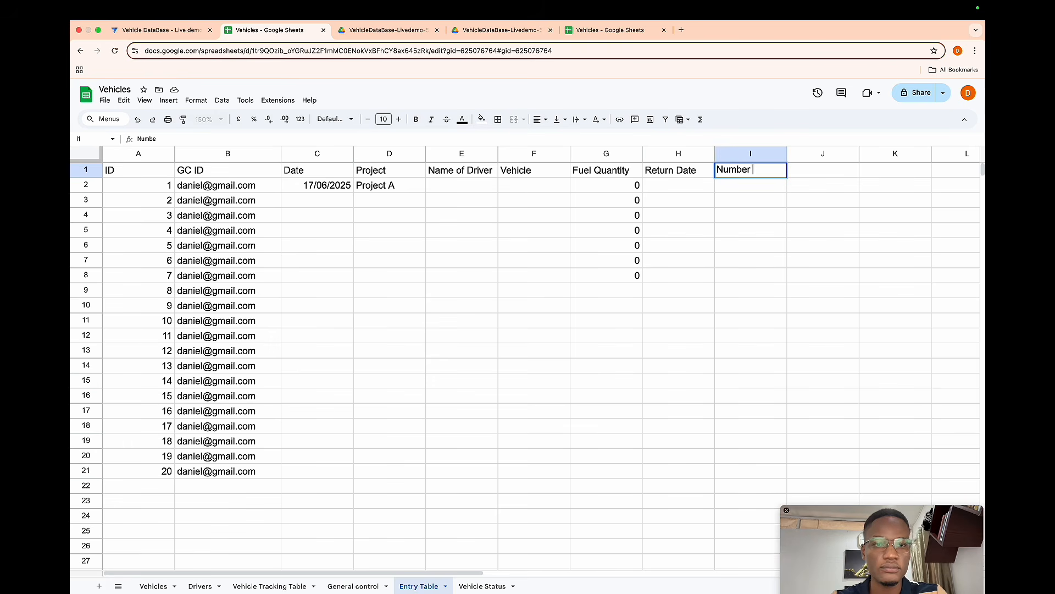
{"action": "type", "text": "of Rows"}
{"action": "key", "text": "Return"}
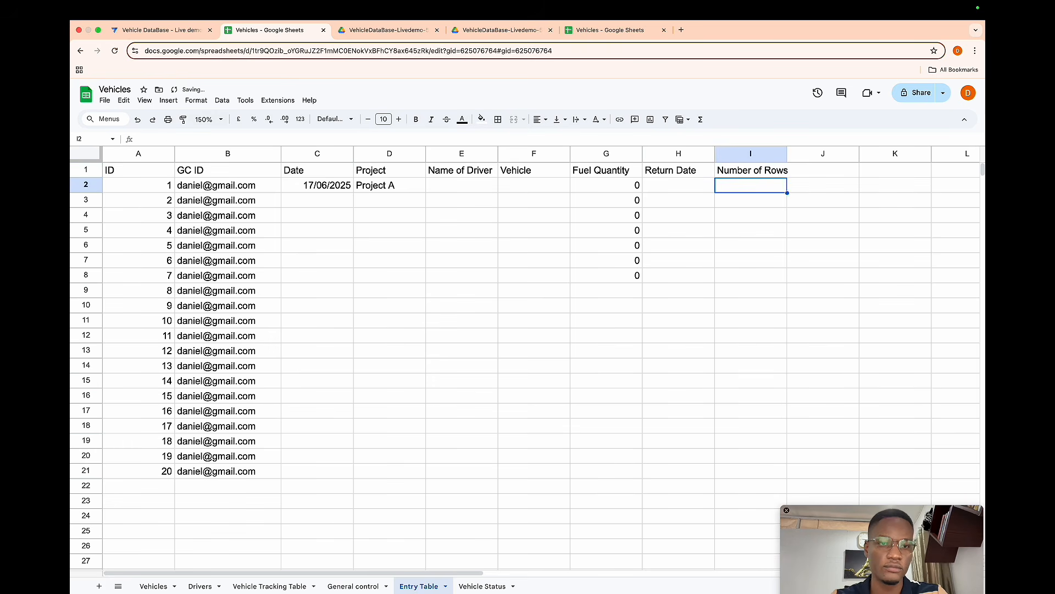
- Copy the ID values 1 to 20 into the Number of Rows column
{"action": "key", "text": "Left"}
{"action": "key", "text": "Left"}
{"action": "key", "text": "Left"}
{"action": "key", "text": "Left"}
{"action": "key", "text": "Left"}
{"action": "key", "text": "Left"}
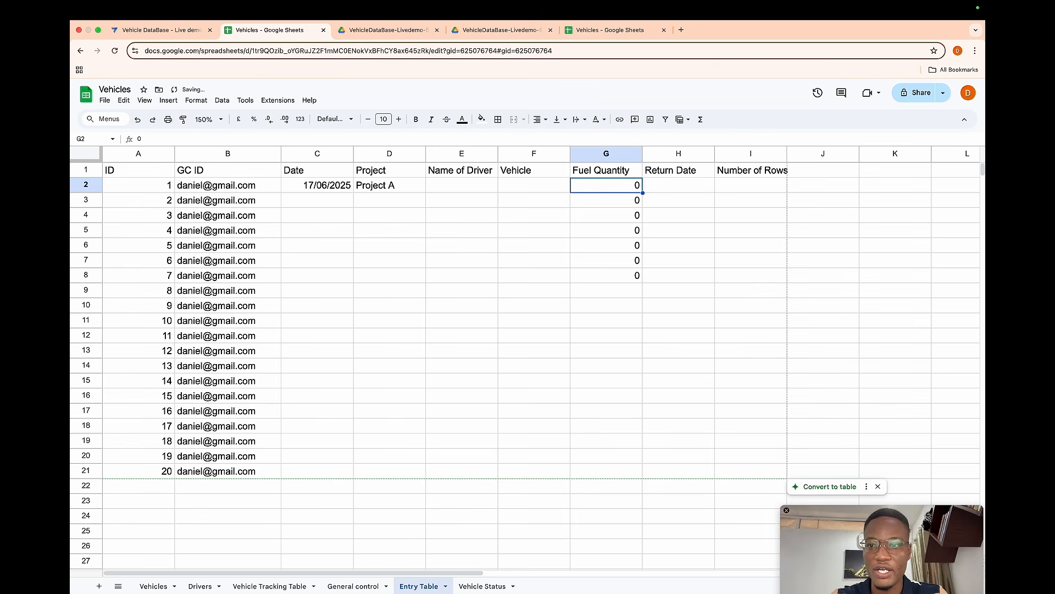
{"action": "key", "text": "Left"}
{"action": "key", "text": "Left"}
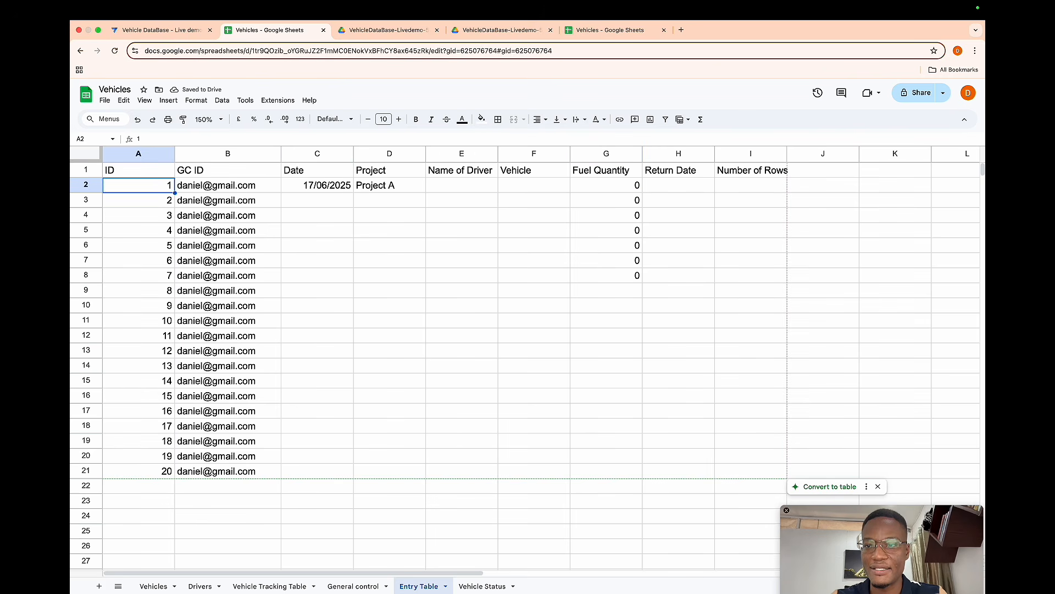
{"action": "key", "text": "ctrl+shift+Down"}
{"action": "key", "text": "ctrl+c"}
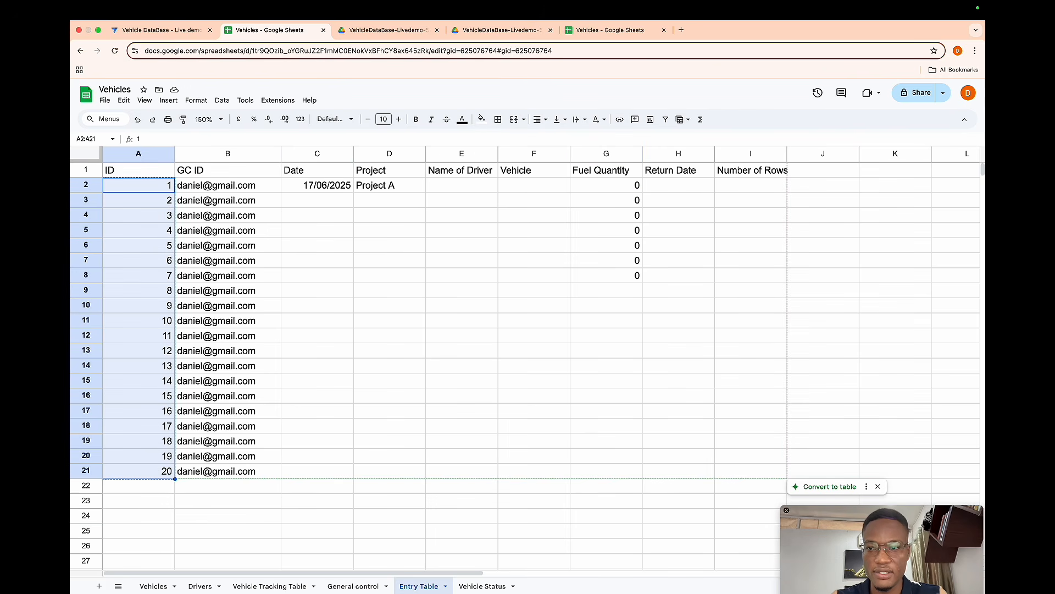
{"action": "left_click", "coordinate": [774, 183]}
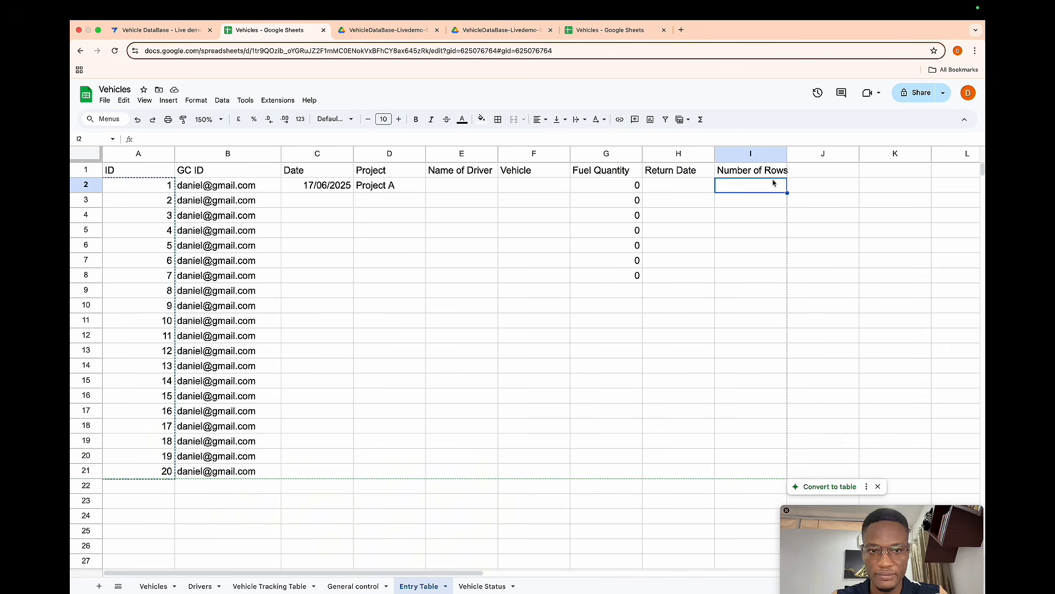
{"action": "key", "text": "ctrl+v"}
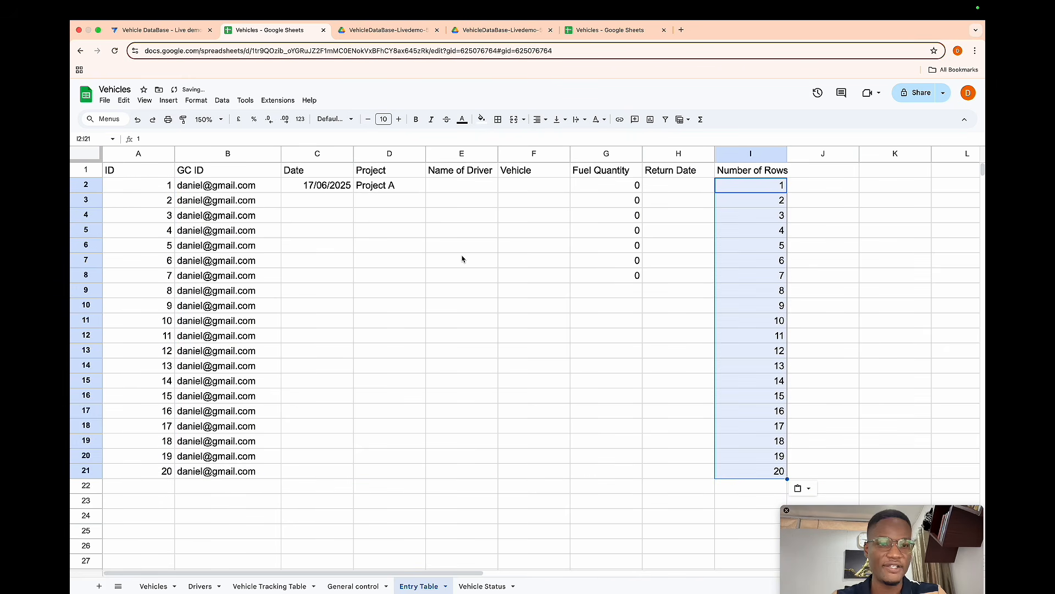
- Enter another user's e-mail address as the GC ID in row 22
{"action": "left_click", "coordinate": [199, 492]}
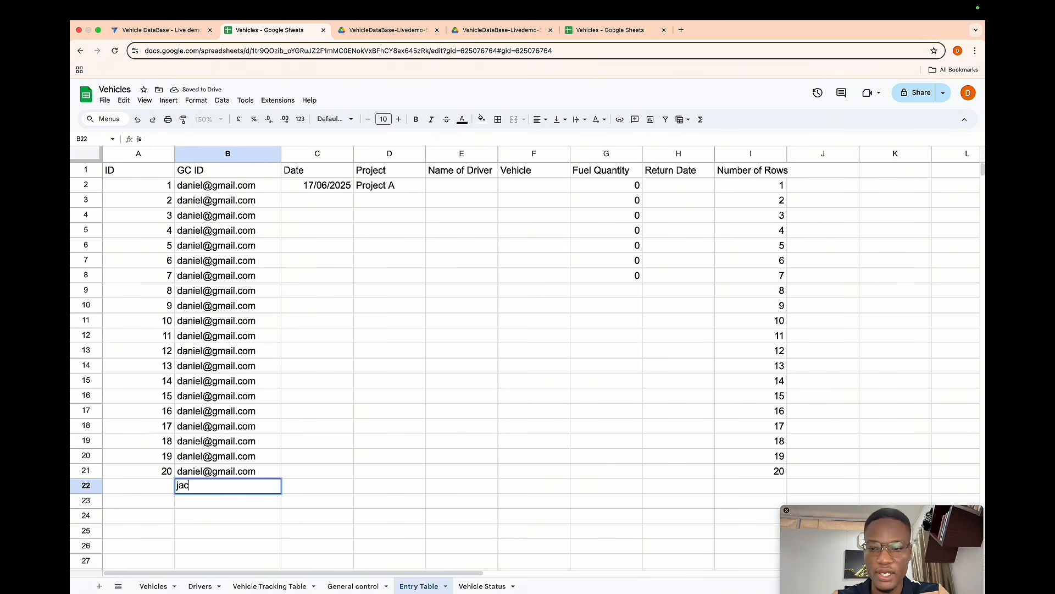
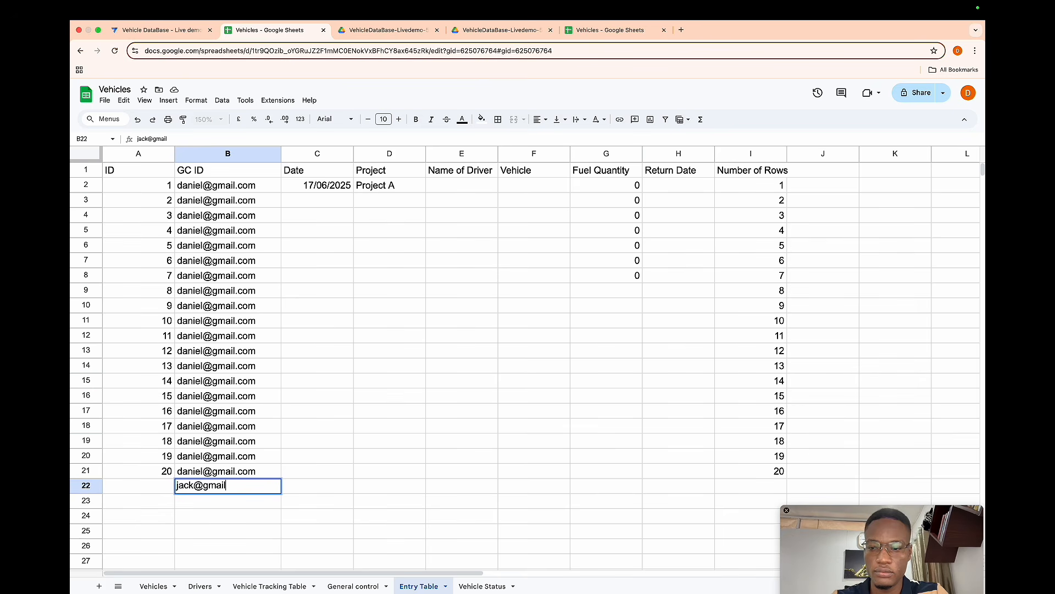
{"action": "key", "text": "Return"}
- Fill the IDs 21, 22 and 23 into rows 22 to 24 of the ID column
{"action": "key", "text": "Left"}
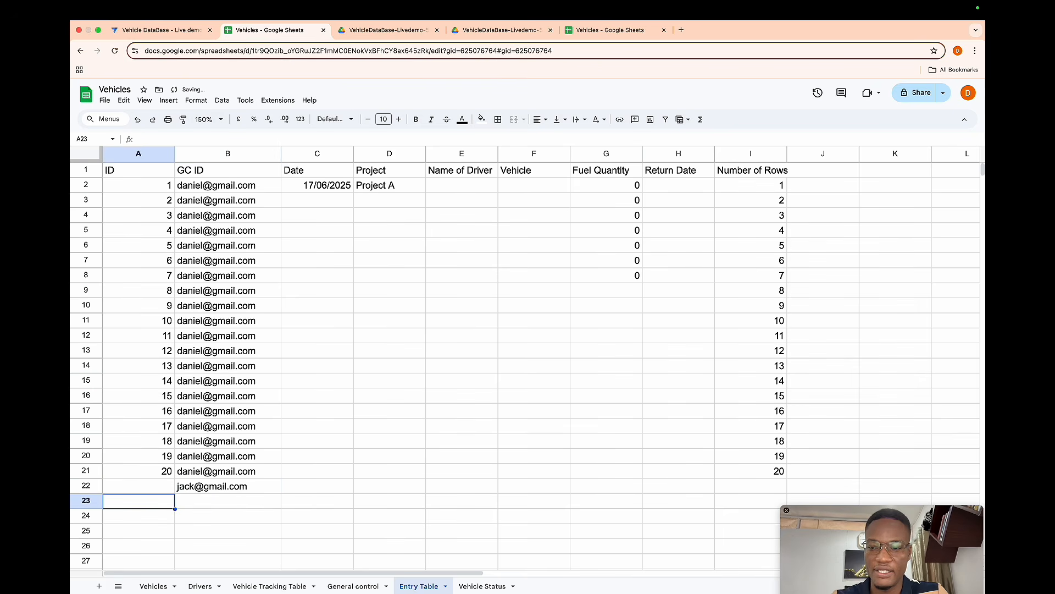
{"action": "key", "text": "Up"}
{"action": "type", "text": "21"}
{"action": "key", "text": "Return"}
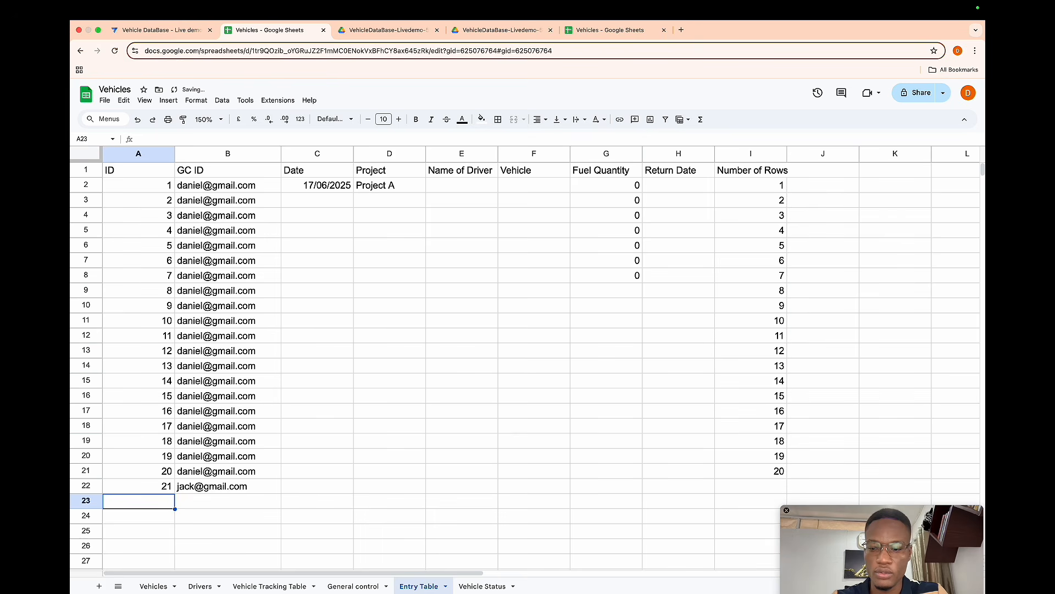
{"action": "type", "text": "22"}
{"action": "key", "text": "Return"}
{"action": "type", "text": "23"}
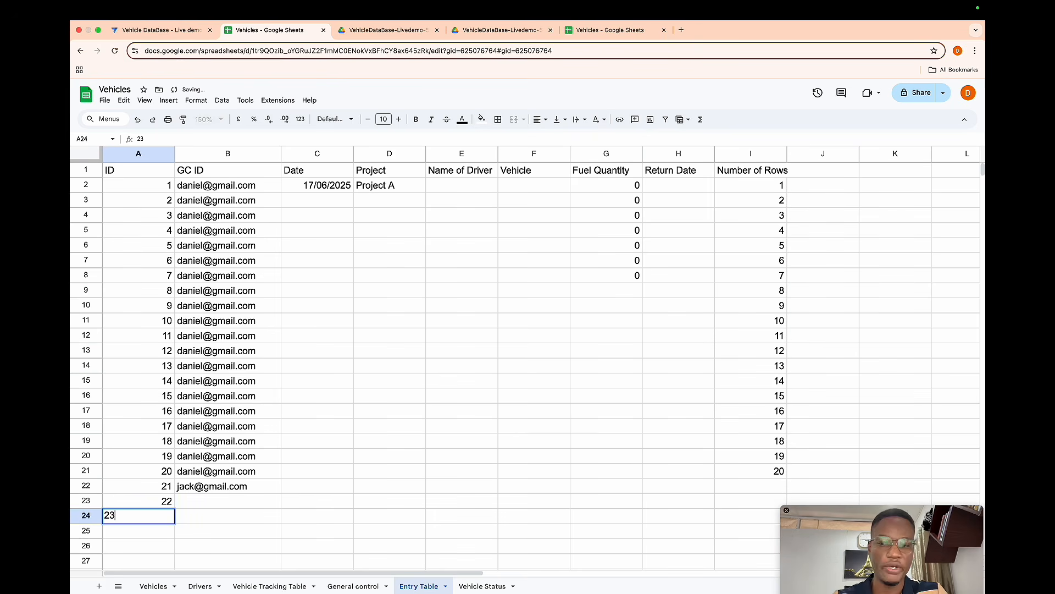
{"action": "key", "text": "Tab"}
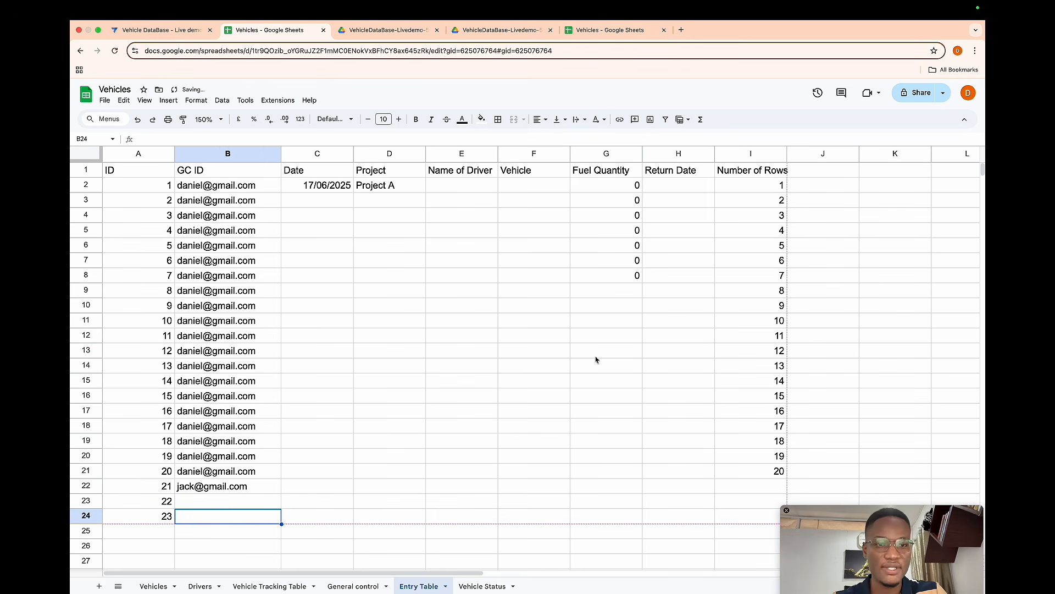
- Copy the Number of Rows values 1 to 20 and paste them starting at row 22
{"action": "left_click", "coordinate": [773, 186]}
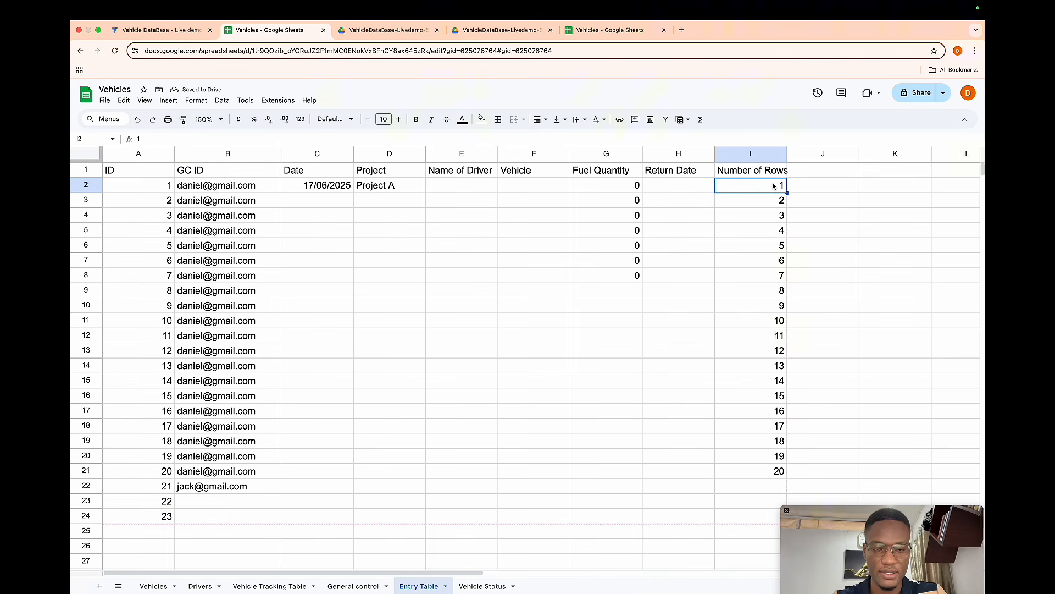
{"action": "key", "text": "ctrl+shift+Down"}
{"action": "key", "text": "ctrl+c"}
{"action": "scroll", "coordinate": [761, 275], "scroll_direction": "down", "scroll_amount": 2}
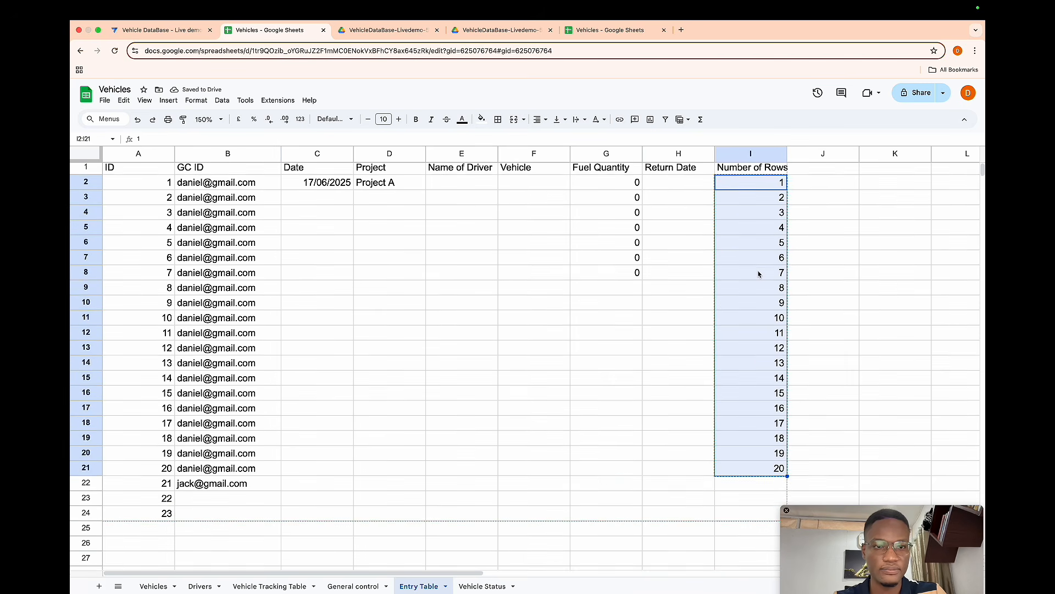
{"action": "scroll", "coordinate": [755, 364], "scroll_direction": "down", "scroll_amount": 5}
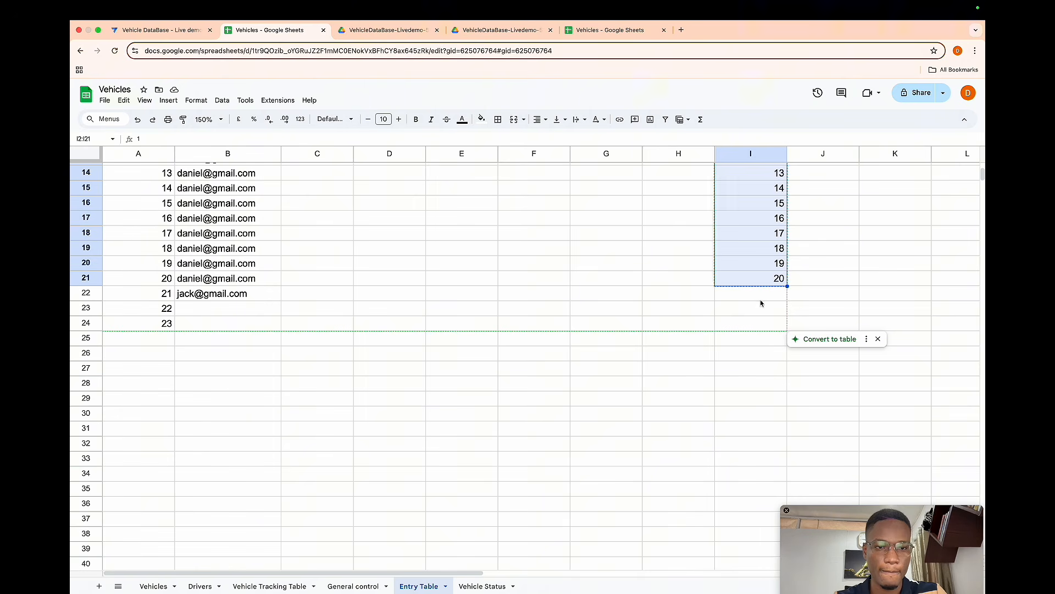
{"action": "left_click", "coordinate": [759, 301]}
{"action": "key", "text": "ctrl+v"}
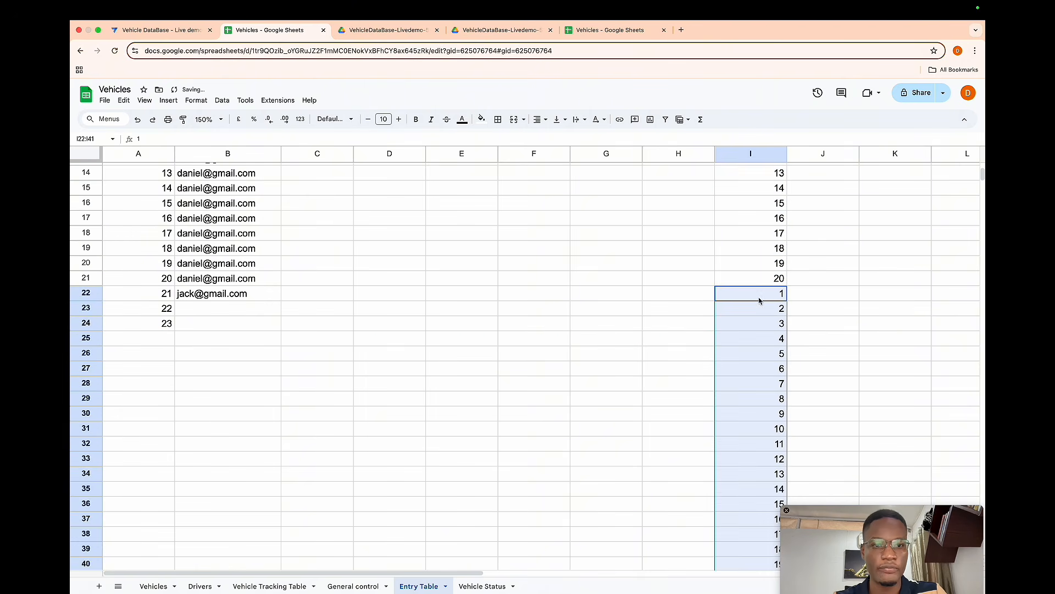
- Extend the ID number series down to row 39 from the values 22 and 23
{"action": "left_click", "coordinate": [168, 324]}
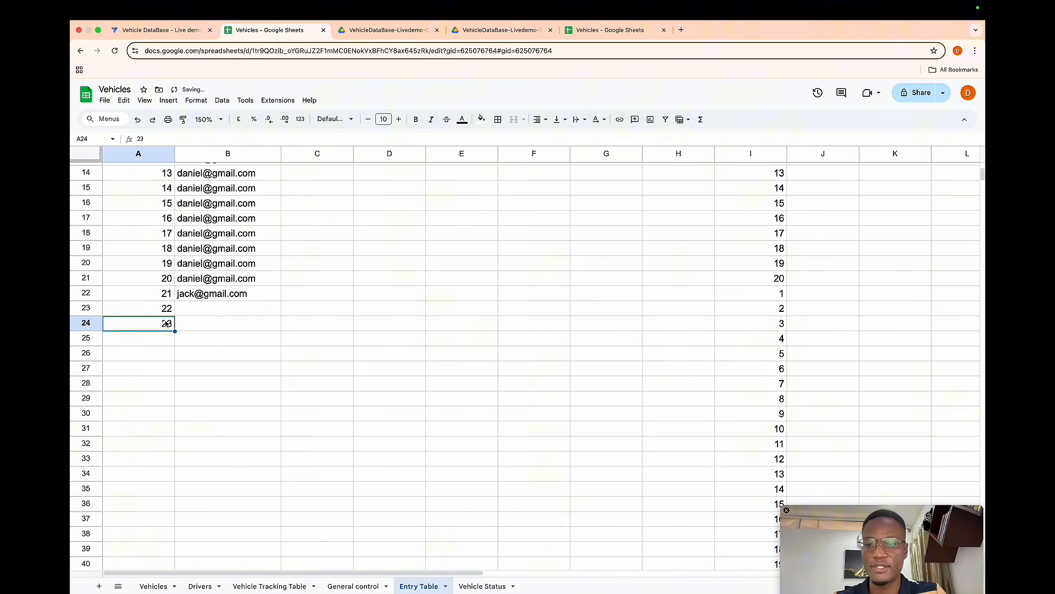
{"action": "key", "text": "Up"}
{"action": "key", "text": "shift+Down"}
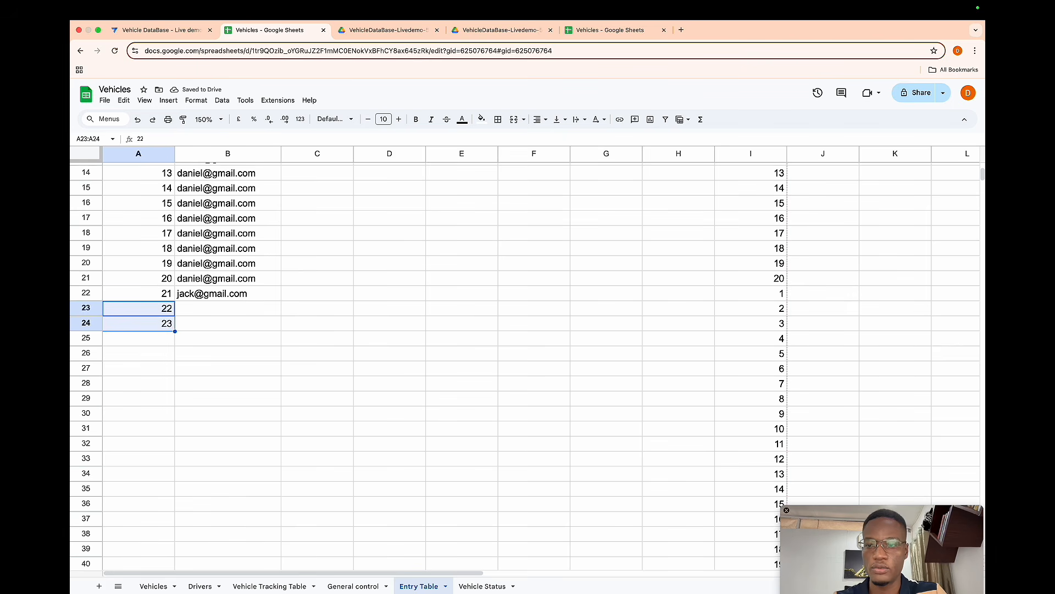
{"action": "left_click_drag", "start_coordinate": [174, 330], "coordinate": [171, 548]}
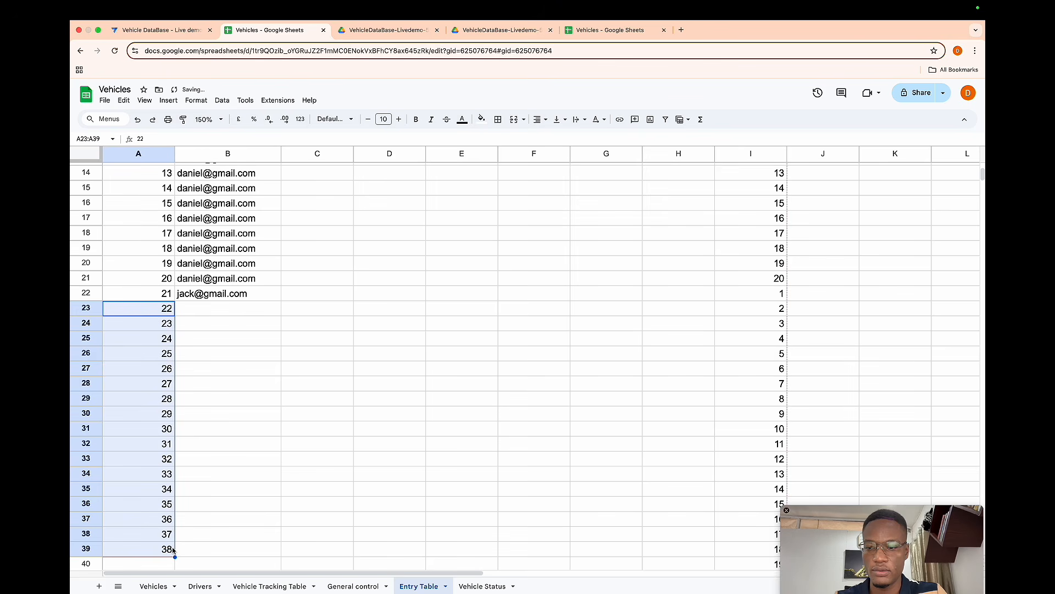
- Extend the ID number series in column A down to row 41
{"action": "left_click", "coordinate": [172, 549]}
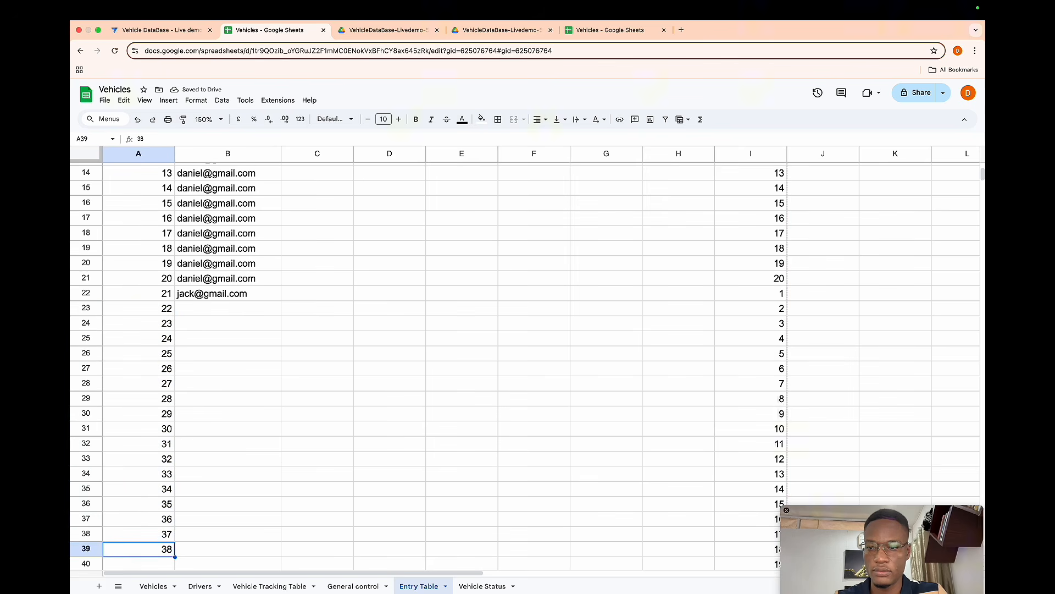
{"action": "key", "text": "shift+Up"}
{"action": "scroll", "coordinate": [524, 359], "scroll_direction": "down", "scroll_amount": 1}
{"action": "scroll", "coordinate": [524, 360], "scroll_direction": "down", "scroll_amount": 3}
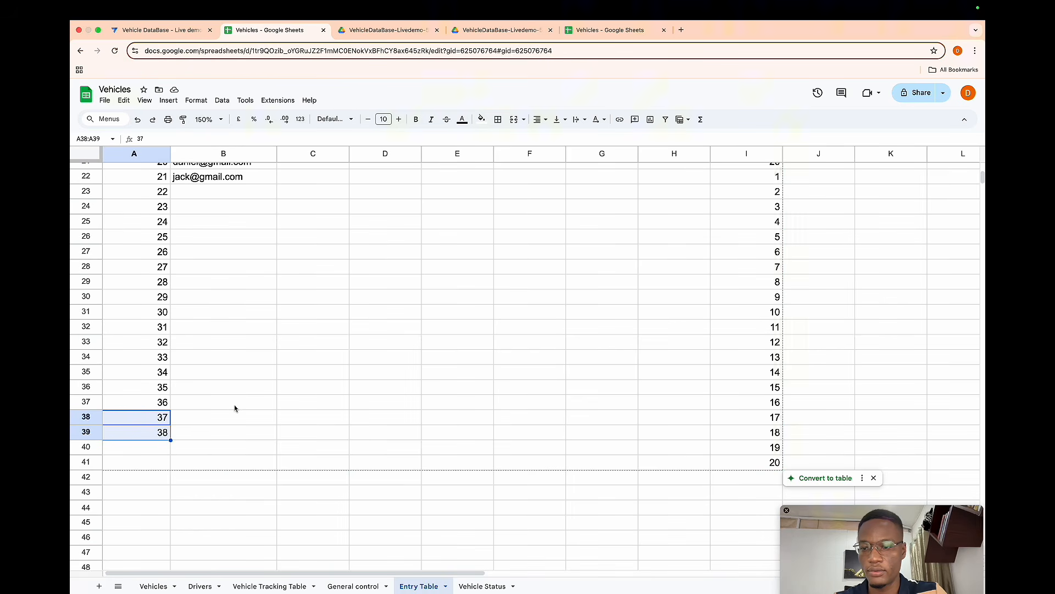
{"action": "left_click_drag", "start_coordinate": [169, 439], "coordinate": [170, 469]}
{"action": "scroll", "coordinate": [212, 405], "scroll_direction": "up", "scroll_amount": 1}
{"action": "scroll", "coordinate": [217, 310], "scroll_direction": "up", "scroll_amount": 3}
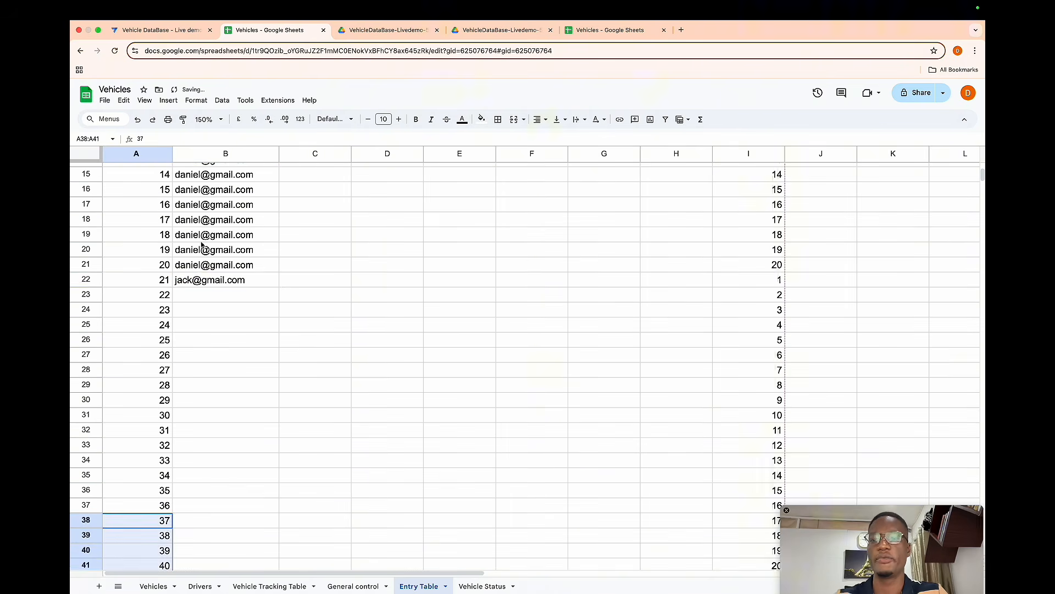
- Fill the second user's e-mail in the GC ID column down from row 22 to row 41
{"action": "left_click", "coordinate": [203, 280]}
{"action": "left_click_drag", "start_coordinate": [203, 280], "coordinate": [220, 561]}
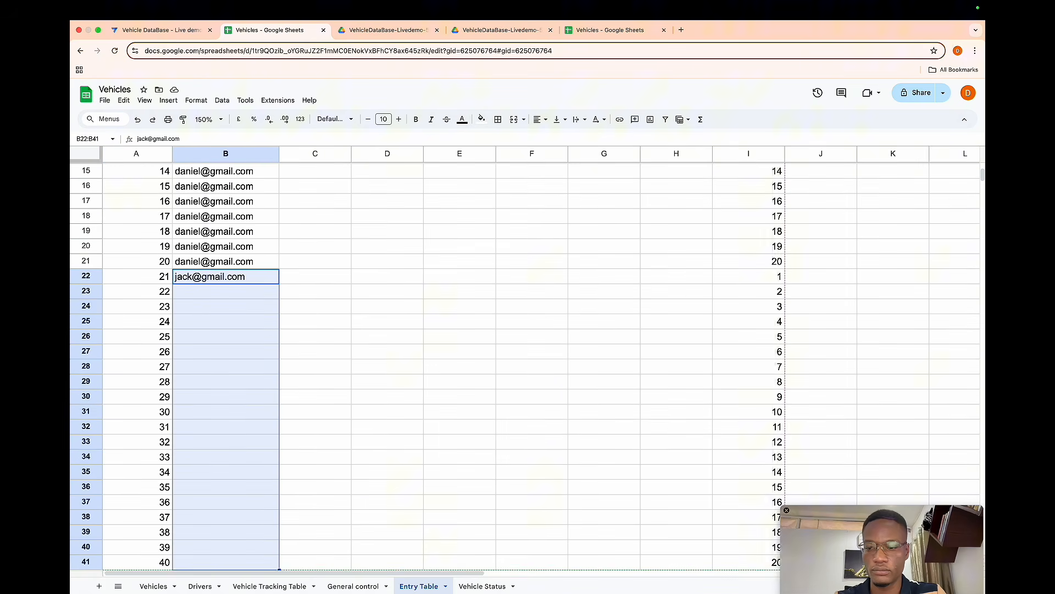
{"action": "key", "text": "super+d"}
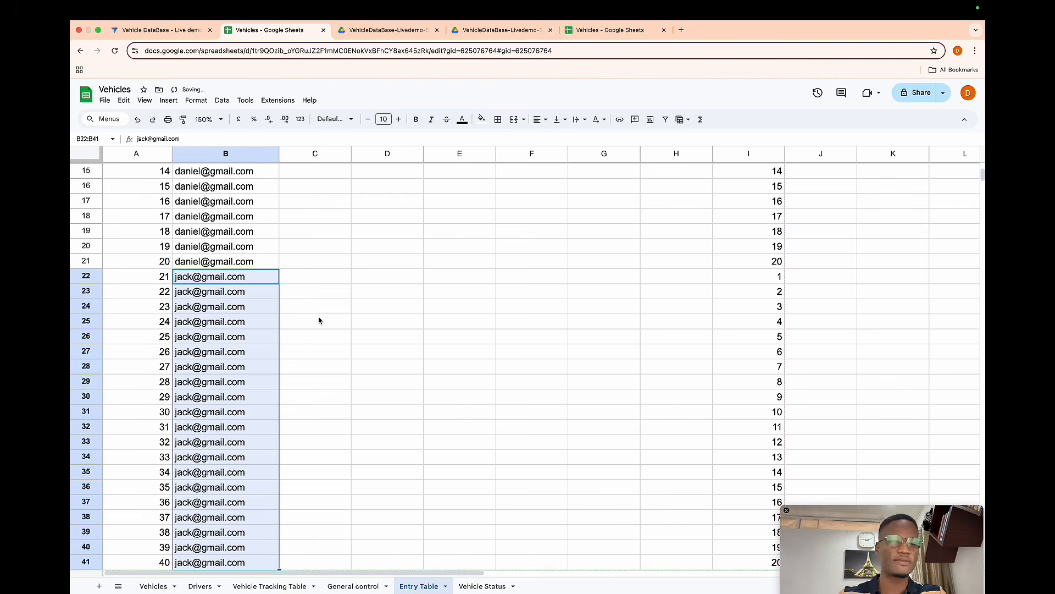
- On the General control sheet, enter the second user's e-mail as the ID in row 3
{"action": "scroll", "coordinate": [318, 318], "scroll_direction": "down", "scroll_amount": 3}
{"action": "scroll", "coordinate": [349, 384], "scroll_direction": "up", "scroll_amount": 10}
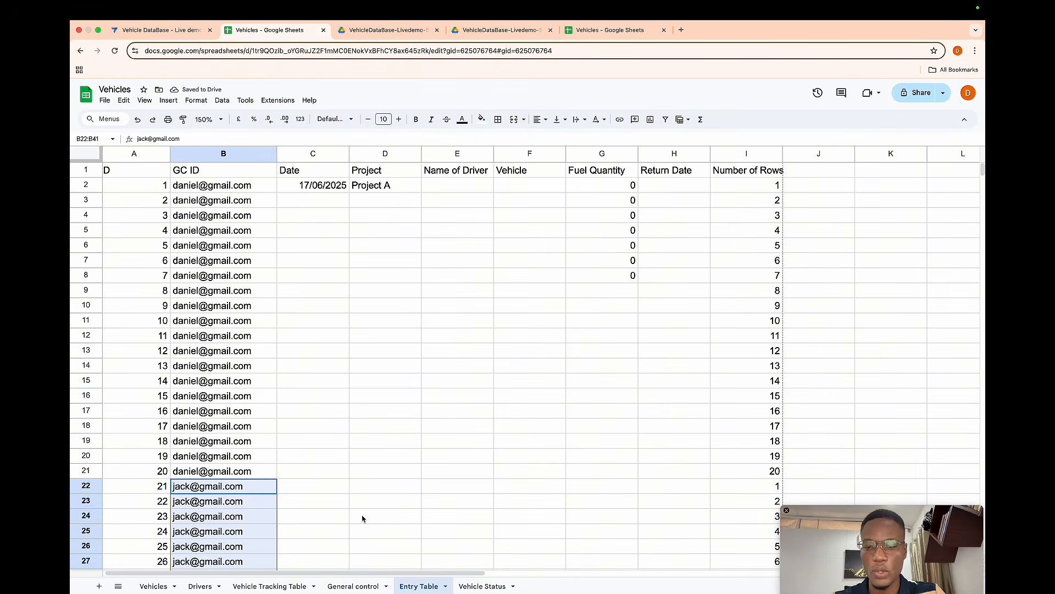
{"action": "left_click", "coordinate": [351, 585]}
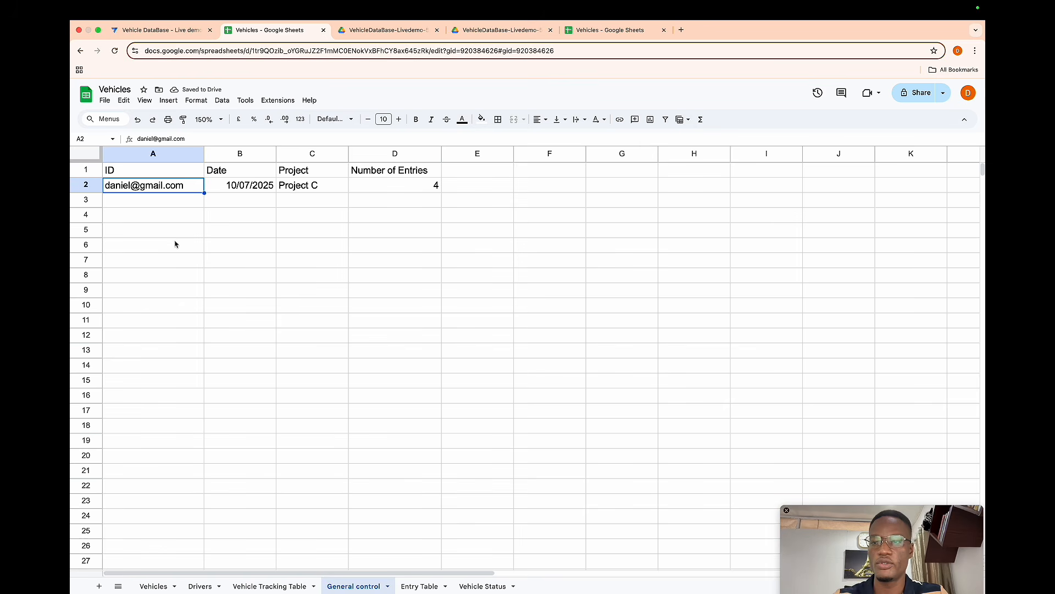
{"action": "left_click", "coordinate": [134, 201]}
{"action": "key", "text": "Return"}
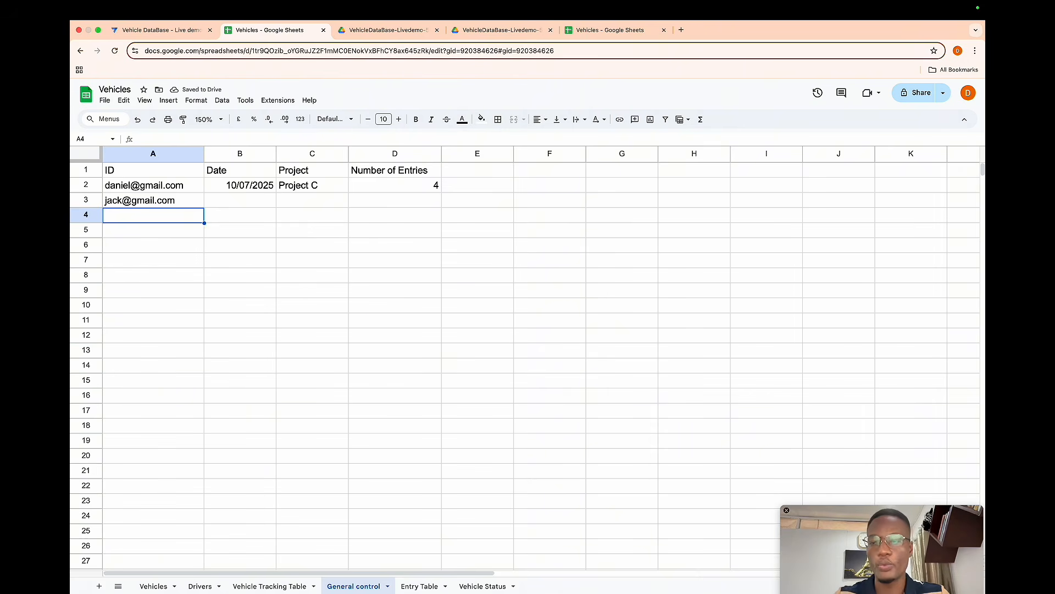
{"action": "left_click", "coordinate": [79, 199]}
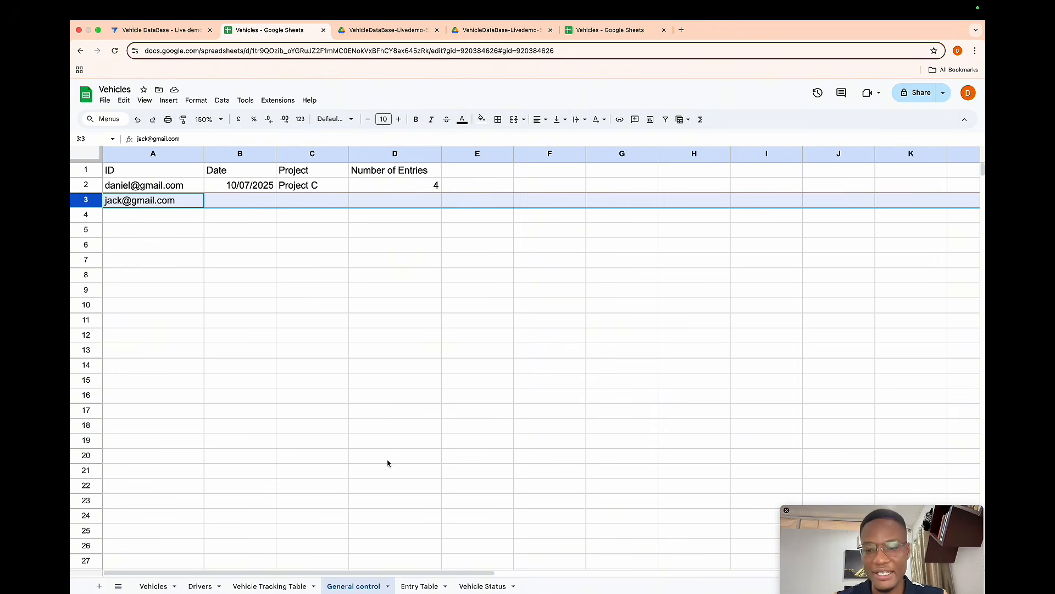
- Review the GC ID and ID columns on the Entry Table sheet
{"action": "left_click", "coordinate": [417, 585]}
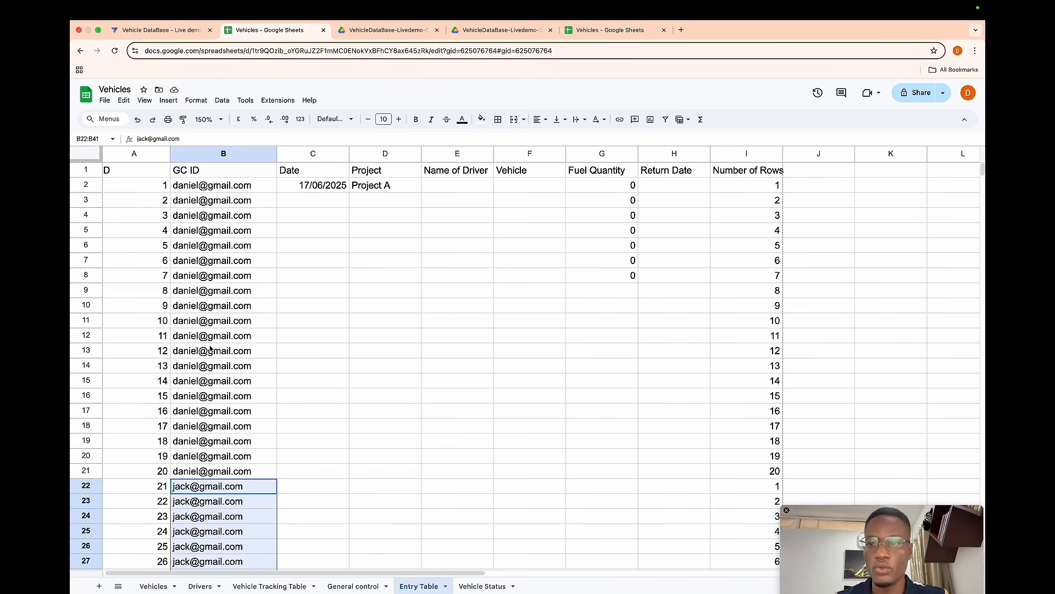
{"action": "scroll", "coordinate": [168, 385], "scroll_direction": "down", "scroll_amount": 5}
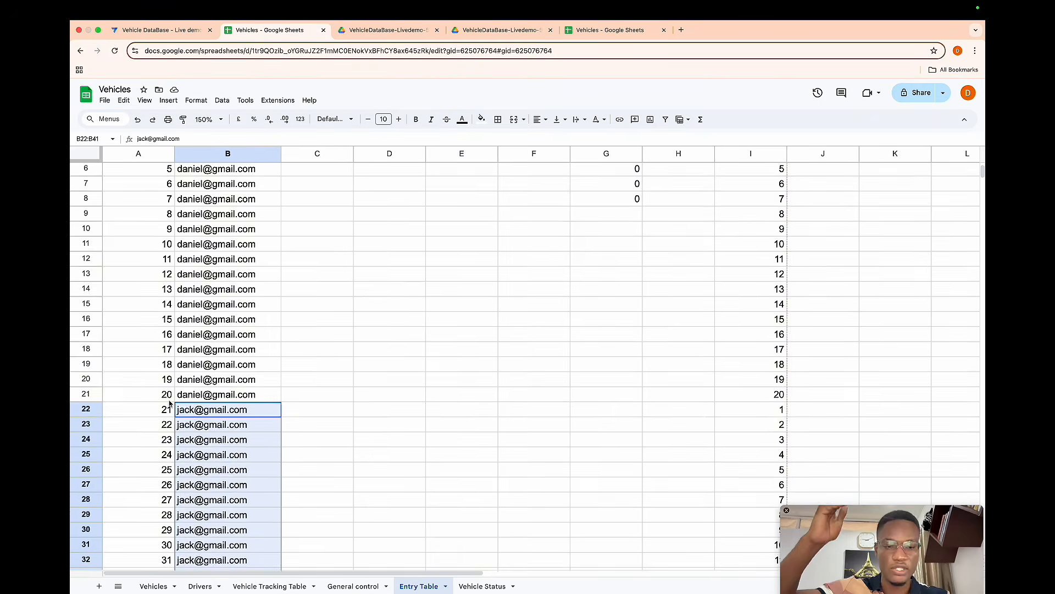
{"action": "scroll", "coordinate": [169, 403], "scroll_direction": "down", "scroll_amount": 6}
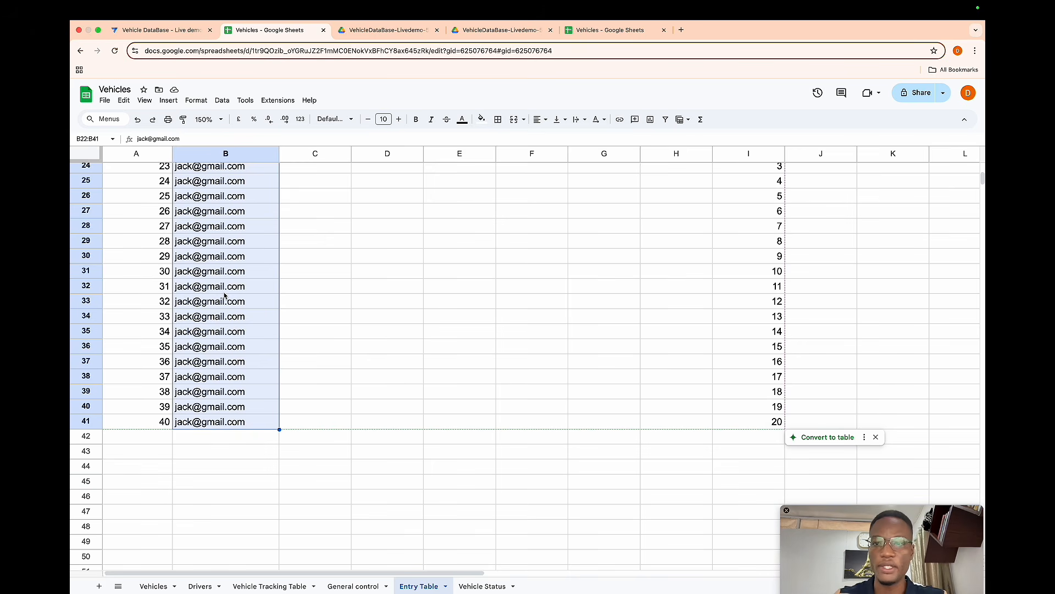
{"action": "scroll", "coordinate": [641, 235], "scroll_direction": "up", "scroll_amount": 5}
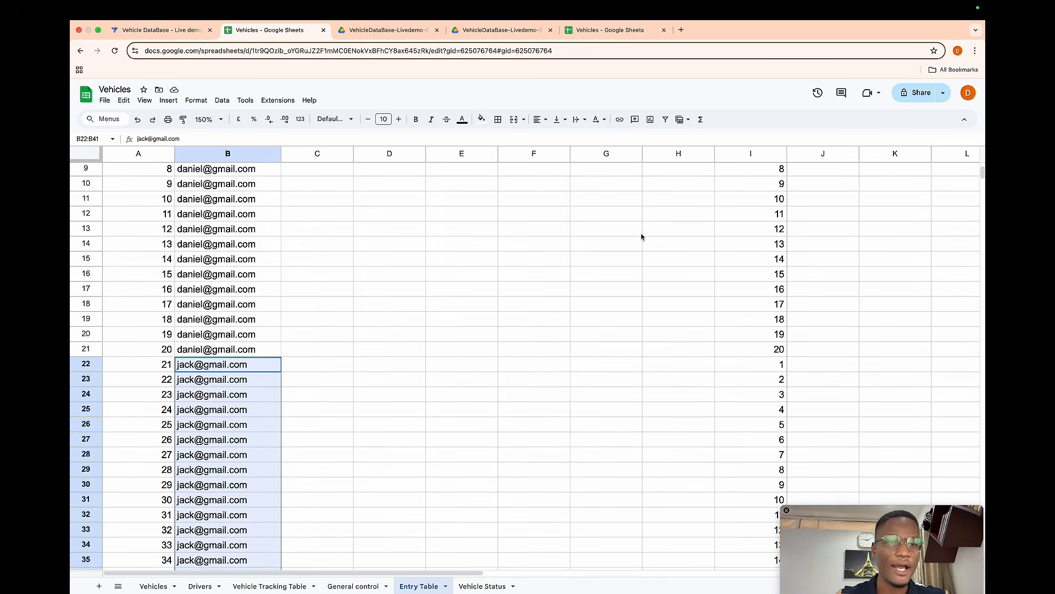
{"action": "scroll", "coordinate": [641, 237], "scroll_direction": "down", "scroll_amount": 1}
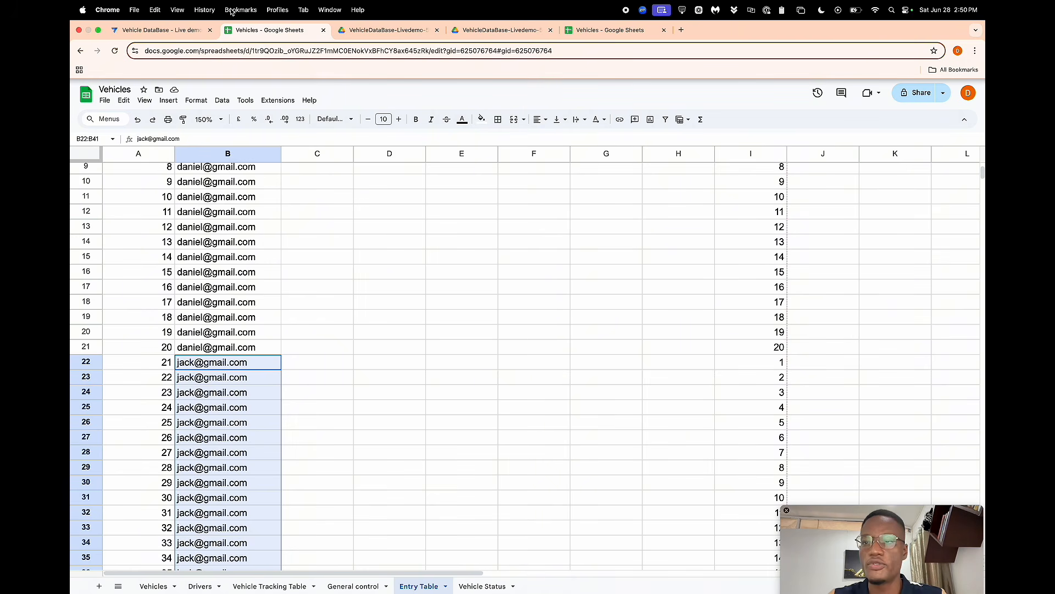
- Switch to the AppSheet editor and regenerate the Entry Table's column structure
{"action": "left_click", "coordinate": [184, 29]}
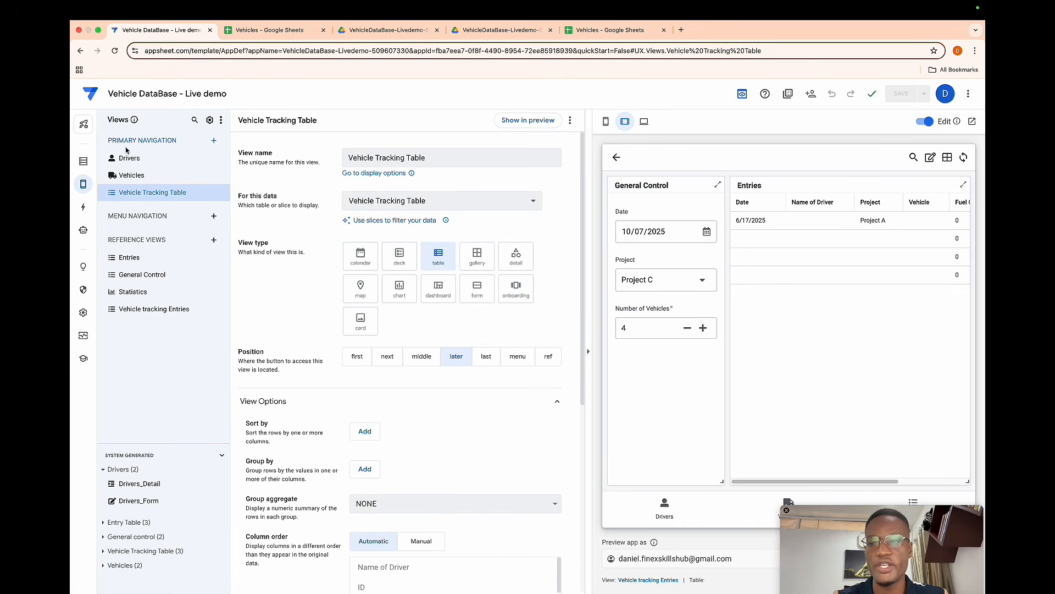
{"action": "left_click", "coordinate": [87, 163]}
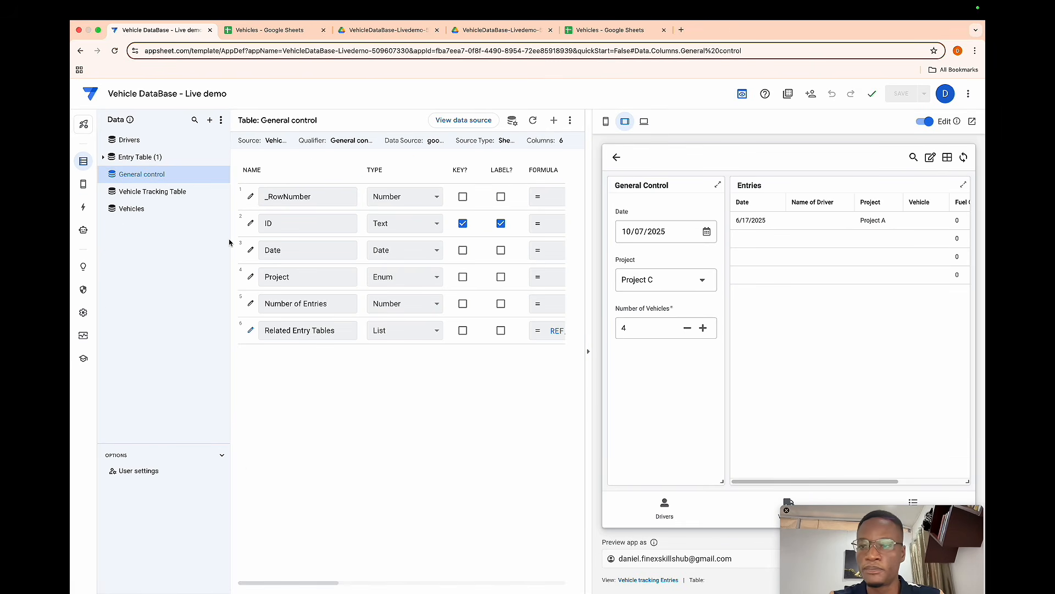
{"action": "left_click", "coordinate": [137, 158]}
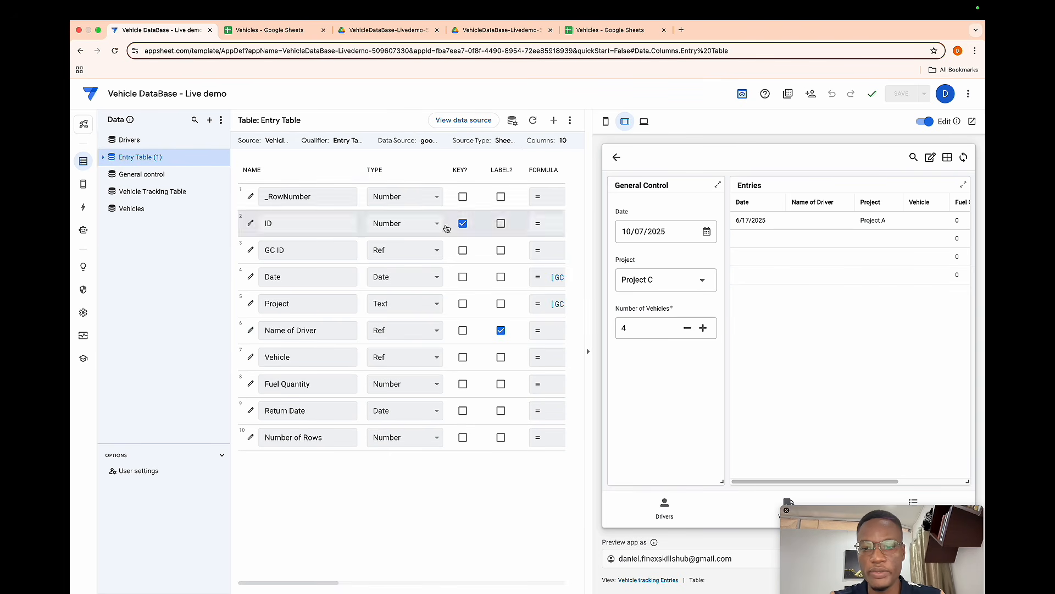
{"action": "left_click", "coordinate": [534, 120]}
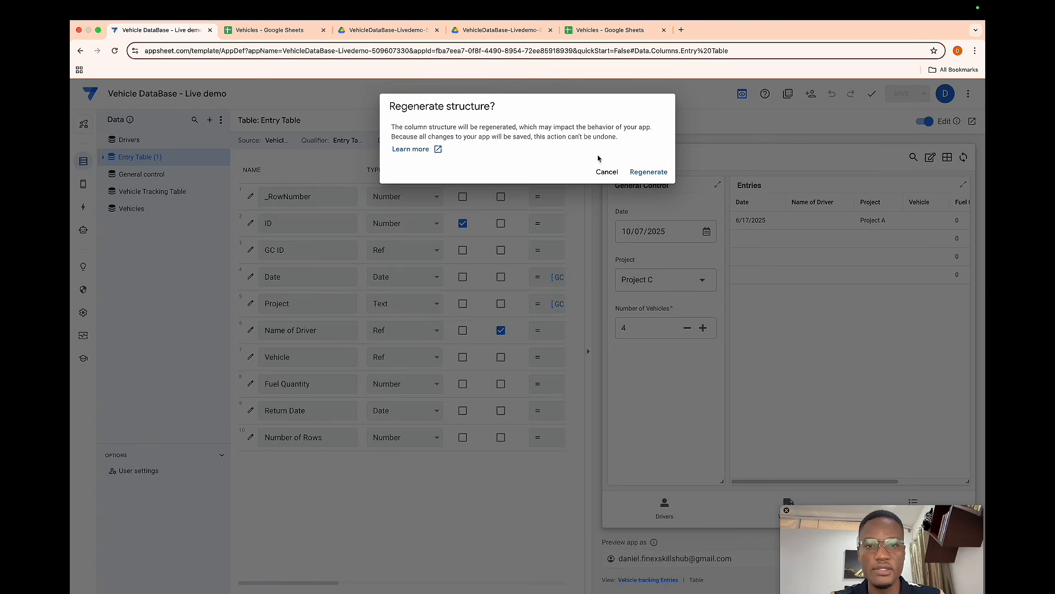
{"action": "left_click", "coordinate": [643, 171]}
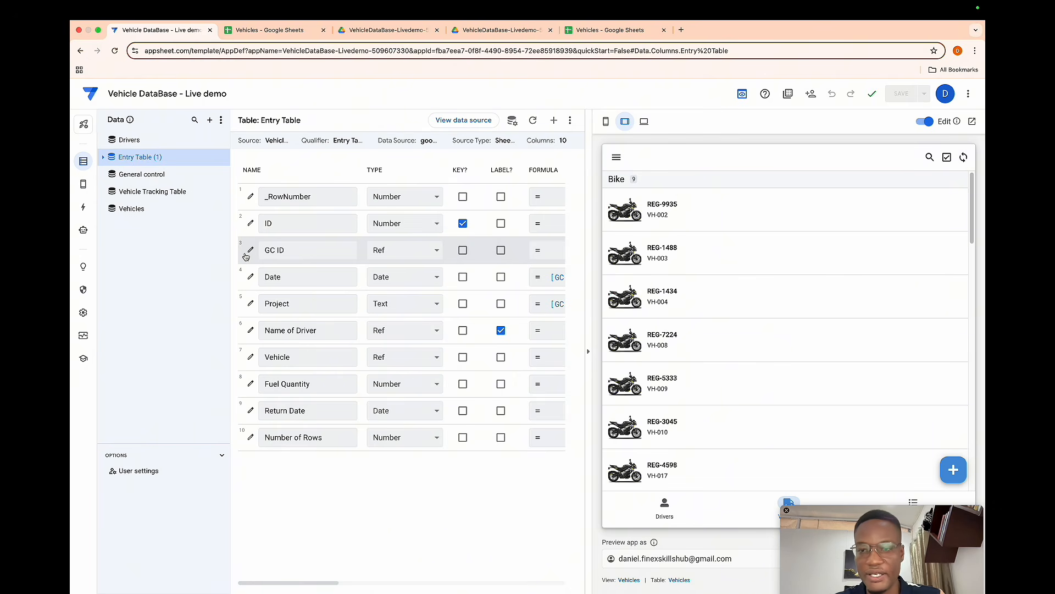
- Set the General control ID column's initial value to useremail() and save the app
{"action": "left_click", "coordinate": [141, 175]}
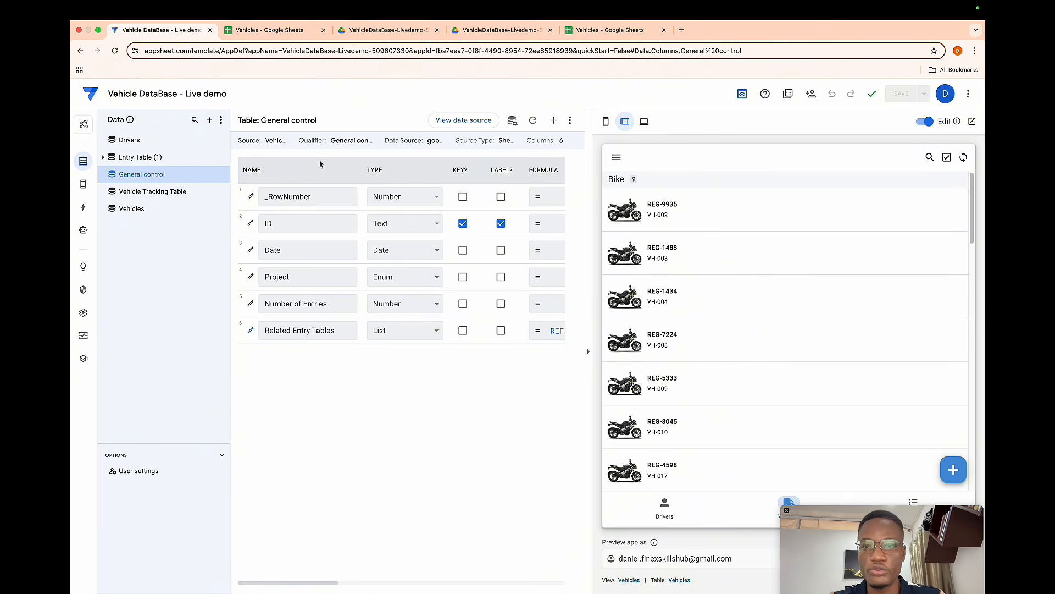
{"action": "left_click", "coordinate": [250, 223]}
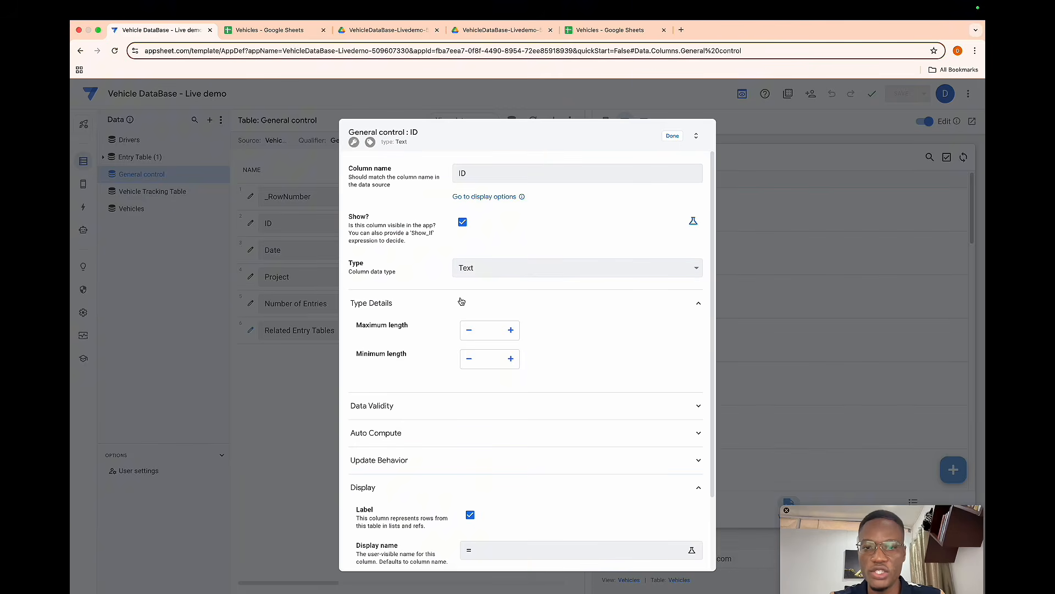
{"action": "left_click", "coordinate": [452, 434]}
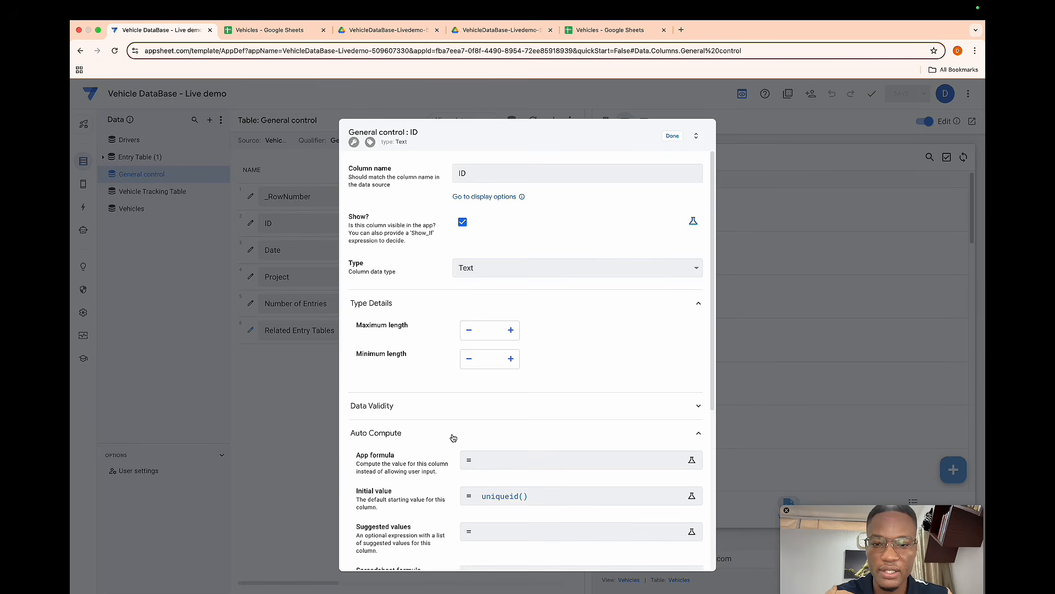
{"action": "scroll", "coordinate": [453, 434], "scroll_direction": "down", "scroll_amount": 2}
{"action": "left_click", "coordinate": [499, 428]}
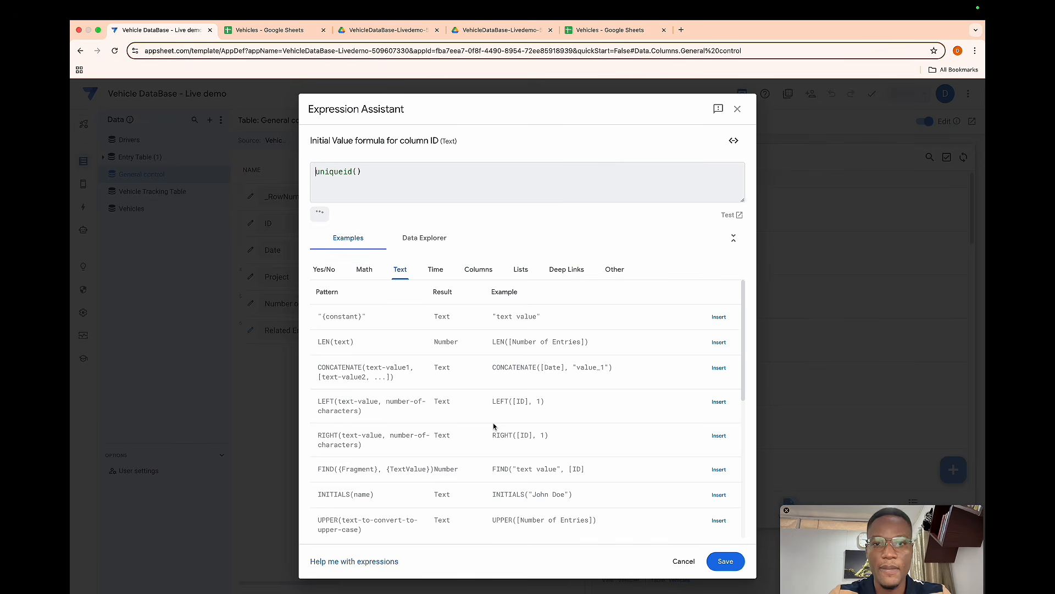
{"action": "key", "text": "super+a"}
{"action": "key", "text": "BackSpace"}
{"action": "type", "text": "userei"}
{"action": "key", "text": "BackSpace"}
{"action": "type", "text": "mail()"}
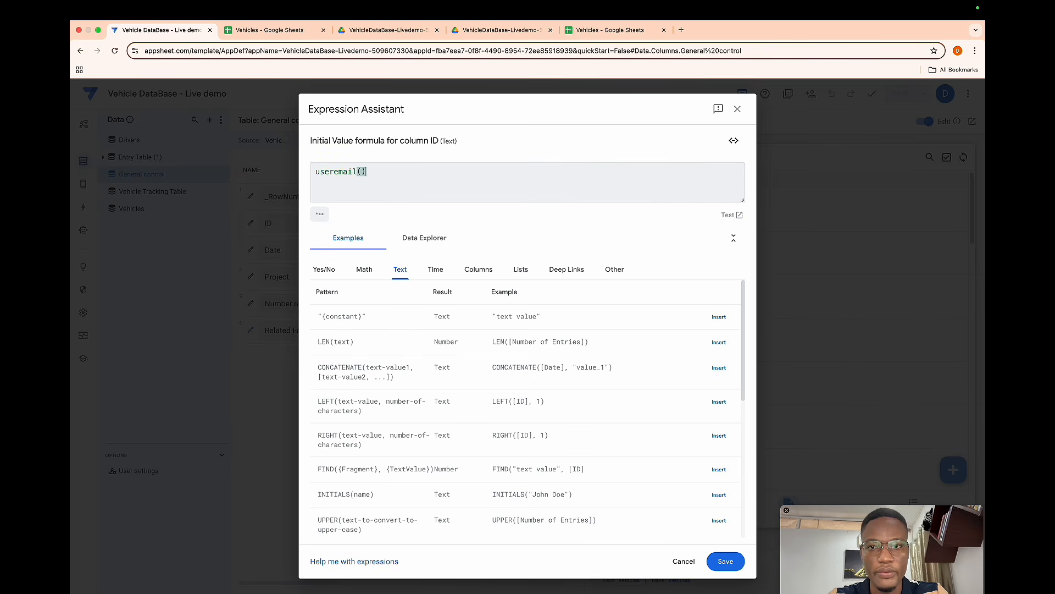
{"action": "key", "text": "Return"}
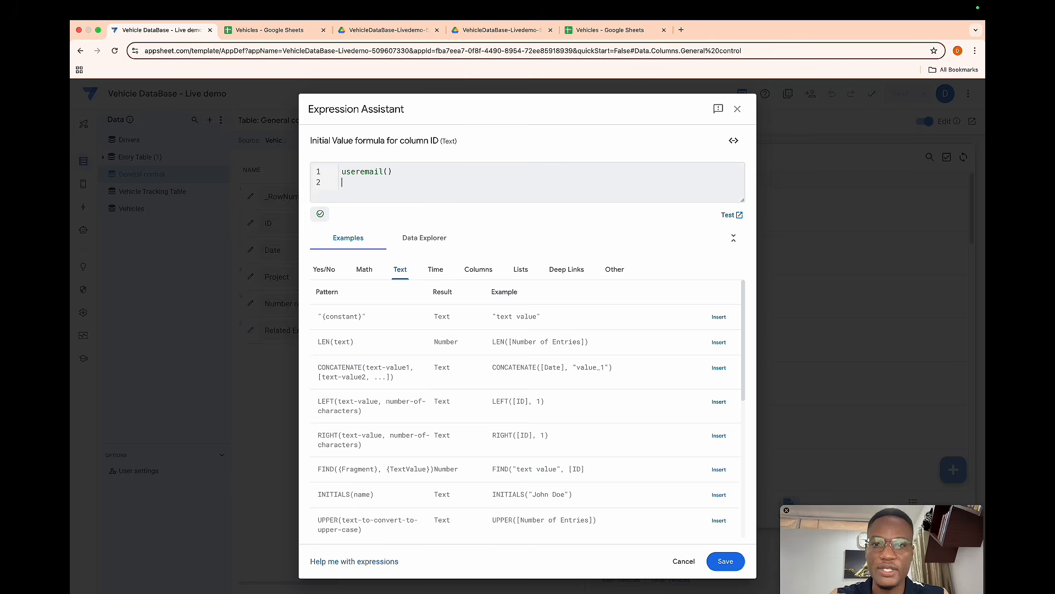
{"action": "left_click", "coordinate": [727, 560]}
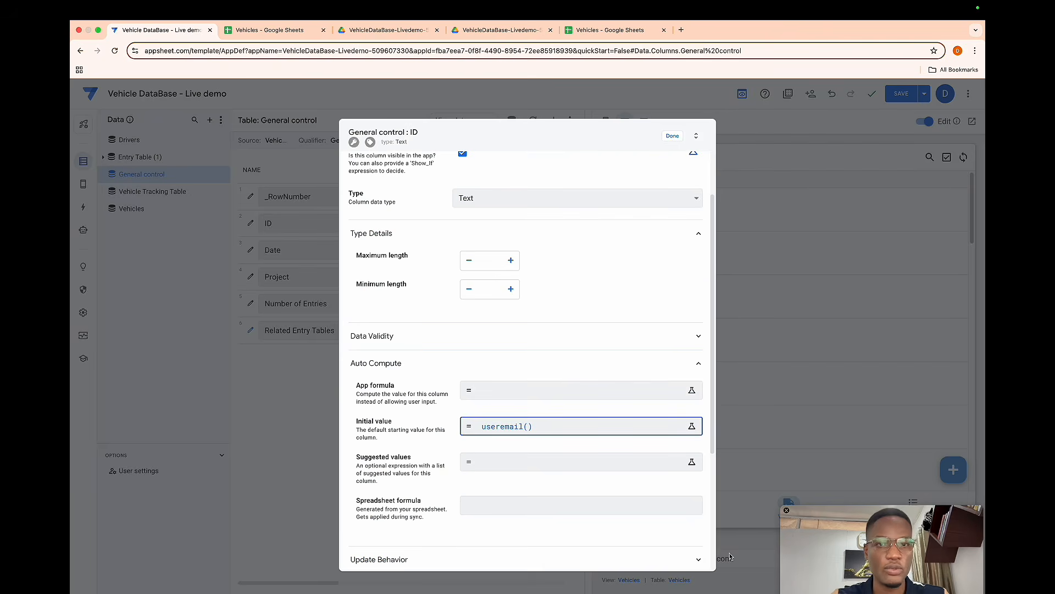
{"action": "left_click", "coordinate": [668, 136]}
{"action": "left_click", "coordinate": [900, 97]}
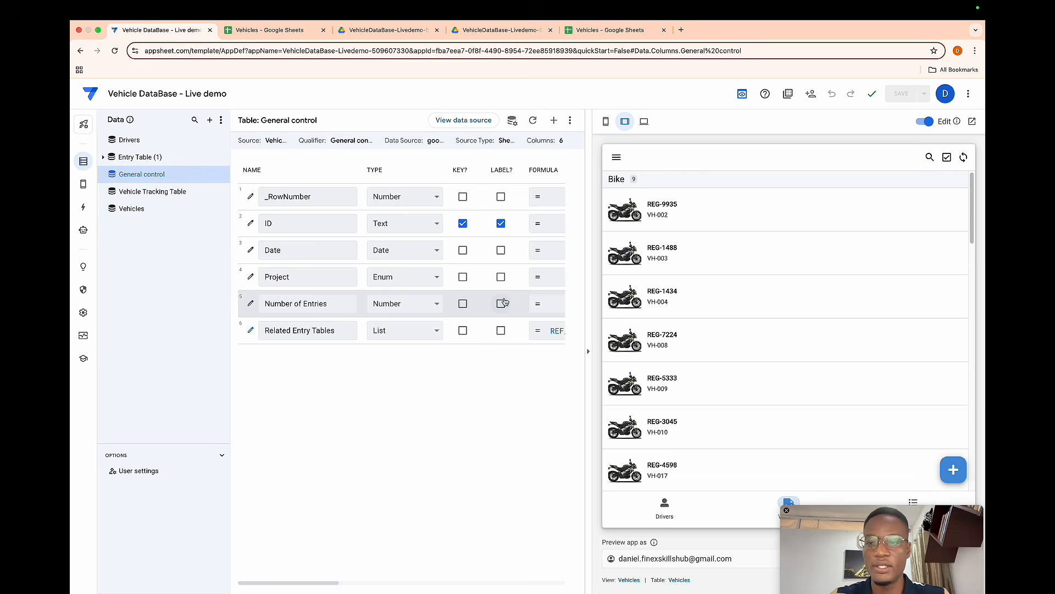
- Add a new reference view named New User
{"action": "left_click", "coordinate": [81, 183]}
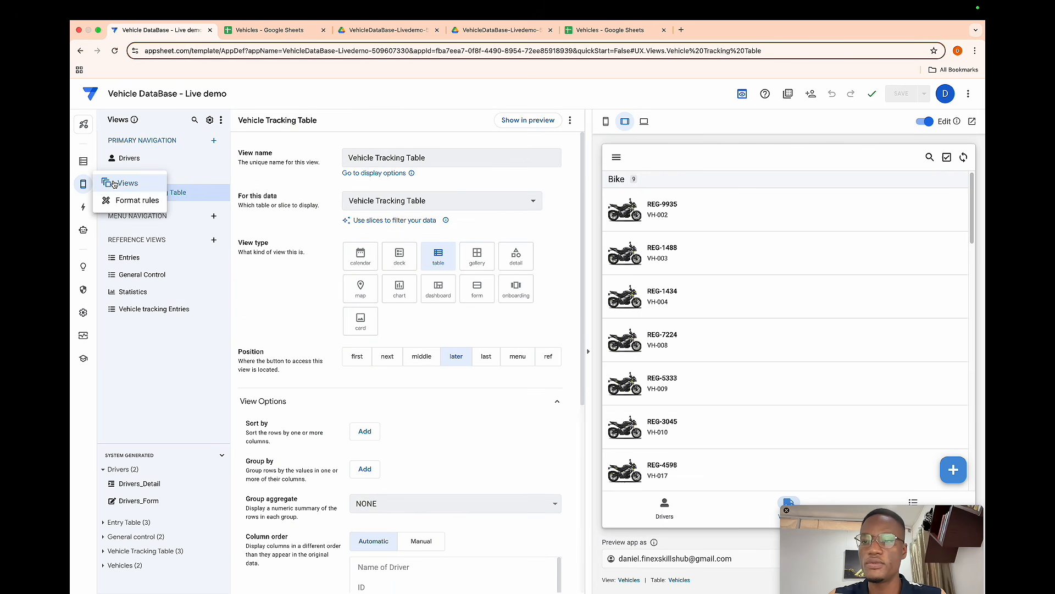
{"action": "left_click", "coordinate": [212, 241]}
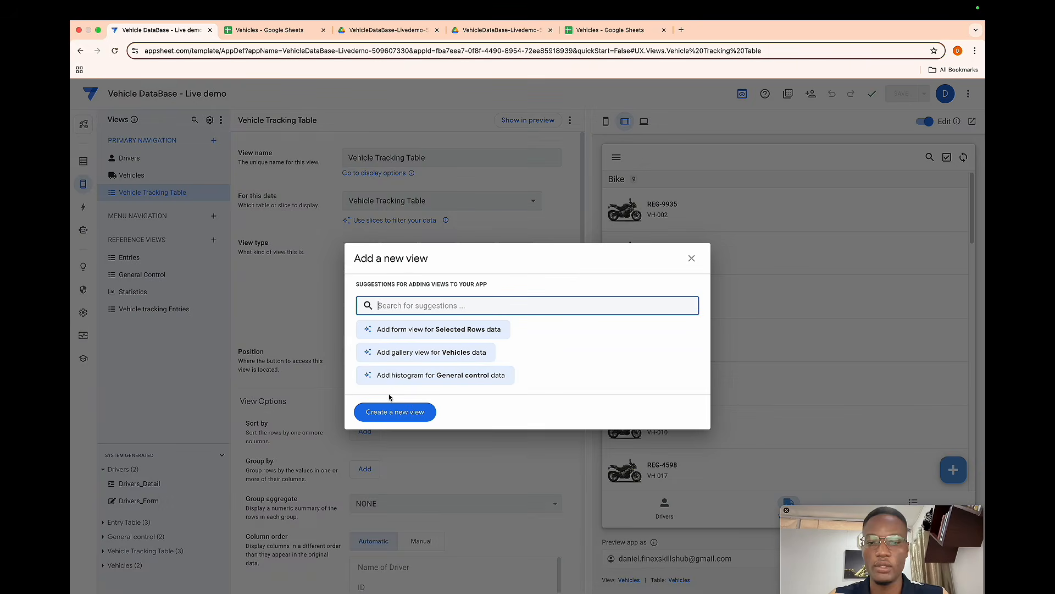
{"action": "left_click", "coordinate": [391, 410]}
{"action": "left_click", "coordinate": [381, 159]}
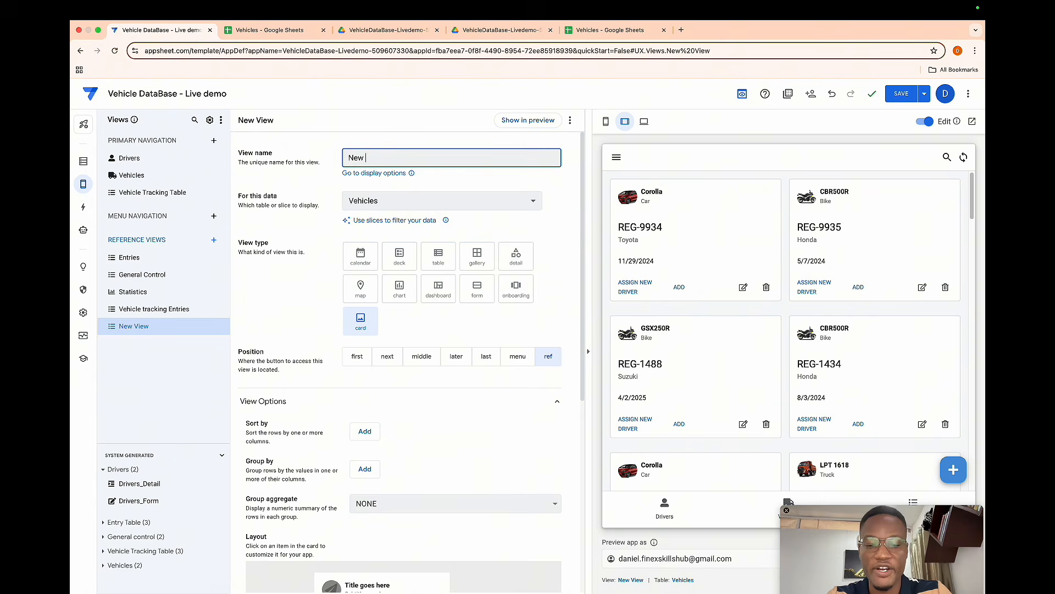
{"action": "type", "text": "User"}
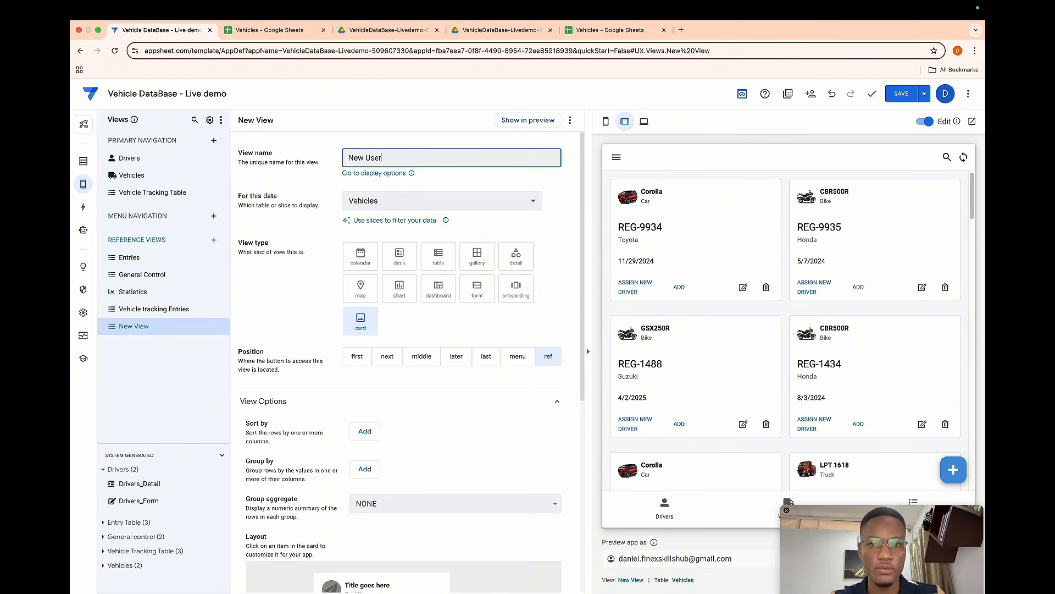
{"action": "left_click", "coordinate": [424, 179]}
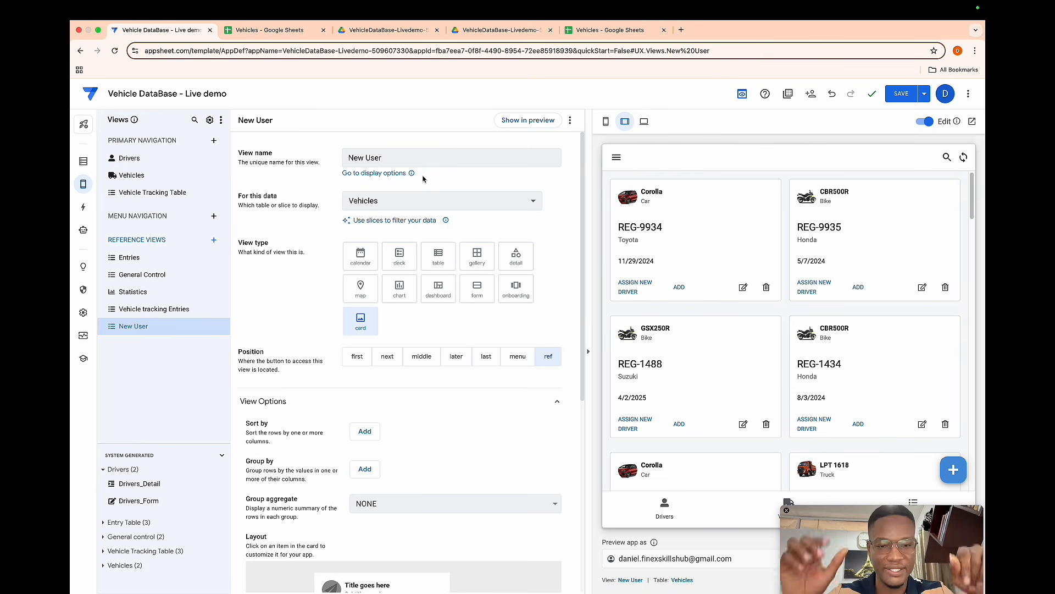
- Set the New User view to use General control data with the form view type
{"action": "left_click", "coordinate": [421, 201]}
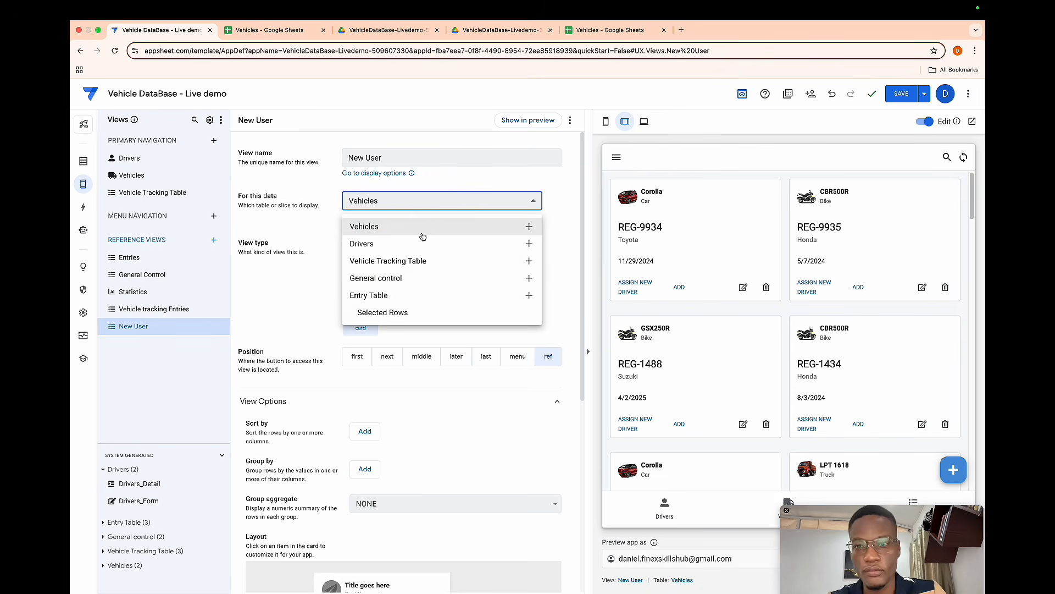
{"action": "left_click", "coordinate": [415, 277]}
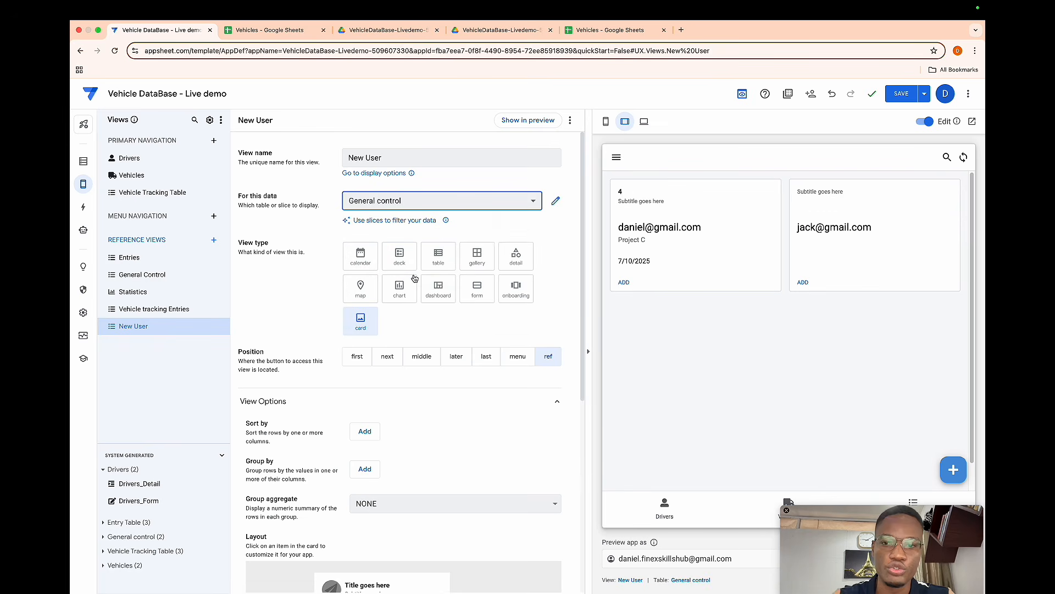
{"action": "left_click", "coordinate": [473, 295]}
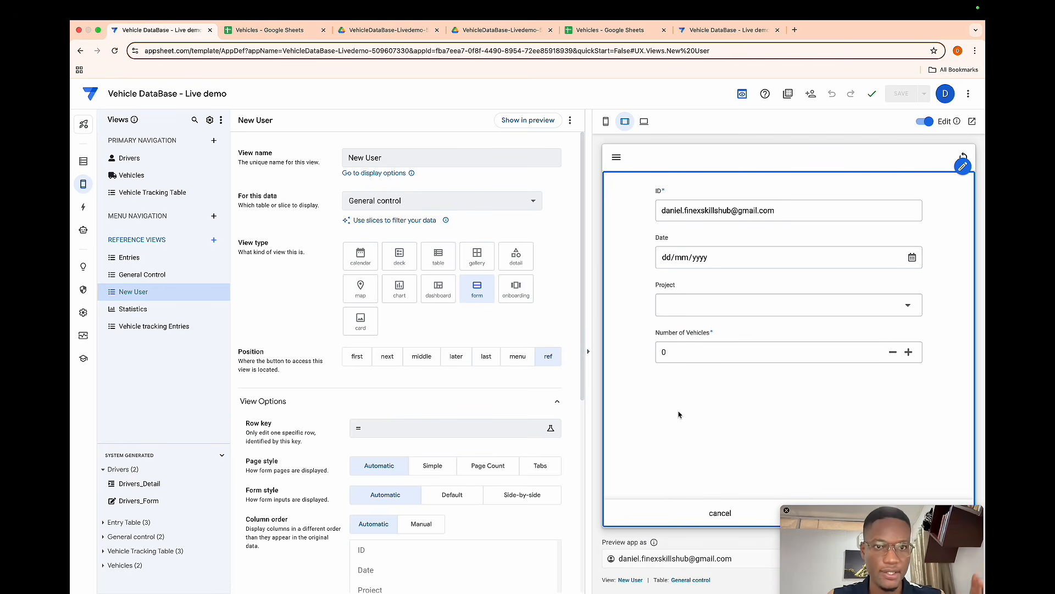
- Switch to the Live demo 2 app and preview it as a different user by entering another e-mail address
{"action": "left_click", "coordinate": [751, 23]}
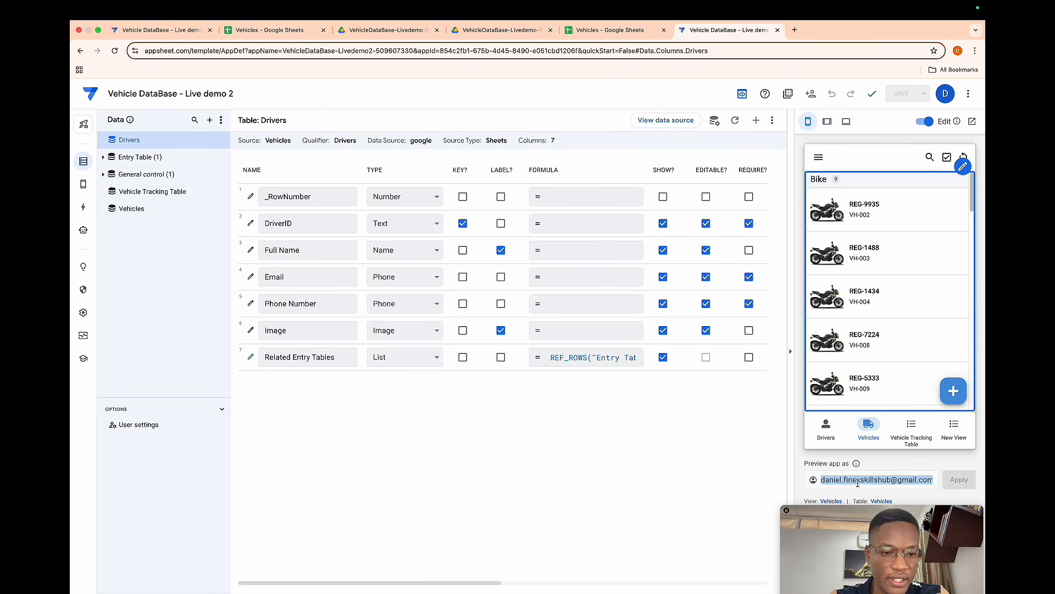
{"action": "type", "text": "jude"}
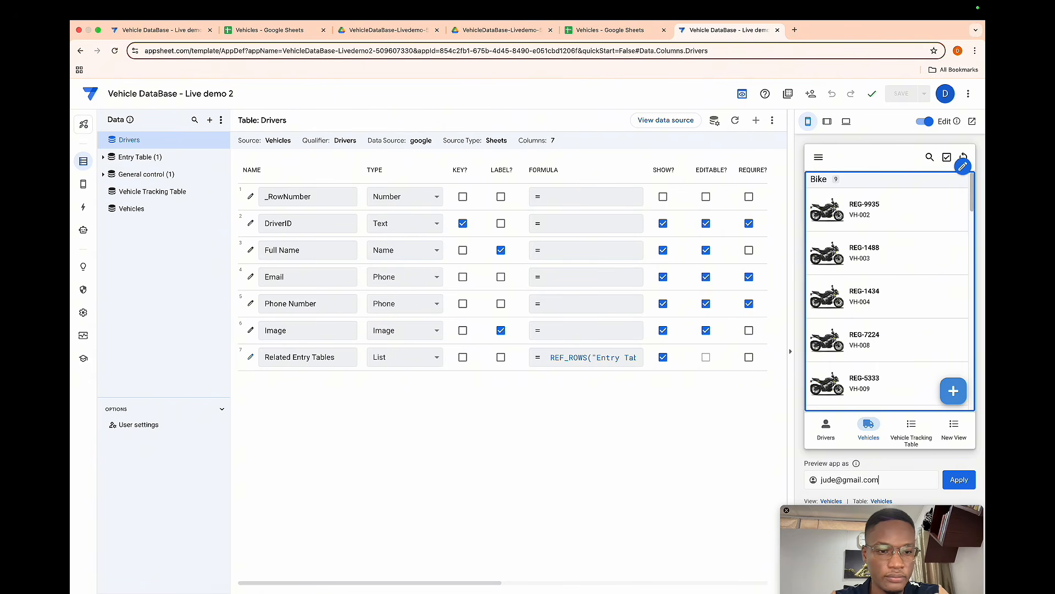
{"action": "left_click", "coordinate": [944, 487]}
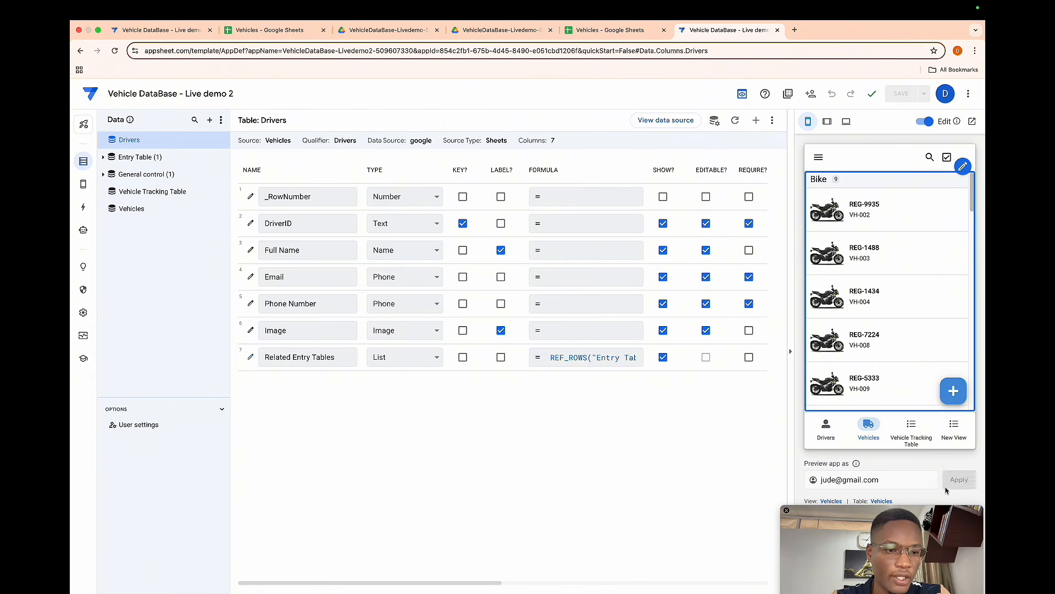
- Examine the demo app's new-user flow from the Vehicle Tracking Table add button through the welcome page and General Control form
{"action": "left_click", "coordinate": [918, 436]}
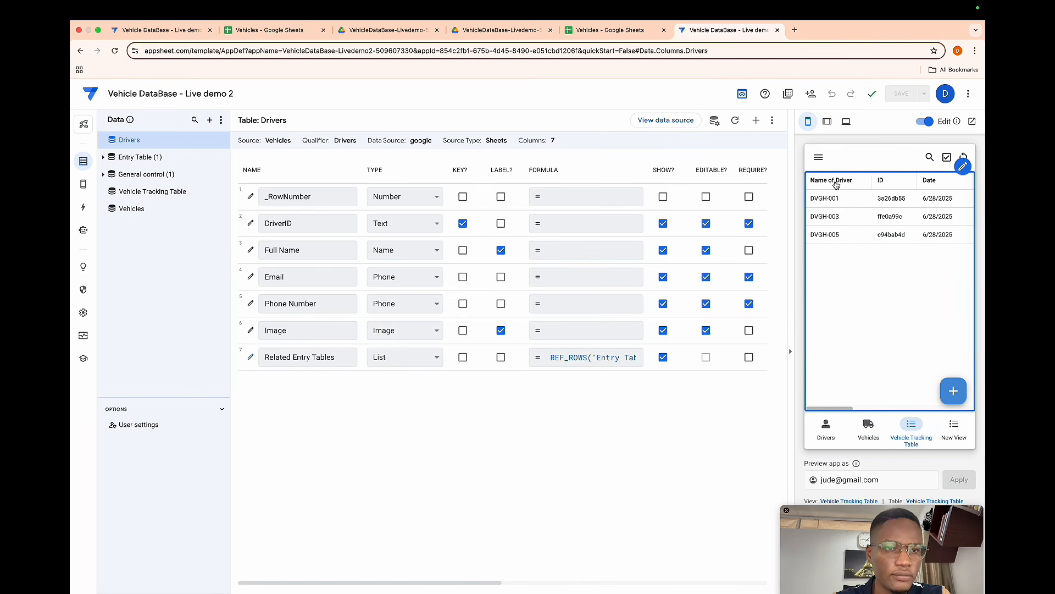
{"action": "left_click", "coordinate": [953, 391]}
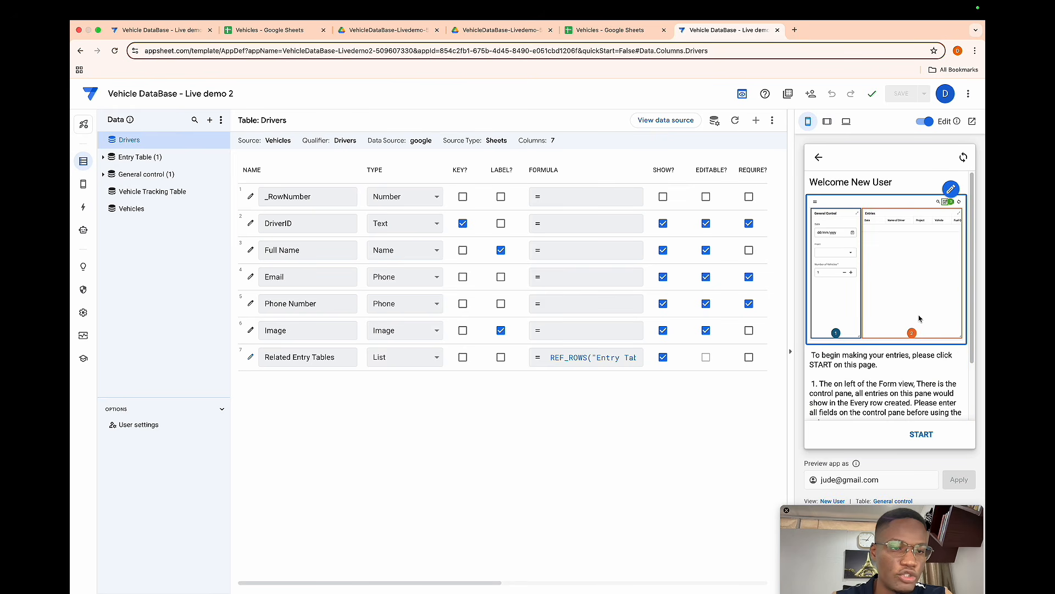
{"action": "scroll", "coordinate": [918, 318], "scroll_direction": "down", "scroll_amount": 3}
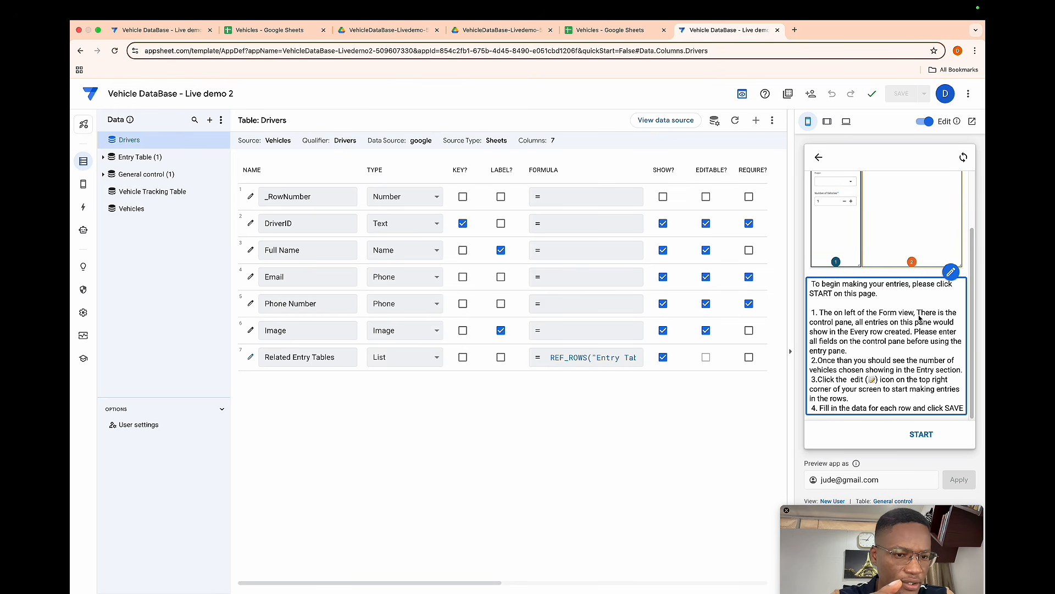
{"action": "scroll", "coordinate": [919, 318], "scroll_direction": "up", "scroll_amount": 3}
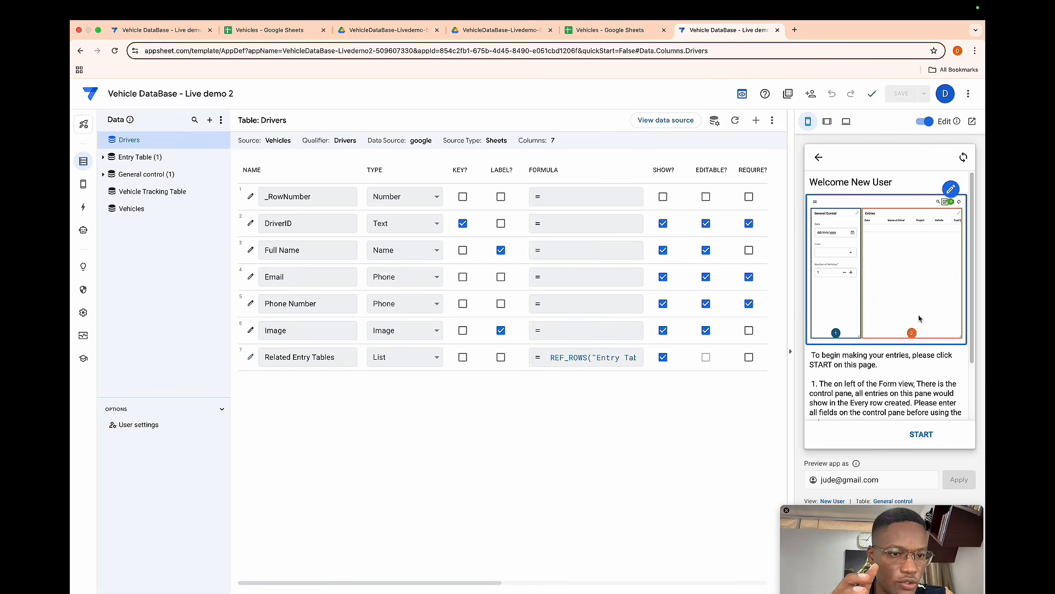
{"action": "scroll", "coordinate": [919, 318], "scroll_direction": "down", "scroll_amount": 3}
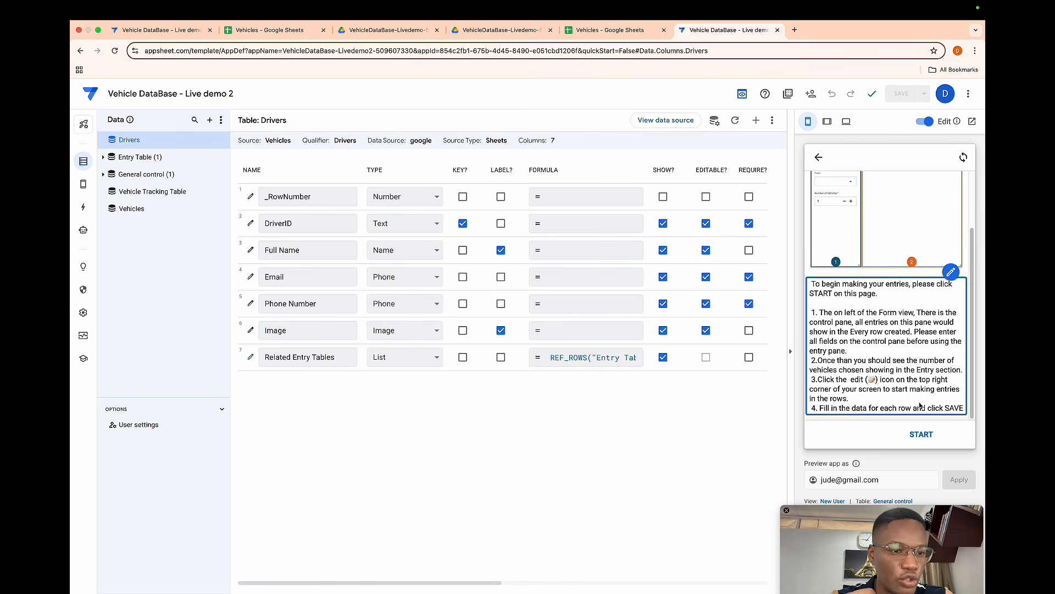
{"action": "left_click", "coordinate": [922, 443]}
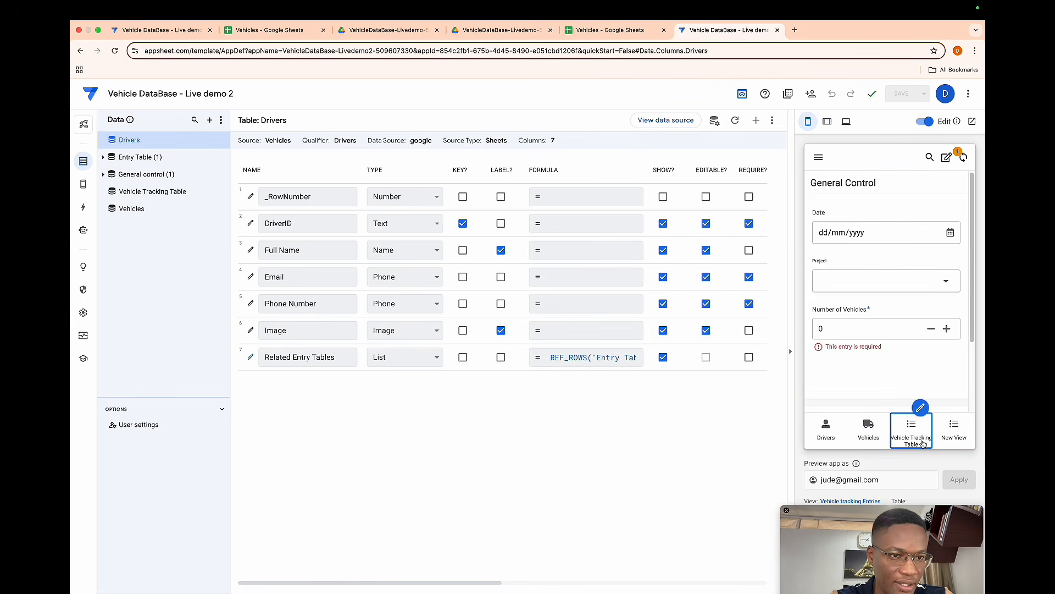
{"action": "scroll", "coordinate": [917, 336], "scroll_direction": "down", "scroll_amount": 3}
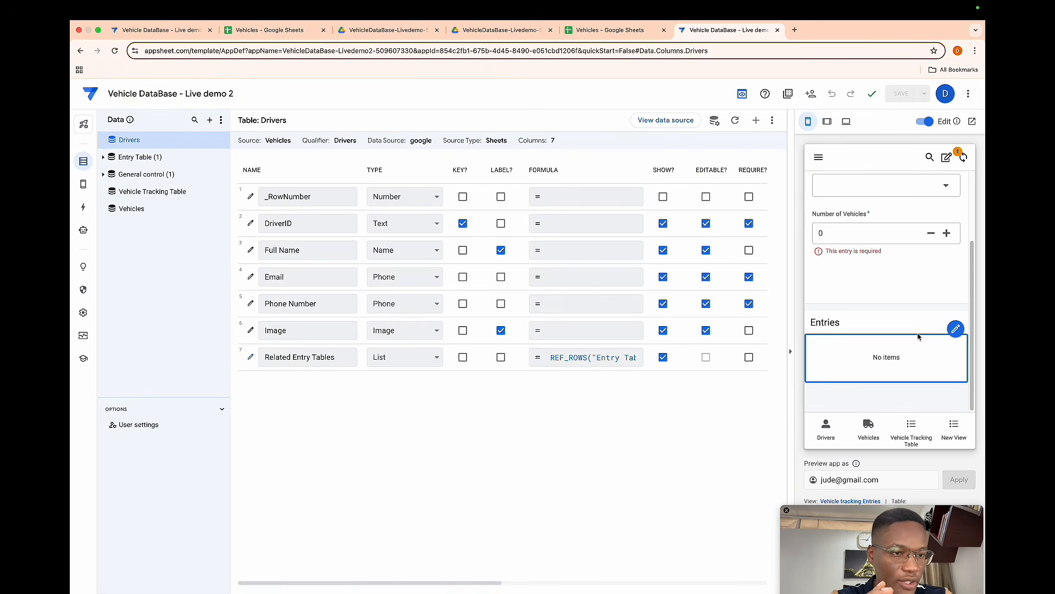
{"action": "left_click", "coordinate": [914, 424]}
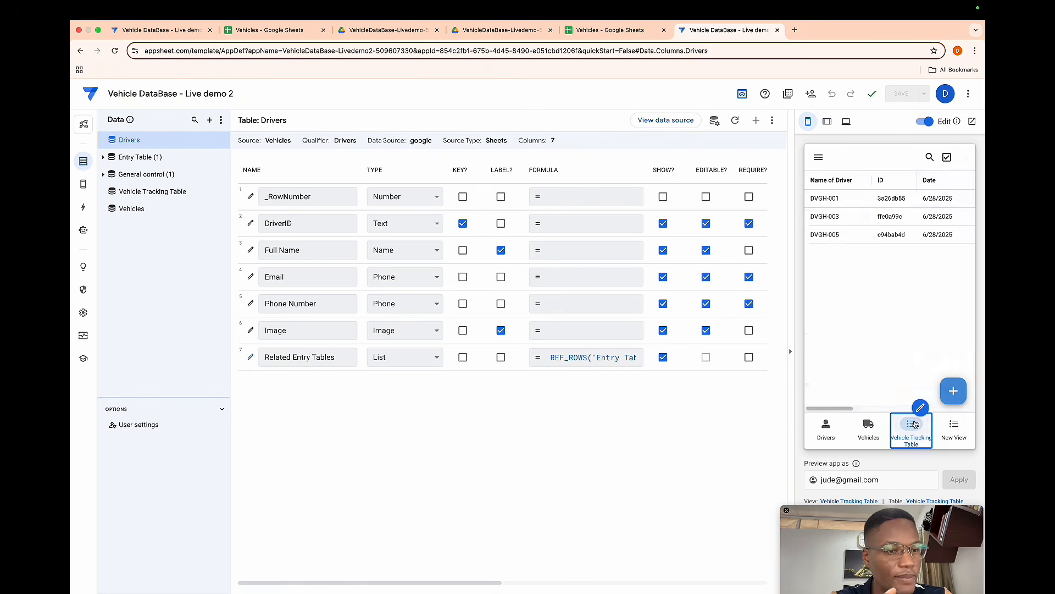
{"action": "left_click", "coordinate": [952, 391]}
{"action": "scroll", "coordinate": [908, 316], "scroll_direction": "down", "scroll_amount": 1}
{"action": "scroll", "coordinate": [908, 316], "scroll_direction": "down", "scroll_amount": 2}
{"action": "scroll", "coordinate": [908, 318], "scroll_direction": "up", "scroll_amount": 3}
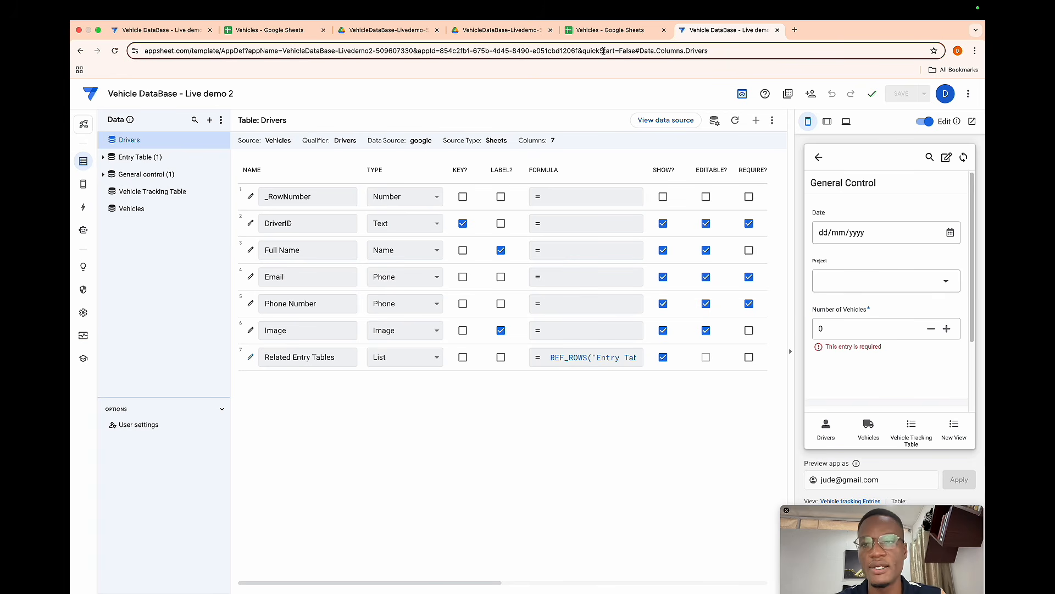
- Return to the Live demo app and add a virtual column named Header to General control with an empty-text formula
{"action": "left_click", "coordinate": [179, 28]}
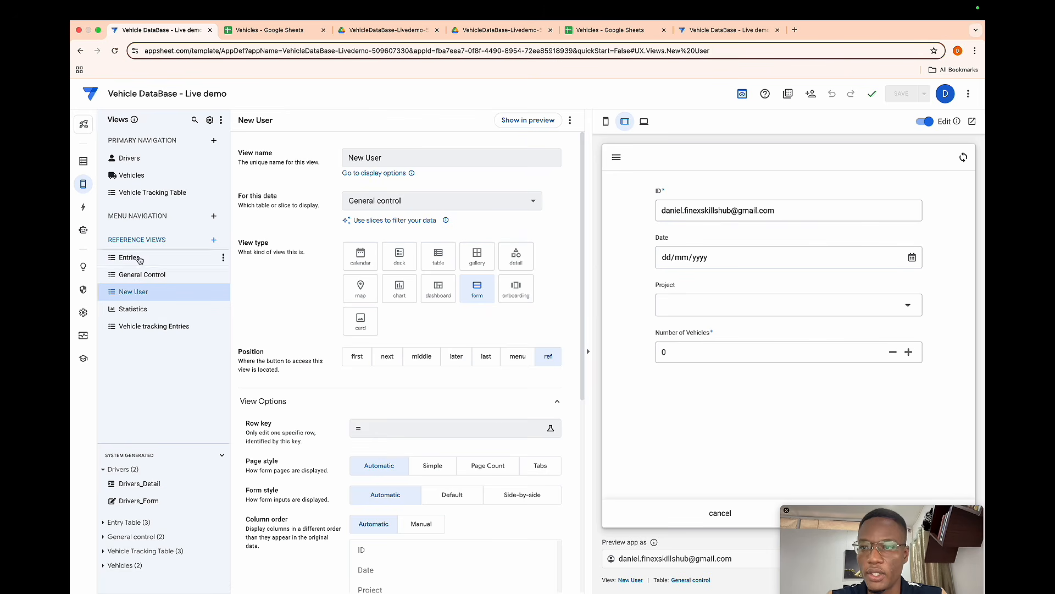
{"action": "left_click", "coordinate": [83, 161]}
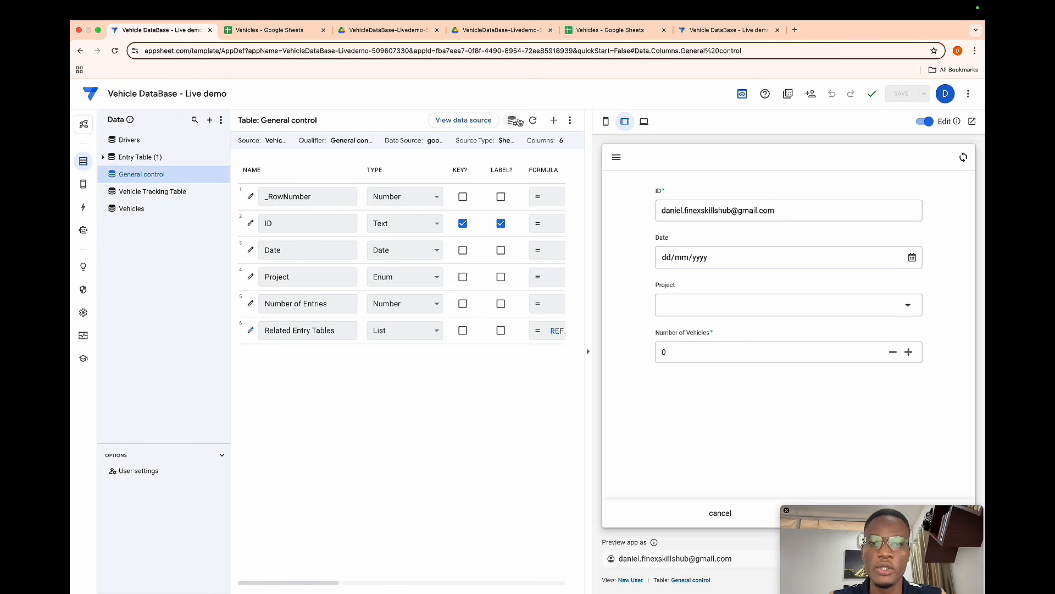
{"action": "left_click", "coordinate": [553, 120]}
{"action": "left_click_drag", "start_coordinate": [530, 176], "coordinate": [429, 178]}
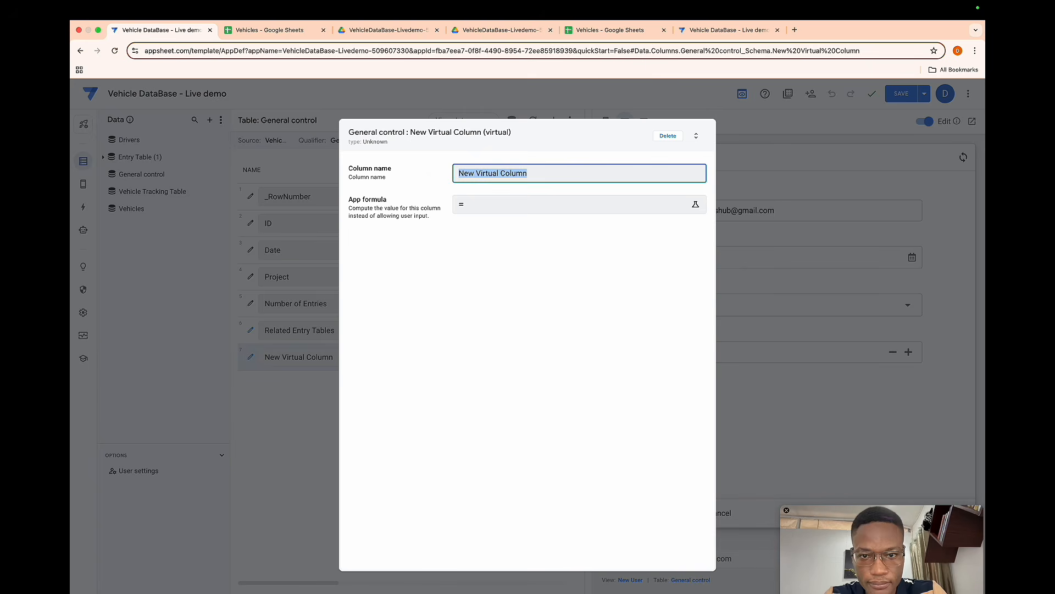
{"action": "type", "text": "Header"}
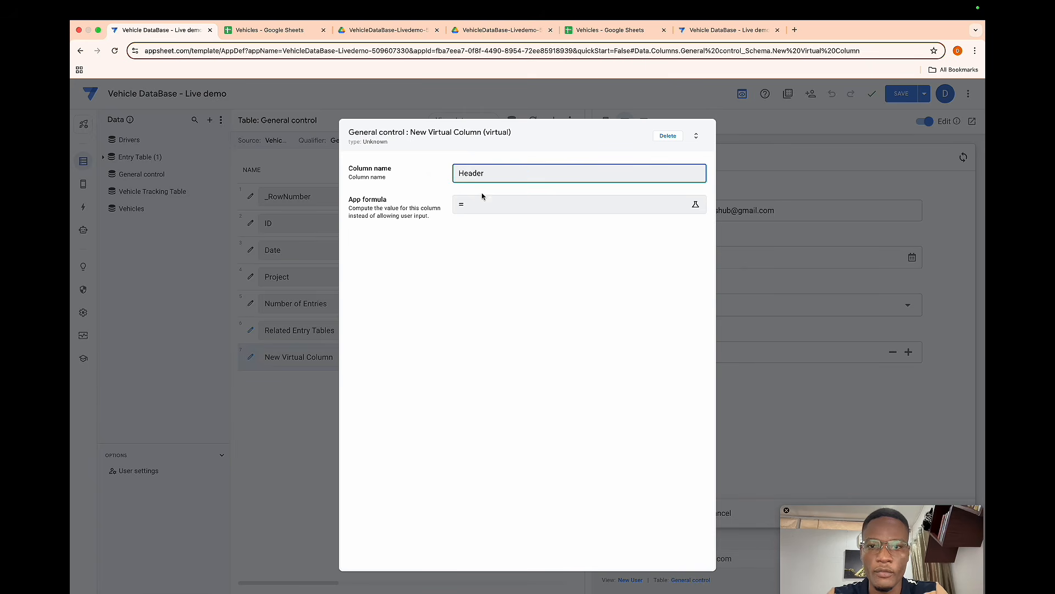
{"action": "left_click", "coordinate": [494, 210]}
{"action": "type", "text": "\""}
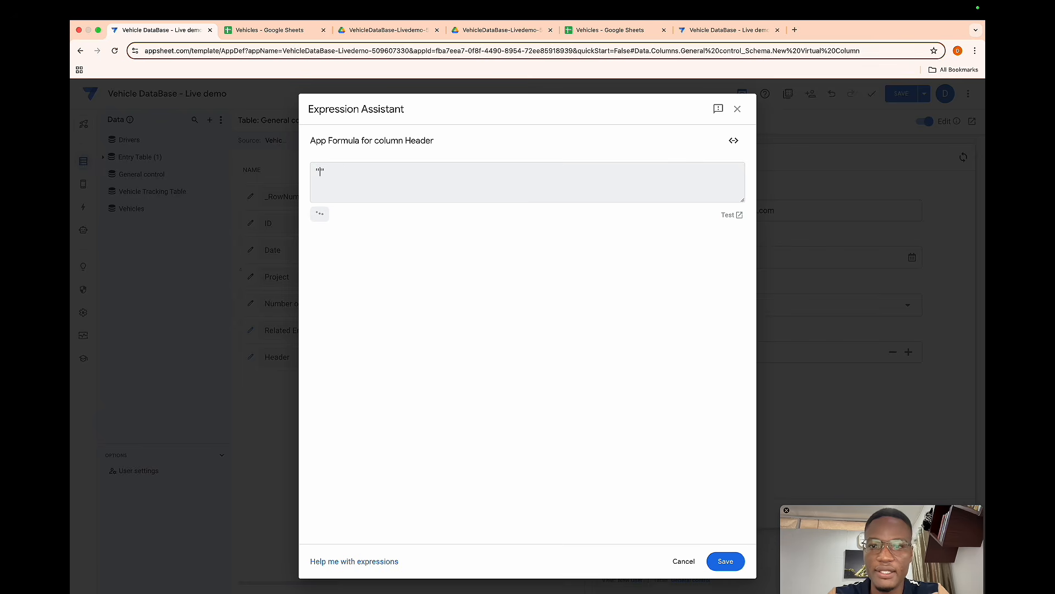
{"action": "left_click", "coordinate": [721, 559]}
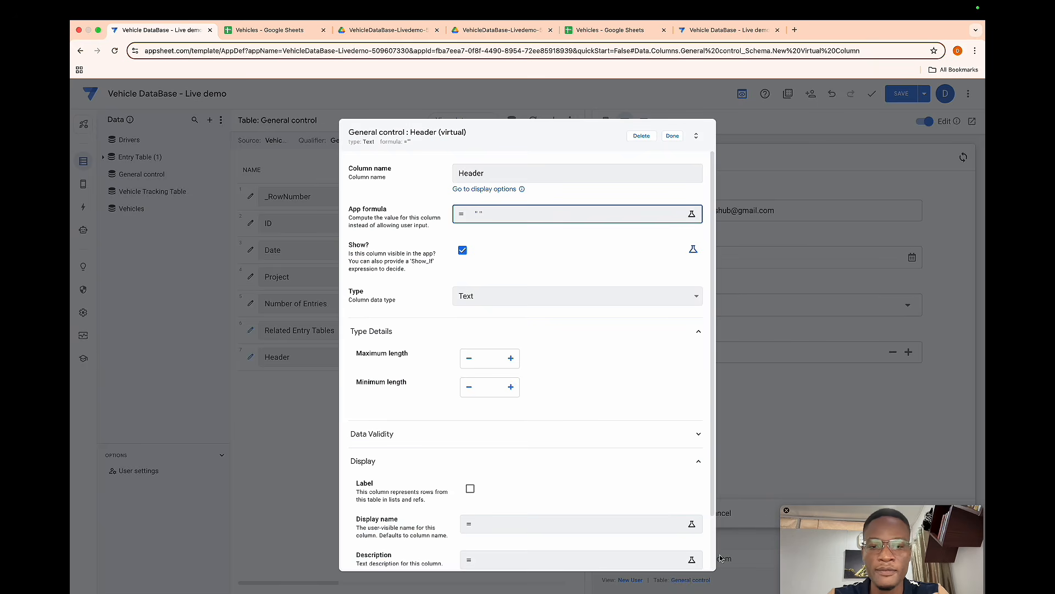
- Set the Header column's type to Show with the Section_Header category and content "Welcome New User"
{"action": "left_click", "coordinate": [500, 295]}
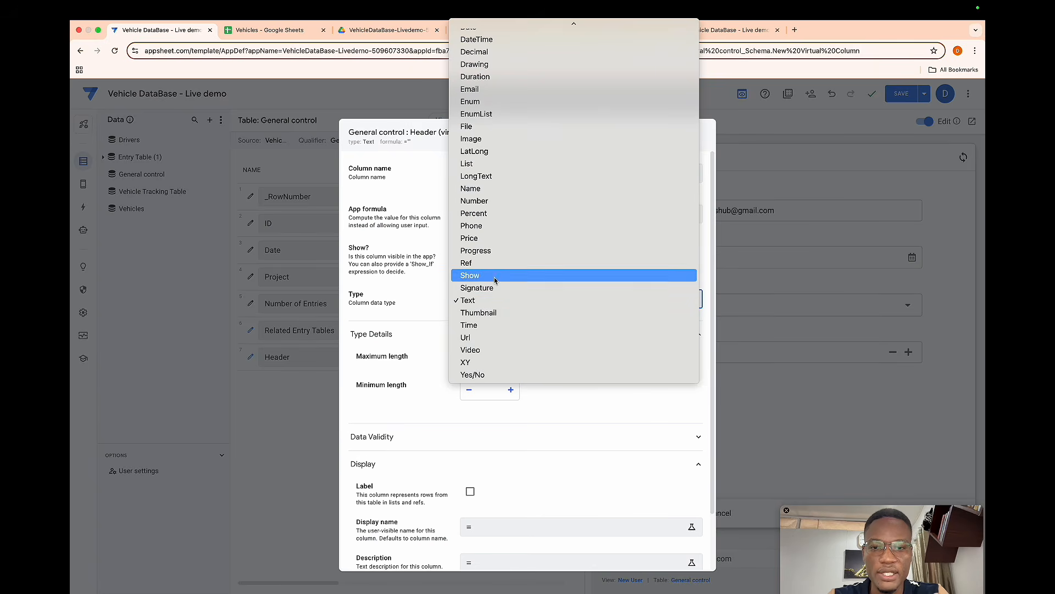
{"action": "left_click", "coordinate": [495, 281]}
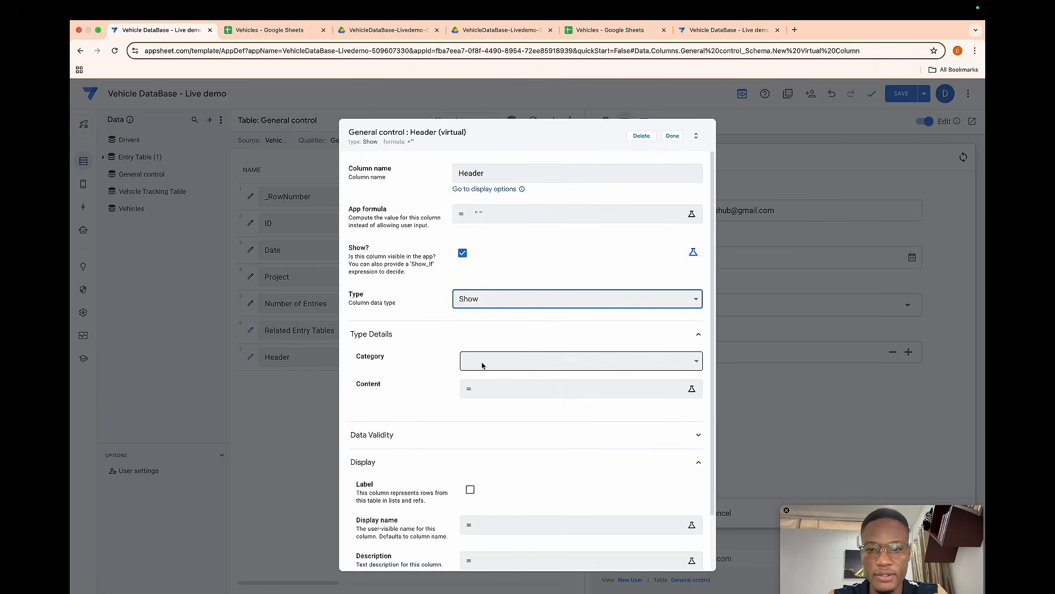
{"action": "left_click", "coordinate": [484, 366]}
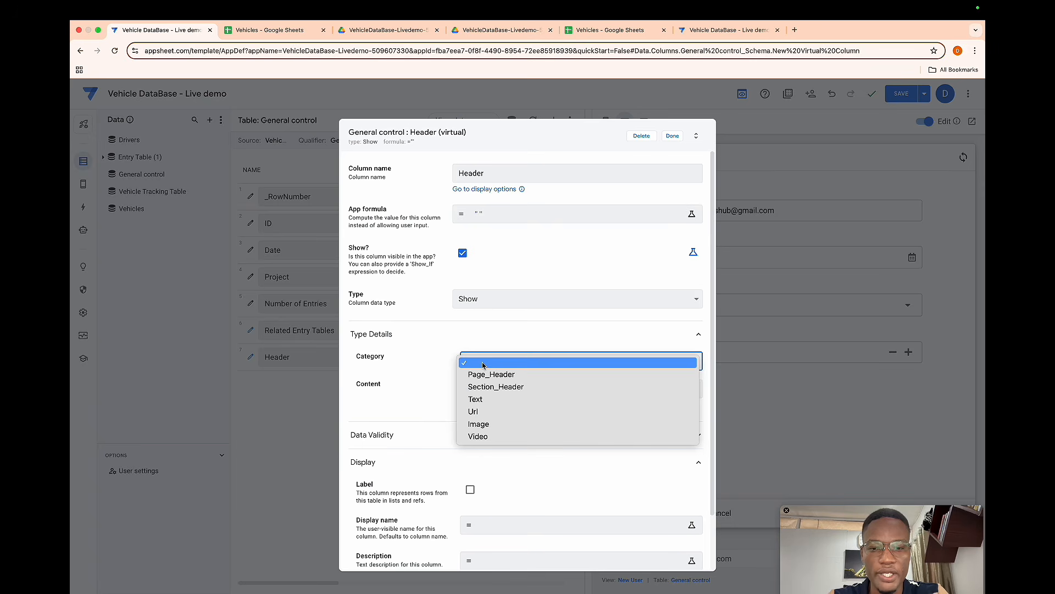
{"action": "left_click", "coordinate": [495, 386]}
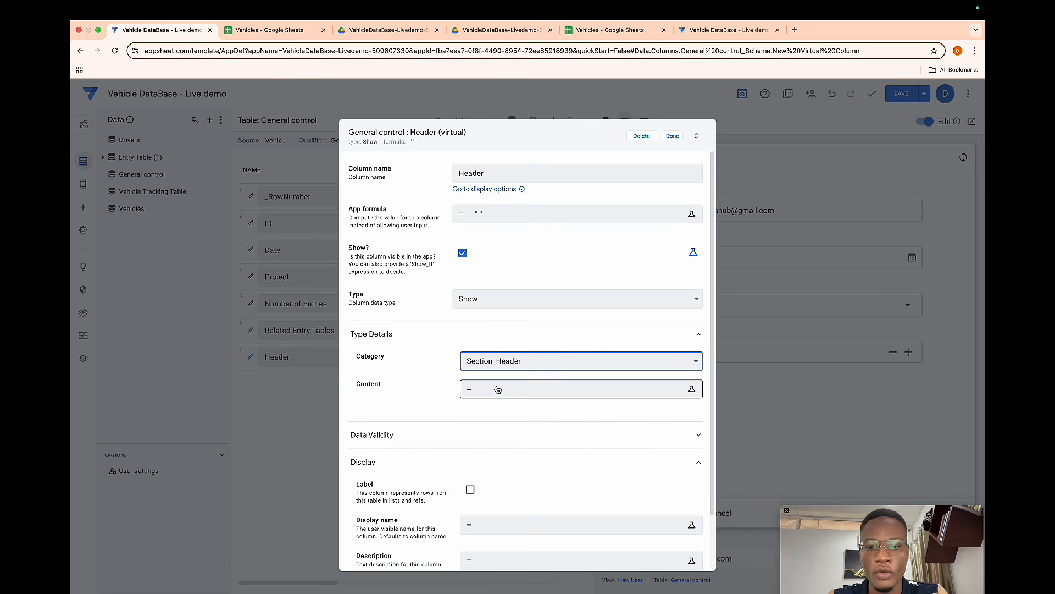
{"action": "left_click", "coordinate": [497, 389]}
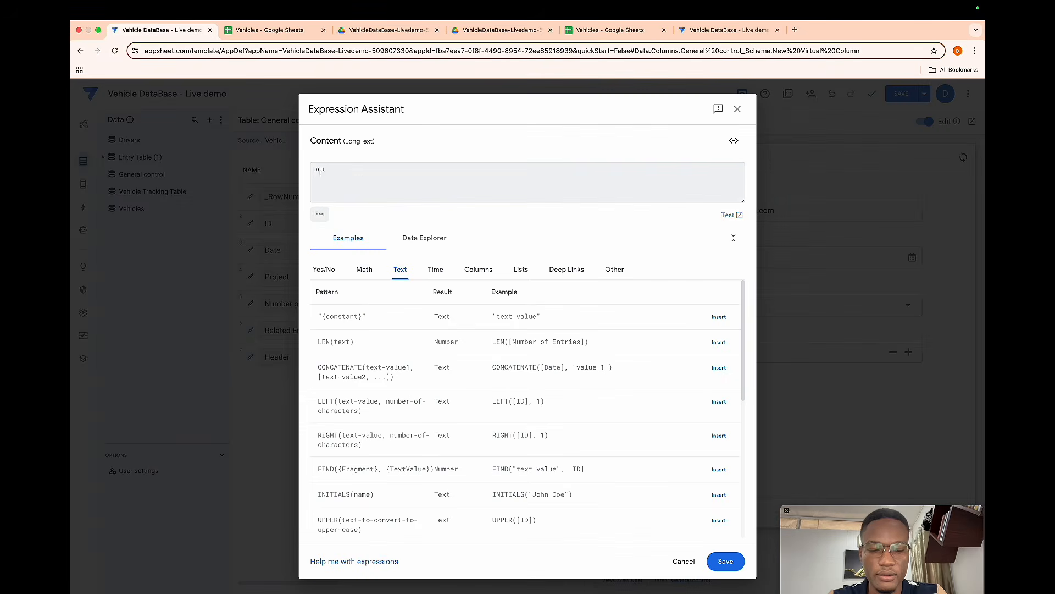
{"action": "type", "text": "Welcome N"}
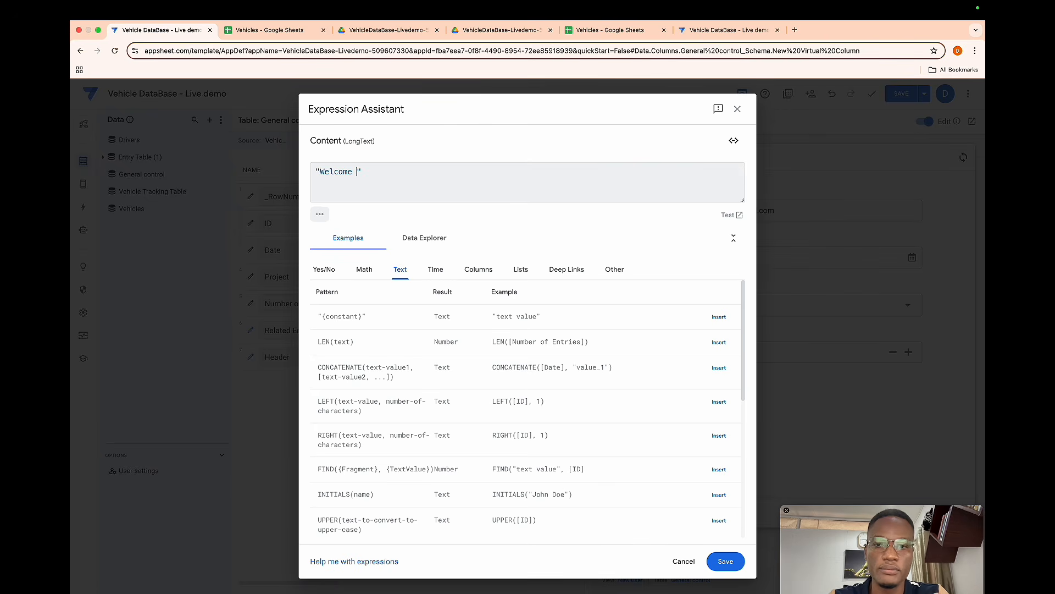
{"action": "type", "text": "ew User"}
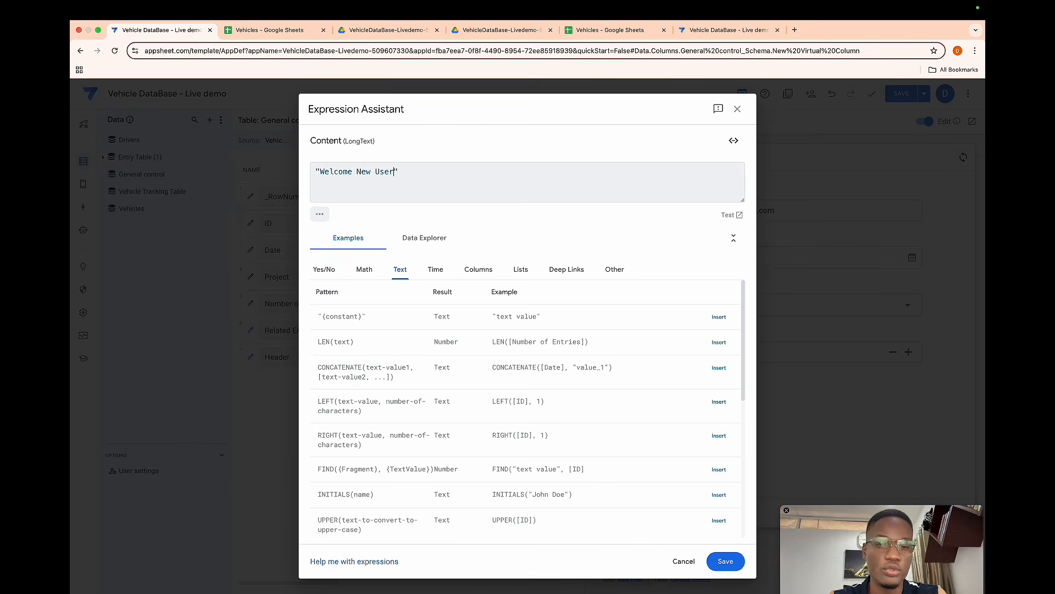
{"action": "left_click", "coordinate": [724, 560]}
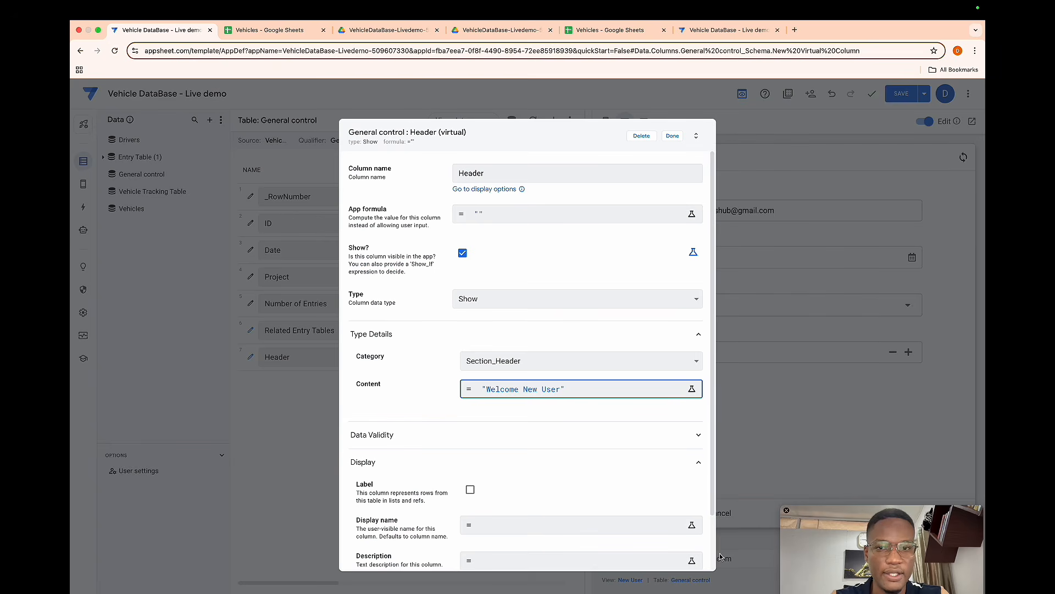
{"action": "left_click", "coordinate": [673, 136]}
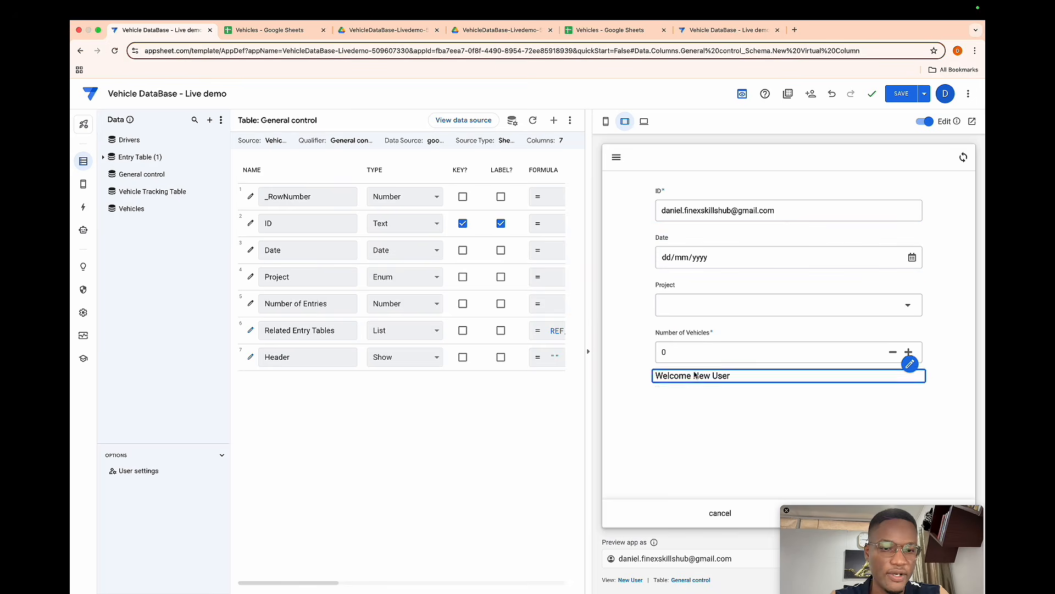
- Add another virtual column named Instructive Message to General control with an empty-text formula
{"action": "left_click", "coordinate": [554, 120]}
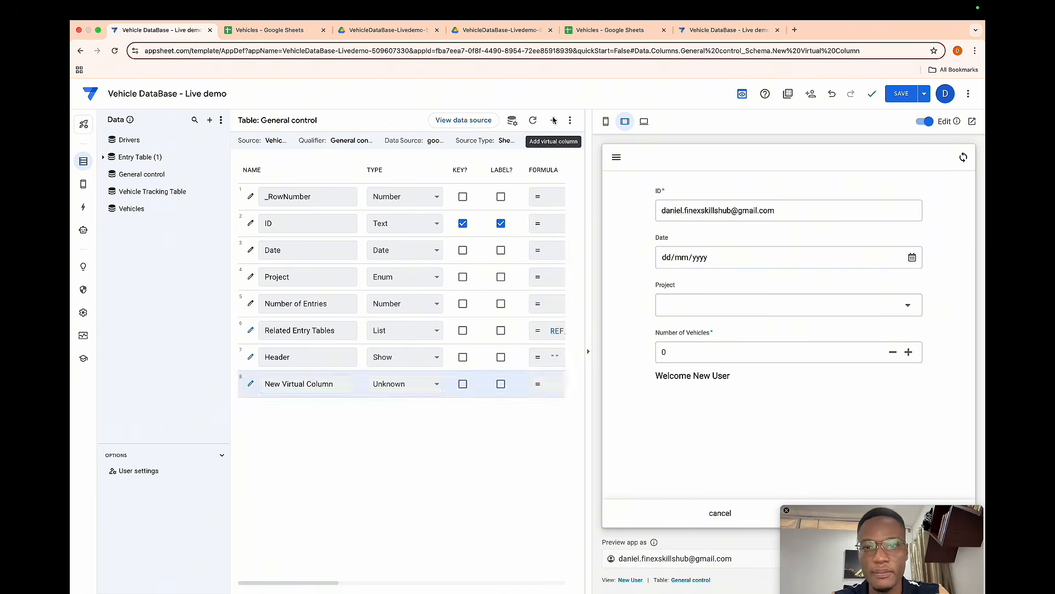
{"action": "left_click_drag", "start_coordinate": [533, 176], "coordinate": [434, 163]}
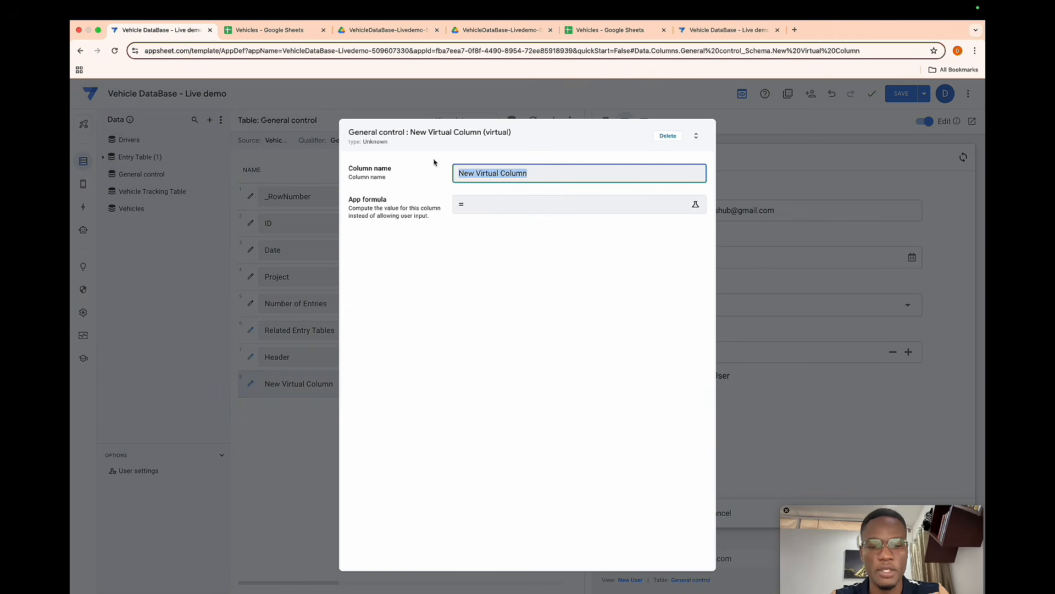
{"action": "key", "text": "BackSpace"}
{"action": "type", "text": "Inst"}
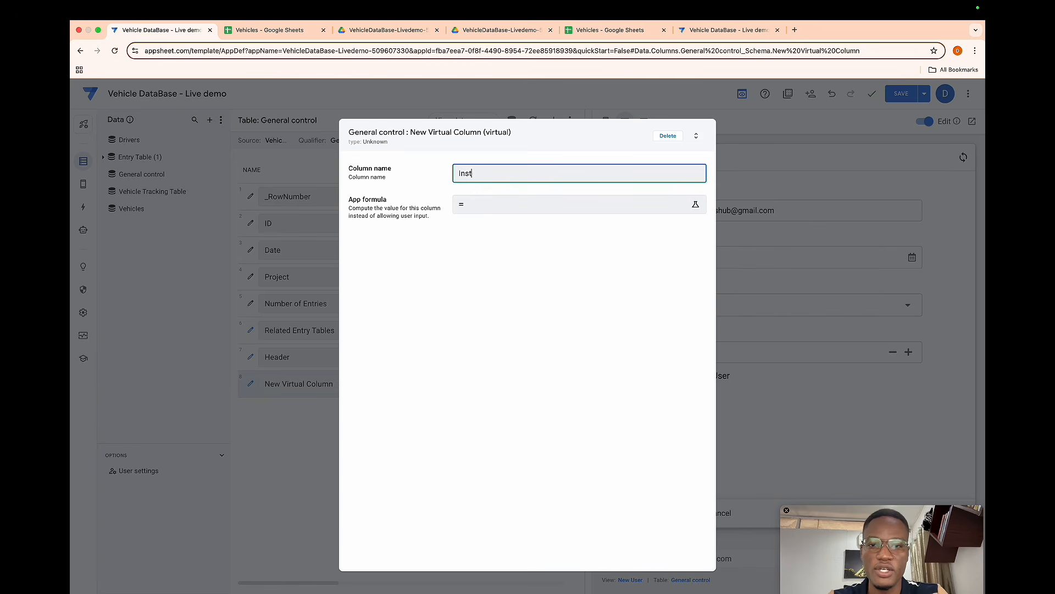
{"action": "type", "text": "ructive Me"}
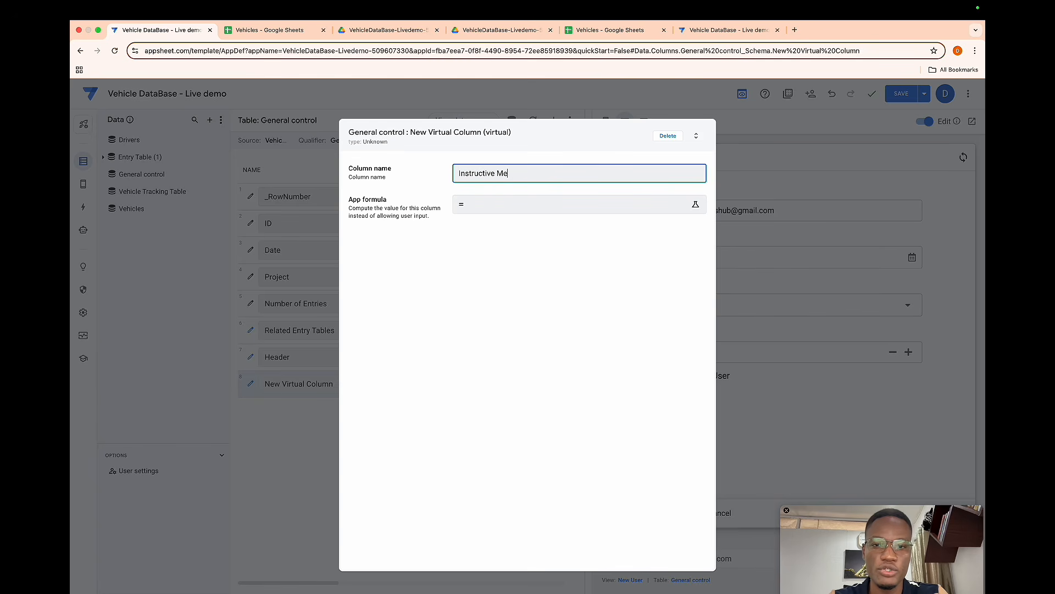
{"action": "type", "text": "sassage"}
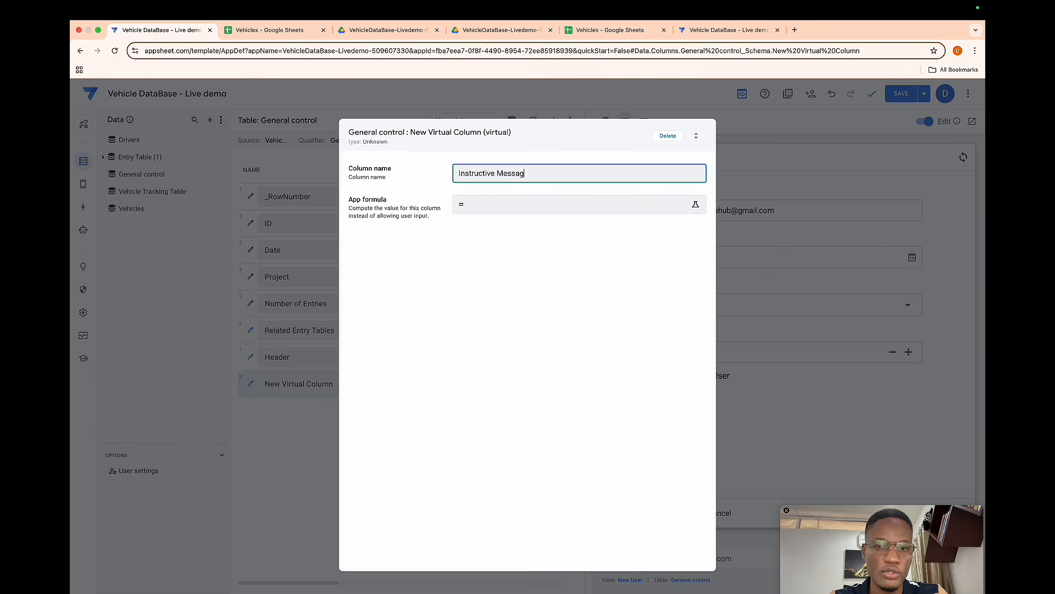
{"action": "left_click", "coordinate": [493, 202]}
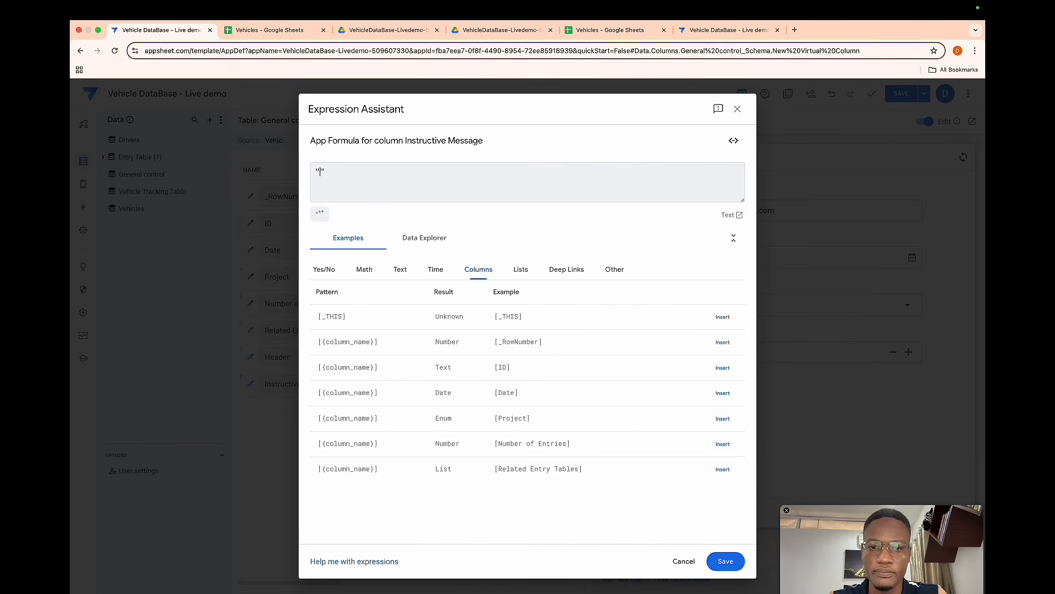
{"action": "type", "text": "\""}
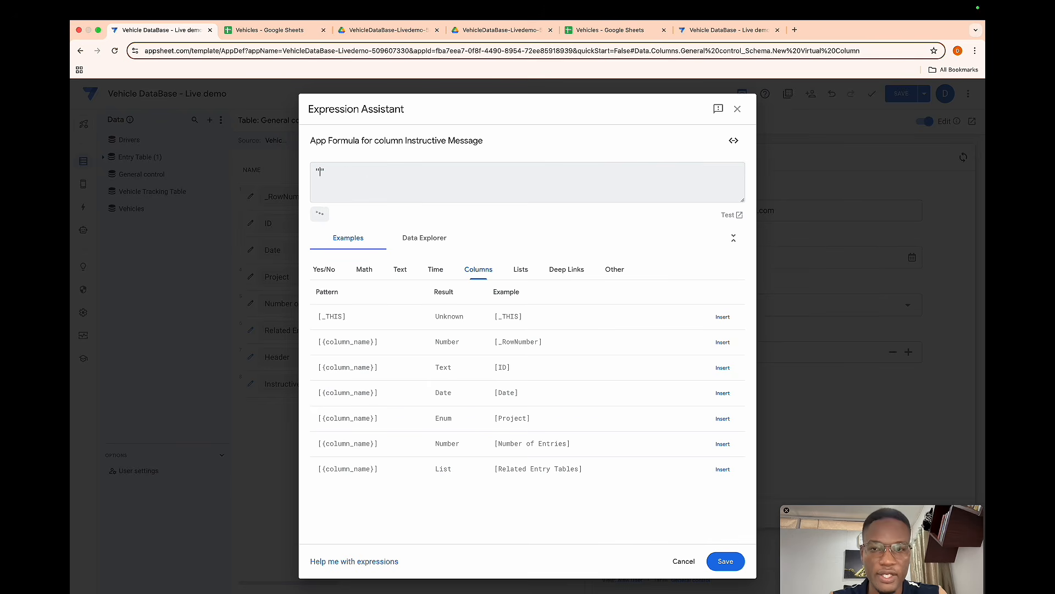
{"action": "left_click", "coordinate": [726, 561]}
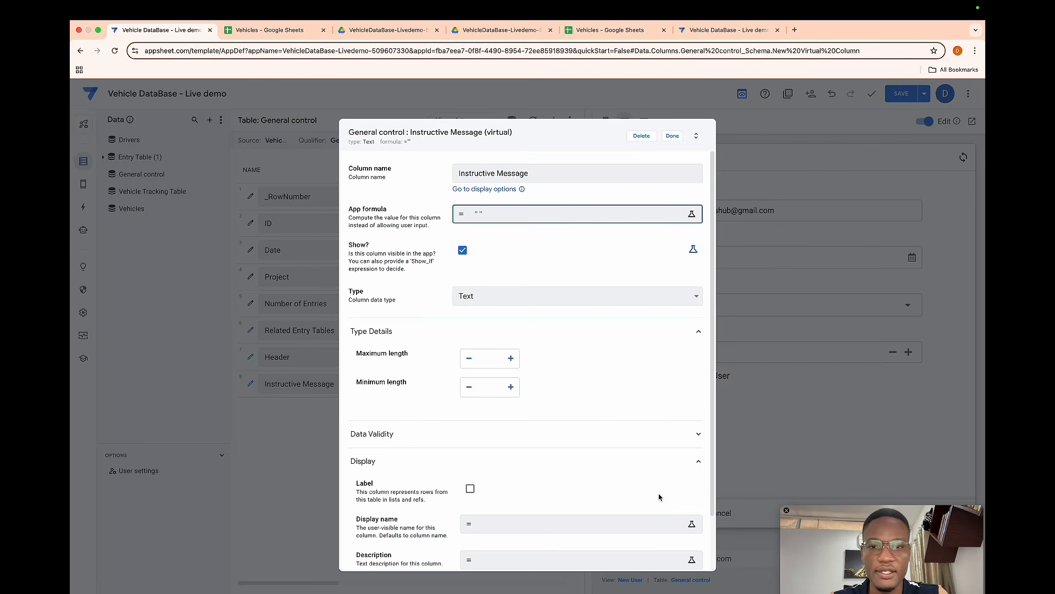
- Set the Instructive Message column's type to Show with the Text category
{"action": "left_click", "coordinate": [495, 303]}
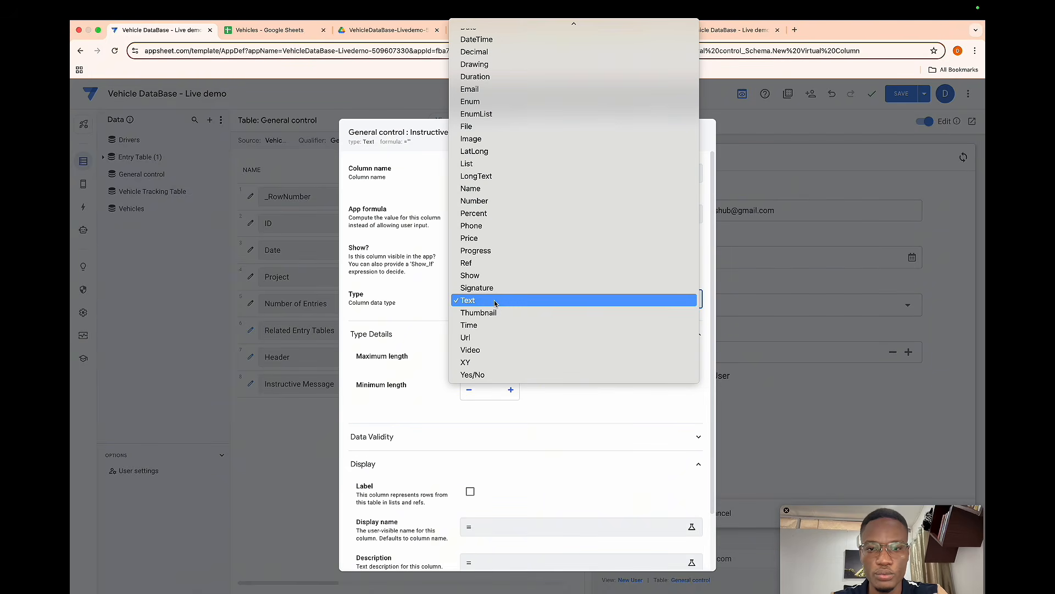
{"action": "left_click", "coordinate": [484, 275]}
{"action": "left_click", "coordinate": [479, 364]}
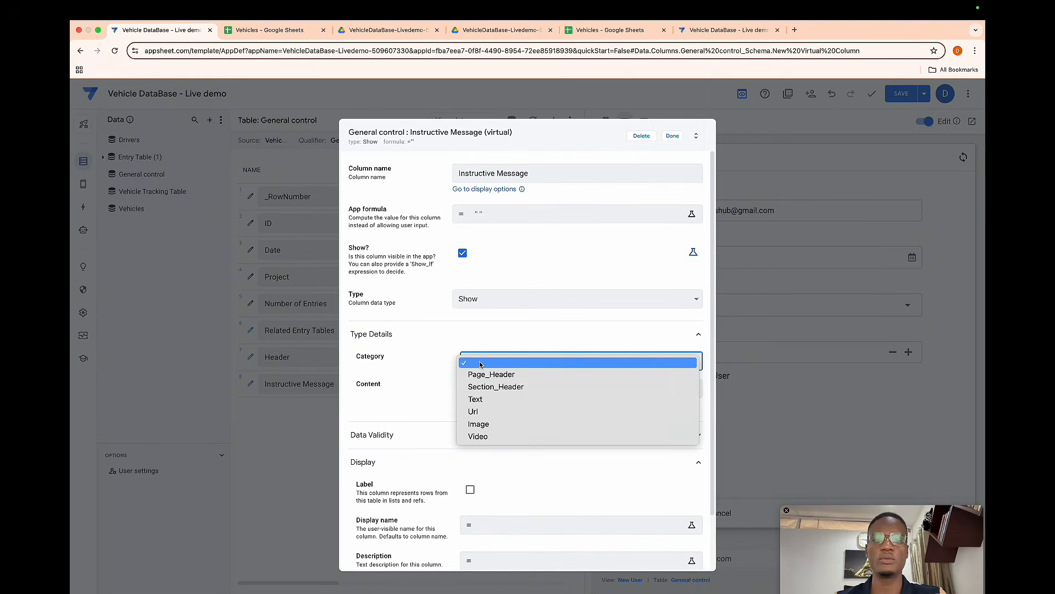
{"action": "left_click", "coordinate": [483, 399]}
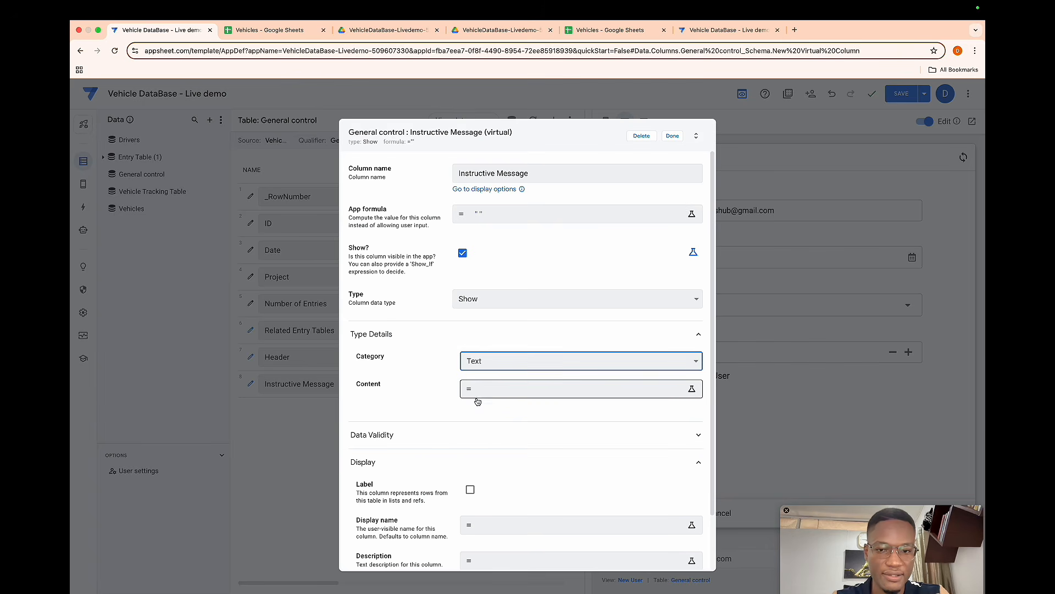
- Paste the numbered instructions beginning "To begin making your entries, please click START on this page" as its content and finish the column
{"action": "left_click", "coordinate": [507, 392]}
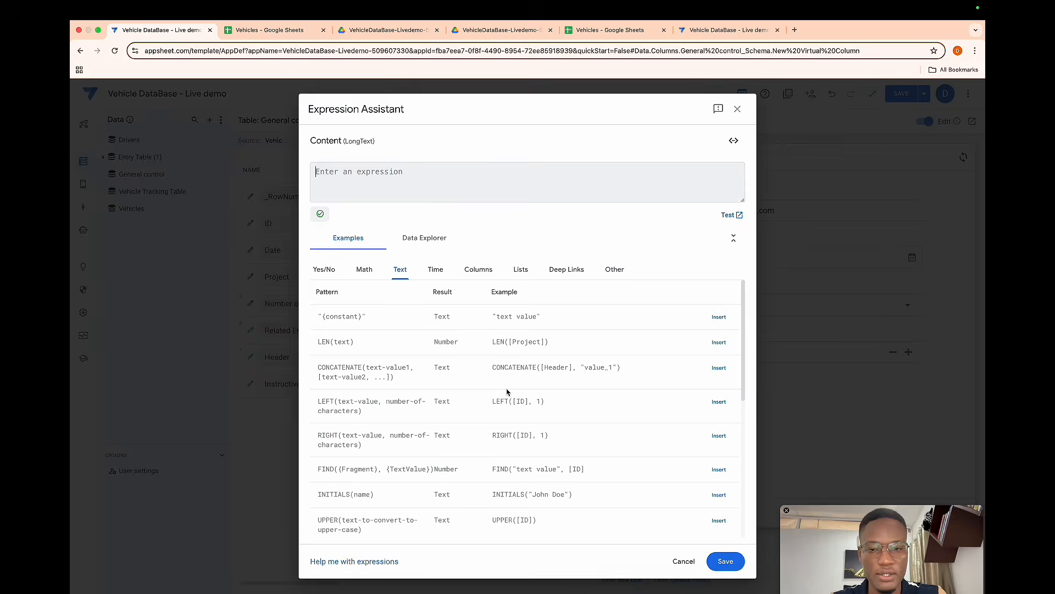
{"action": "key", "text": "super+shift+c"}
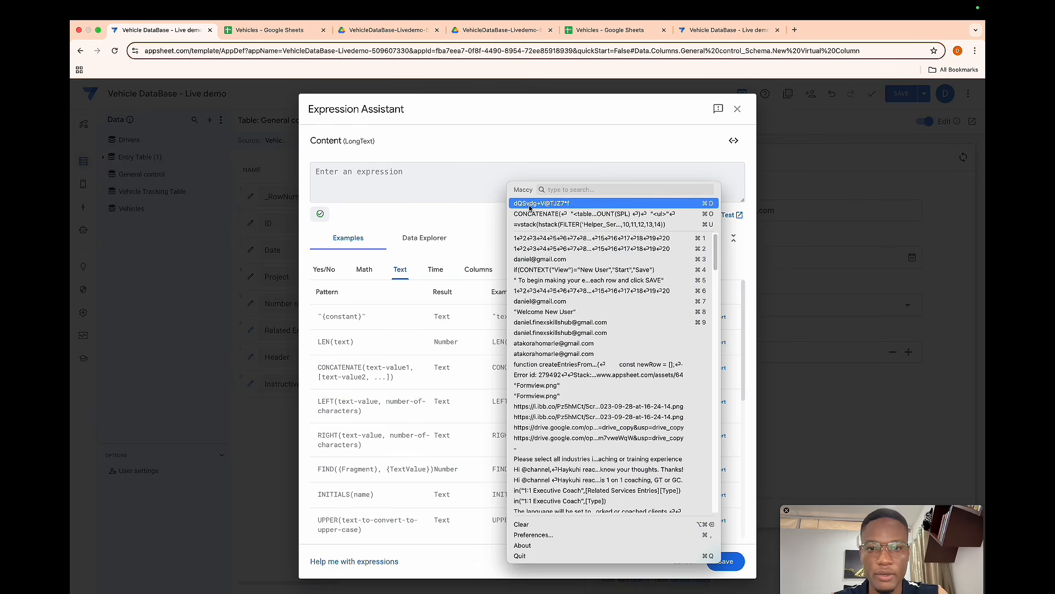
{"action": "left_click", "coordinate": [544, 282]}
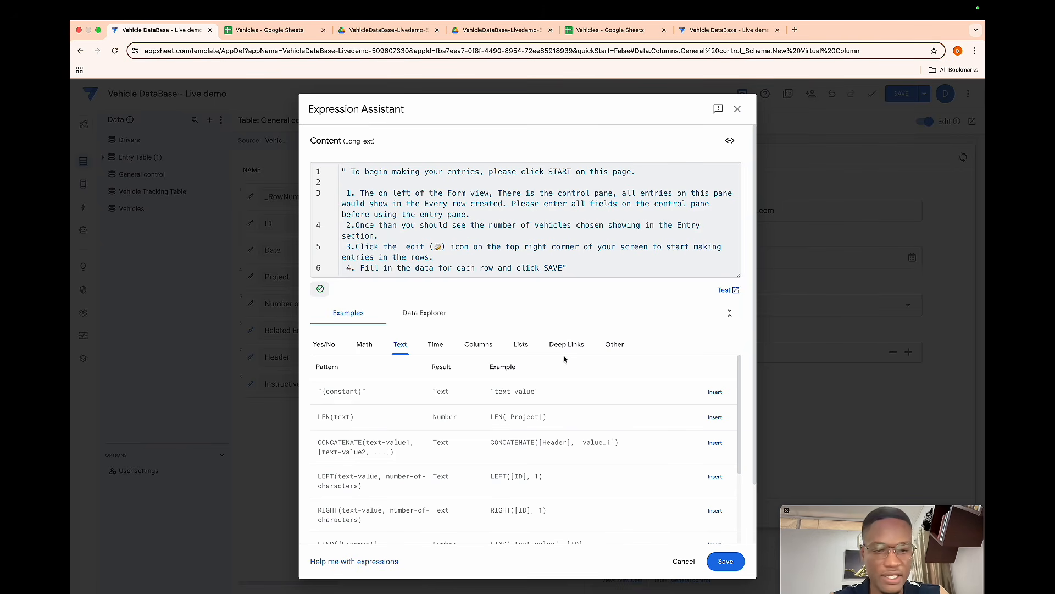
{"action": "left_click", "coordinate": [722, 561]}
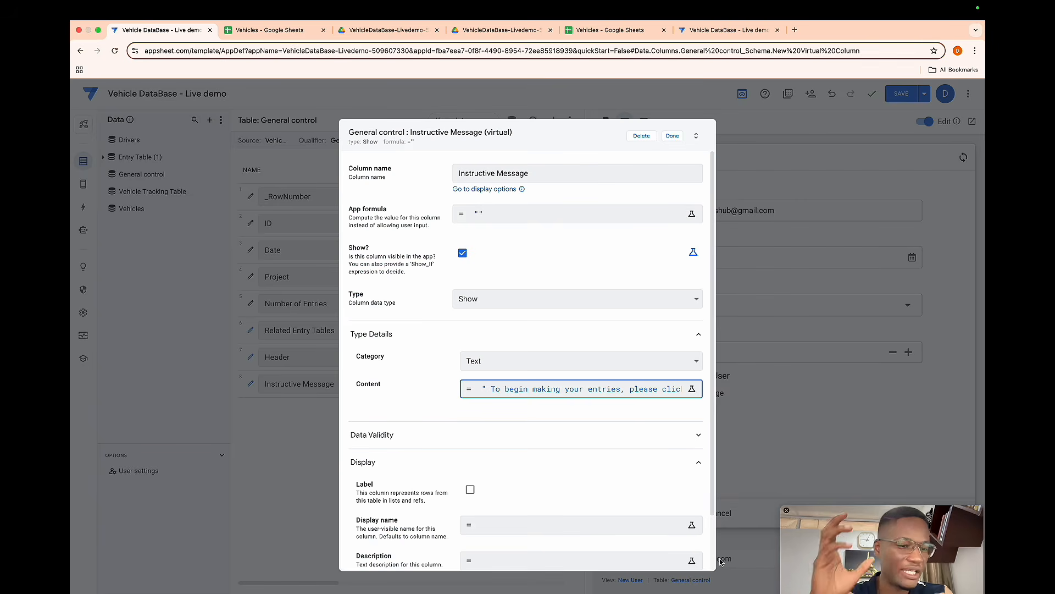
{"action": "left_click", "coordinate": [673, 136]}
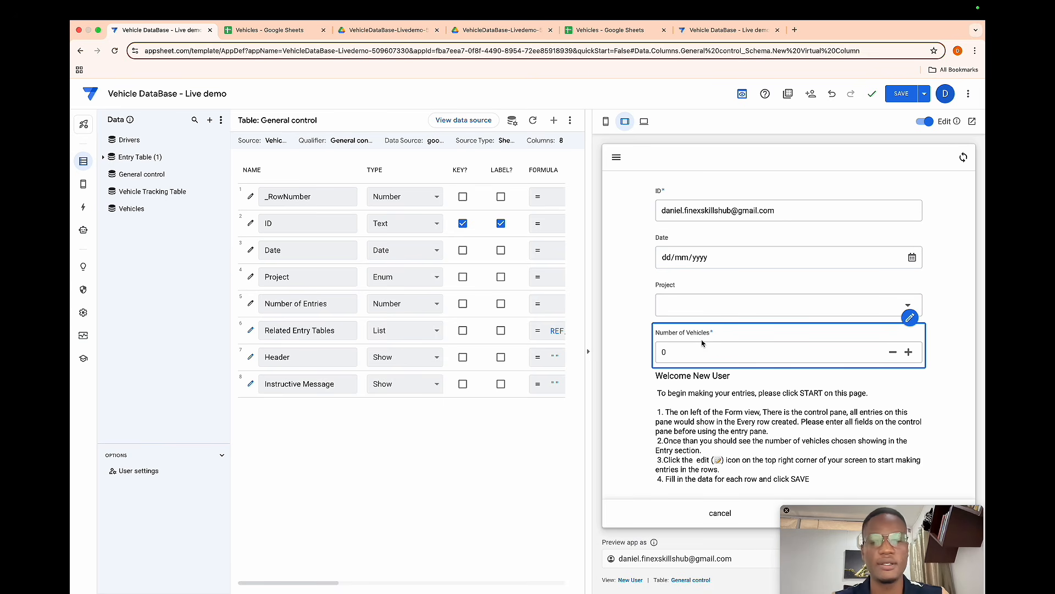
- Open the spreadsheet's Drive folder and upload Formview.png from the Desktop into it
{"action": "left_click", "coordinate": [280, 32]}
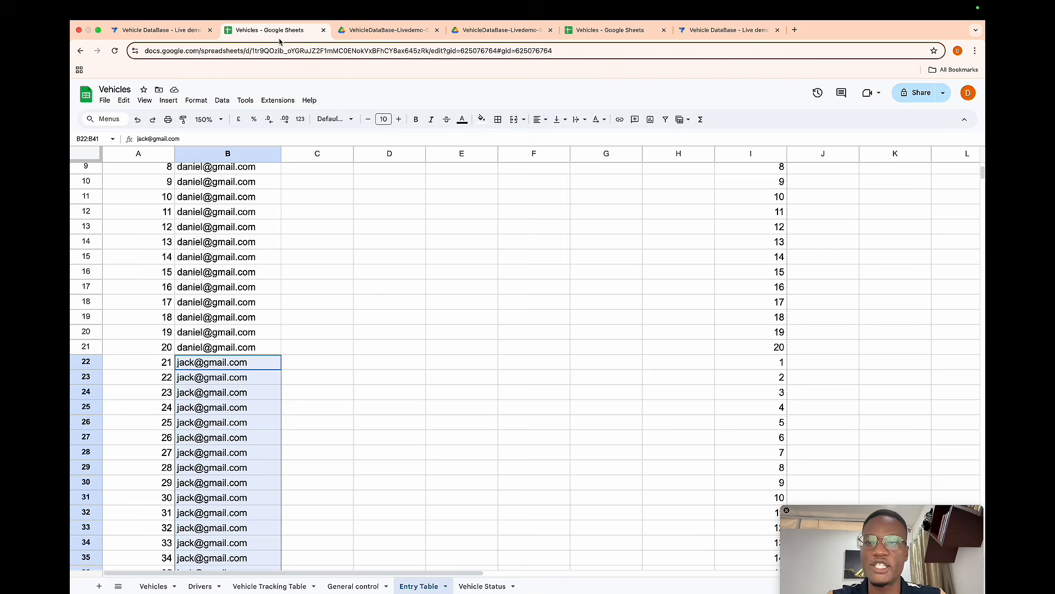
{"action": "left_click", "coordinate": [158, 90]}
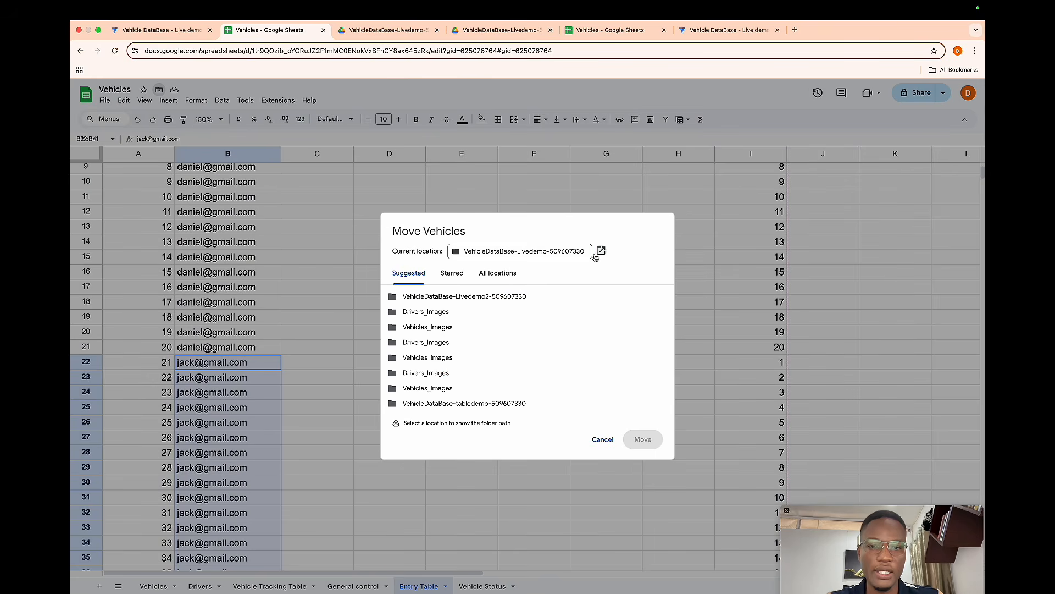
{"action": "left_click", "coordinate": [600, 251]}
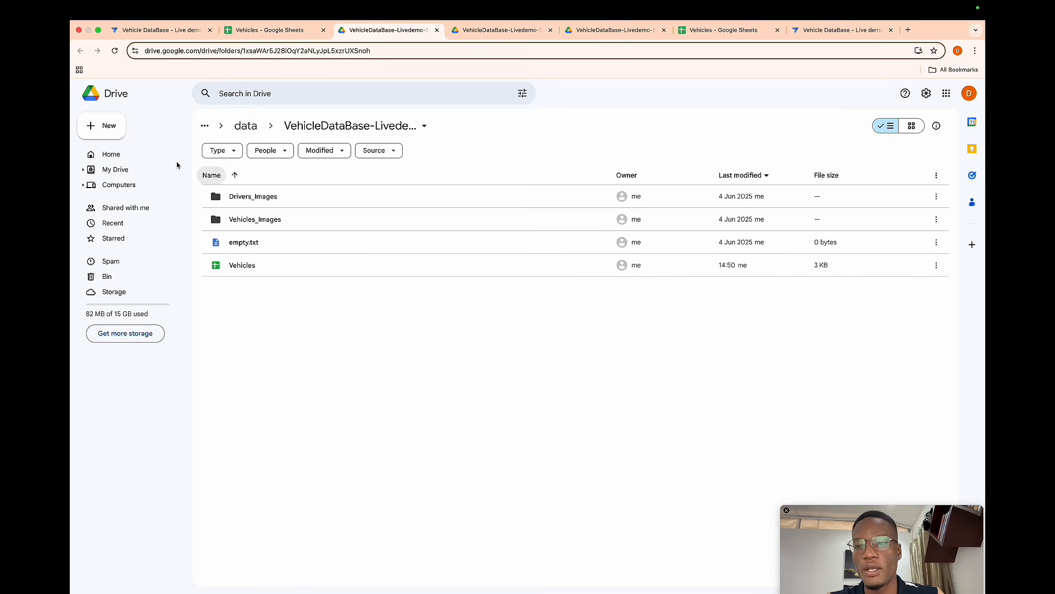
{"action": "left_click", "coordinate": [96, 130]}
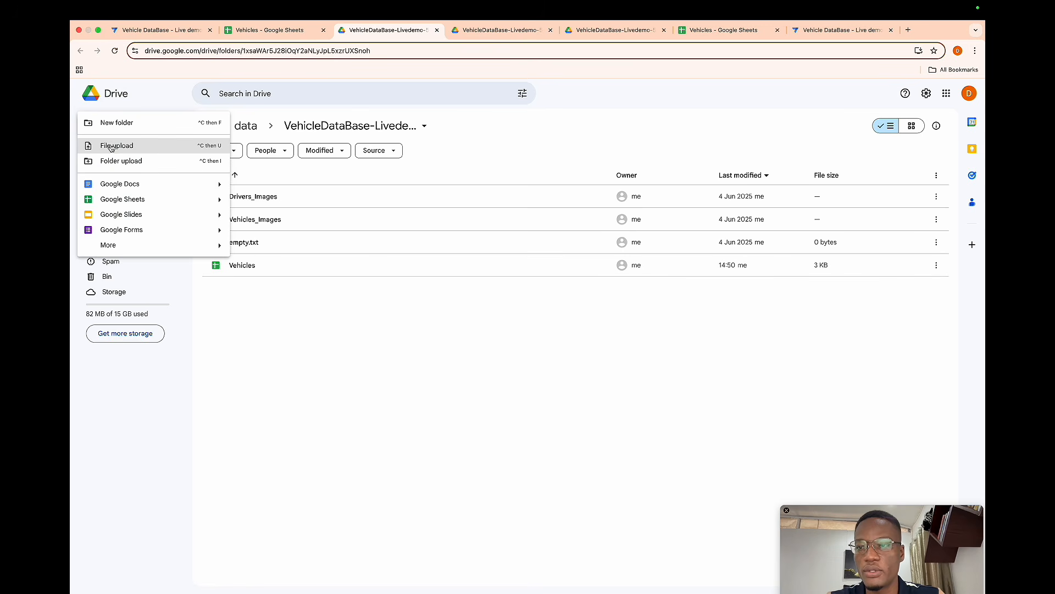
{"action": "left_click", "coordinate": [267, 175]}
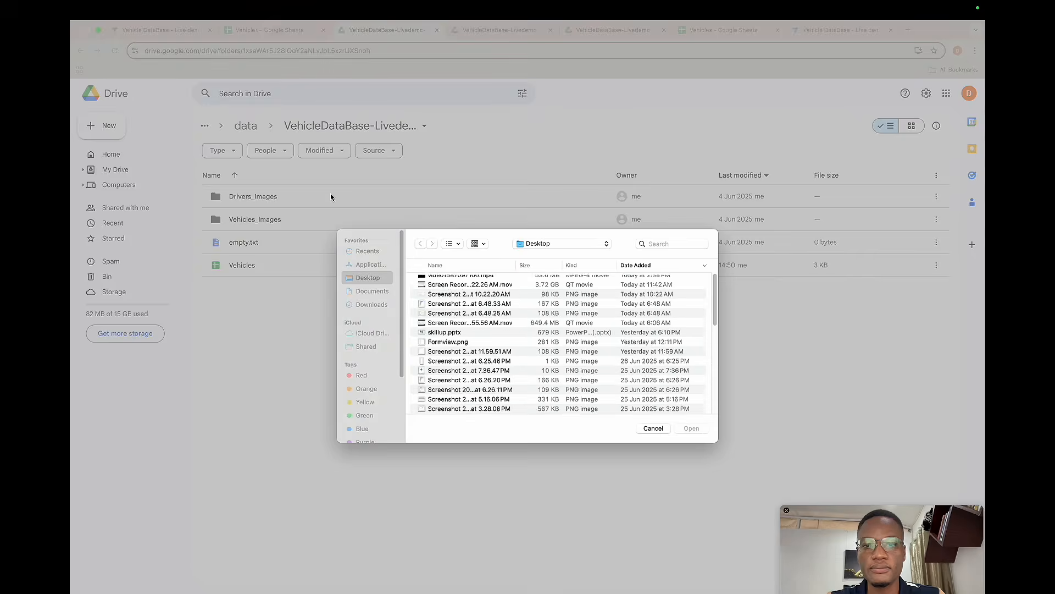
{"action": "left_click", "coordinate": [447, 347]}
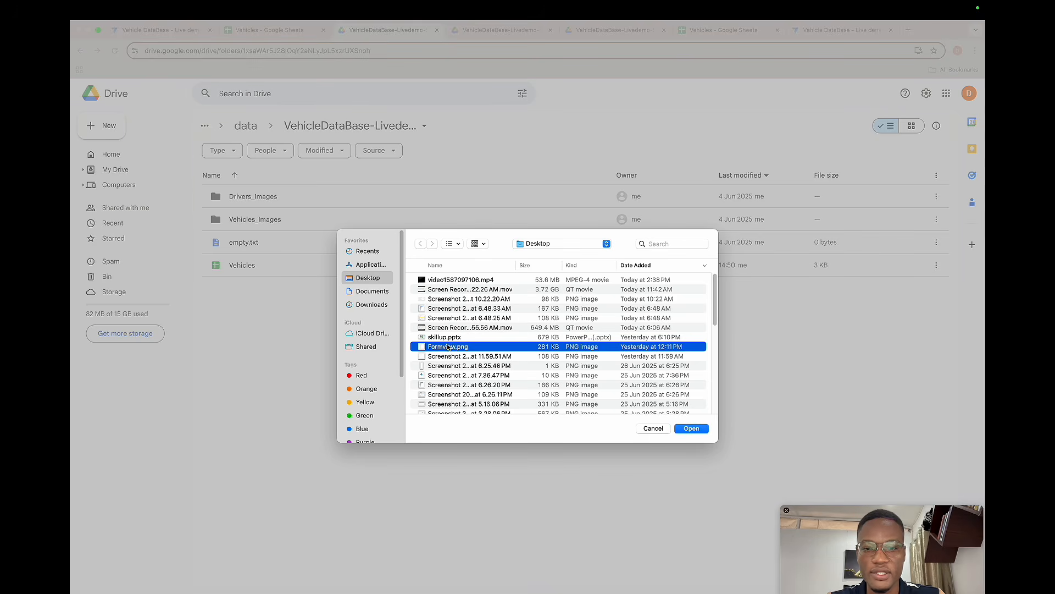
{"action": "left_click", "coordinate": [684, 430]}
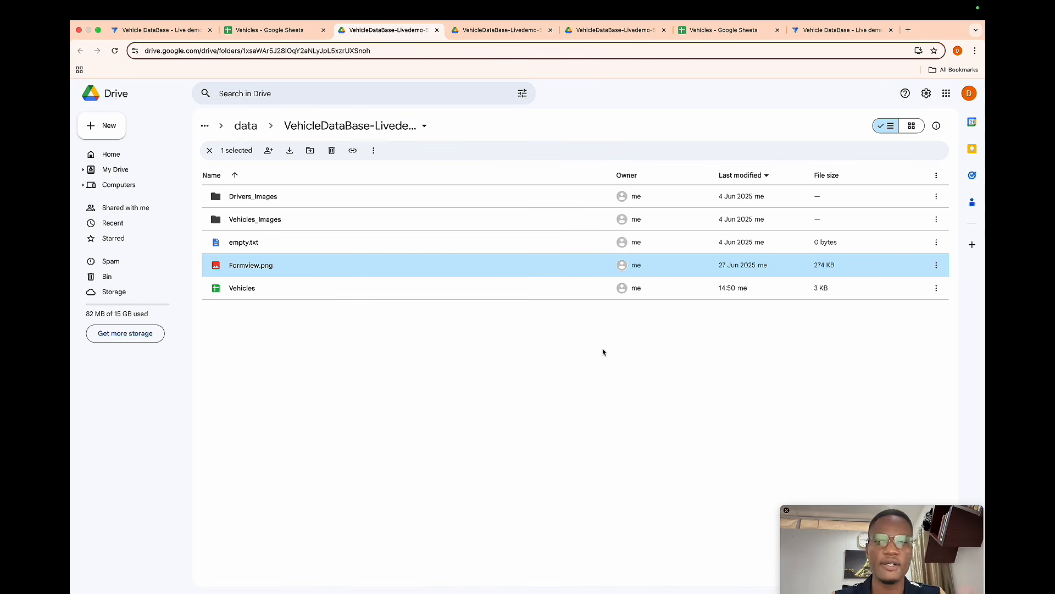
- Add a virtual column named Image to General control with an empty-text formula
{"action": "left_click", "coordinate": [157, 31]}
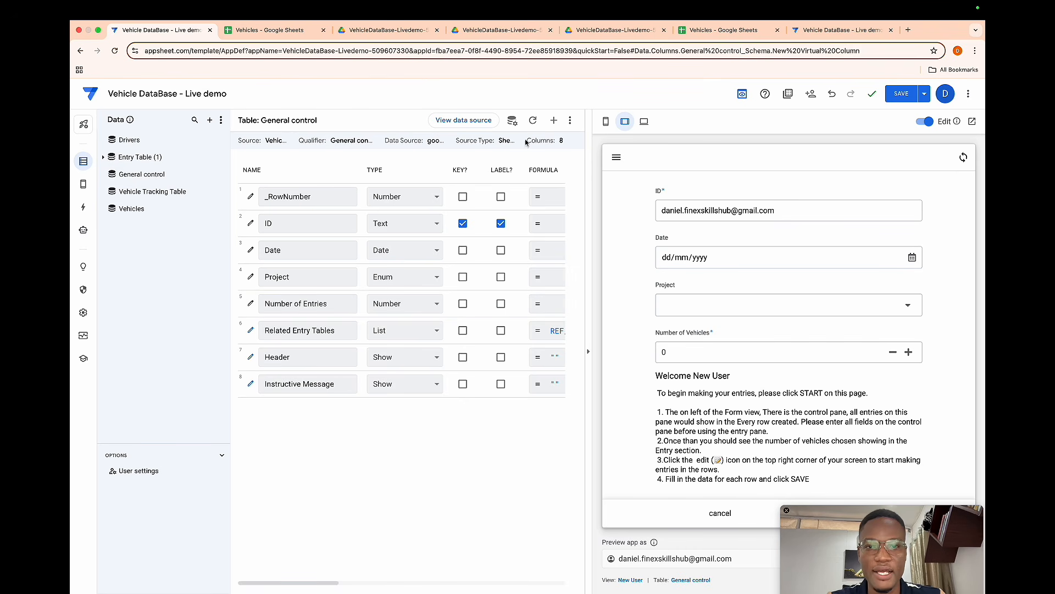
{"action": "left_click", "coordinate": [554, 131]}
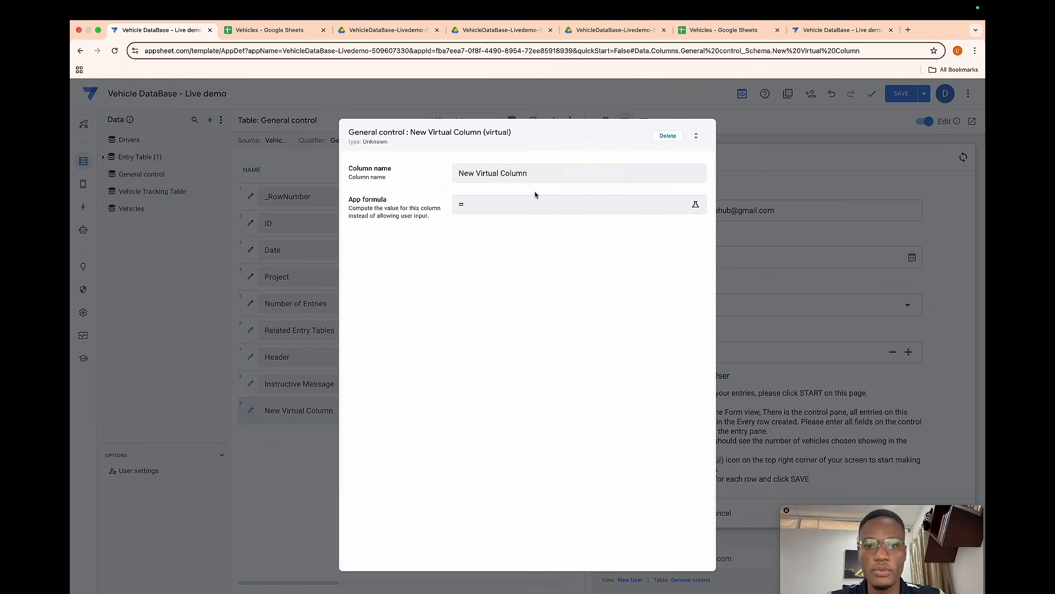
{"action": "left_click", "coordinate": [532, 173]}
{"action": "key", "text": "super+a"}
{"action": "key", "text": "BackSpace"}
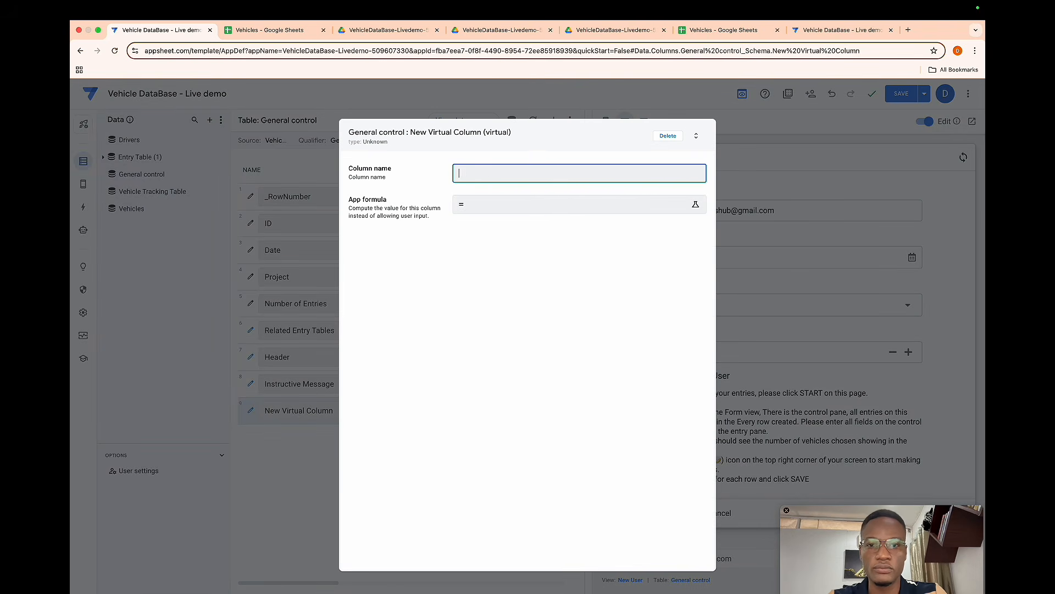
{"action": "type", "text": "Image"}
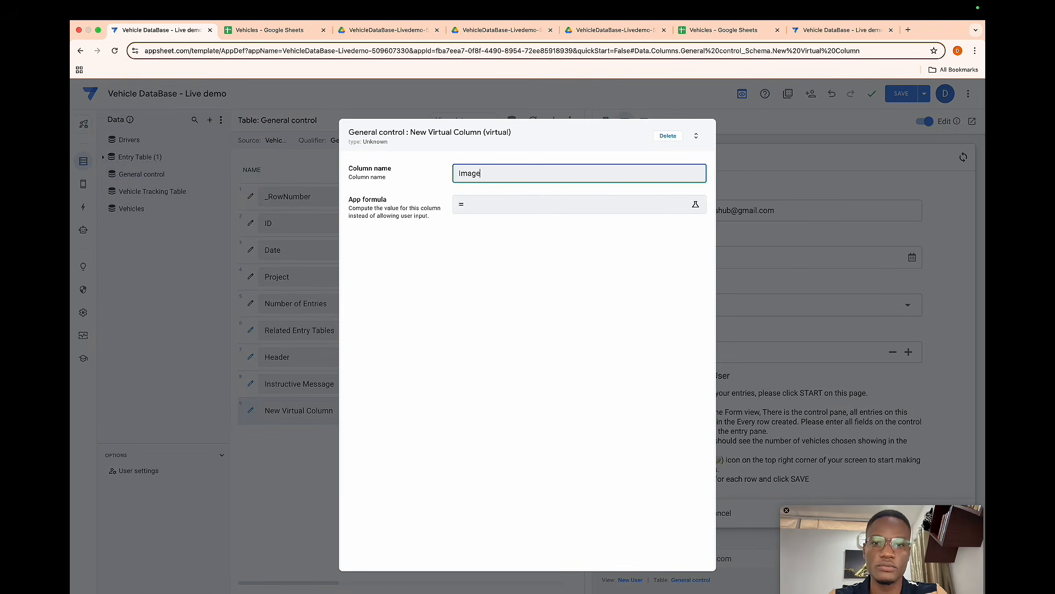
{"action": "left_click", "coordinate": [549, 208]}
{"action": "type", "text": "\"\""}
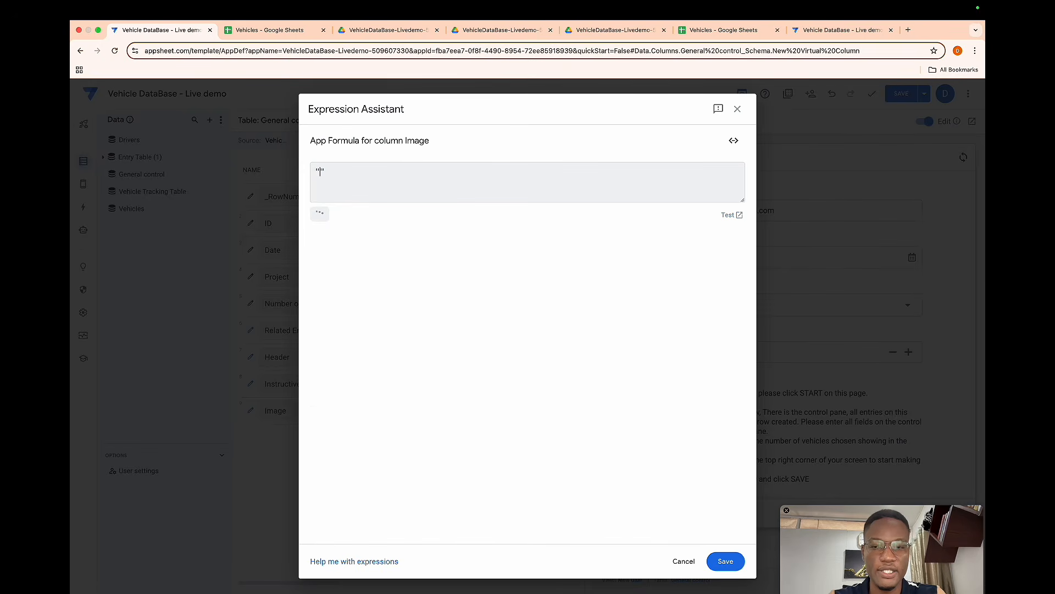
{"action": "left_click", "coordinate": [719, 561]}
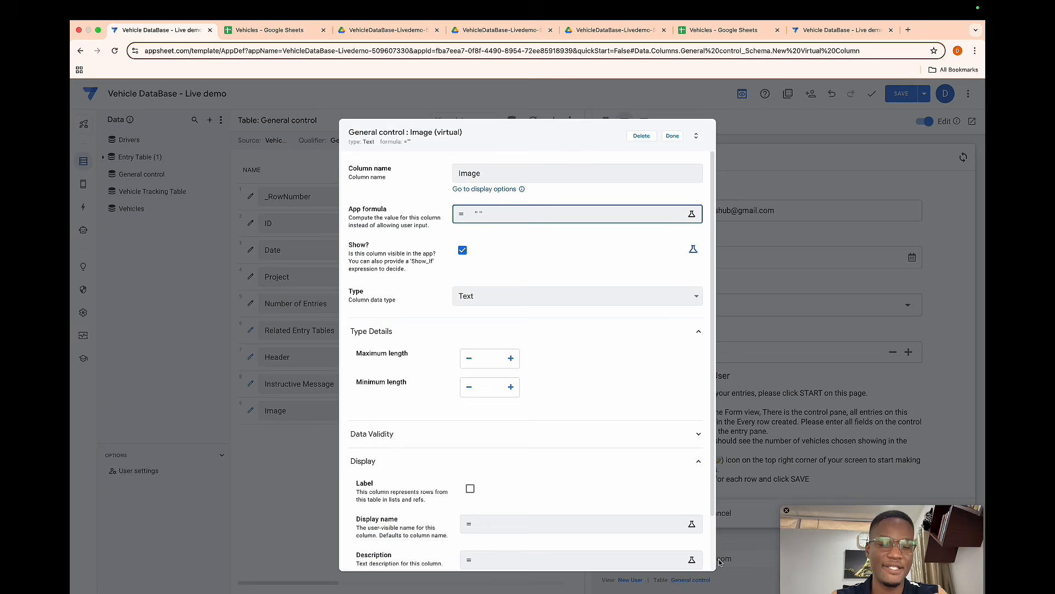
- Set the Image column to Show type with the Image category and content "Formview.png", then finish the column
{"action": "left_click", "coordinate": [506, 298]}
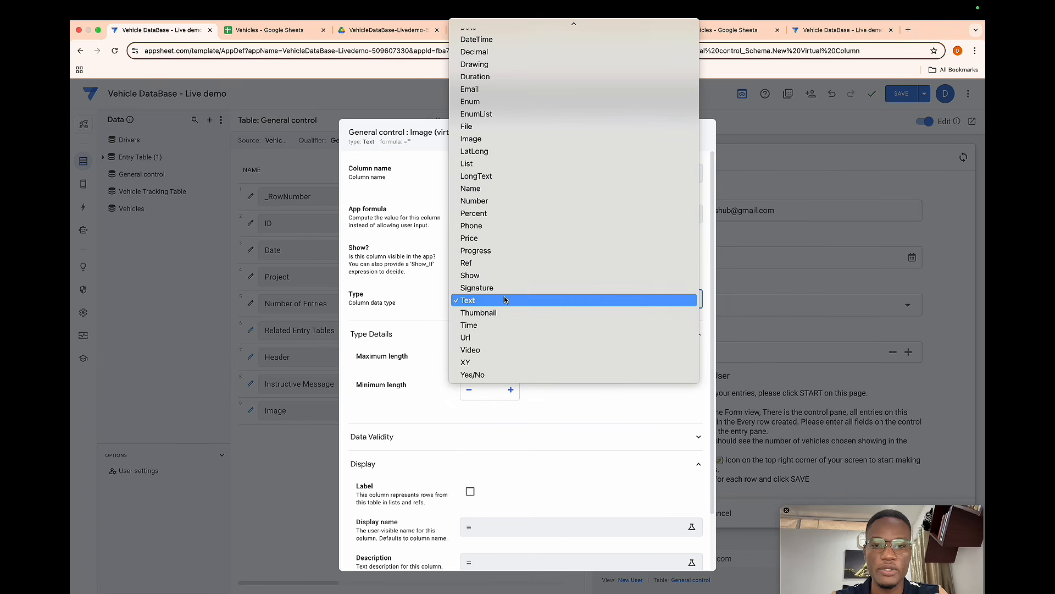
{"action": "key", "text": "Escape"}
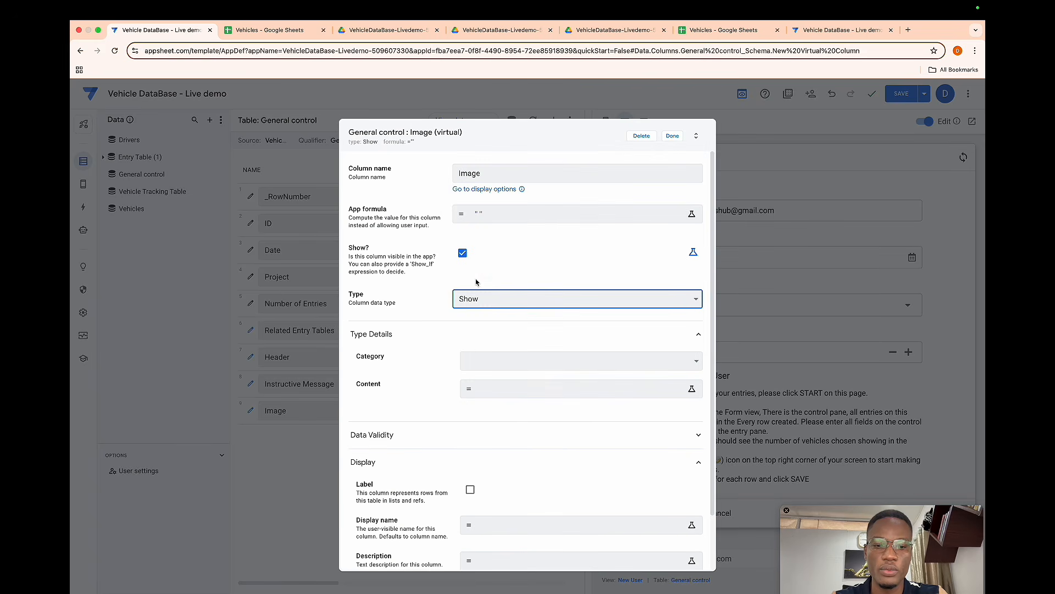
{"action": "left_click", "coordinate": [479, 364]}
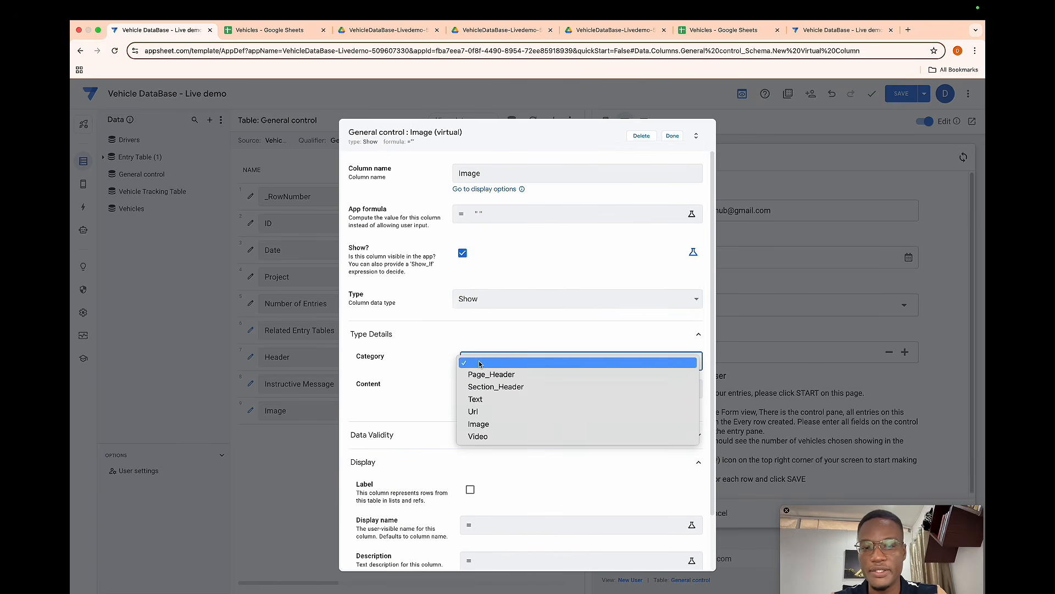
{"action": "left_click", "coordinate": [479, 424]}
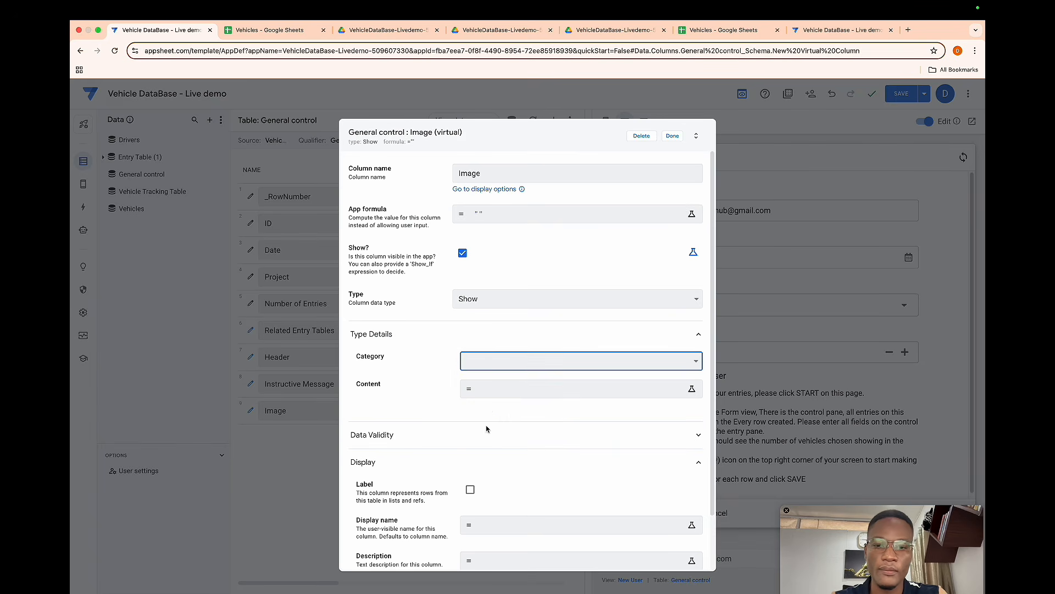
{"action": "left_click", "coordinate": [488, 395]}
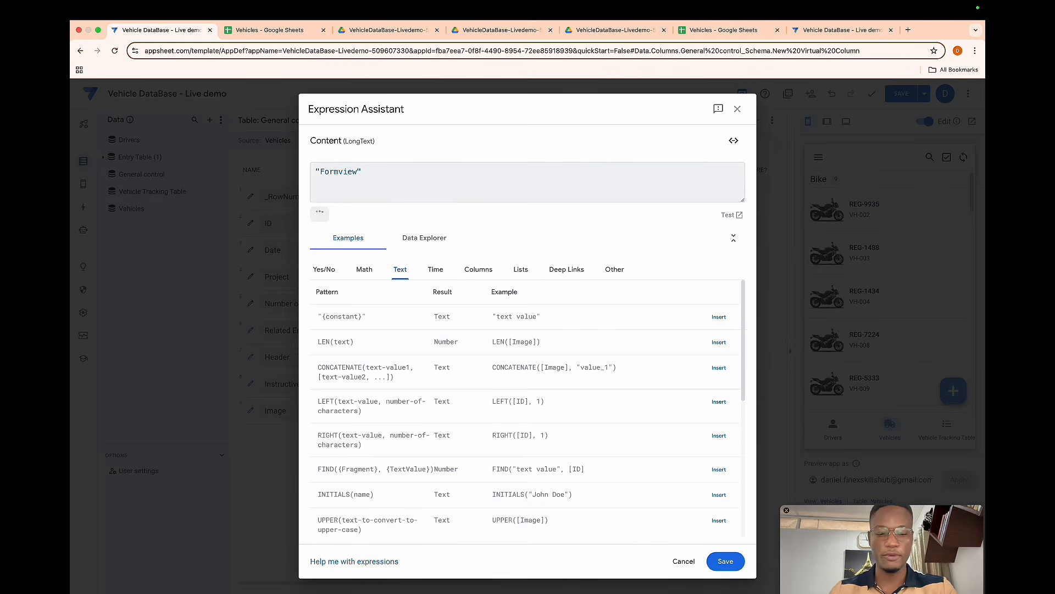
{"action": "type", "text": ".png"}
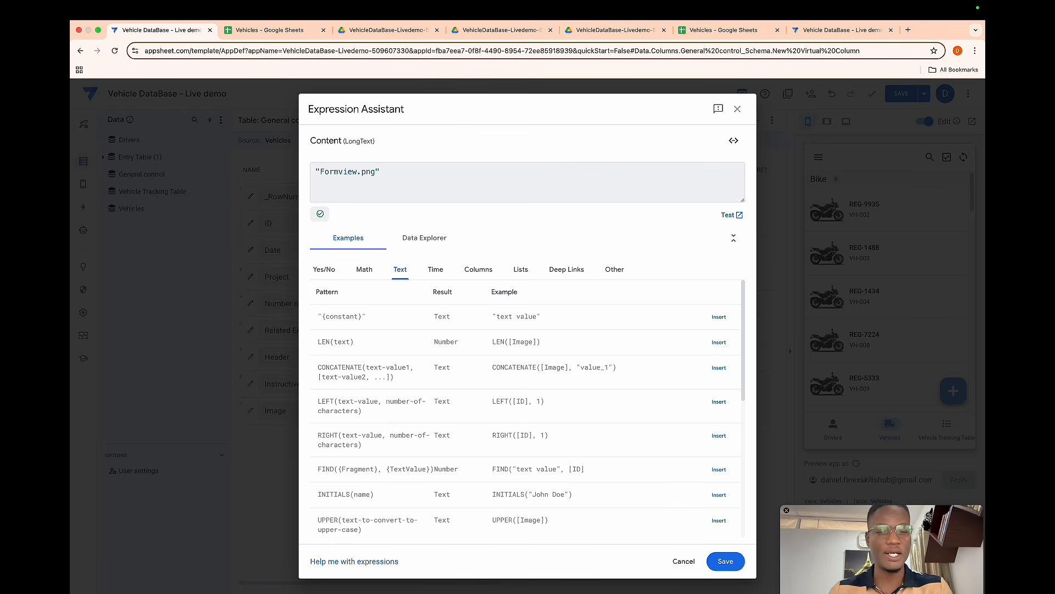
{"action": "left_click", "coordinate": [726, 561]}
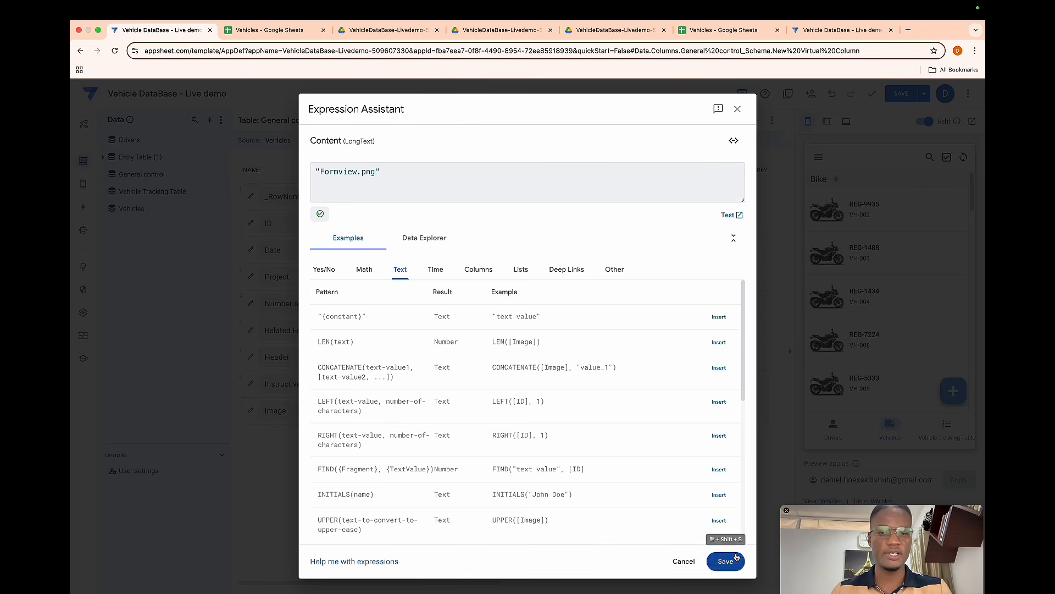
{"action": "left_click", "coordinate": [671, 142]}
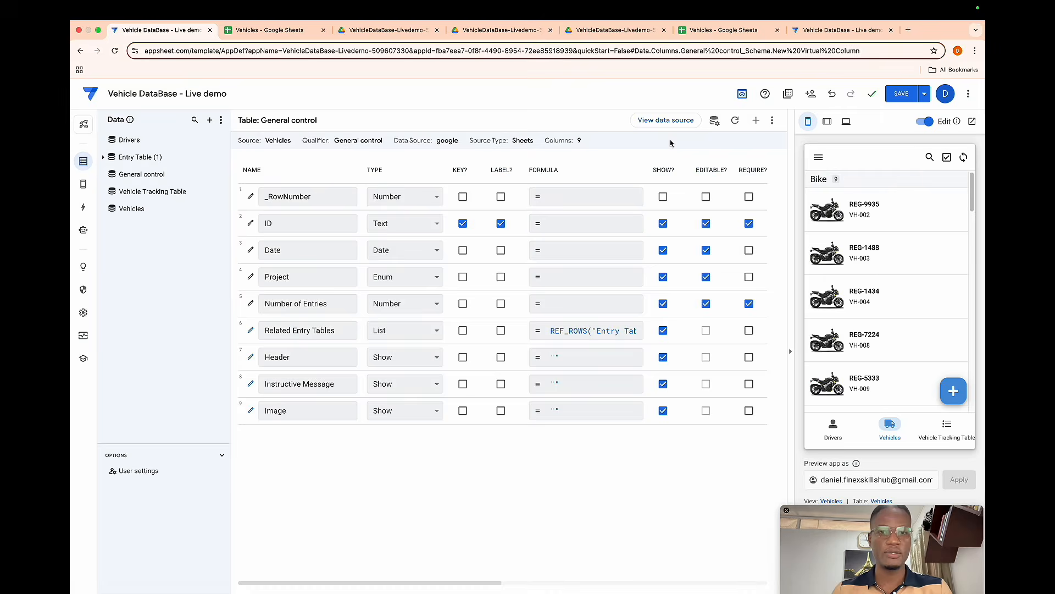
- Save the app and show the New User view in the preview
{"action": "mouse_move", "coordinate": [84, 183]}
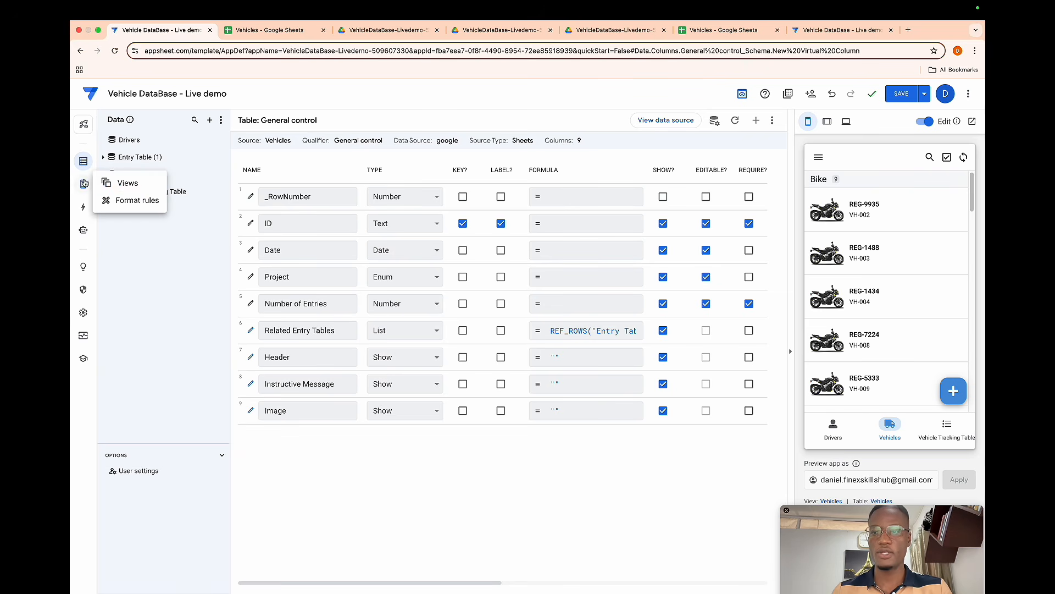
{"action": "left_click", "coordinate": [121, 183]}
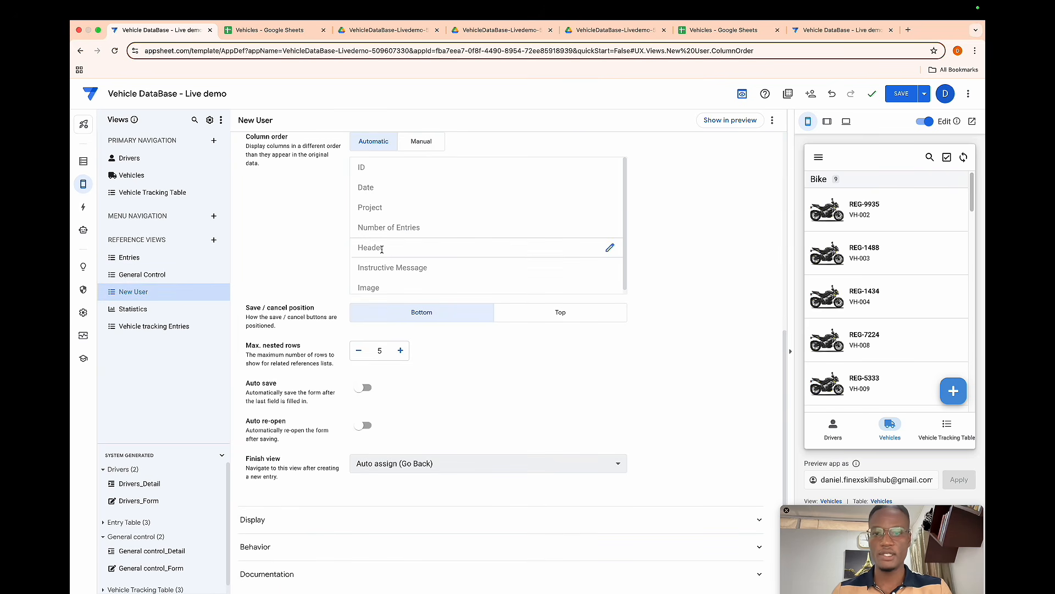
{"action": "scroll", "coordinate": [391, 263], "scroll_direction": "up", "scroll_amount": 1}
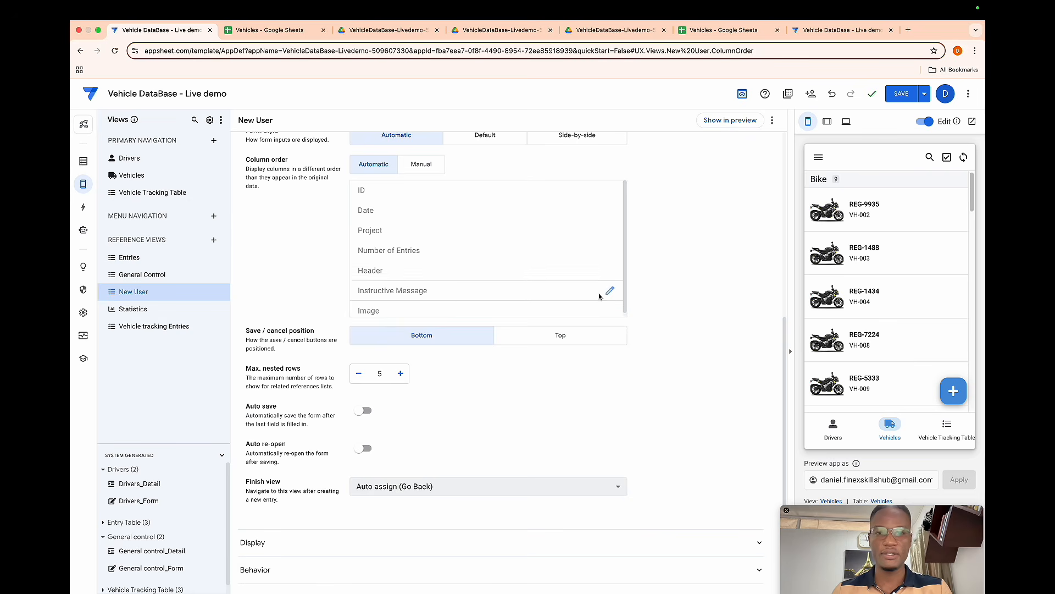
{"action": "left_click", "coordinate": [910, 94]}
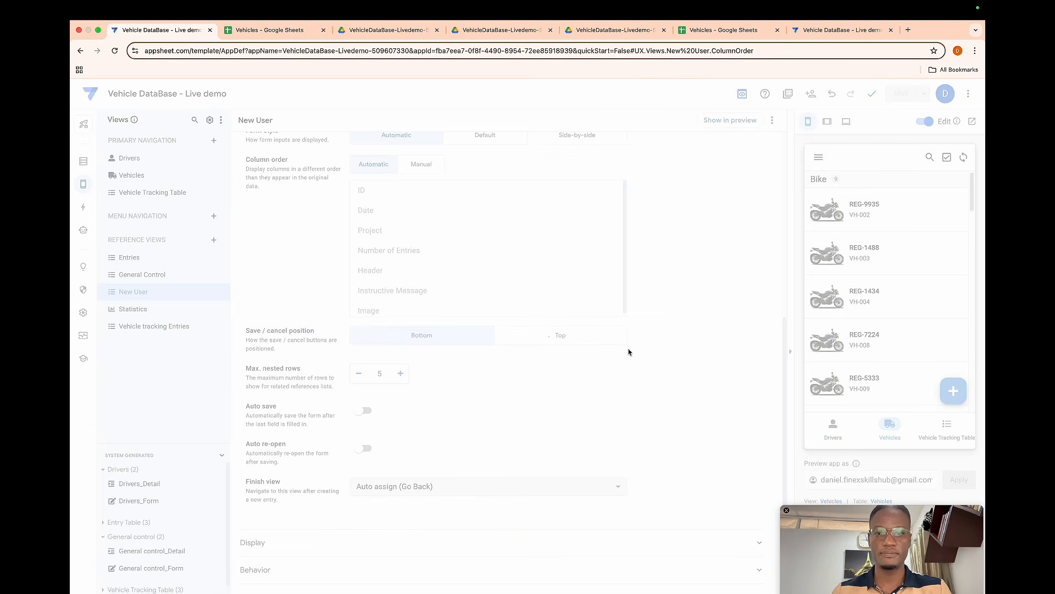
{"action": "left_click", "coordinate": [730, 119]}
{"action": "scroll", "coordinate": [867, 273], "scroll_direction": "down", "scroll_amount": 3}
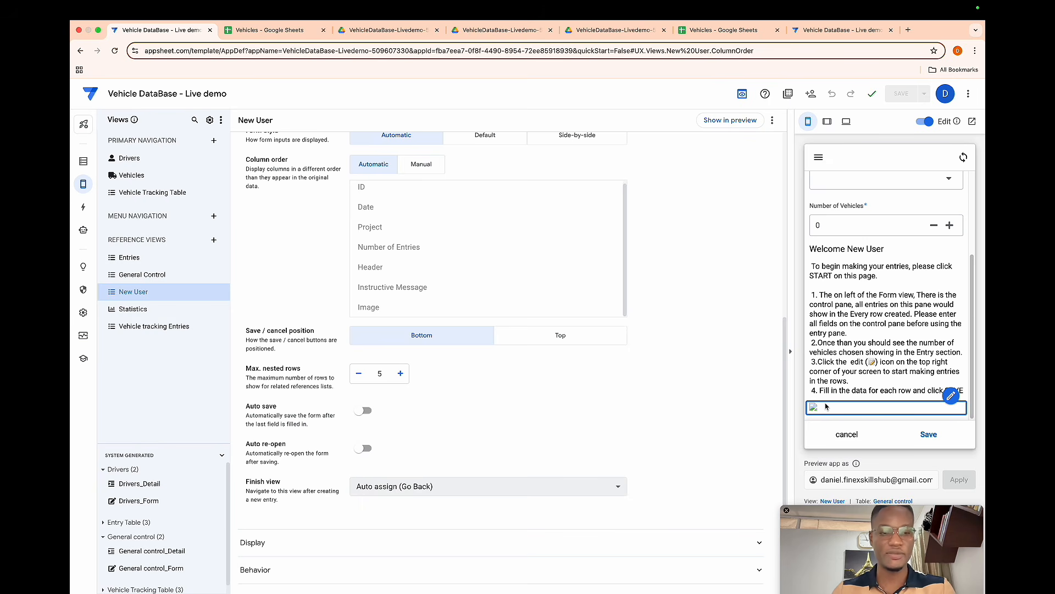
- Turn off Require Image and File URL Signing in the security options and save the app
{"action": "left_click", "coordinate": [85, 289]}
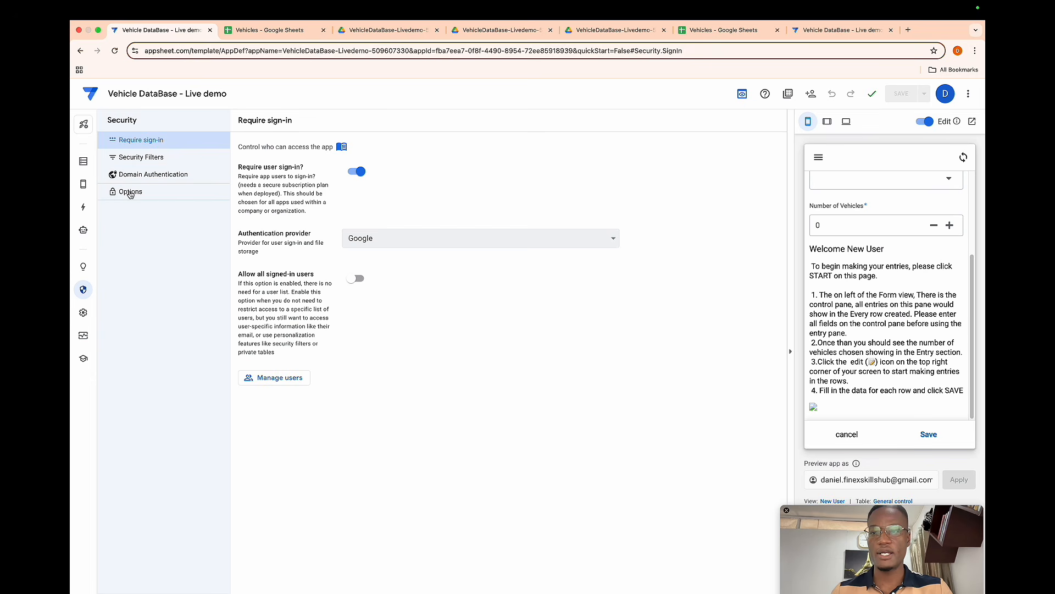
{"action": "left_click", "coordinate": [131, 192]}
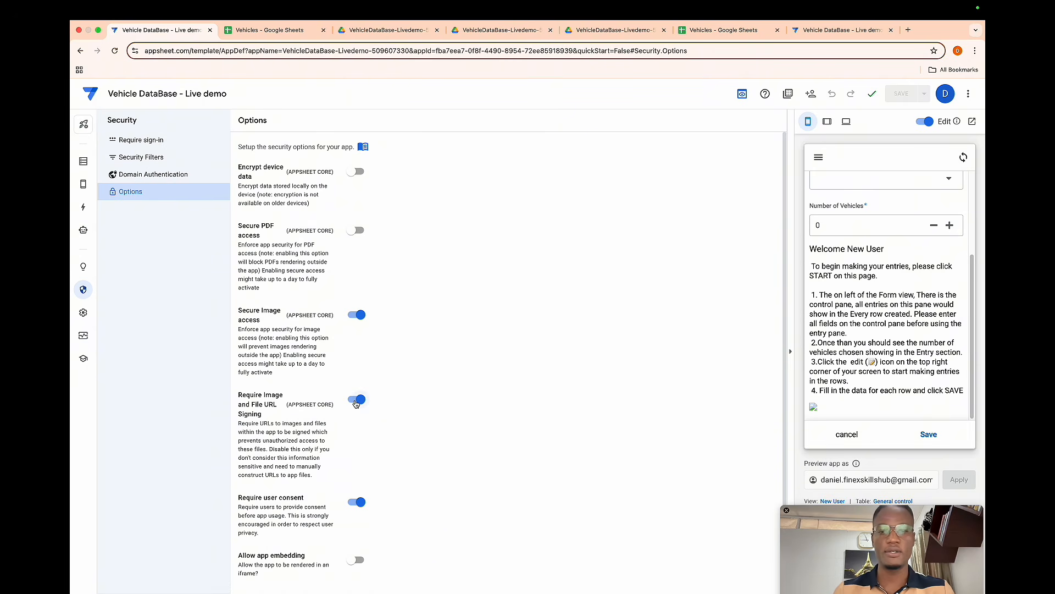
{"action": "left_click", "coordinate": [356, 401]}
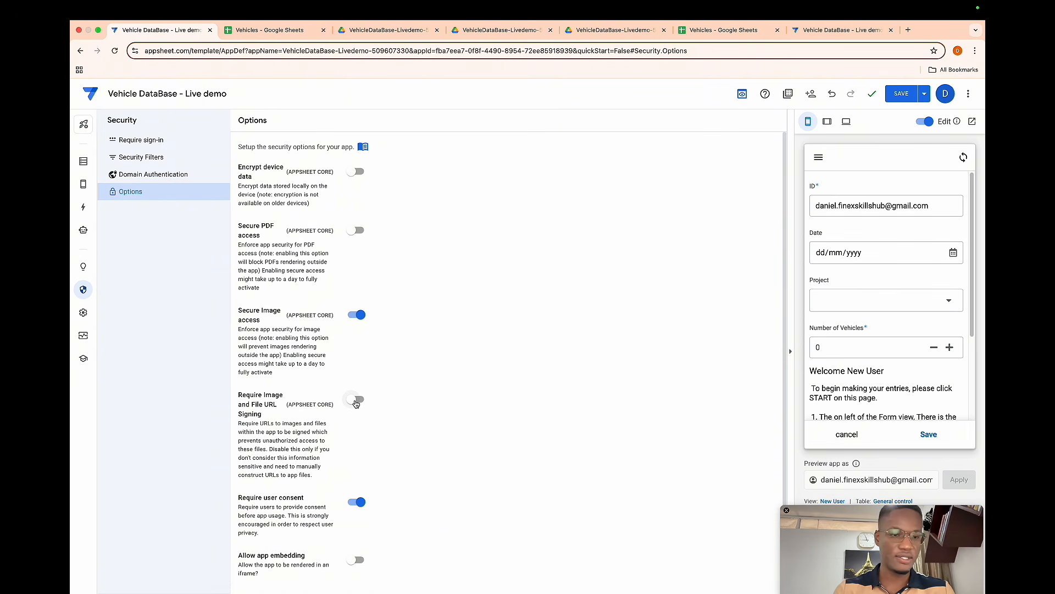
{"action": "left_click", "coordinate": [901, 93]}
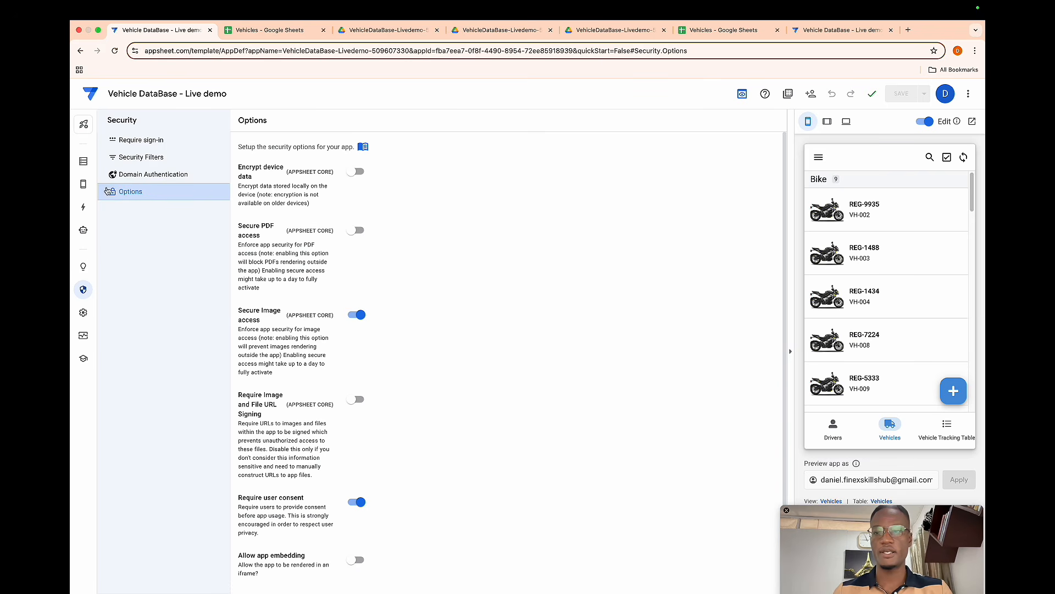
- Show the New User view in the preview and scroll through the form to inspect it
{"action": "left_click", "coordinate": [84, 186]}
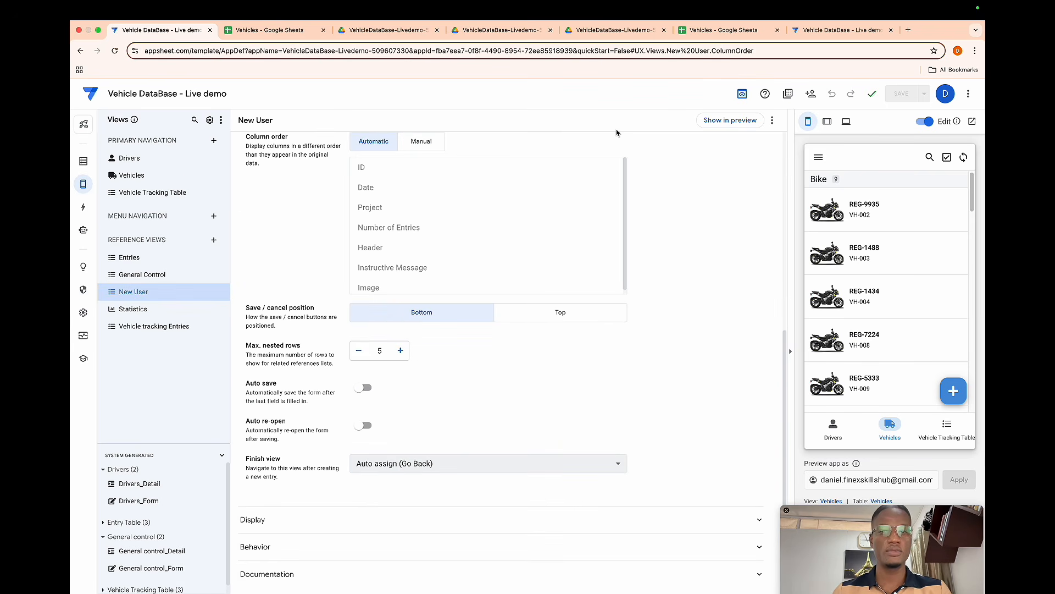
{"action": "left_click", "coordinate": [714, 120]}
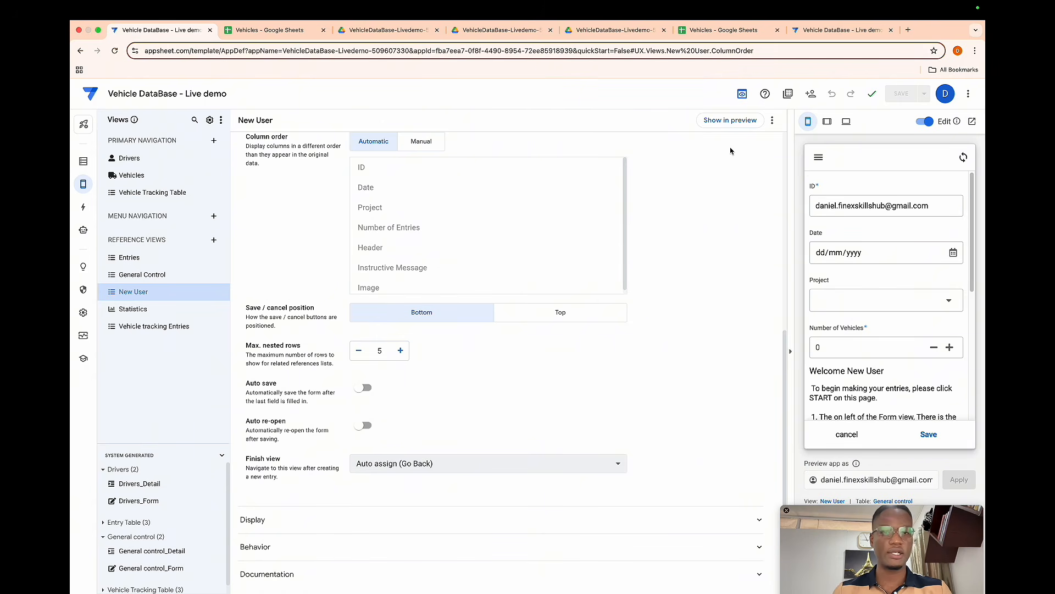
{"action": "scroll", "coordinate": [883, 261], "scroll_direction": "down", "scroll_amount": 1}
{"action": "scroll", "coordinate": [883, 262], "scroll_direction": "down", "scroll_amount": 5}
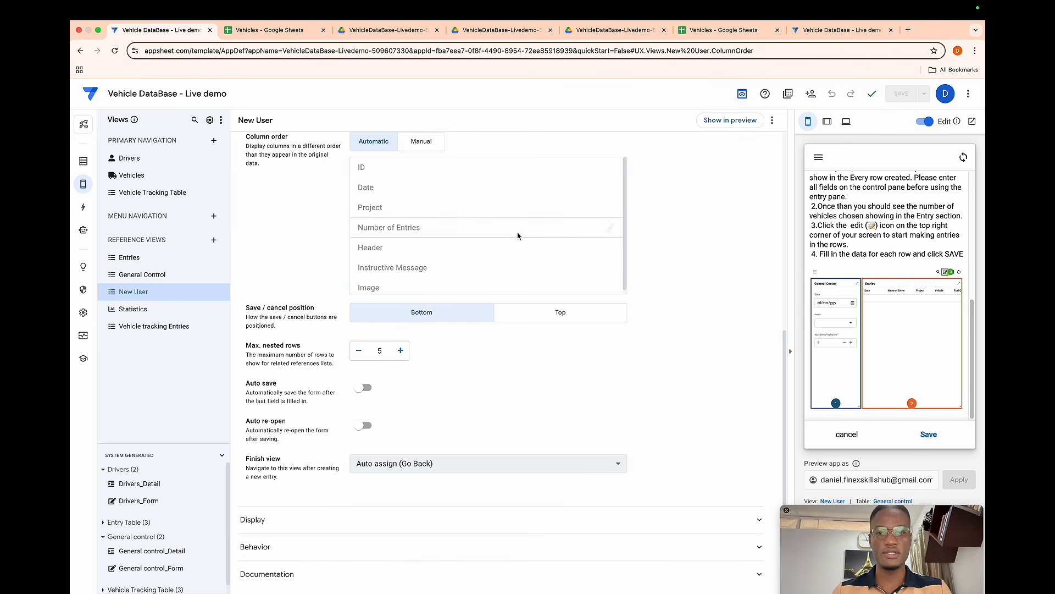
{"action": "scroll", "coordinate": [434, 223], "scroll_direction": "up", "scroll_amount": 2}
- Switch the New User column order to Manual and remove the ID, Date, Project, Number of Entries and Header columns
{"action": "left_click", "coordinate": [433, 221]}
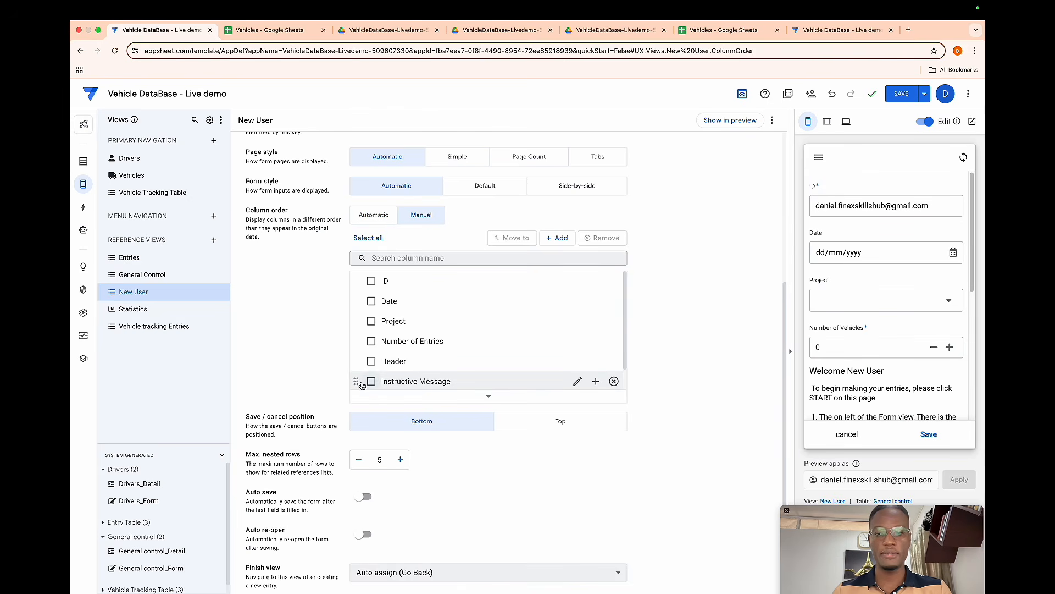
{"action": "mouse_move", "coordinate": [359, 384]}
{"action": "left_mouse_down"}
{"action": "mouse_move", "coordinate": [353, 328]}
{"action": "mouse_move", "coordinate": [361, 379]}
{"action": "left_mouse_up"}
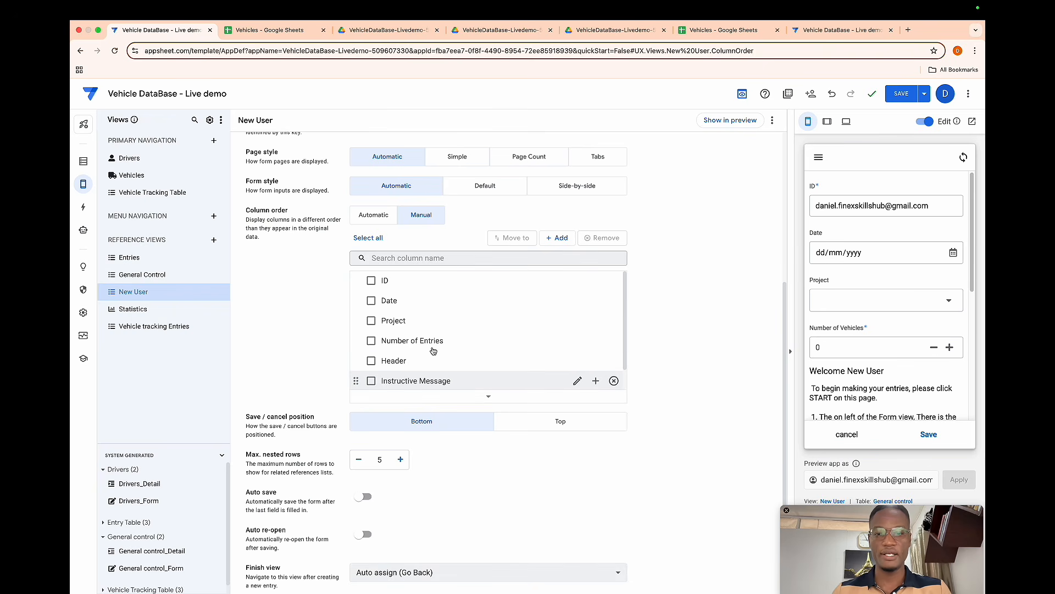
{"action": "scroll", "coordinate": [465, 375], "scroll_direction": "down", "scroll_amount": 2}
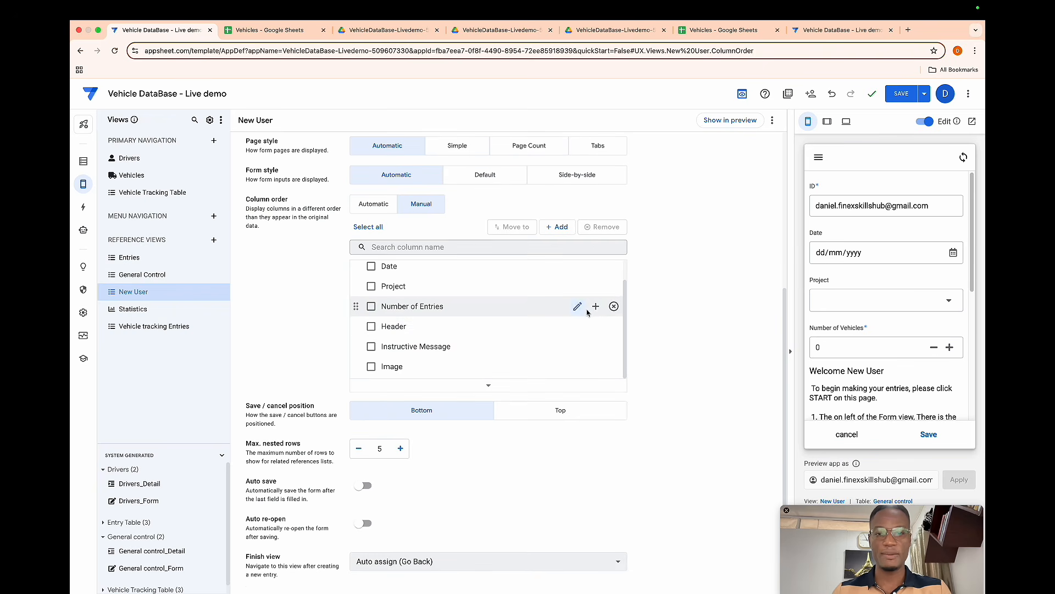
{"action": "left_click", "coordinate": [613, 308]}
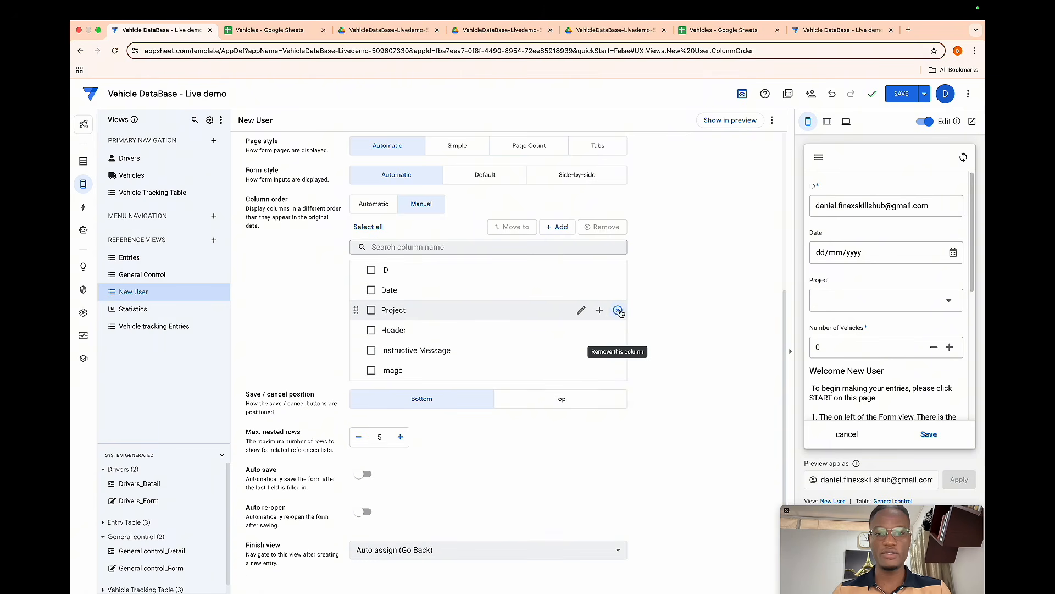
{"action": "left_click", "coordinate": [622, 312]}
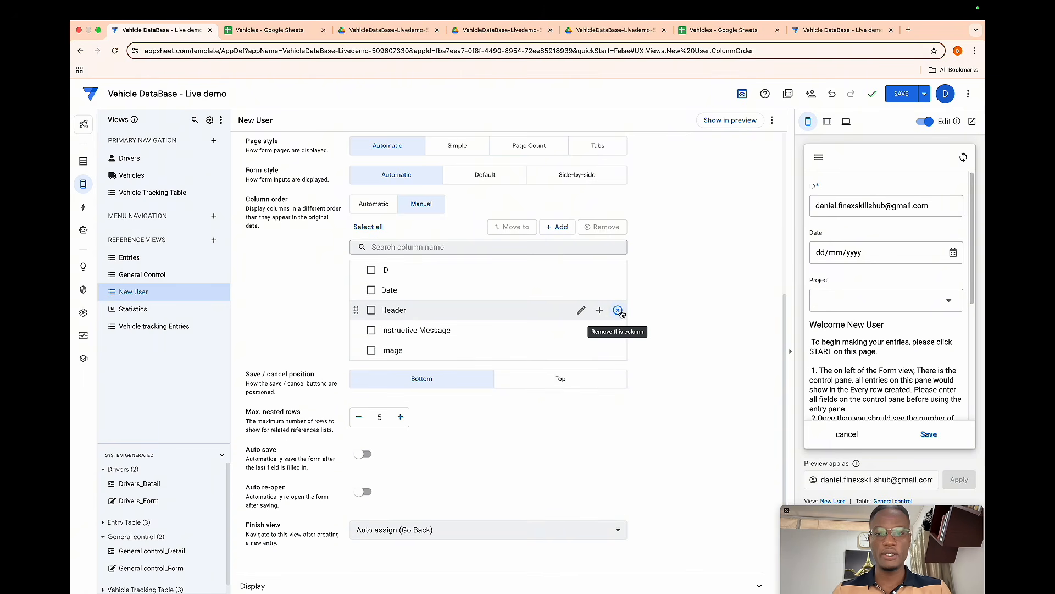
{"action": "left_click", "coordinate": [619, 311]}
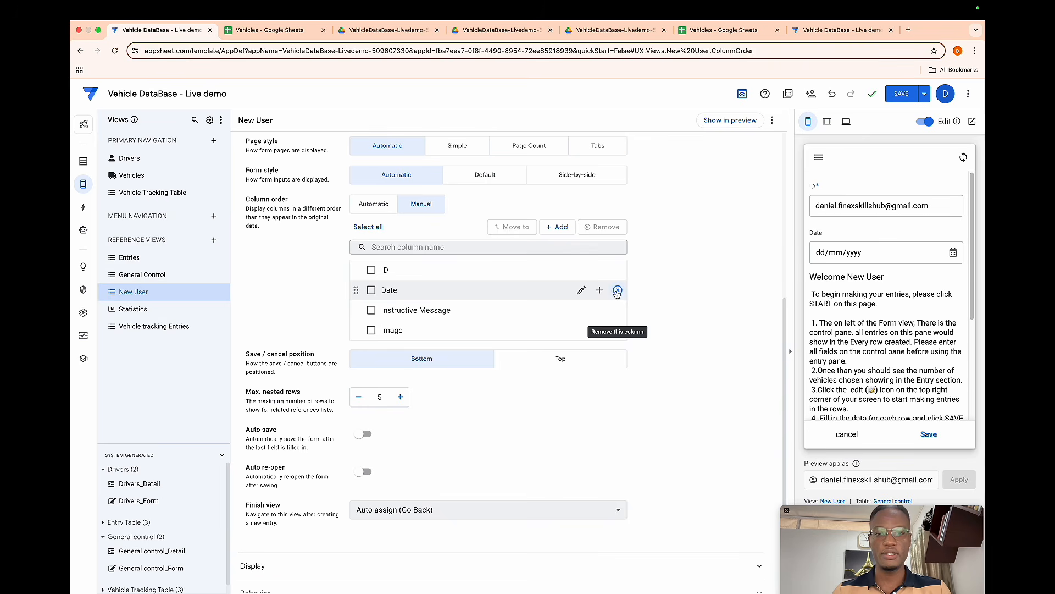
{"action": "left_click", "coordinate": [618, 291]}
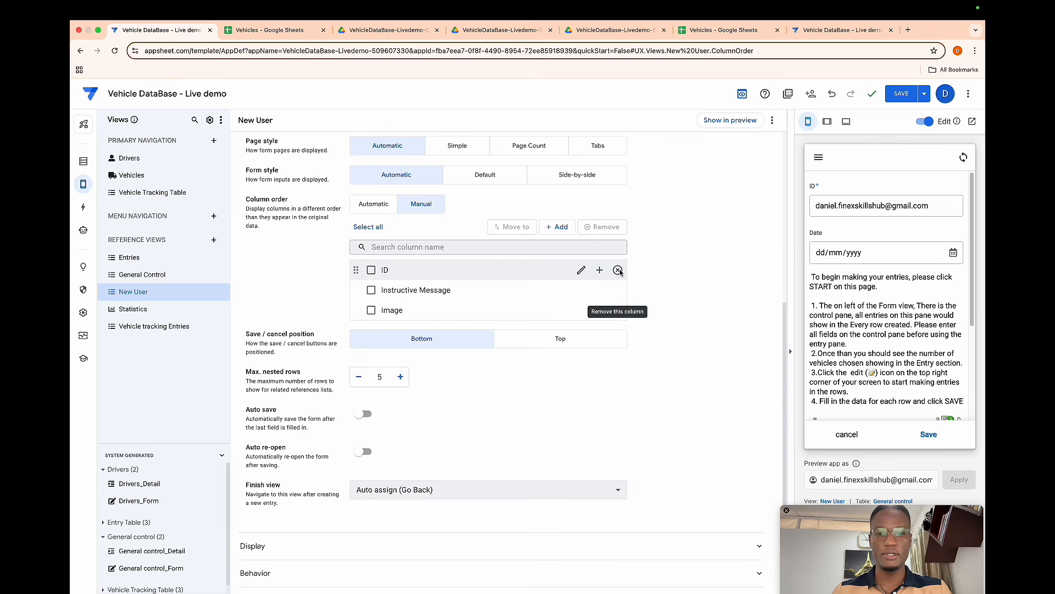
{"action": "left_click", "coordinate": [618, 270]}
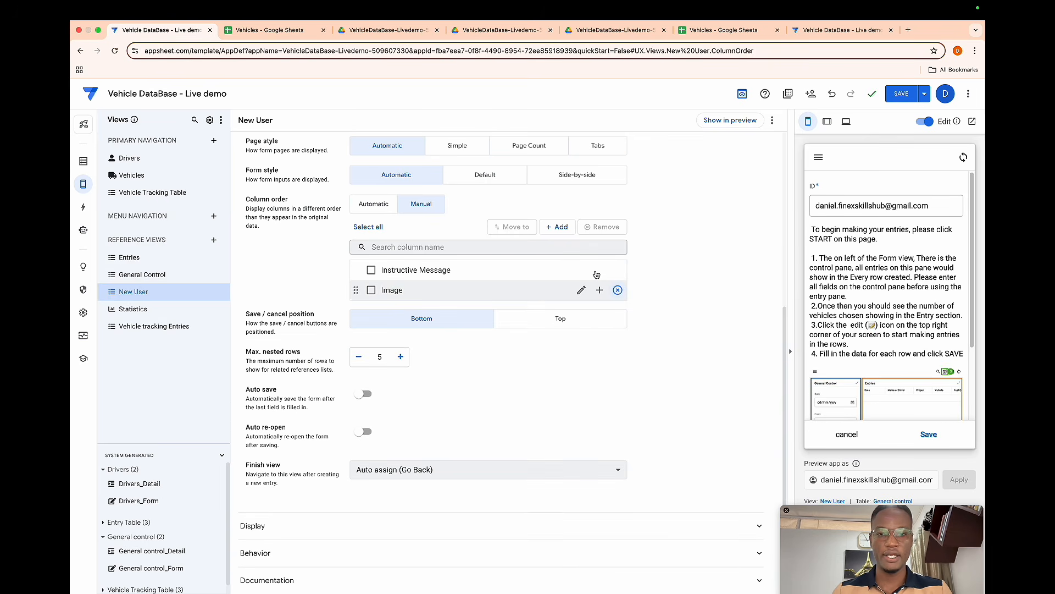
- Add the Header column back before Instructive Message in the column order
{"action": "left_click", "coordinate": [599, 270]}
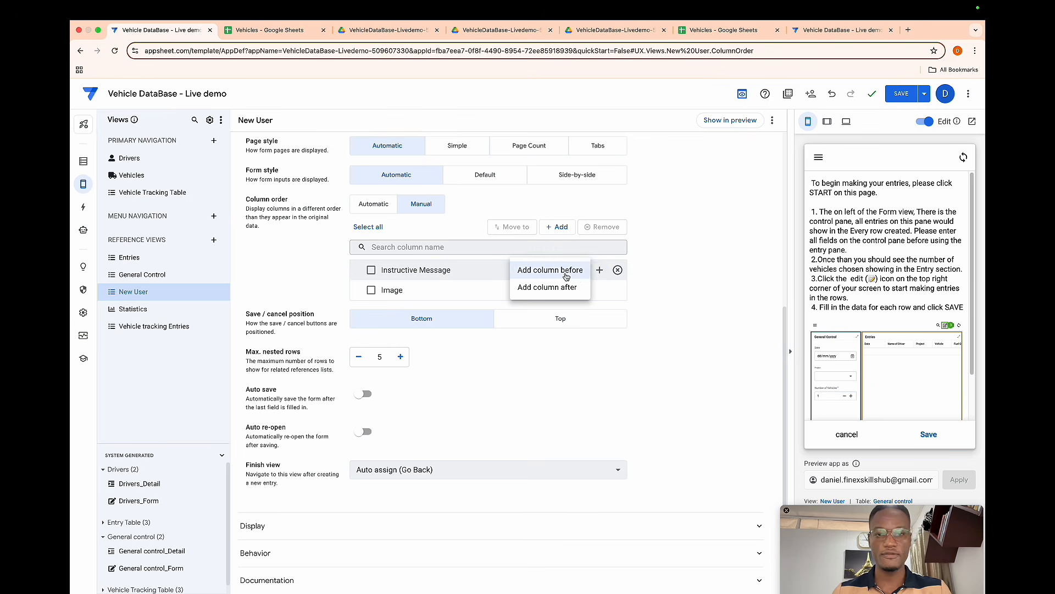
{"action": "left_click", "coordinate": [566, 276]}
{"action": "left_click", "coordinate": [520, 416]}
{"action": "left_click", "coordinate": [576, 432]}
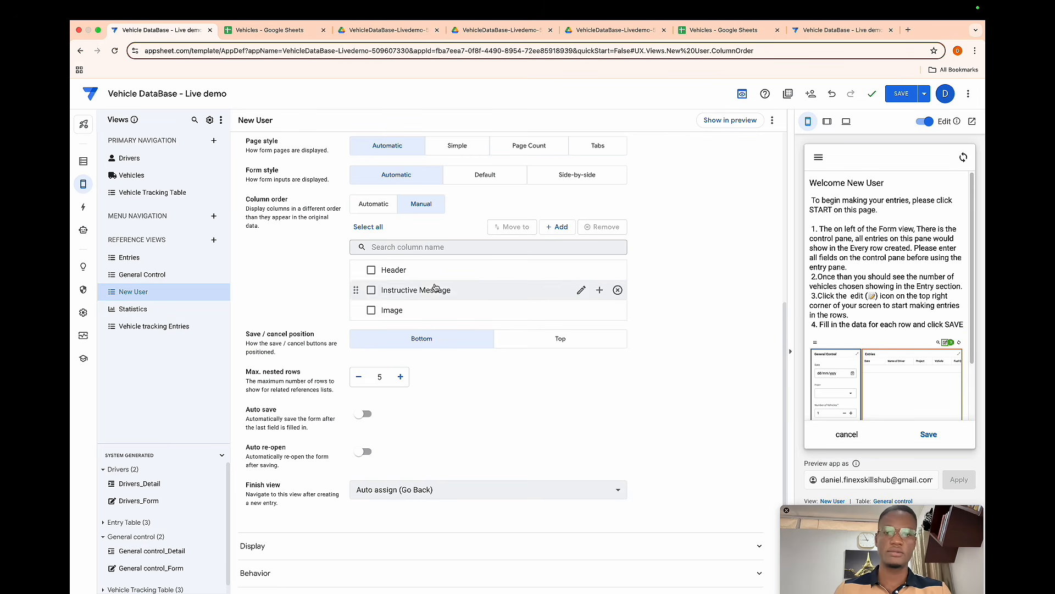
- Move the Image column above Instructive Message so it follows Header
{"action": "left_click_drag", "start_coordinate": [357, 309], "coordinate": [359, 291]}
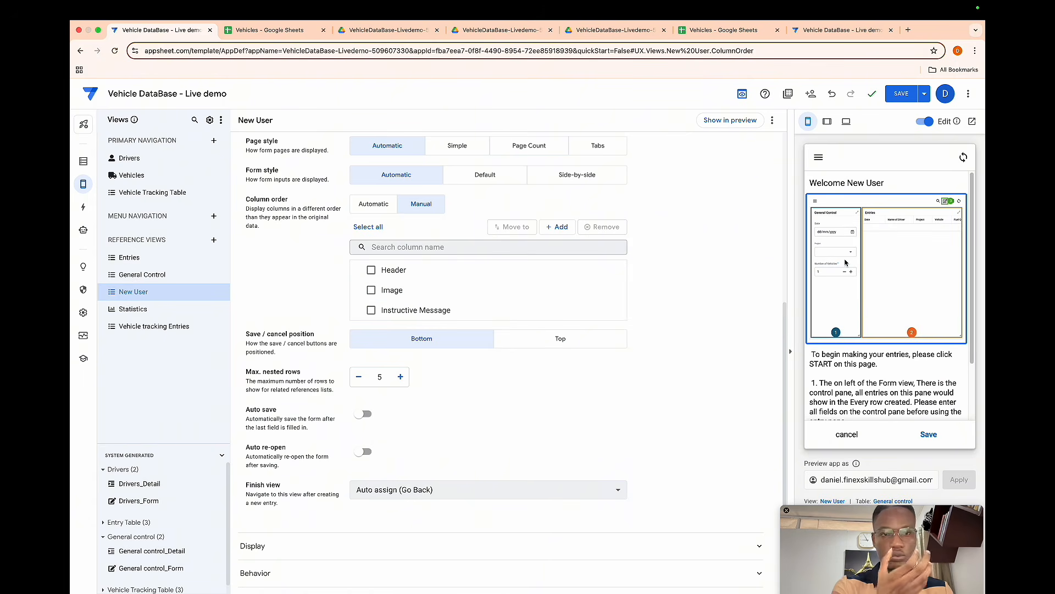
{"action": "scroll", "coordinate": [849, 265], "scroll_direction": "down", "scroll_amount": 3}
{"action": "scroll", "coordinate": [857, 269], "scroll_direction": "up", "scroll_amount": 2}
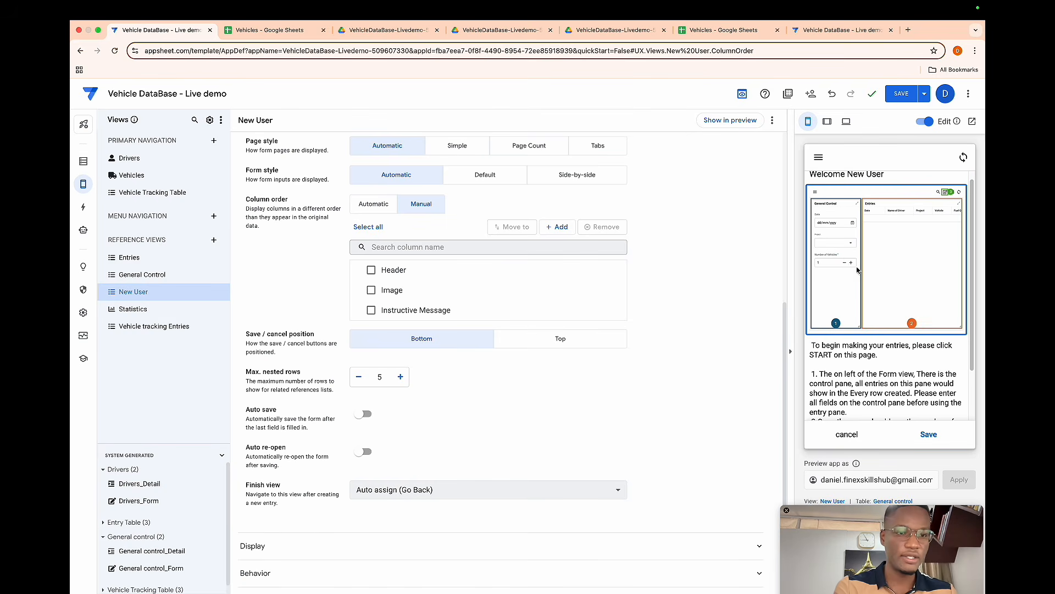
{"action": "scroll", "coordinate": [857, 330], "scroll_direction": "down", "scroll_amount": 2}
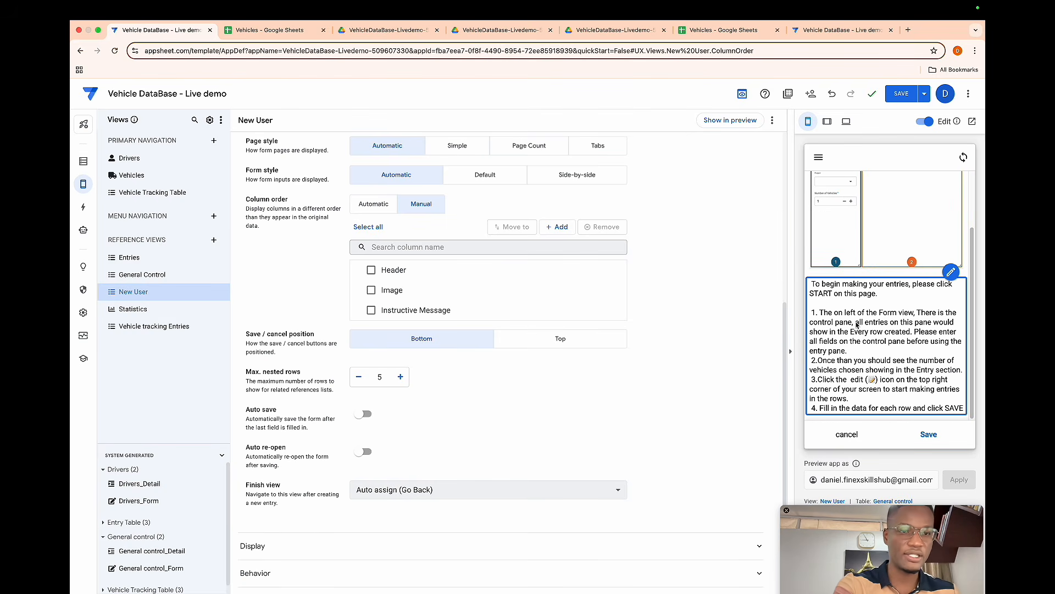
{"action": "scroll", "coordinate": [846, 296], "scroll_direction": "up", "scroll_amount": 2}
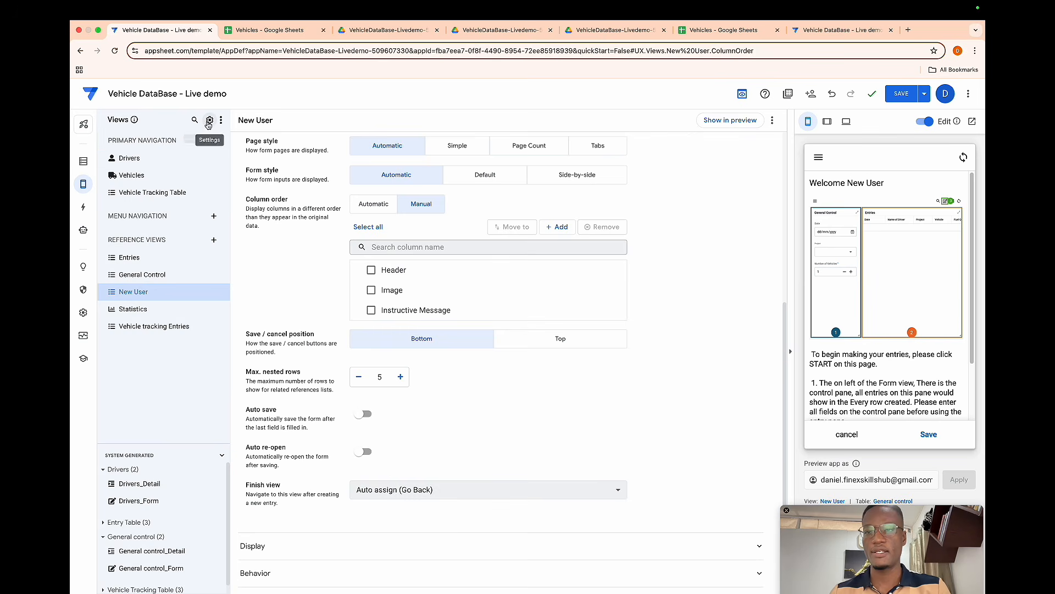
- Open the expression for the Save display text in Views Localization settings and clear it
{"action": "left_click", "coordinate": [209, 120]}
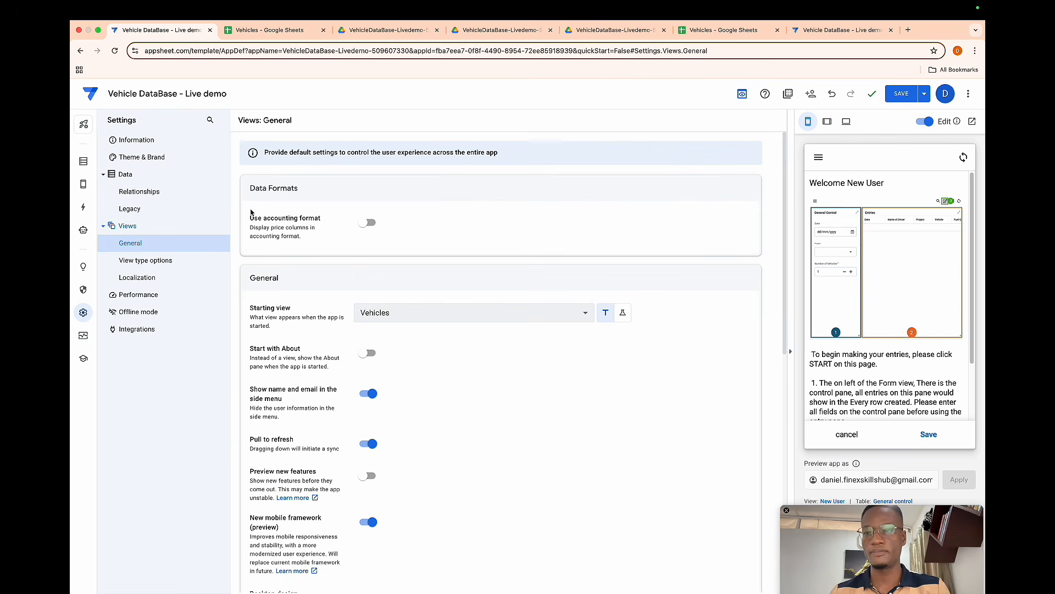
{"action": "left_click", "coordinate": [137, 277]}
{"action": "scroll", "coordinate": [483, 306], "scroll_direction": "down", "scroll_amount": 3}
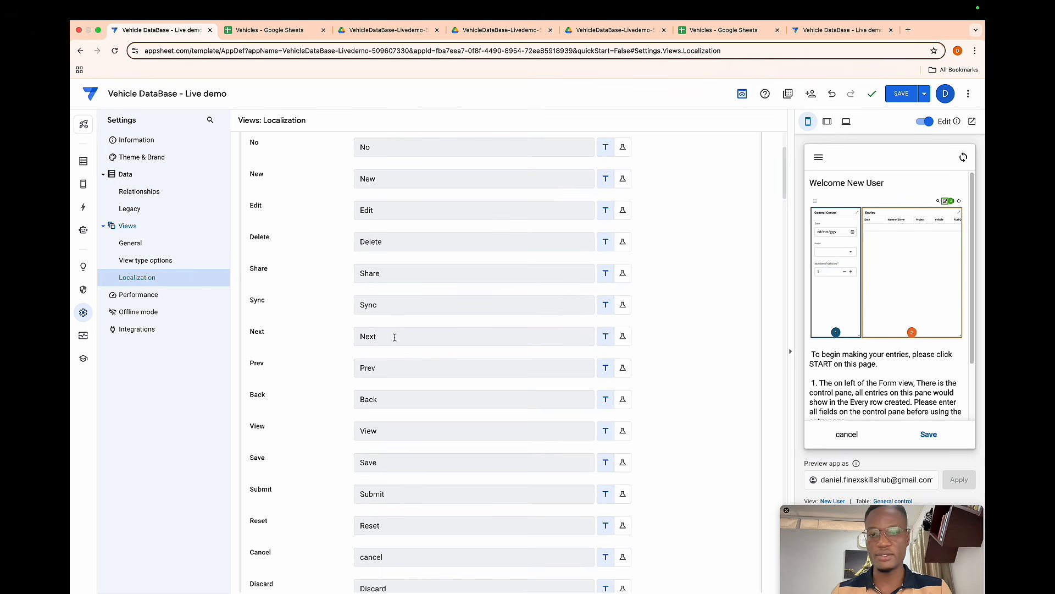
{"action": "left_click", "coordinate": [622, 462]}
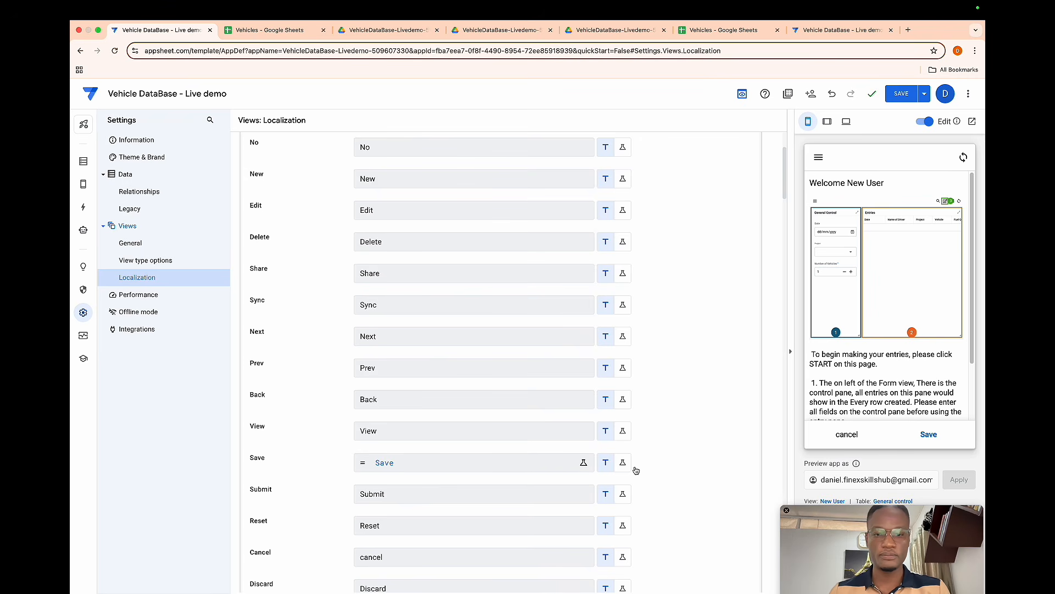
{"action": "left_click", "coordinate": [585, 464]}
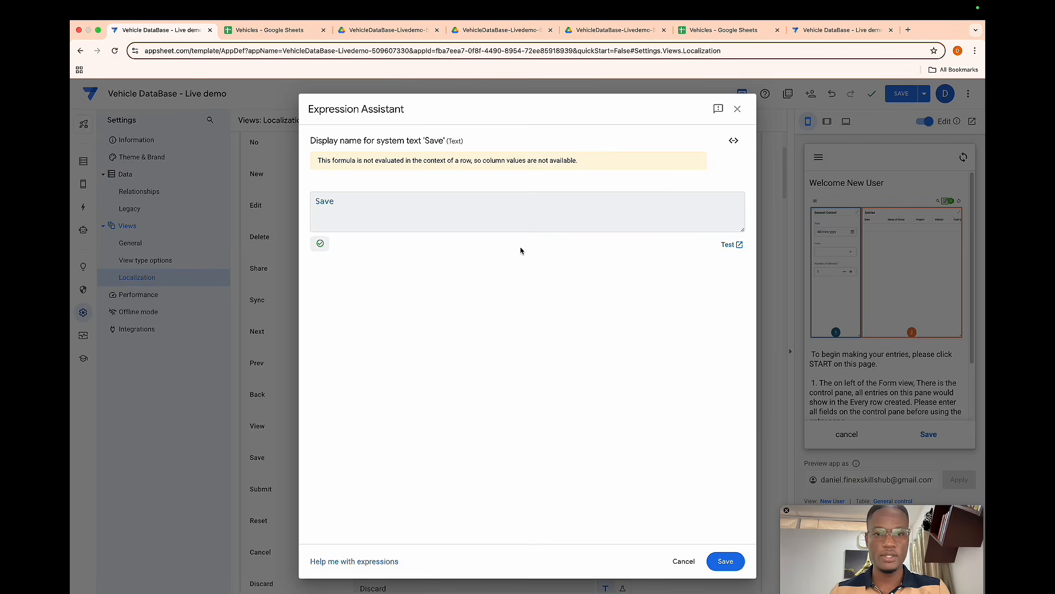
{"action": "key", "text": "super+a"}
{"action": "left_click", "coordinate": [409, 211]}
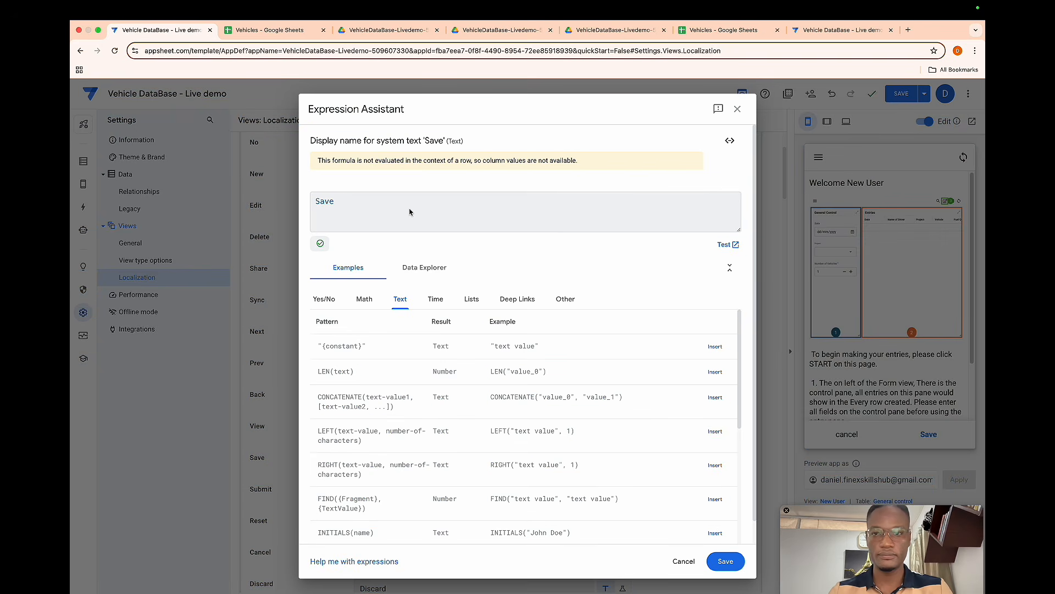
{"action": "key", "text": "BackSpace"}
{"action": "key", "text": "BackSpace"}
{"action": "key", "text": "BackSpace"}
{"action": "key", "text": "BackSpace"}
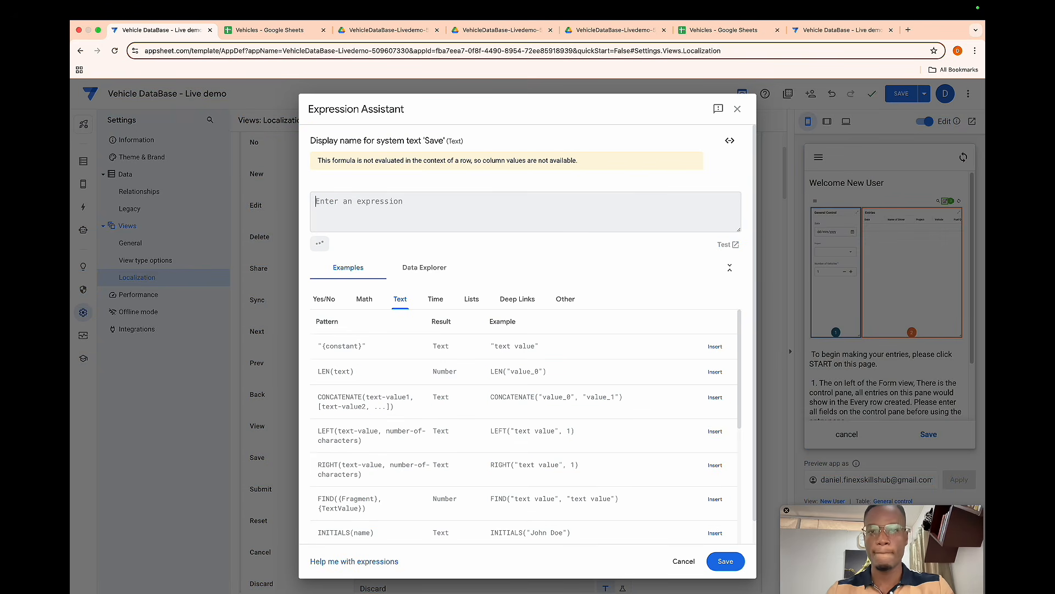
- Set the Save display text expression to if(CONTEXT("View")="New User","Start","Save"), copy it and save the expression
{"action": "type", "text": "if("}
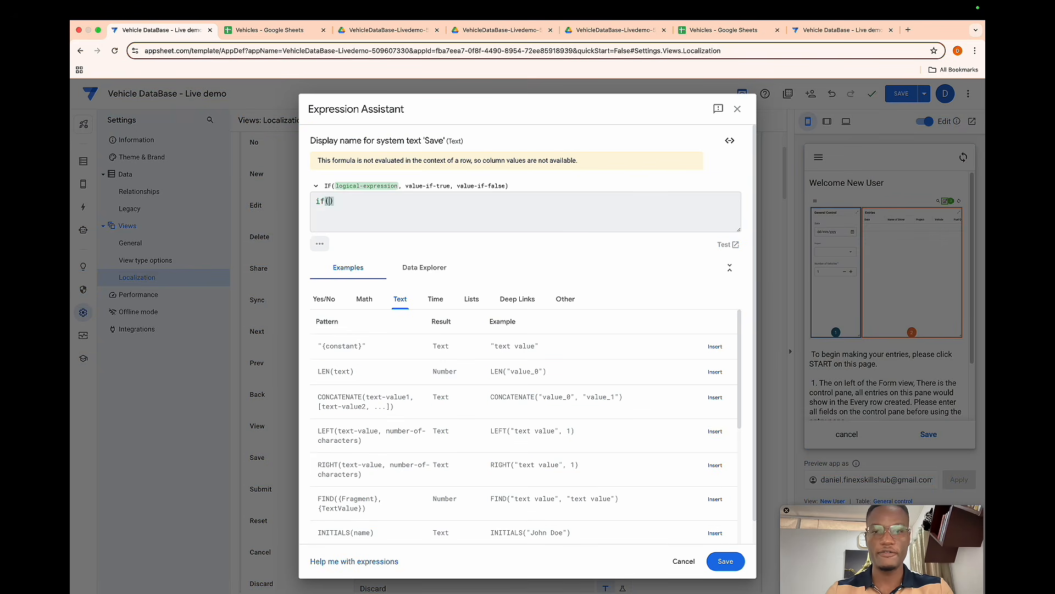
{"action": "type", "text": "cont"}
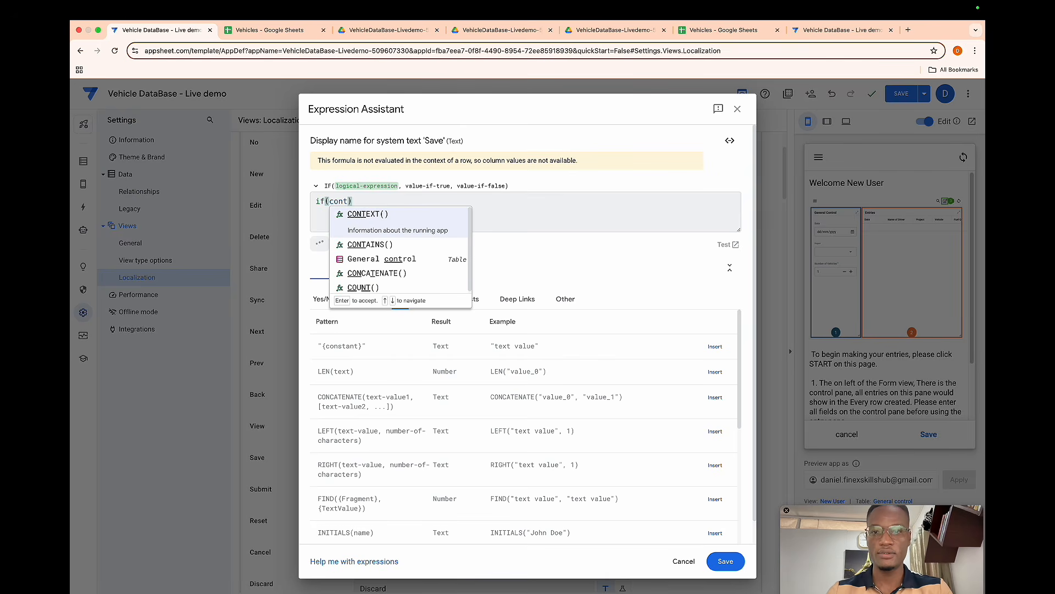
{"action": "key", "text": "Return"}
{"action": "type", "text": "\""}
{"action": "type", "text": "View"}
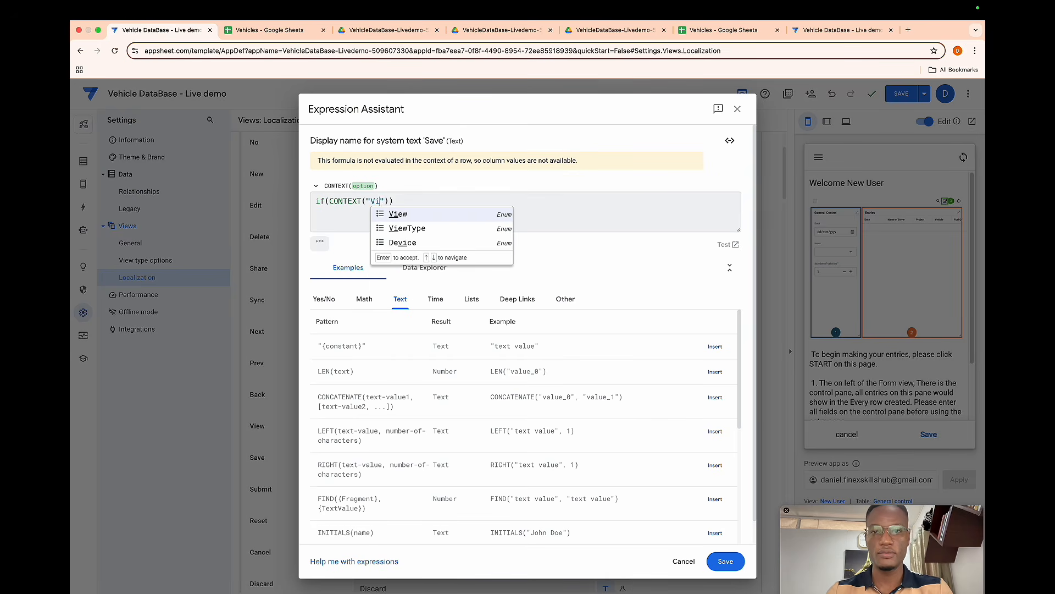
{"action": "key", "text": "Right"}
{"action": "key", "text": "Right"}
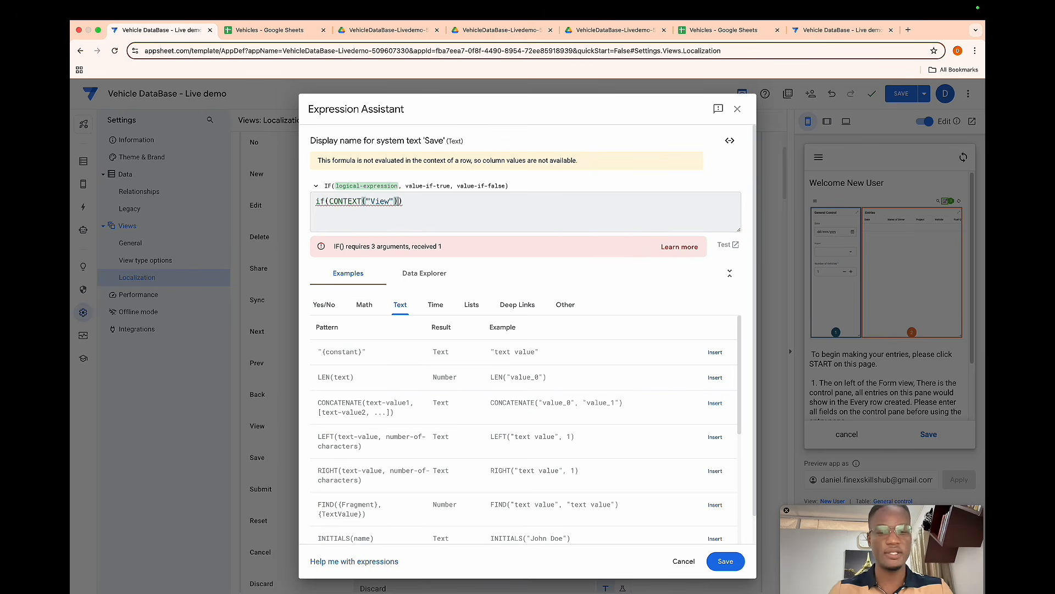
{"action": "type", "text": "="}
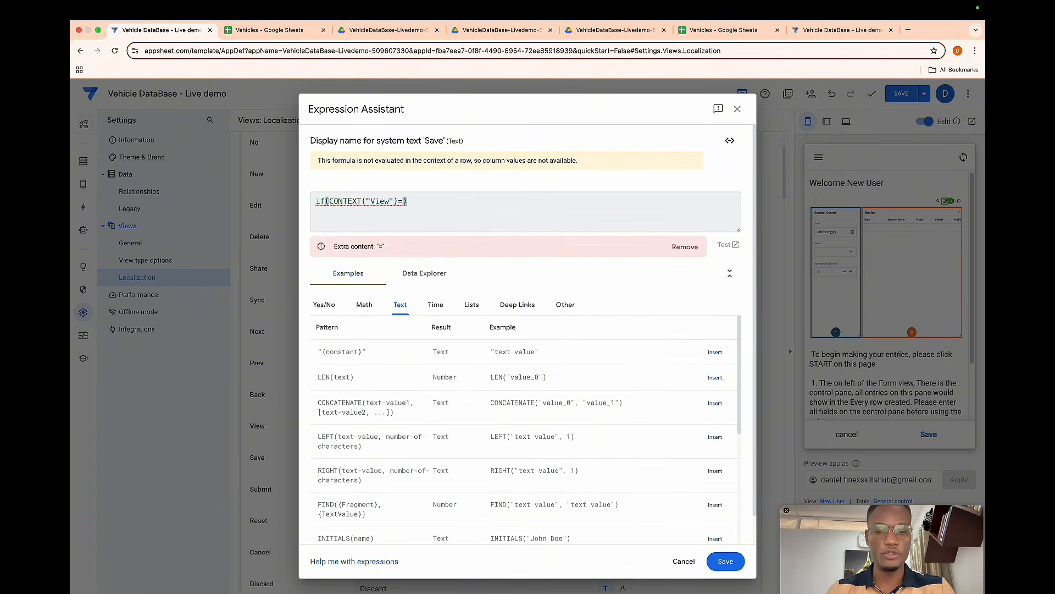
{"action": "type", "text": "\""}
{"action": "type", "text": "New "}
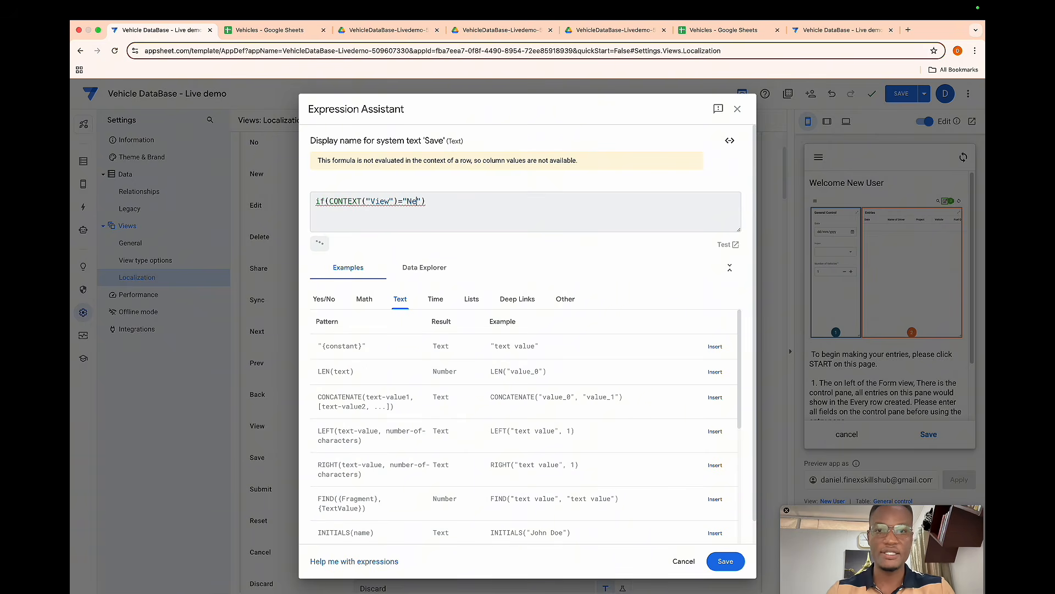
{"action": "type", "text": "User"}
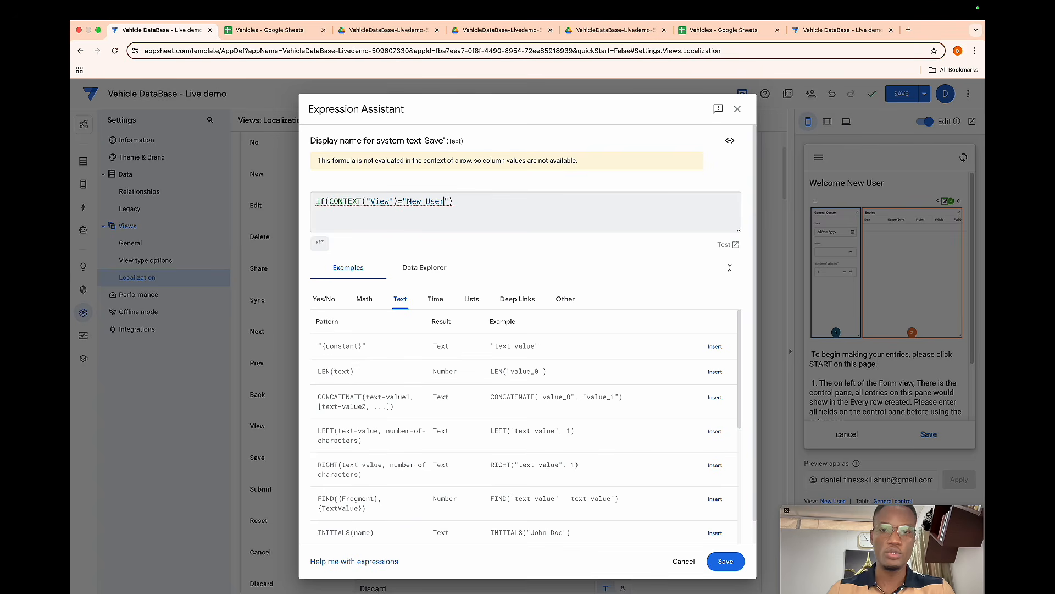
{"action": "key", "text": "Right"}
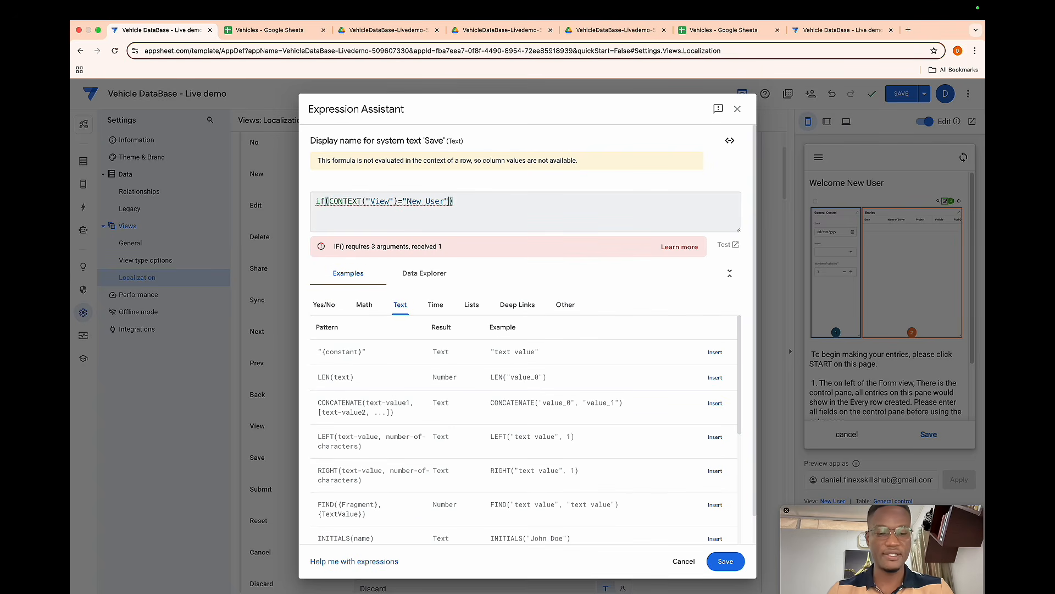
{"action": "type", "text": ",\"Start"}
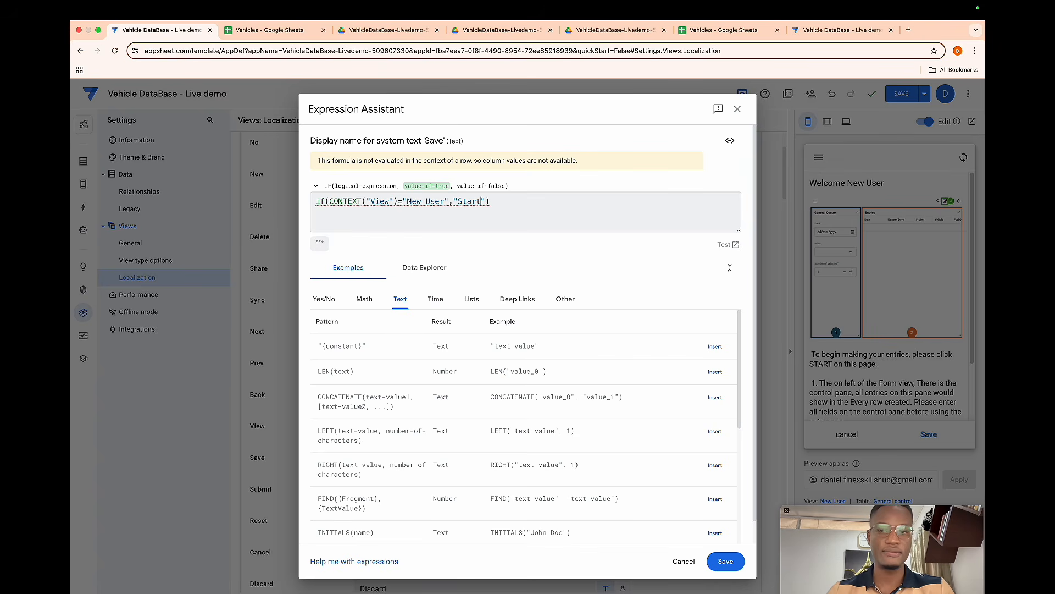
{"action": "key", "text": "Right"}
{"action": "type", "text": ","}
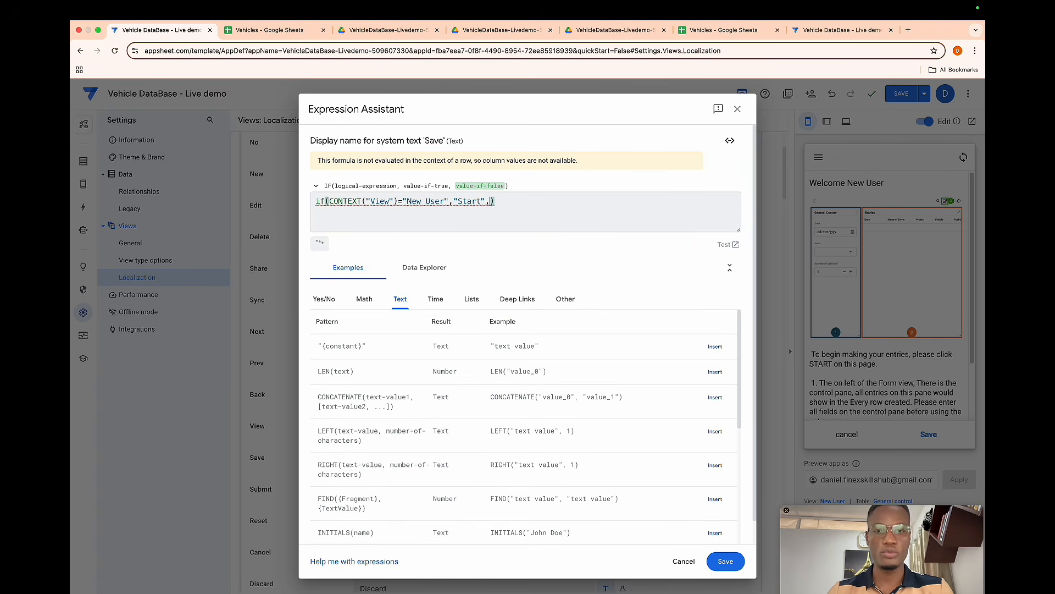
{"action": "type", "text": "\"SAve"}
{"action": "key", "text": "BackSpace"}
{"action": "key", "text": "BackSpace"}
{"action": "key", "text": "BackSpace"}
{"action": "key", "text": "BackSpace"}
{"action": "type", "text": "Save"}
{"action": "key", "text": "Right"}
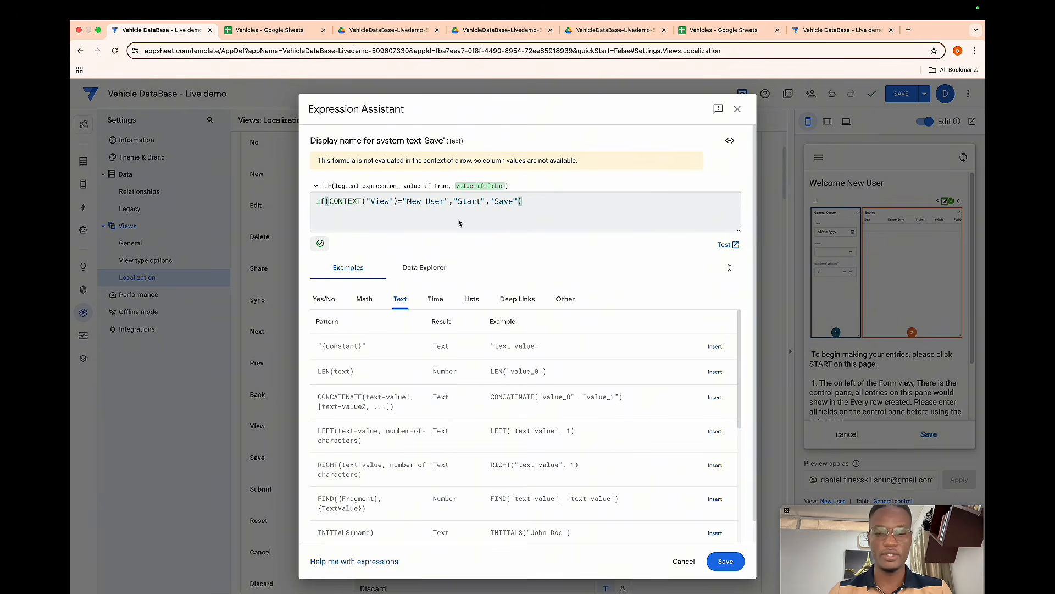
{"action": "key", "text": "super+a"}
{"action": "key", "text": "super+c"}
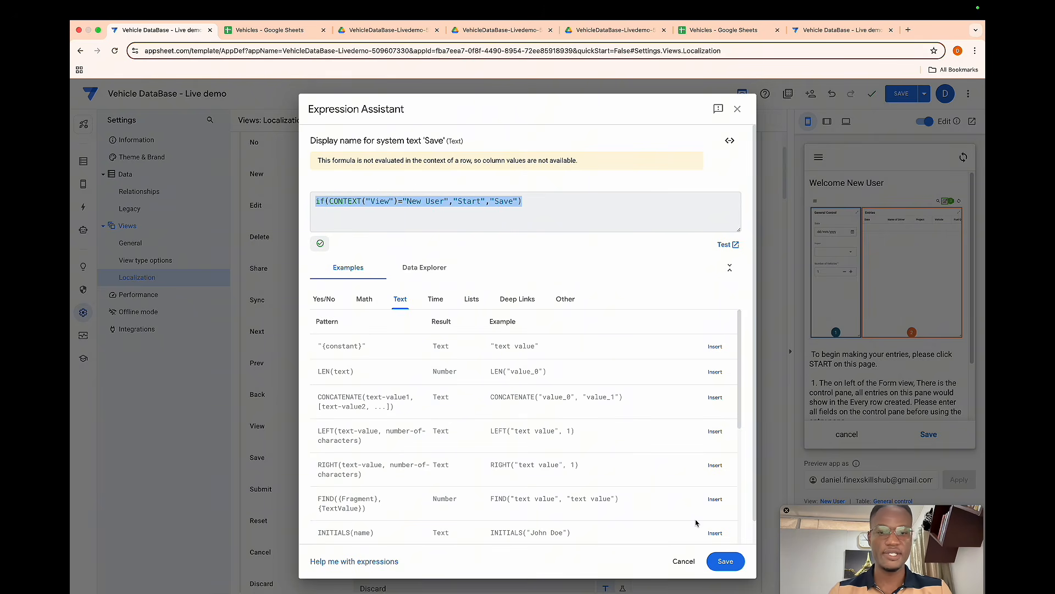
{"action": "left_click", "coordinate": [718, 560]}
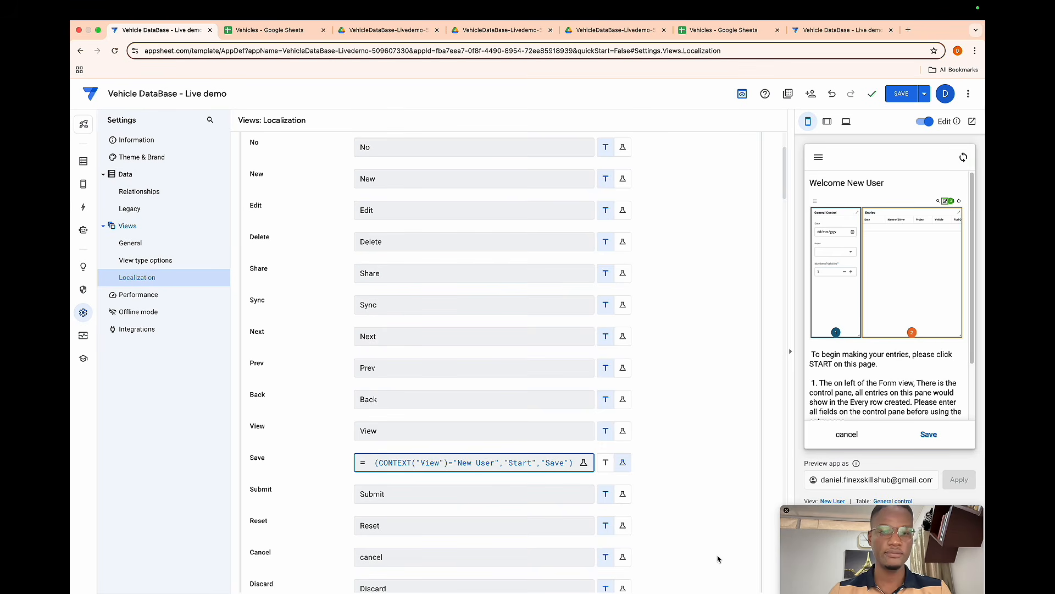
- Set the Cancel display text expression to if(CONTEXT("View")="New User"," ","Cancel") and save the app
{"action": "scroll", "coordinate": [496, 481], "scroll_direction": "down", "scroll_amount": 1}
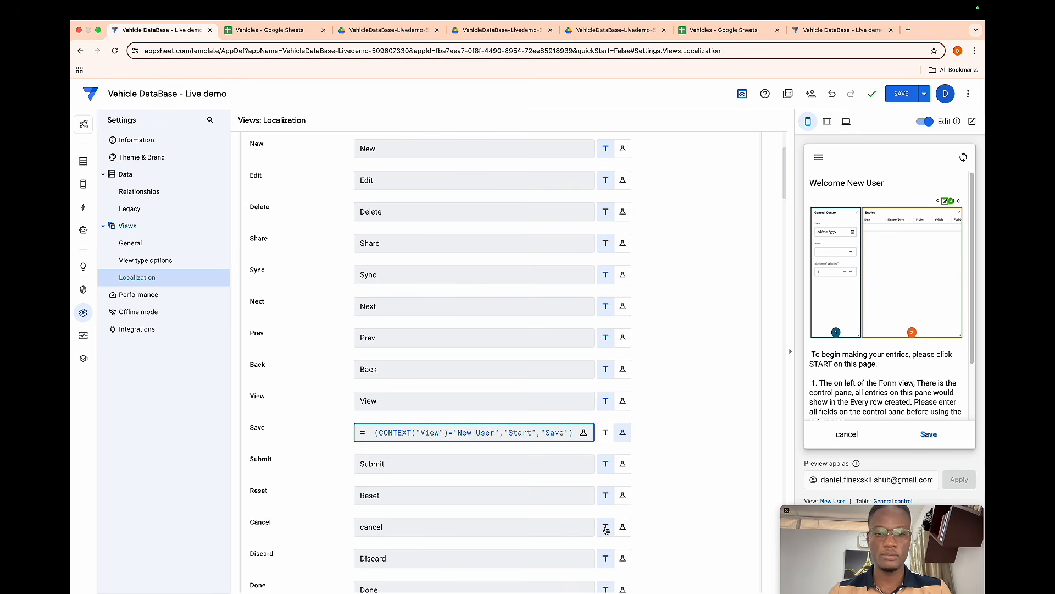
{"action": "left_click", "coordinate": [622, 528]}
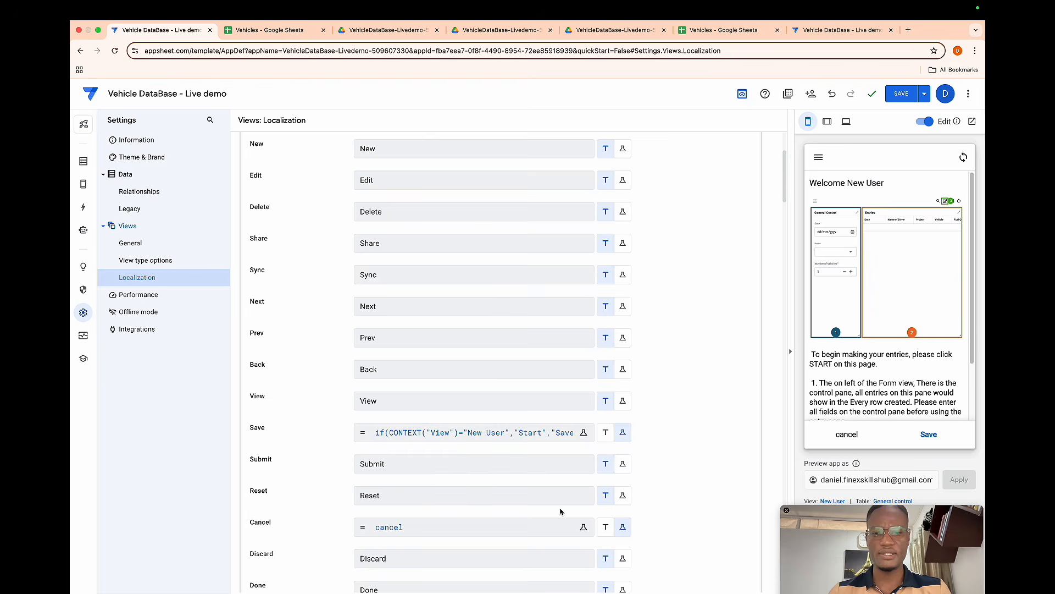
{"action": "left_click", "coordinate": [583, 526]}
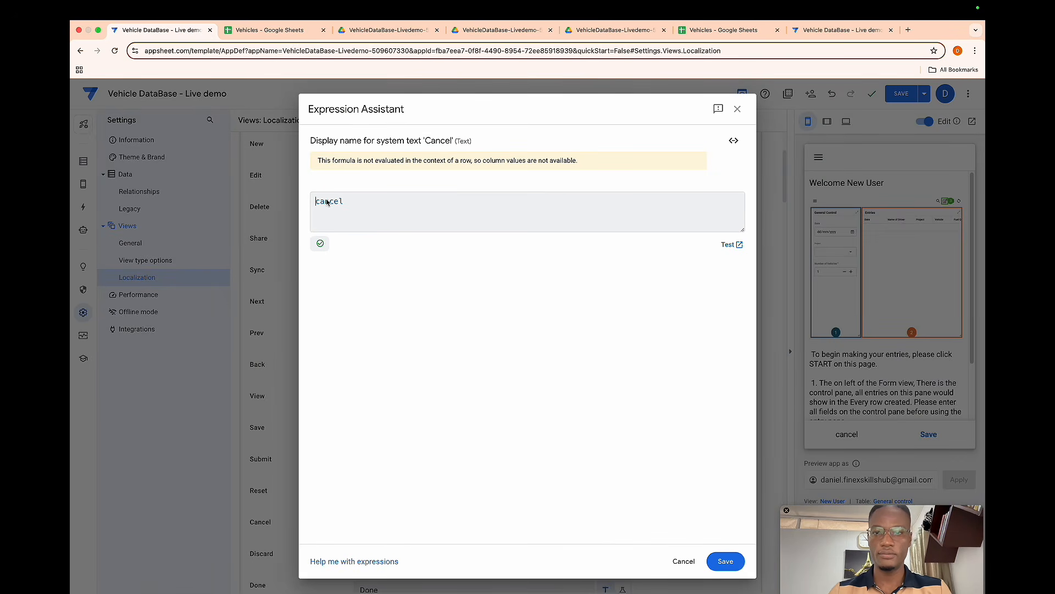
{"action": "left_click", "coordinate": [353, 201]}
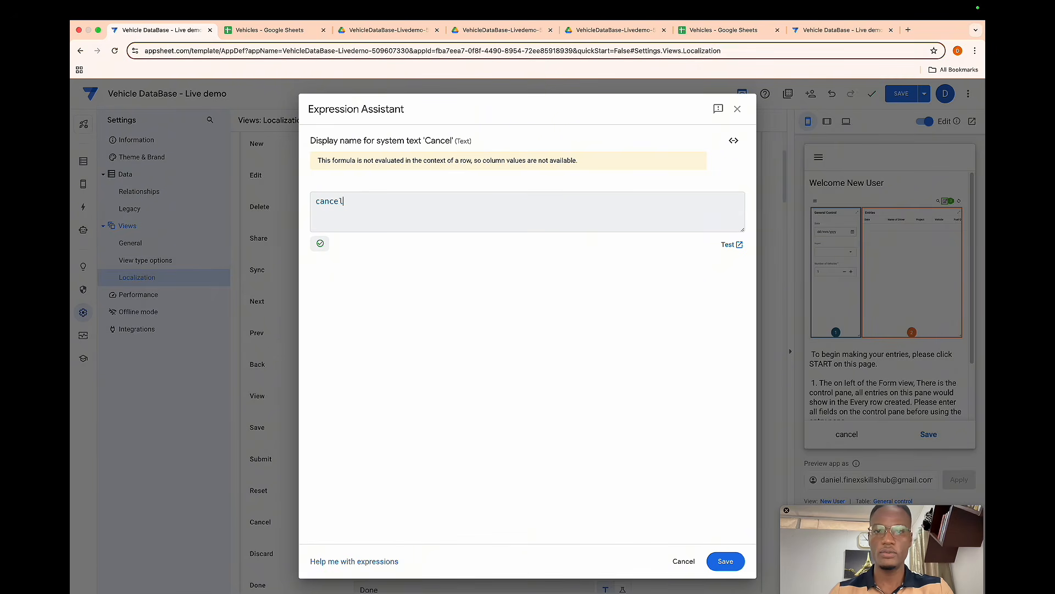
{"action": "key", "text": "BackSpace"}
{"action": "key", "text": "BackSpace"}
{"action": "key", "text": "BackSpace"}
{"action": "key", "text": "BackSpace"}
{"action": "key", "text": "BackSpace"}
{"action": "key", "text": "BackSpace"}
{"action": "key", "text": "super+v"}
{"action": "double_click", "coordinate": [465, 201]}
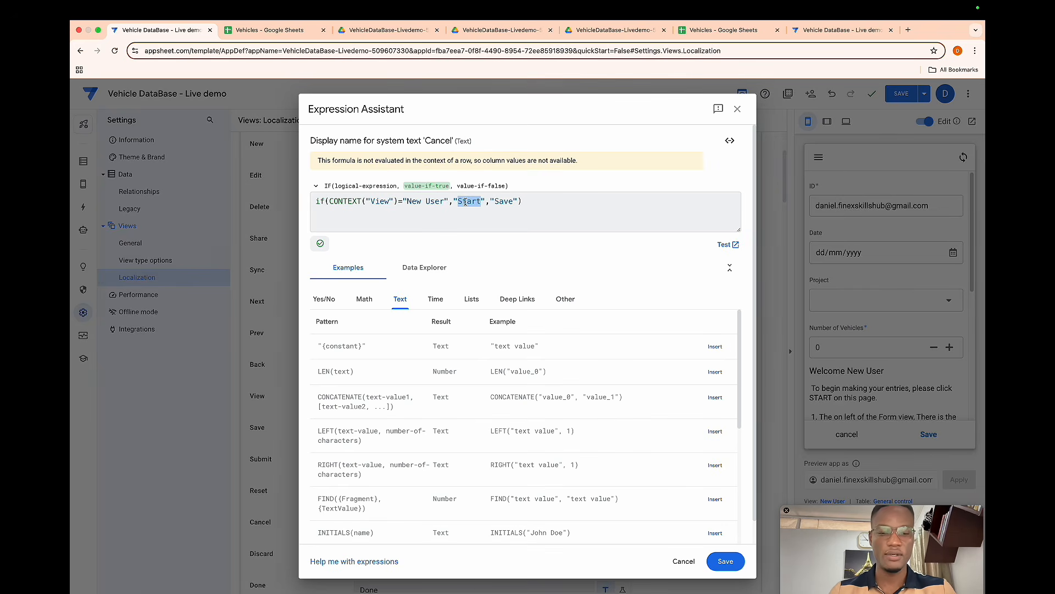
{"action": "double_click", "coordinate": [486, 201]}
{"action": "type", "text": "Cancl"}
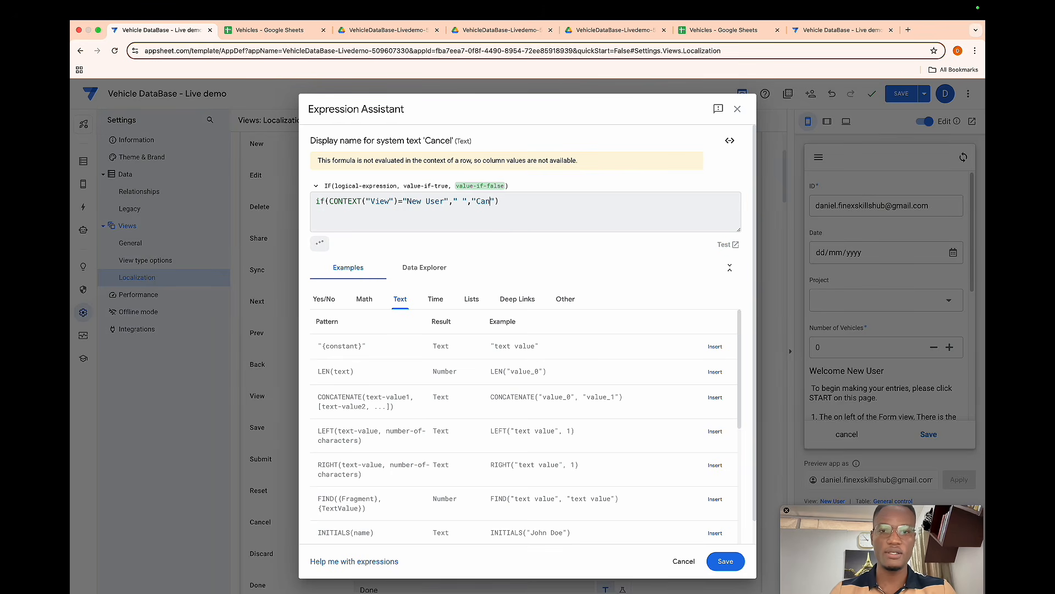
{"action": "key", "text": "BackSpace"}
{"action": "type", "text": "e;"}
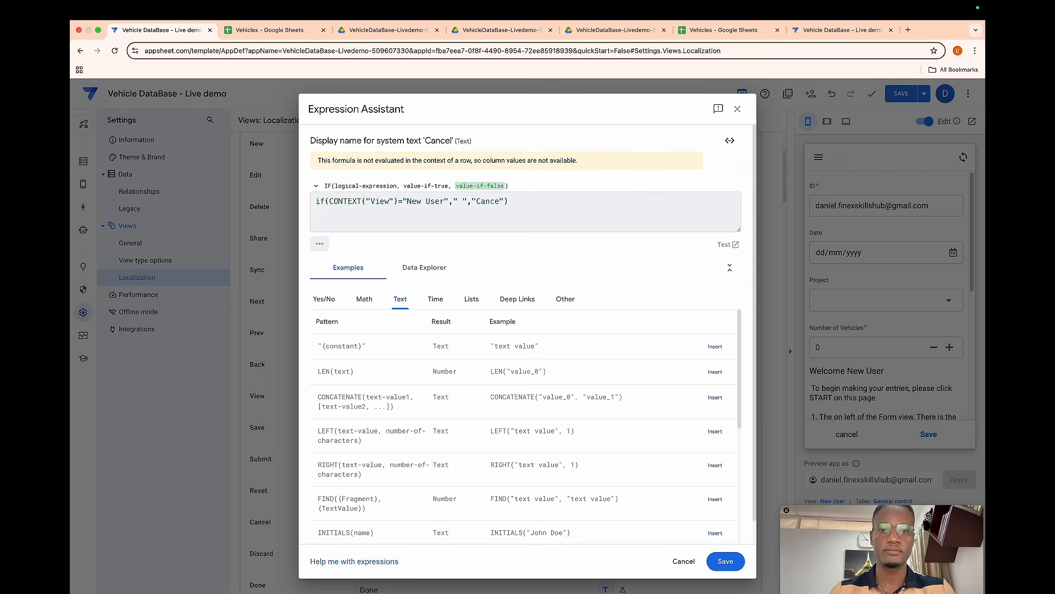
{"action": "key", "text": "BackSpace"}
{"action": "type", "text": "l"}
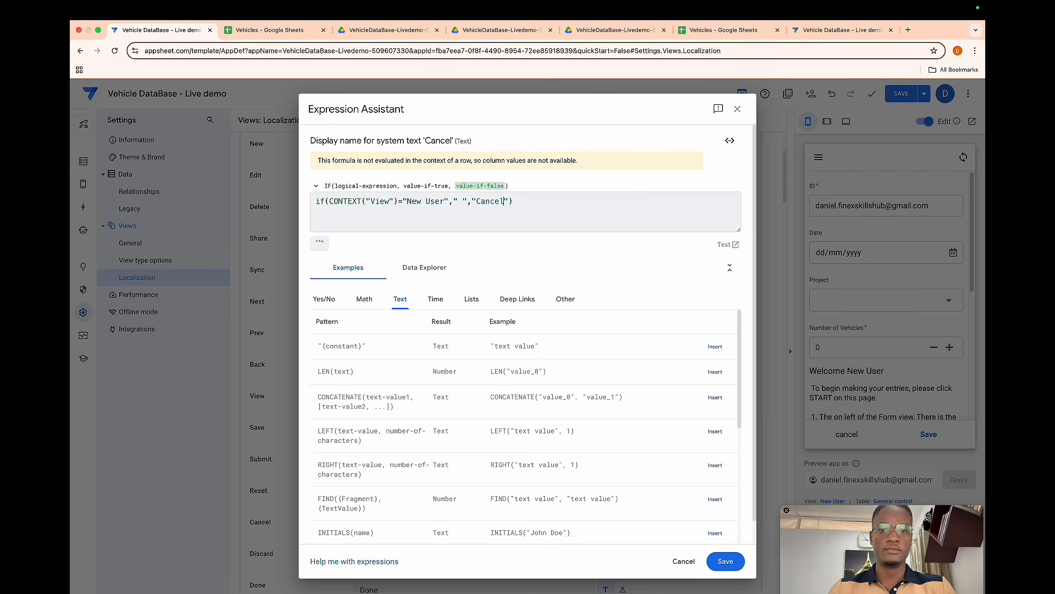
{"action": "left_click", "coordinate": [725, 561]}
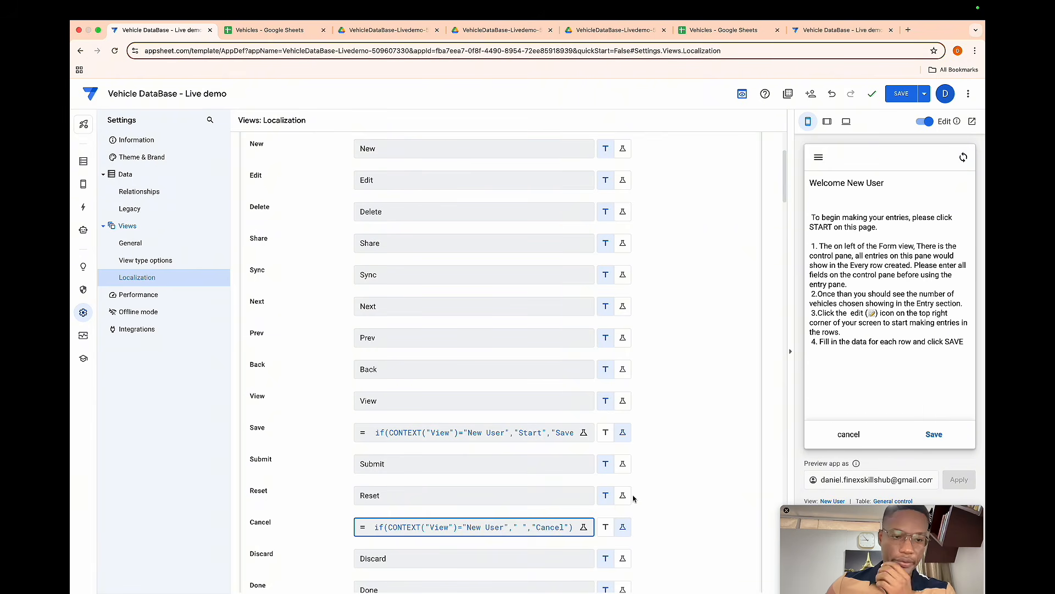
{"action": "left_click", "coordinate": [898, 95]}
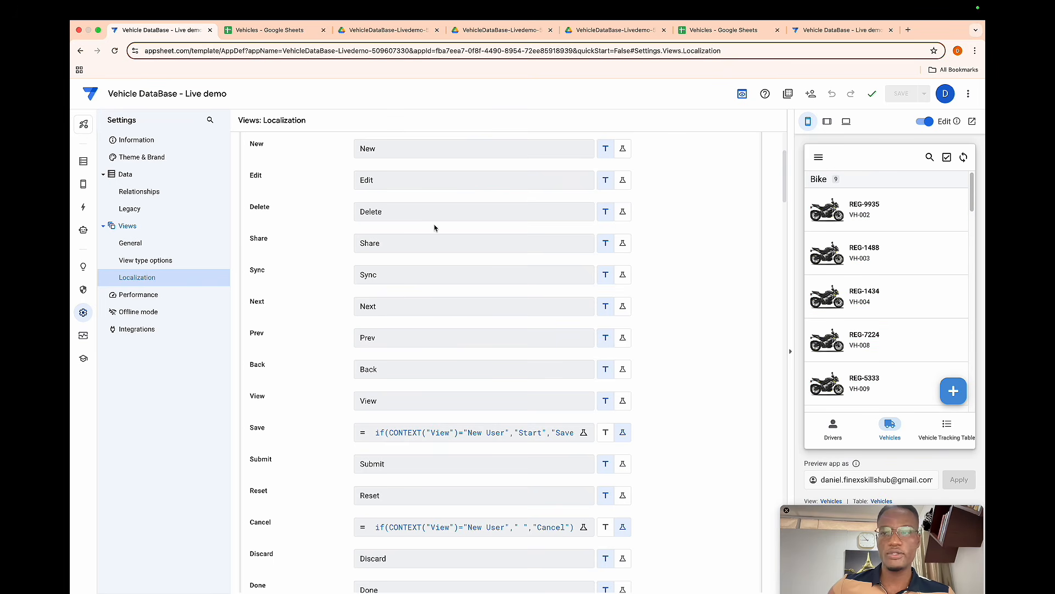
- Open the New User view in the preview, set its Finish view to Vehicle tracking Entries, and save the app
{"action": "left_click", "coordinate": [96, 182]}
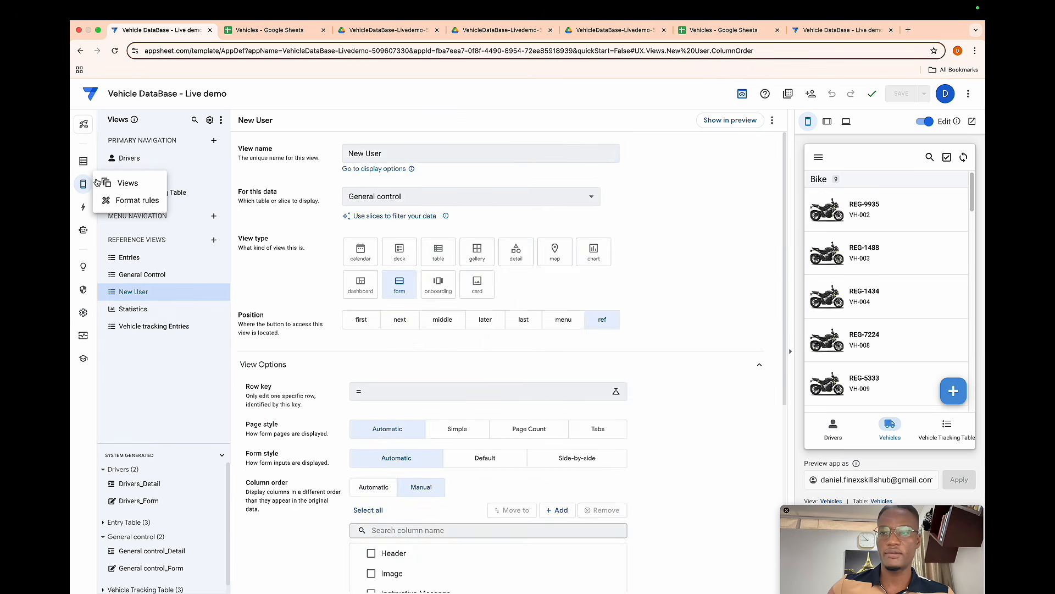
{"action": "left_click", "coordinate": [712, 123]}
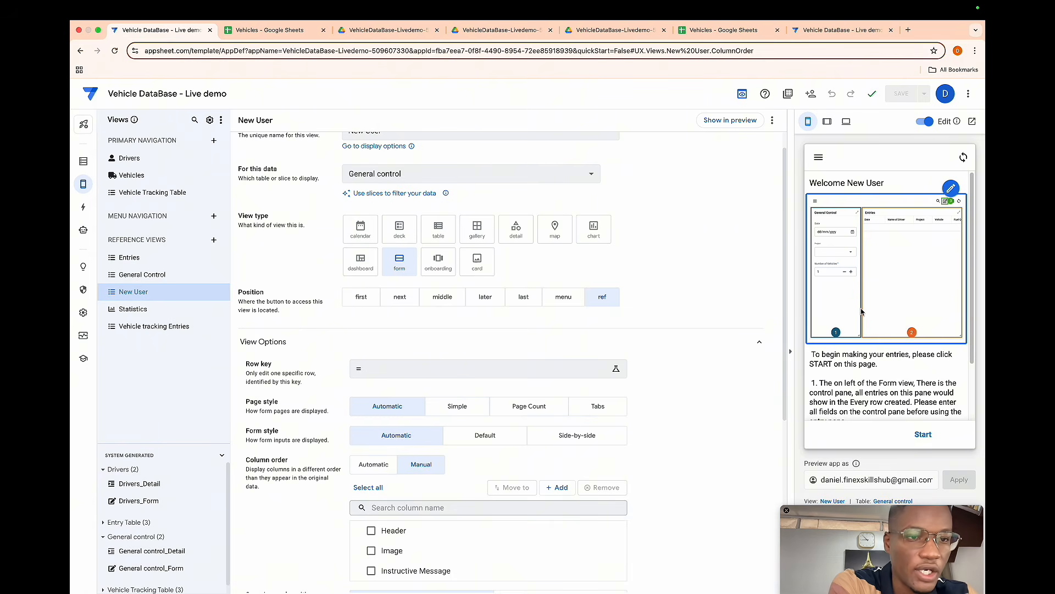
{"action": "scroll", "coordinate": [861, 312], "scroll_direction": "down", "scroll_amount": 3}
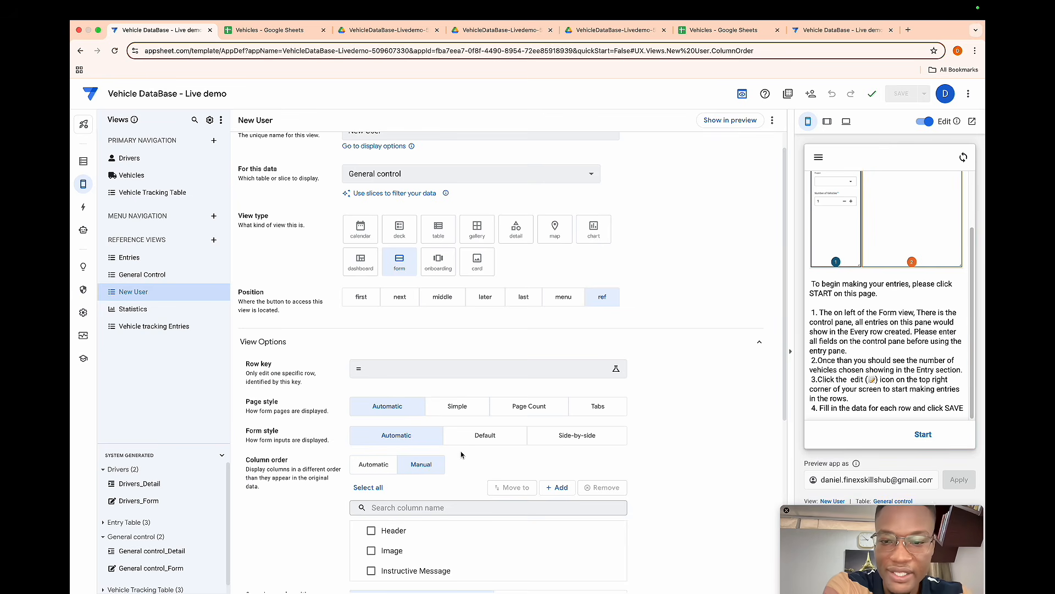
{"action": "scroll", "coordinate": [462, 453], "scroll_direction": "down", "scroll_amount": 5}
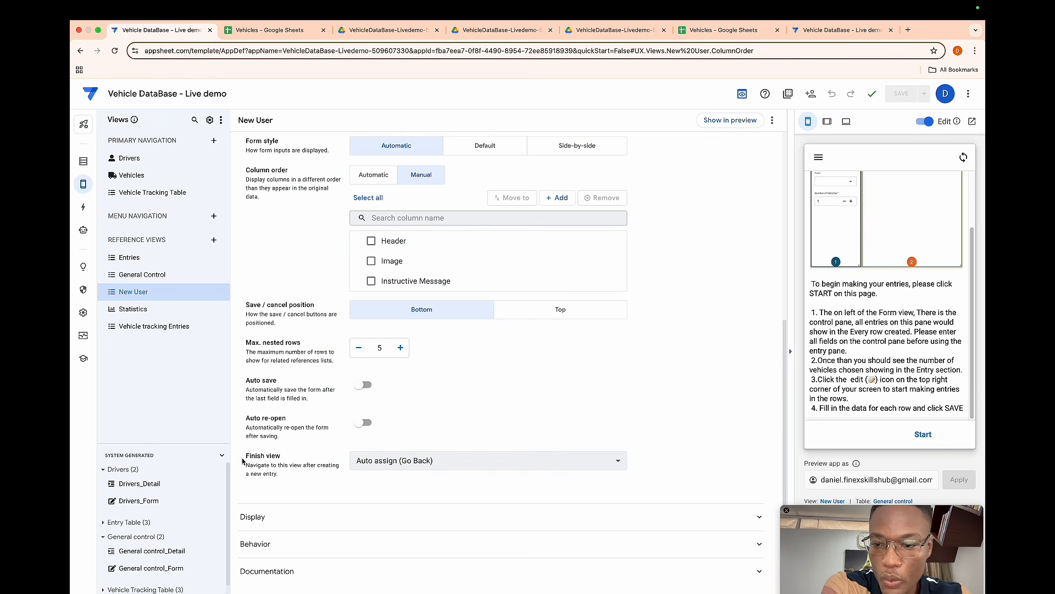
{"action": "left_click", "coordinate": [397, 461]}
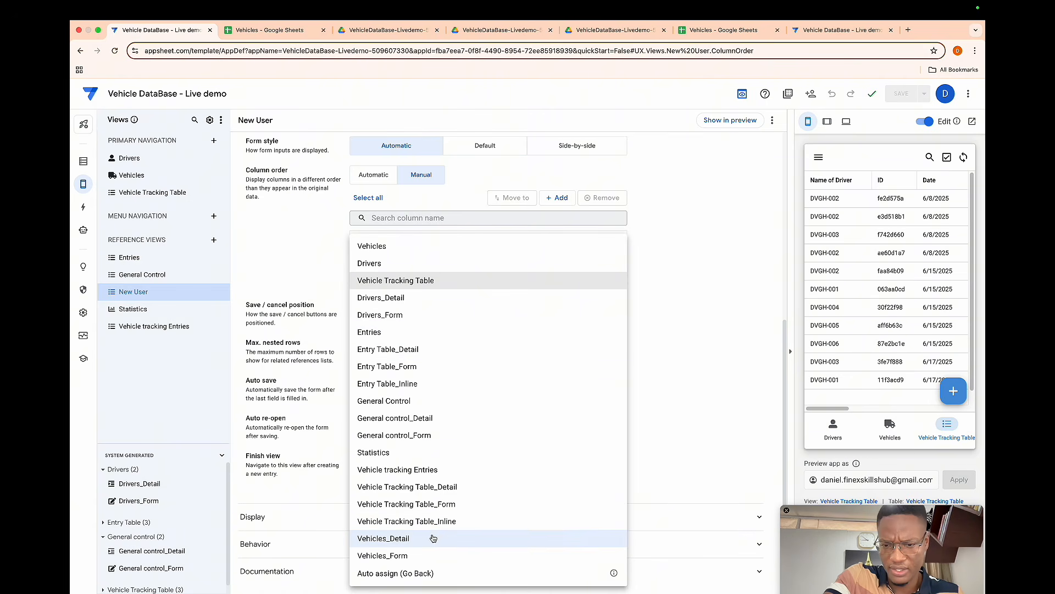
{"action": "left_click", "coordinate": [416, 469]}
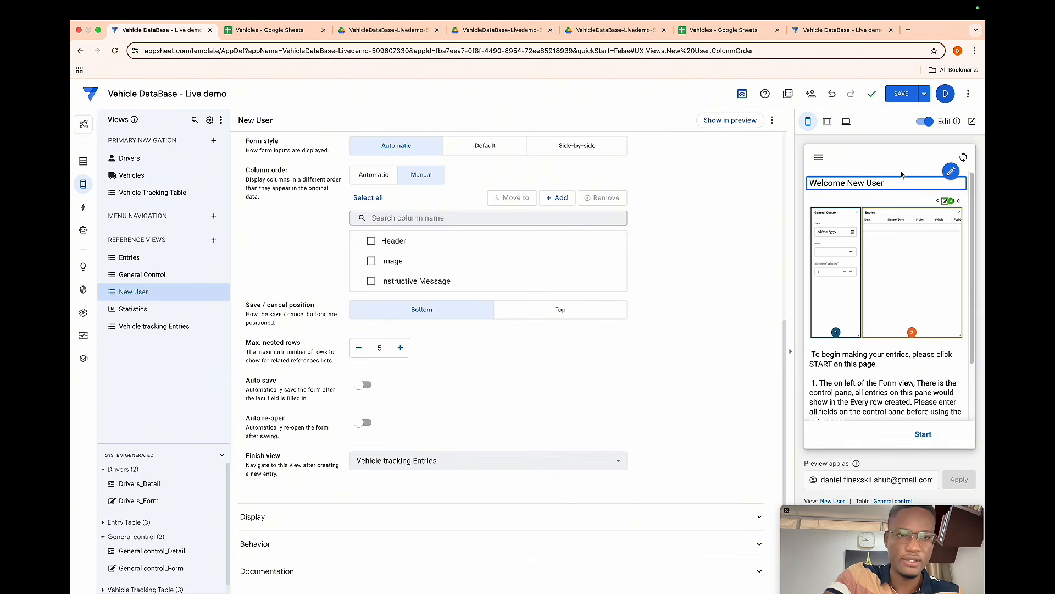
{"action": "left_click", "coordinate": [901, 93]}
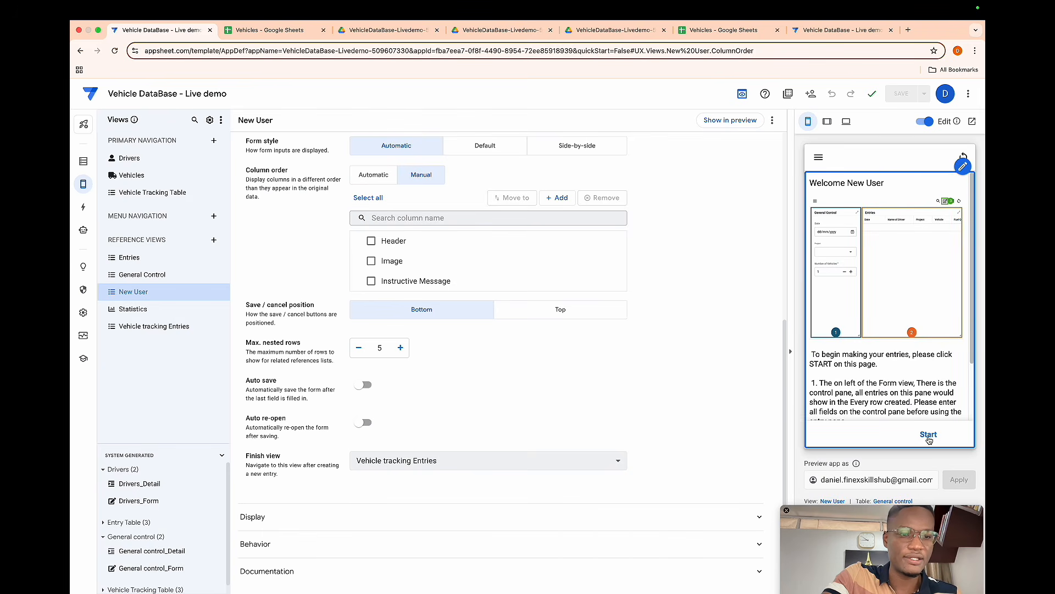
- Test the New User form's Start button in the preview, then open the Vehicle Tracking Table's Go to Dashboard Entries action
{"action": "left_click", "coordinate": [928, 435]}
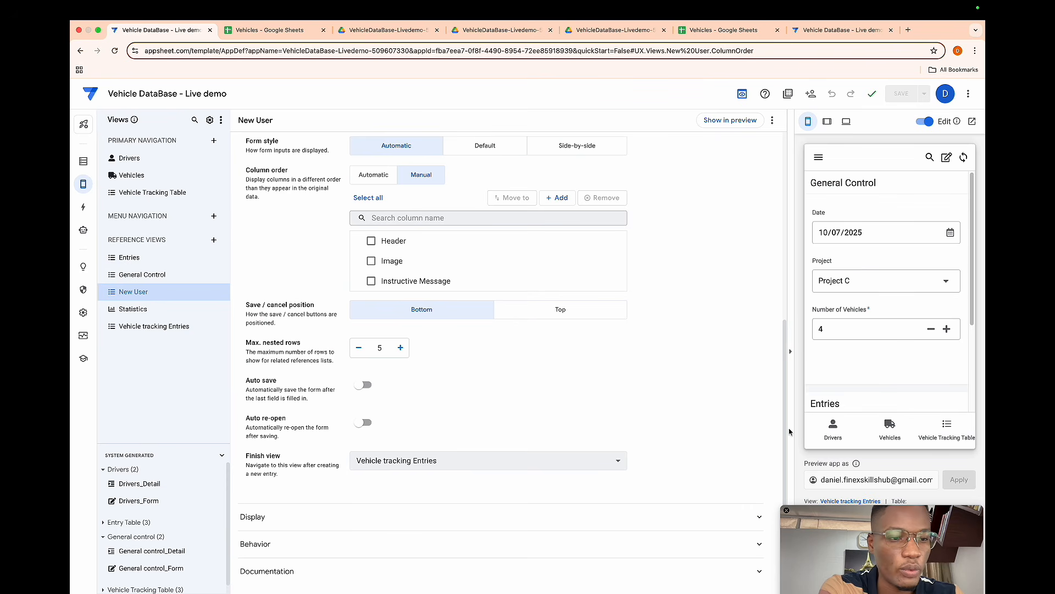
{"action": "left_click", "coordinate": [945, 424]}
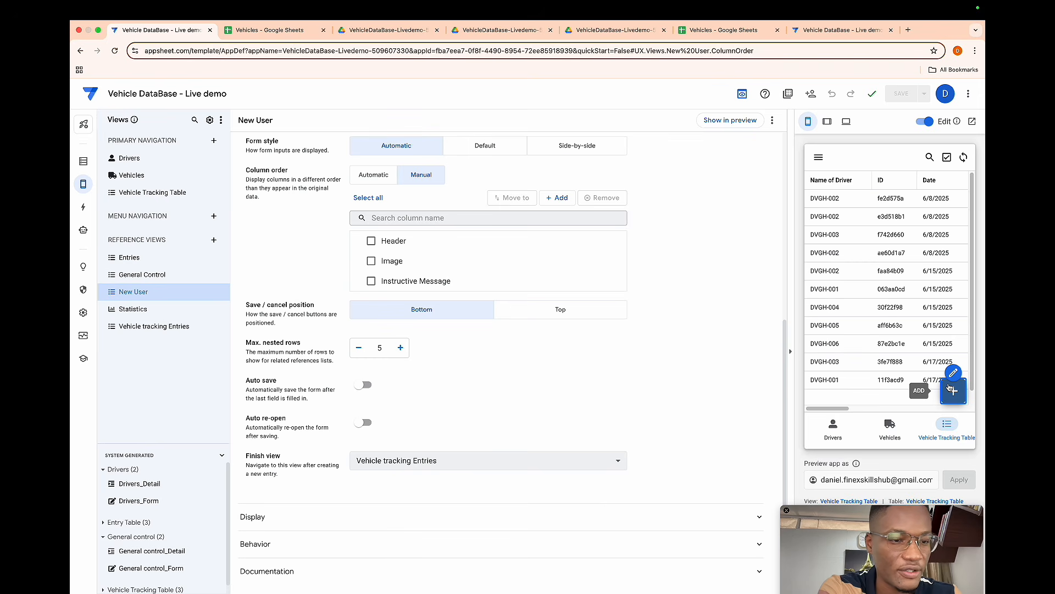
{"action": "left_click", "coordinate": [953, 391]}
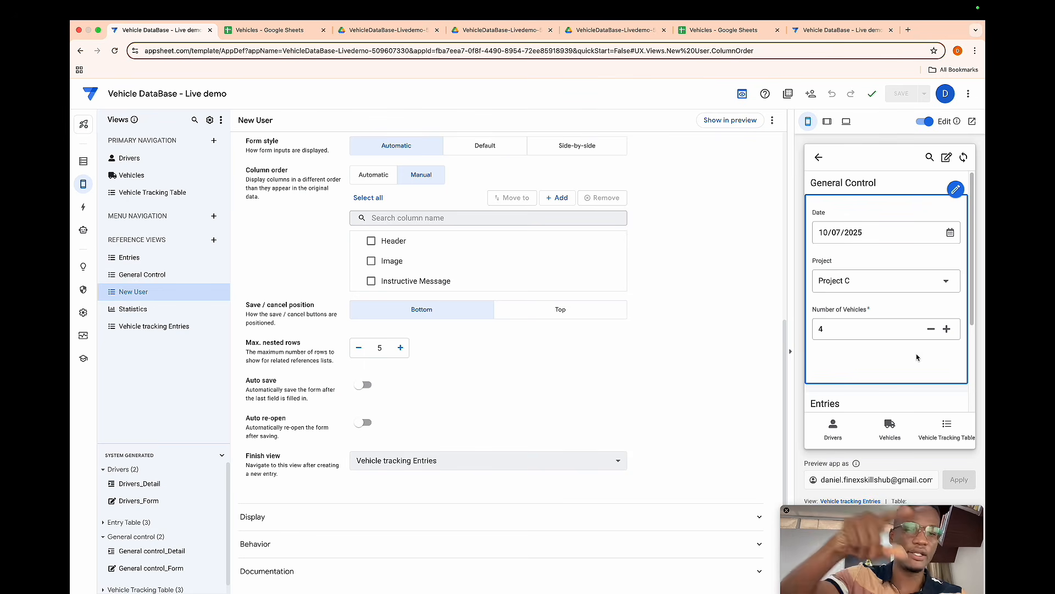
{"action": "left_click", "coordinate": [940, 422]}
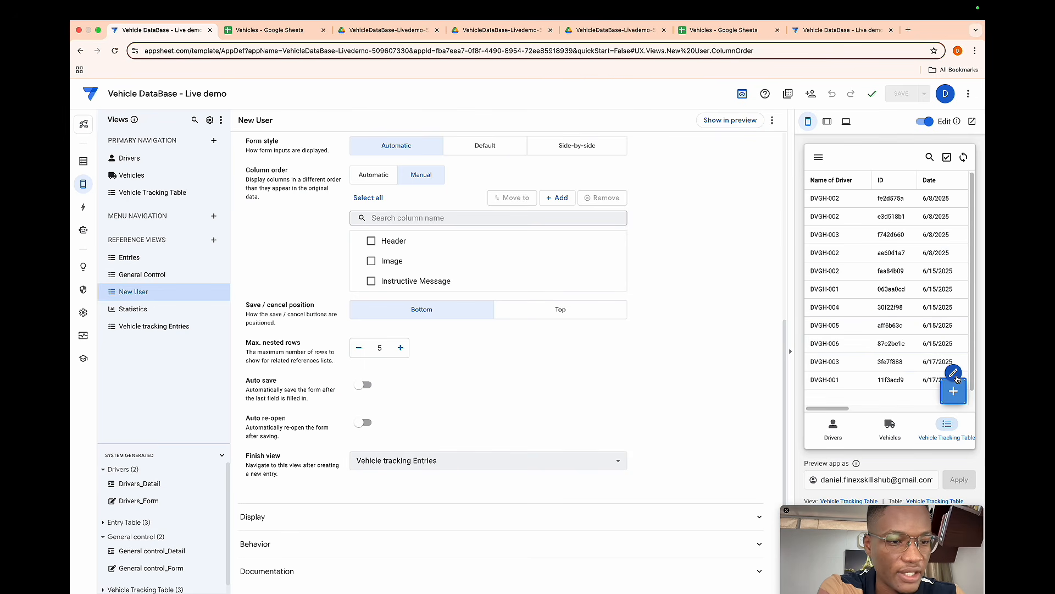
{"action": "left_click", "coordinate": [955, 375]}
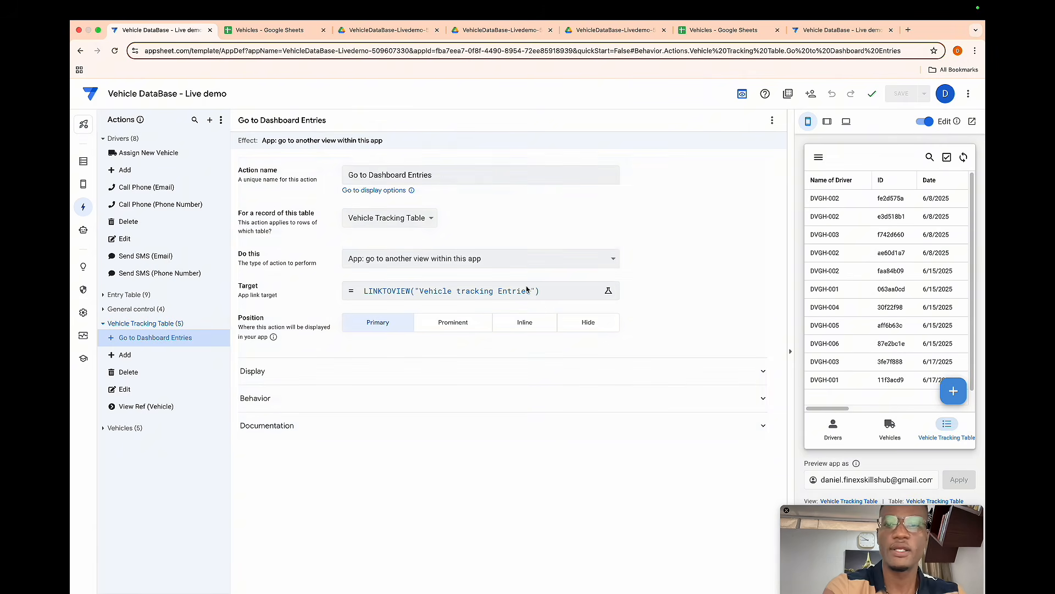
- Wrap the Go to Dashboard Entries target in an IF whose condition is in(USEREMAIL(),general control[ID])
{"action": "left_click", "coordinate": [466, 287]}
{"action": "type", "text": "if("}
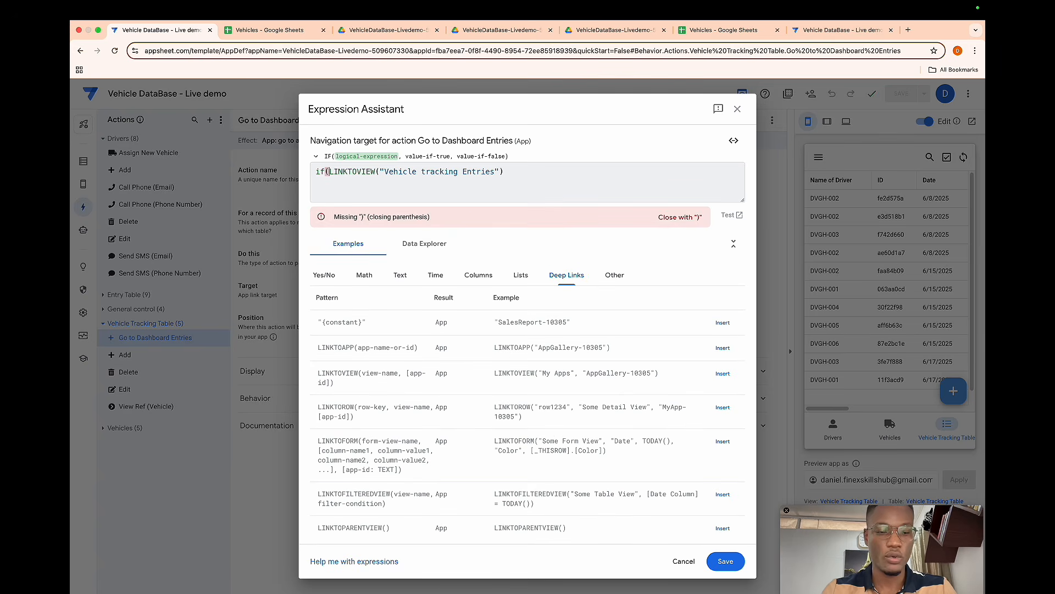
{"action": "type", "text": "in"}
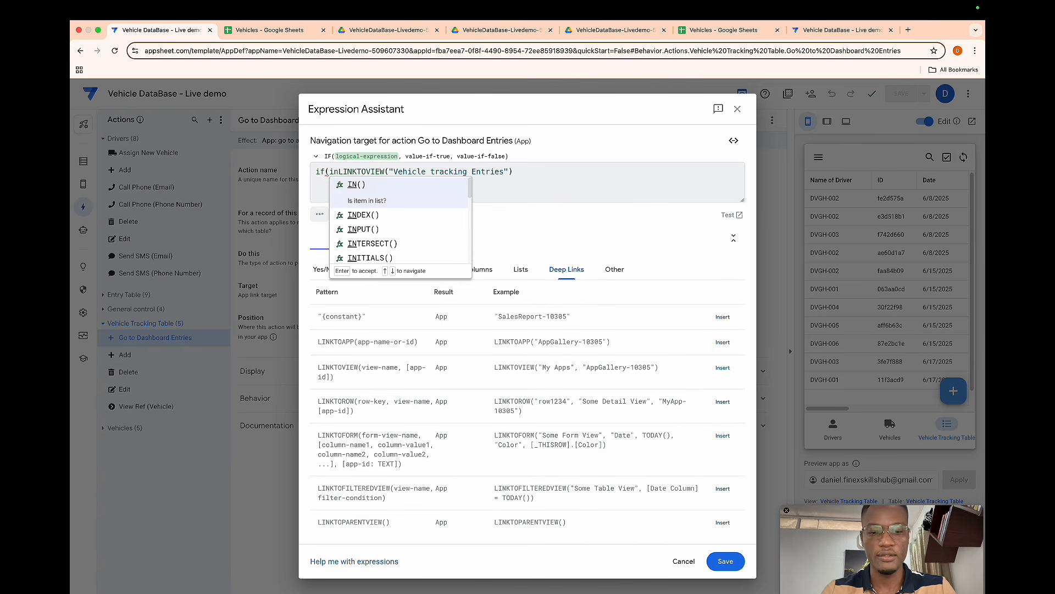
{"action": "type", "text": "(user"}
{"action": "key", "text": "Return"}
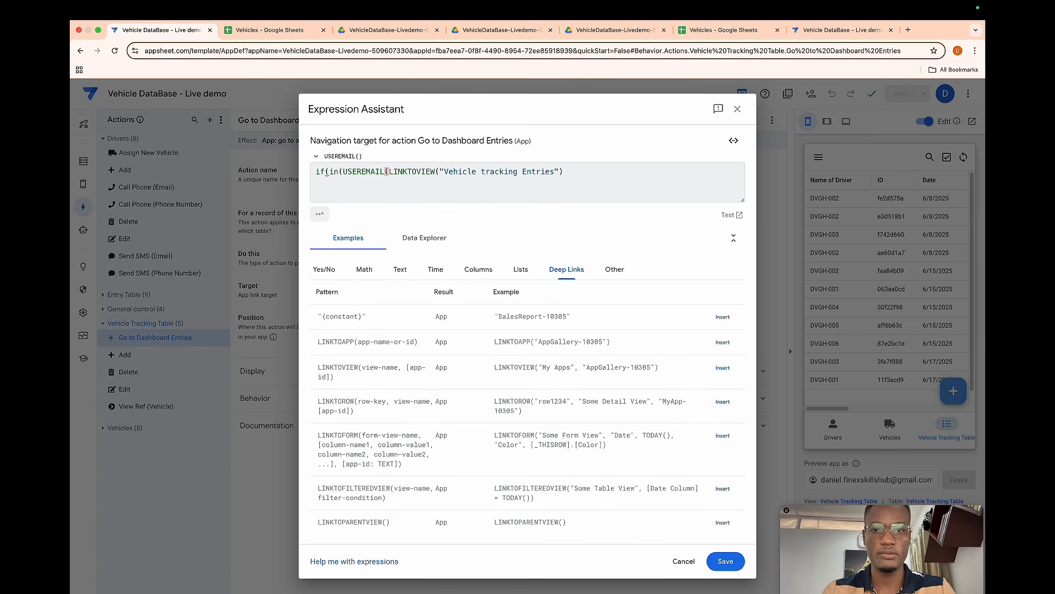
{"action": "type", "text": "),"}
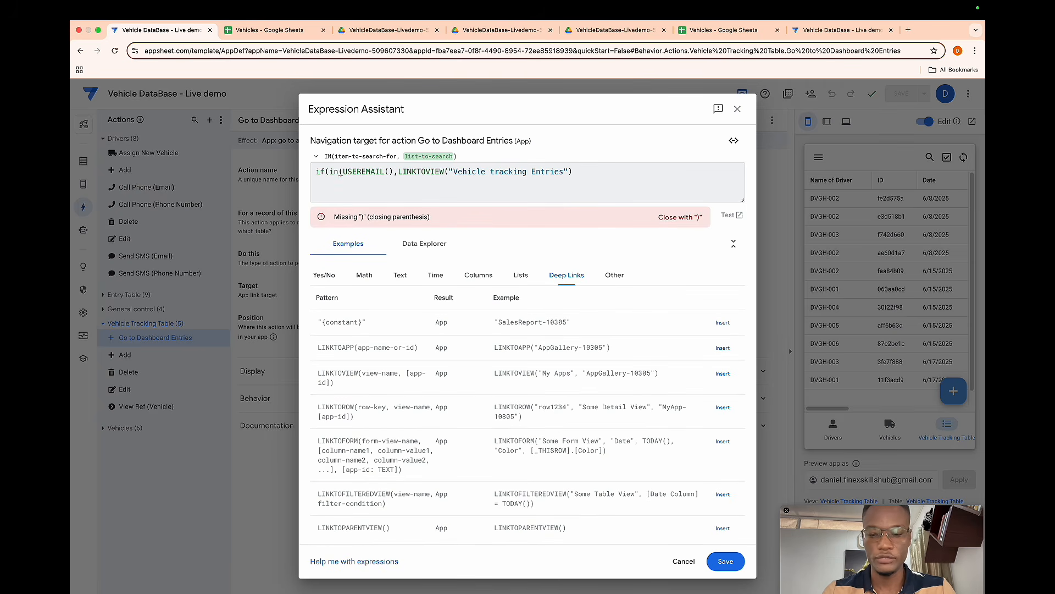
{"action": "type", "text": "gen"}
{"action": "key", "text": "BackSpace"}
{"action": "type", "text": "neral cont"}
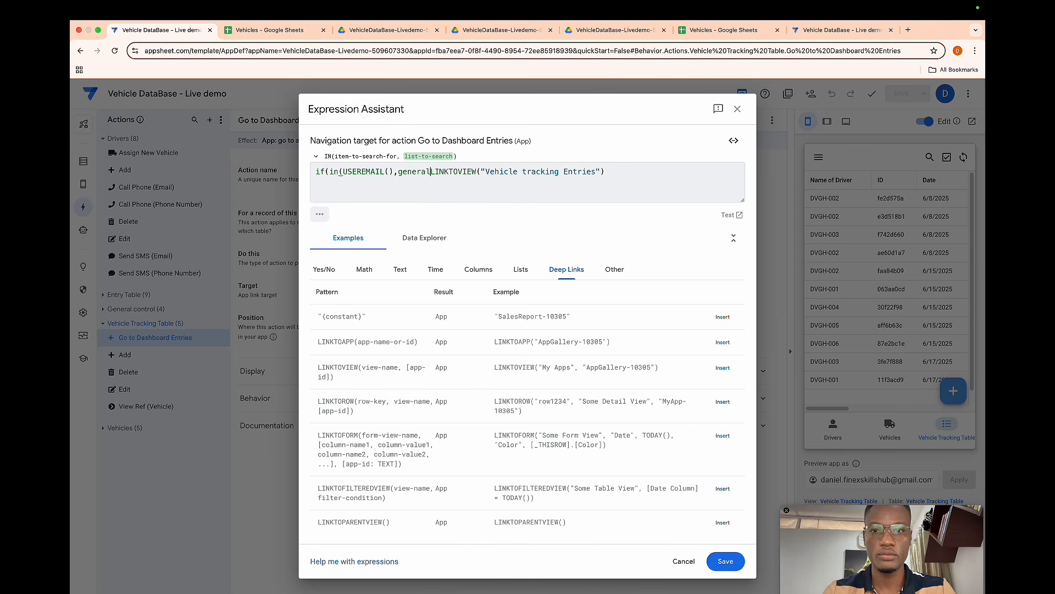
{"action": "type", "text": "rol"}
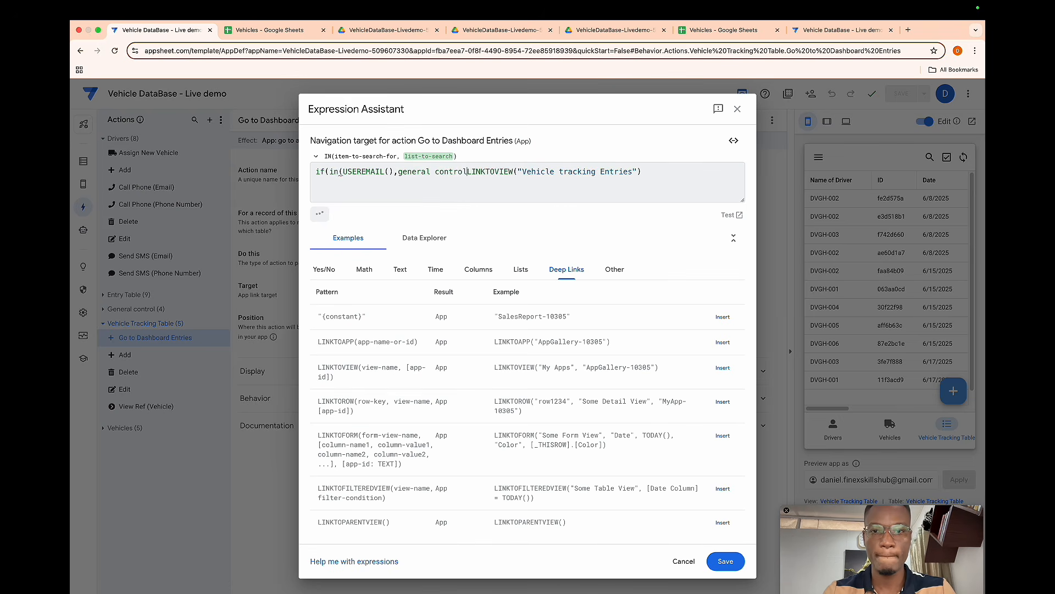
{"action": "type", "text": "[] "}
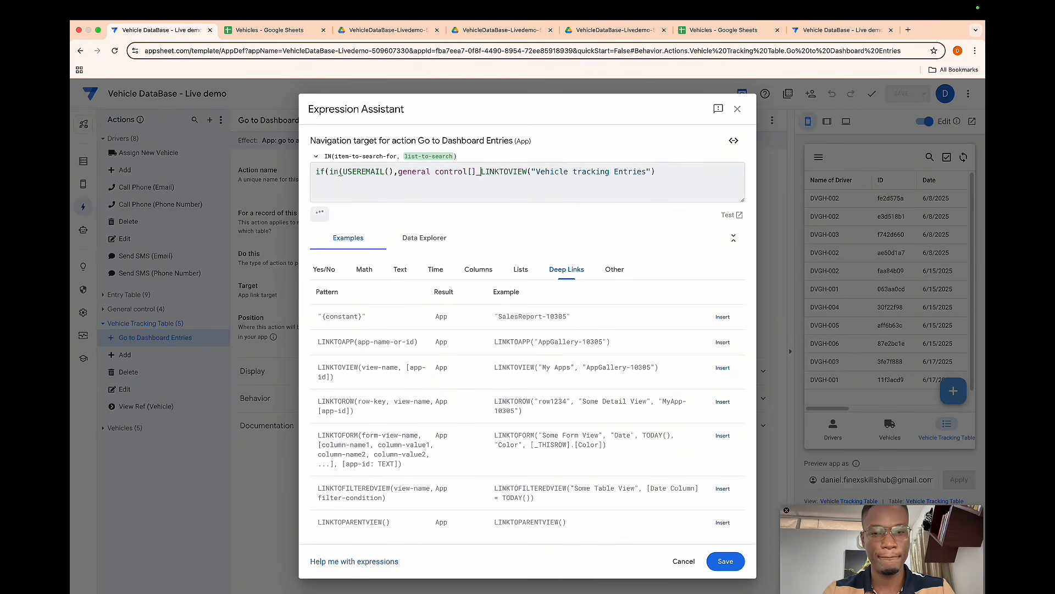
{"action": "type", "text": ")"}
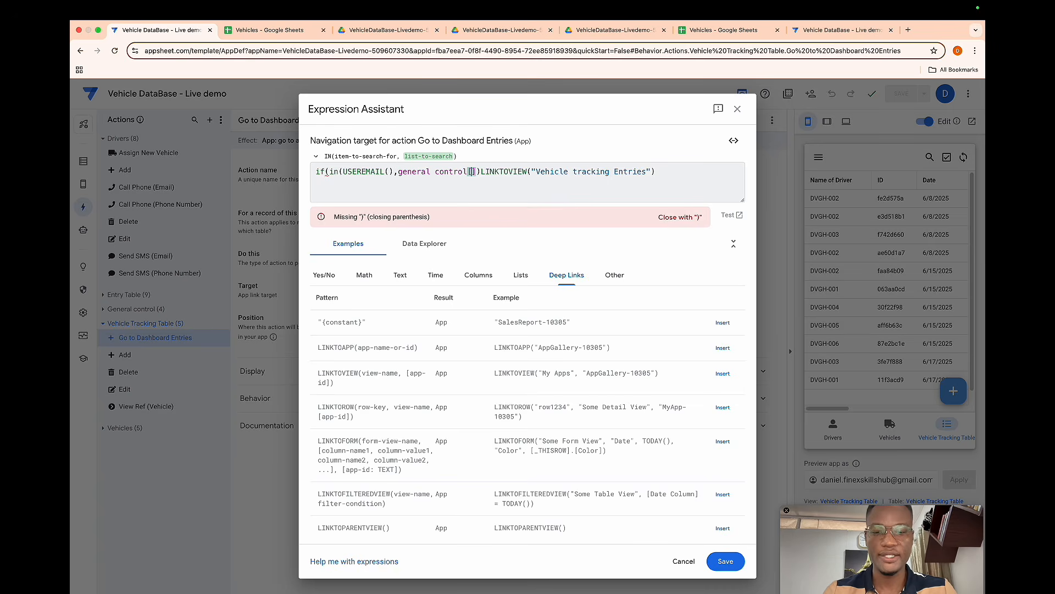
{"action": "type", "text": "ID"}
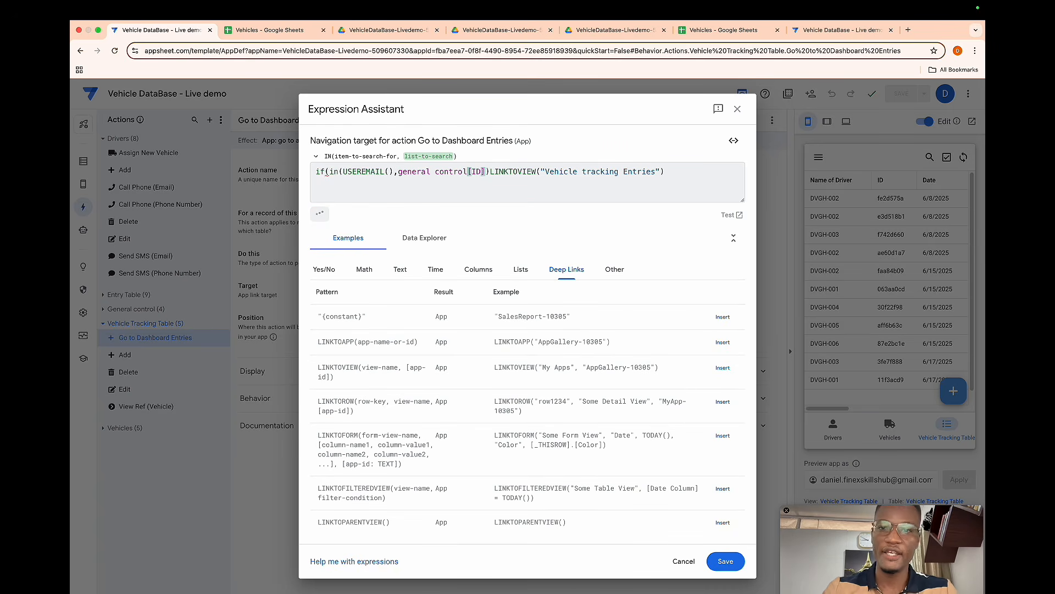
{"action": "left_click", "coordinate": [490, 172]}
{"action": "type", "text": ","}
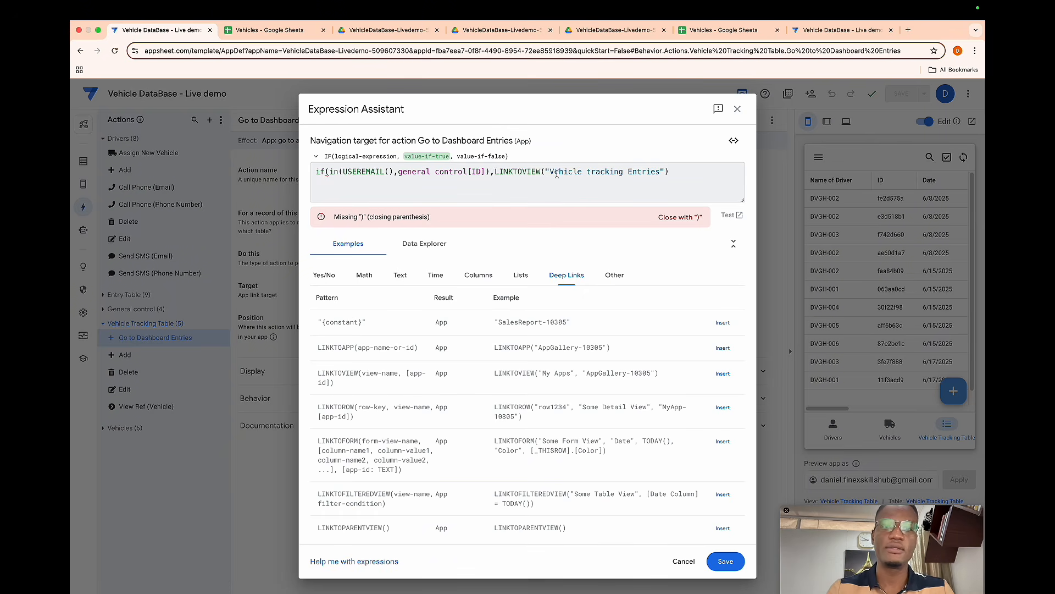
- Add LINKTOVIEW("New User") as the IF's false branch, close the parenthesis, and save the target expression
{"action": "left_click", "coordinate": [669, 174]}
{"action": "type", "text": ","}
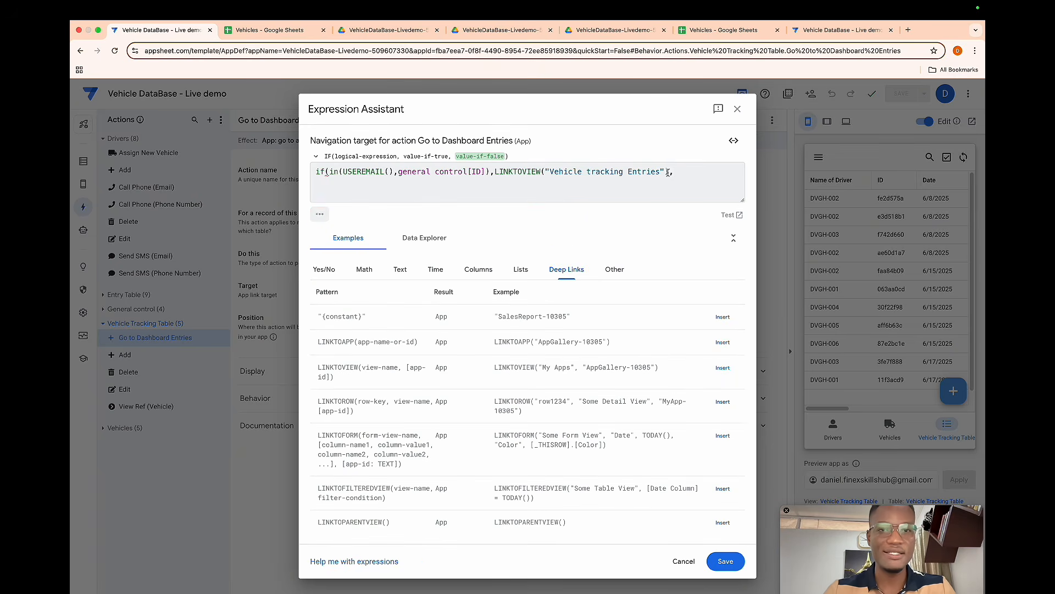
{"action": "left_click_drag", "start_coordinate": [669, 174], "coordinate": [496, 174]}
{"action": "key", "text": "super+c"}
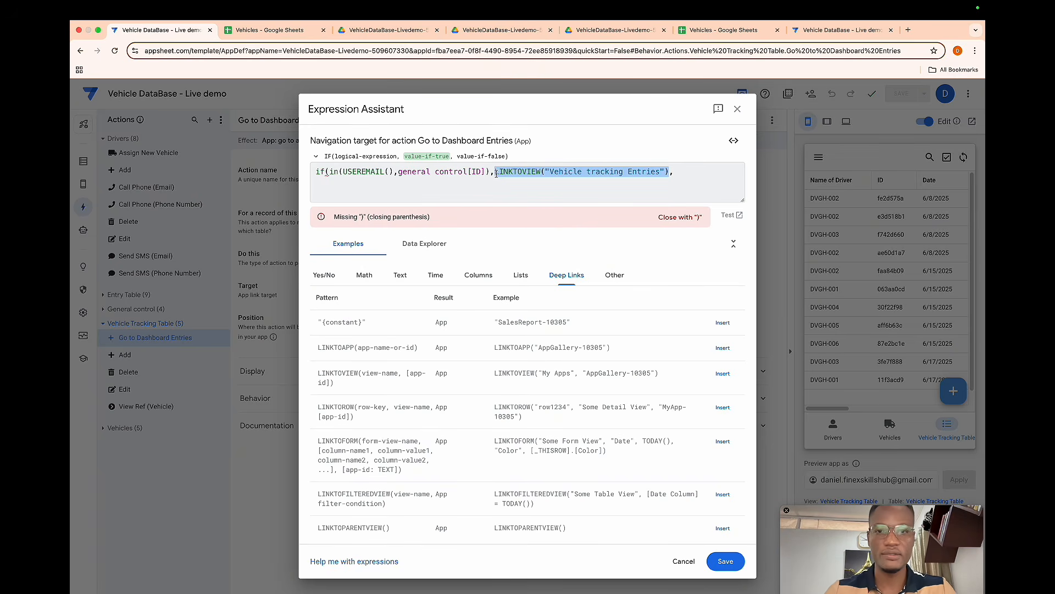
{"action": "left_click", "coordinate": [675, 172]}
{"action": "key", "text": "super+v"}
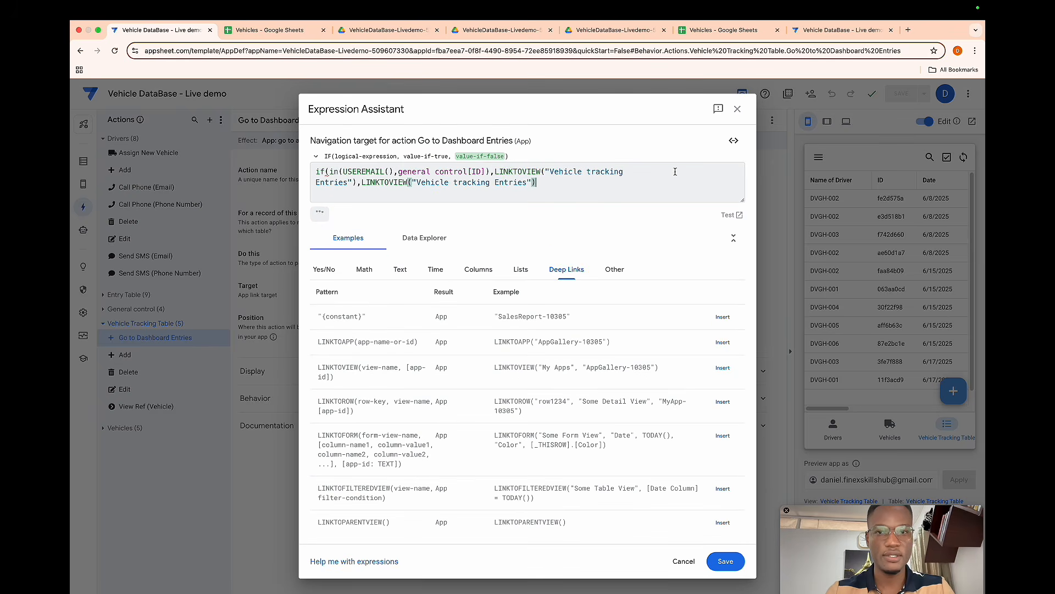
{"action": "double_click", "coordinate": [472, 181]}
{"action": "key", "text": "BackSpace"}
{"action": "key", "text": "BackSpace"}
{"action": "key", "text": "BackSpace"}
{"action": "key", "text": "BackSpace"}
{"action": "key", "text": "BackSpace"}
{"action": "key", "text": "BackSpace"}
{"action": "key", "text": "BackSpace"}
{"action": "key", "text": "BackSpace"}
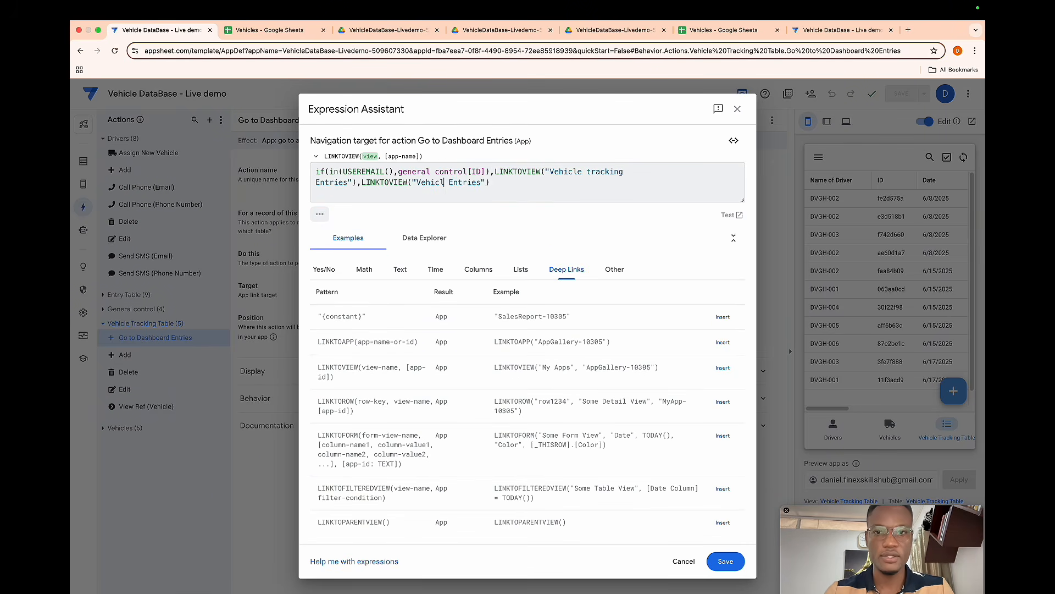
{"action": "key", "text": "BackSpace"}
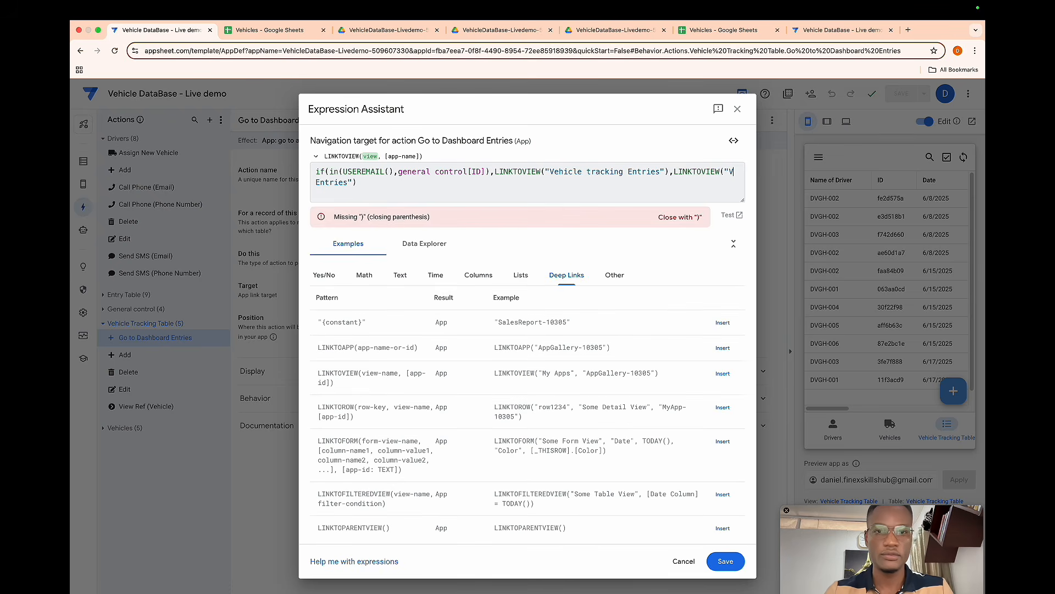
{"action": "key", "text": "shift+Right"}
{"action": "key", "text": "shift+Right"}
{"action": "key", "text": "shift+Right"}
{"action": "key", "text": "shift+Right"}
{"action": "key", "text": "shift+Right"}
{"action": "key", "text": "shift+Right"}
{"action": "key", "text": "shift+Right"}
{"action": "key", "text": "shift+Right"}
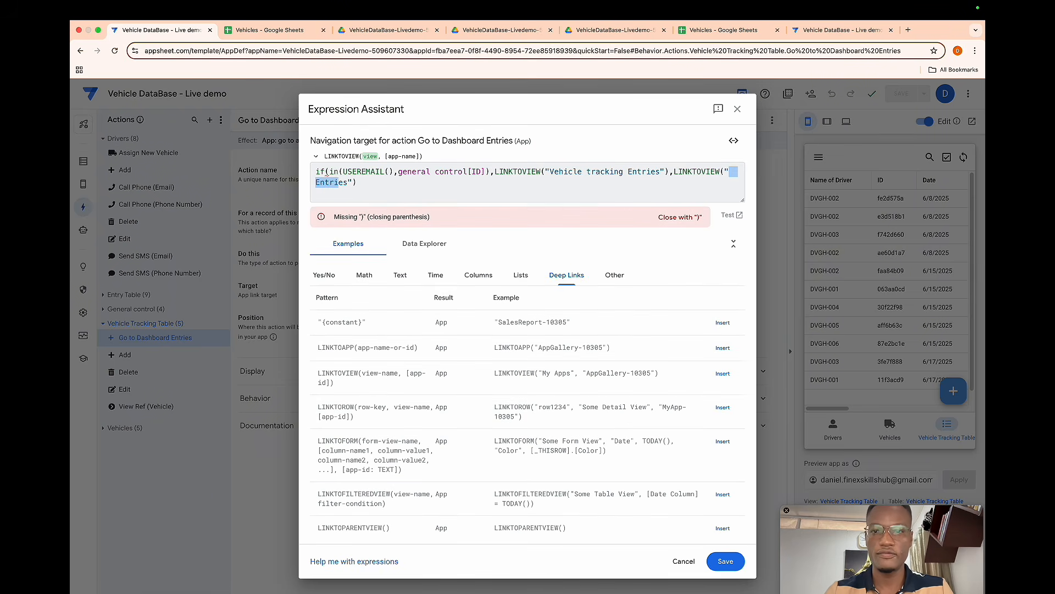
{"action": "type", "text": "New User\""}
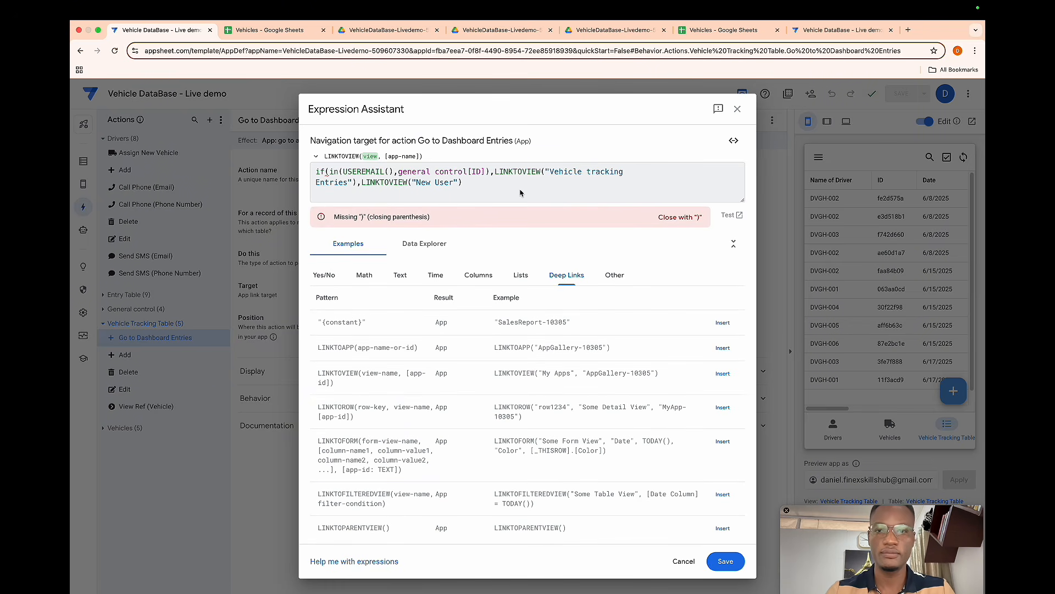
{"action": "type", "text": ")"}
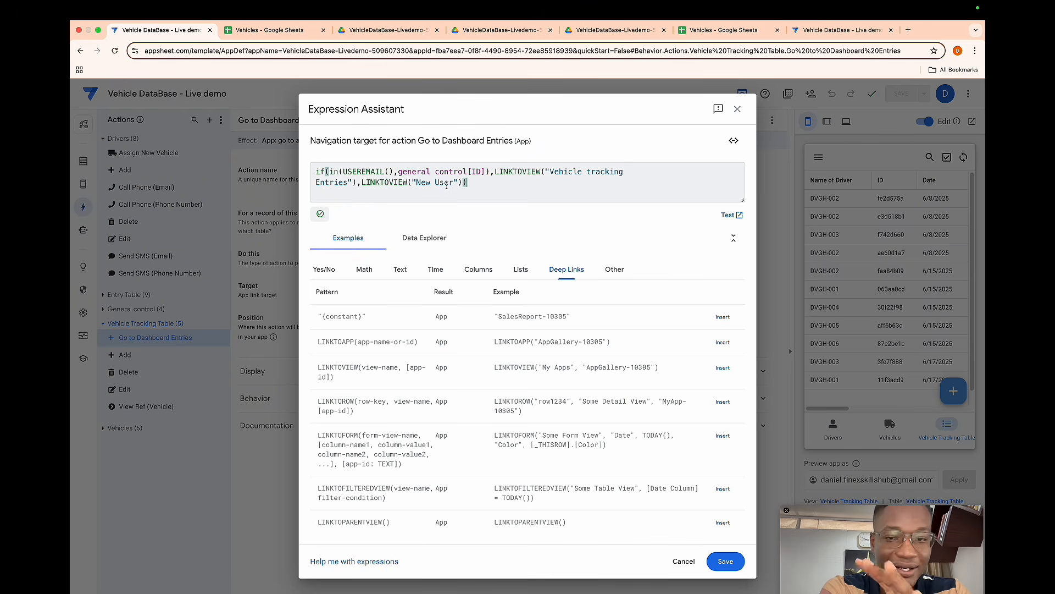
{"action": "left_click", "coordinate": [729, 562]}
- Save the app and test the Go to Dashboard Entries action in the preview, then return to the table
{"action": "left_click", "coordinate": [903, 90]}
{"action": "left_click", "coordinate": [902, 92]}
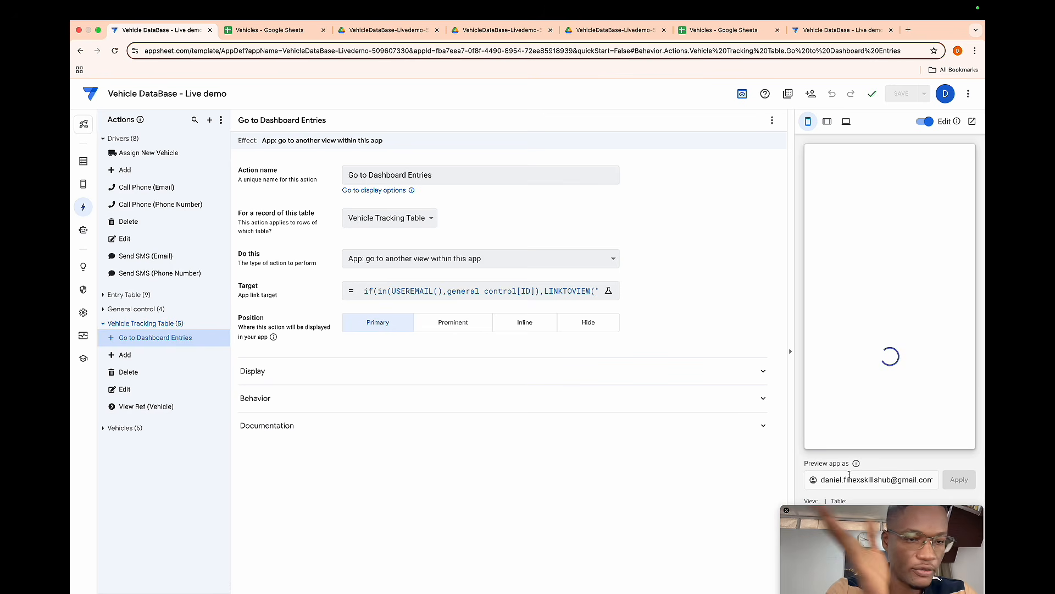
{"action": "left_click", "coordinate": [946, 427]}
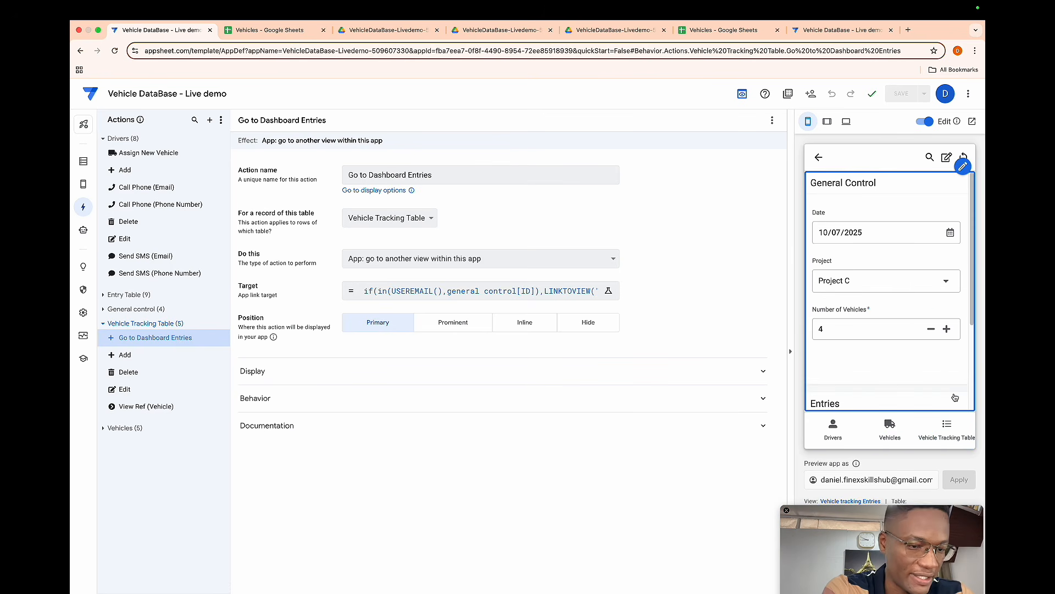
{"action": "left_click", "coordinate": [817, 159]}
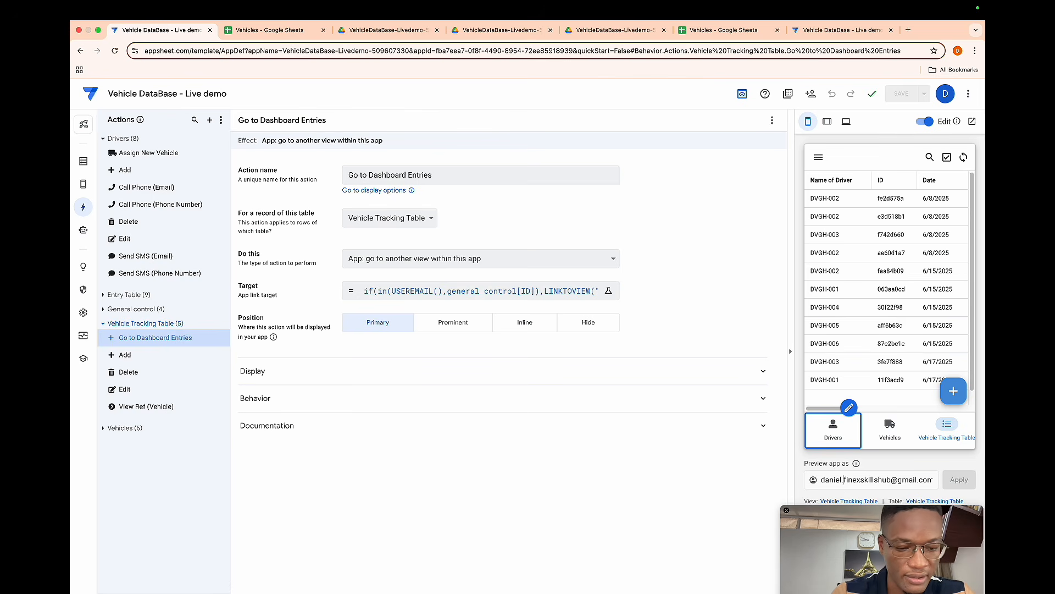
- Preview the app as a different user's e-mail and test the Go to Dashboard Entries action again
{"action": "left_click", "coordinate": [844, 480]}
{"action": "key", "text": "BackSpace"}
{"action": "key", "text": "BackSpace"}
{"action": "key", "text": "BackSpace"}
{"action": "key", "text": "BackSpace"}
{"action": "key", "text": "BackSpace"}
{"action": "key", "text": "BackSpace"}
{"action": "key", "text": "BackSpace"}
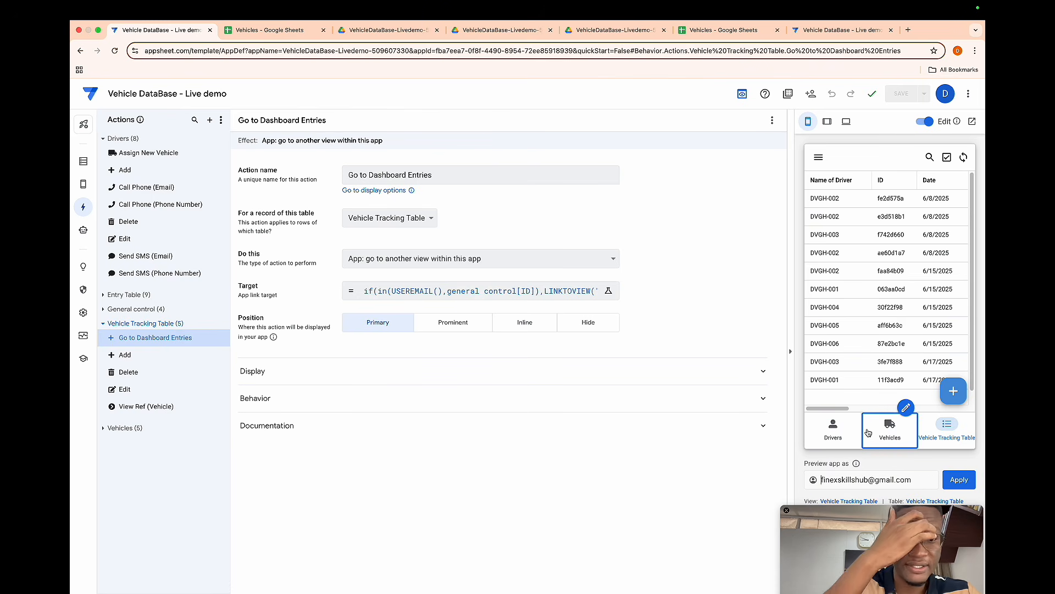
{"action": "left_click", "coordinate": [946, 482]}
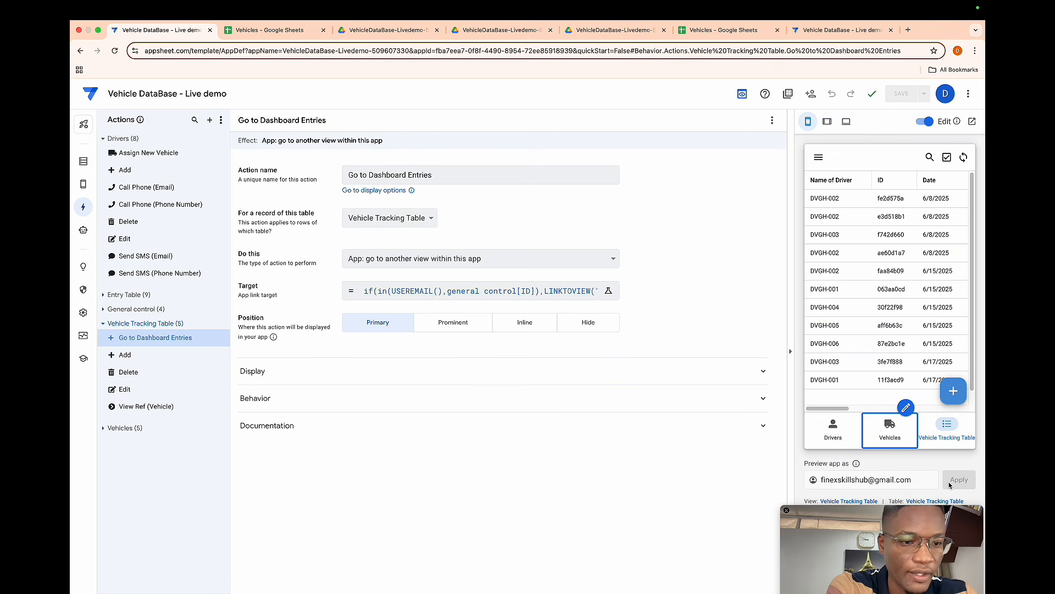
{"action": "left_click", "coordinate": [951, 396]}
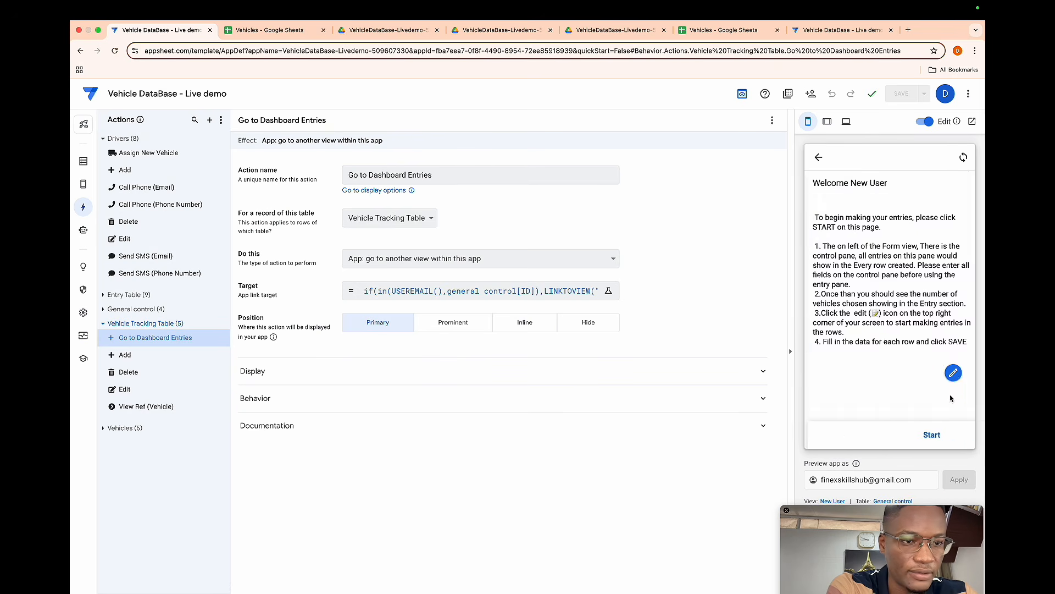
{"action": "scroll", "coordinate": [914, 334], "scroll_direction": "down", "scroll_amount": 3}
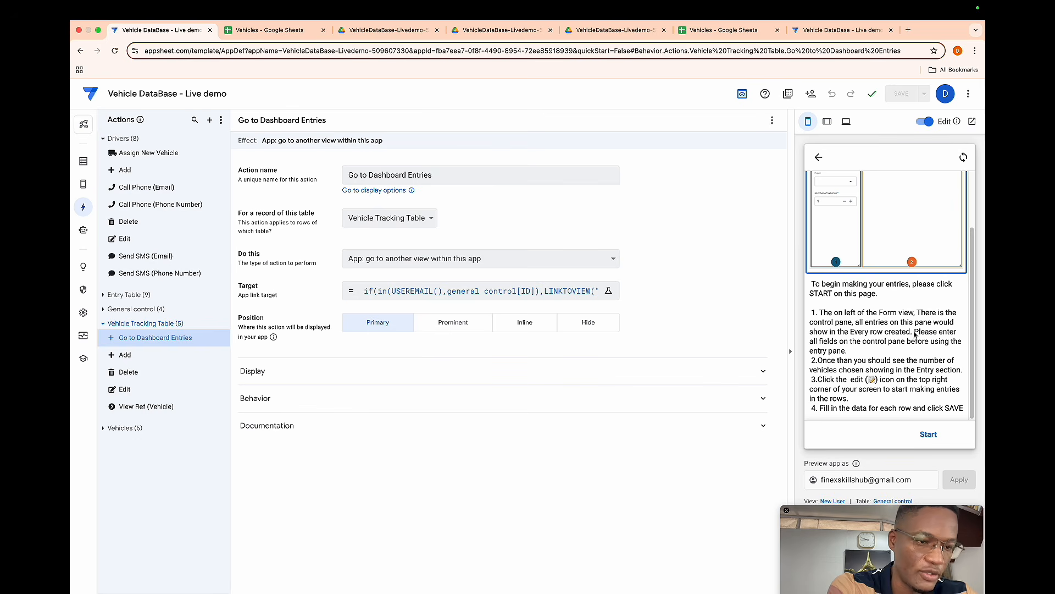
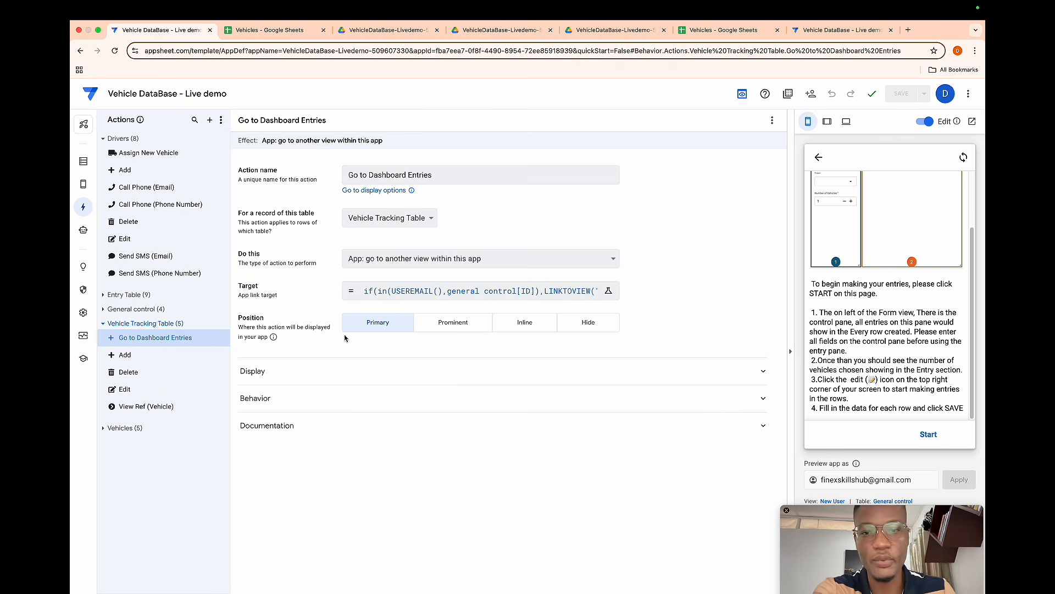
- Ask ChatGPT for an Apps Script function that appends 20 Entry table rows per unprocessed General Control row, and copy the generated code
{"action": "key", "text": "ctrl+Right"}
{"action": "left_click", "coordinate": [440, 287]}
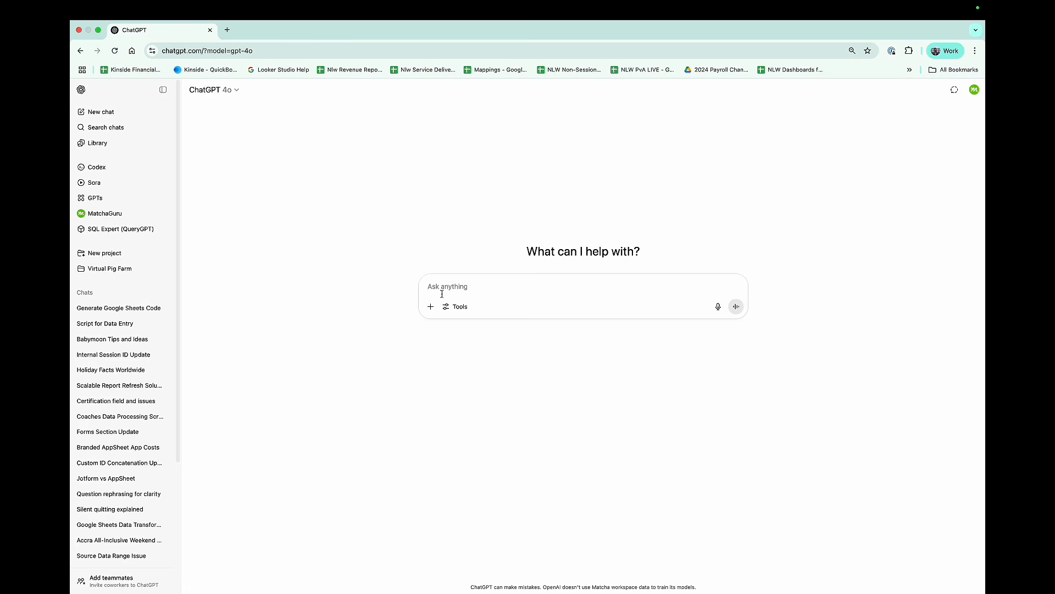
{"action": "type", "text": "Write a Google Apps Script function that opens a specific Google Sheet using SpreadsheetApp.openByUrl(), reads data from a sheet named 'General Control', and for each row where column A has a value and column E is blank, appends 20 rows to another sheet called 'Entry table'. Each new row should have a sequential number in column A, copy the value from column B, and set index numbers in column I. Finally, mark the original row as 'Done' in column E."}
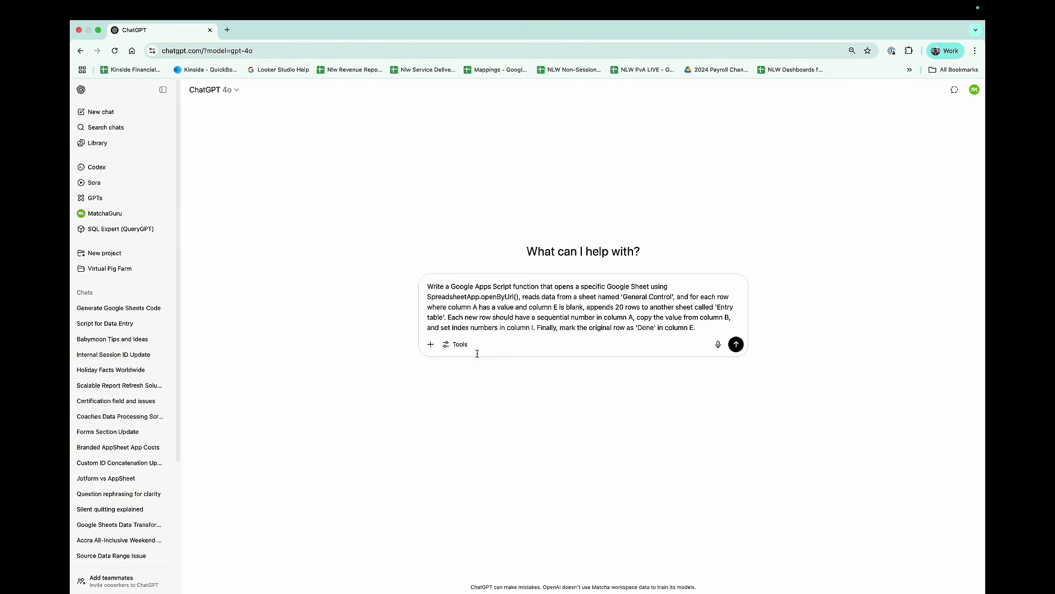
{"action": "left_click_drag", "start_coordinate": [428, 298], "coordinate": [520, 297]}
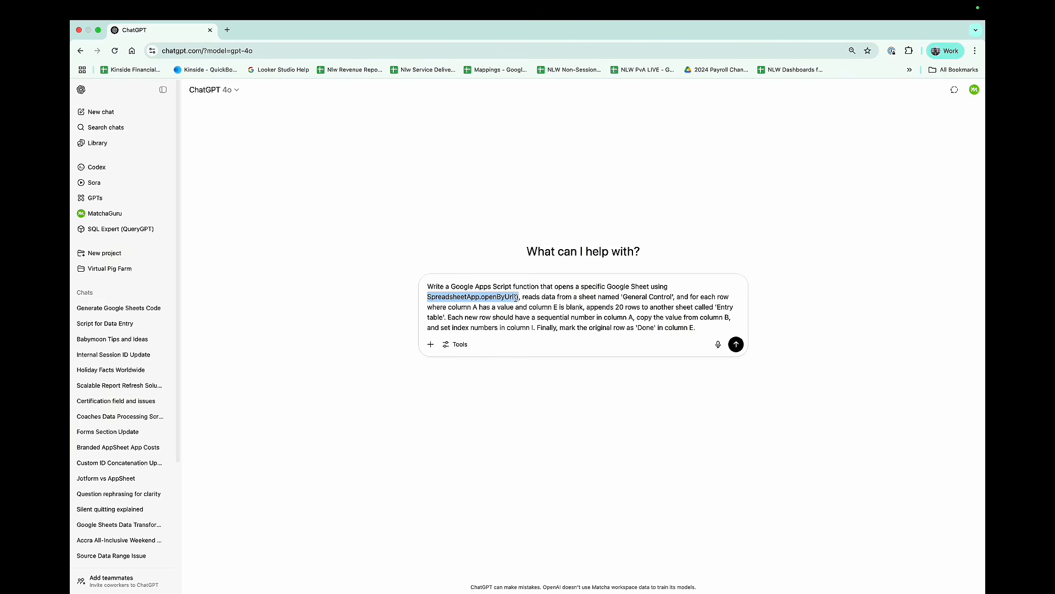
{"action": "left_click", "coordinate": [516, 298]}
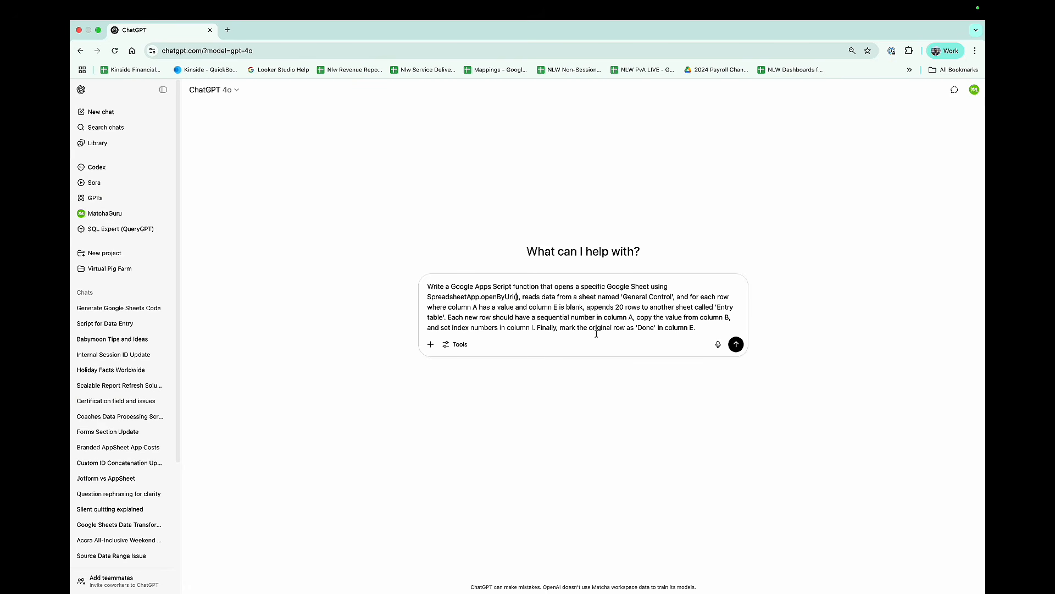
{"action": "left_click", "coordinate": [736, 344]}
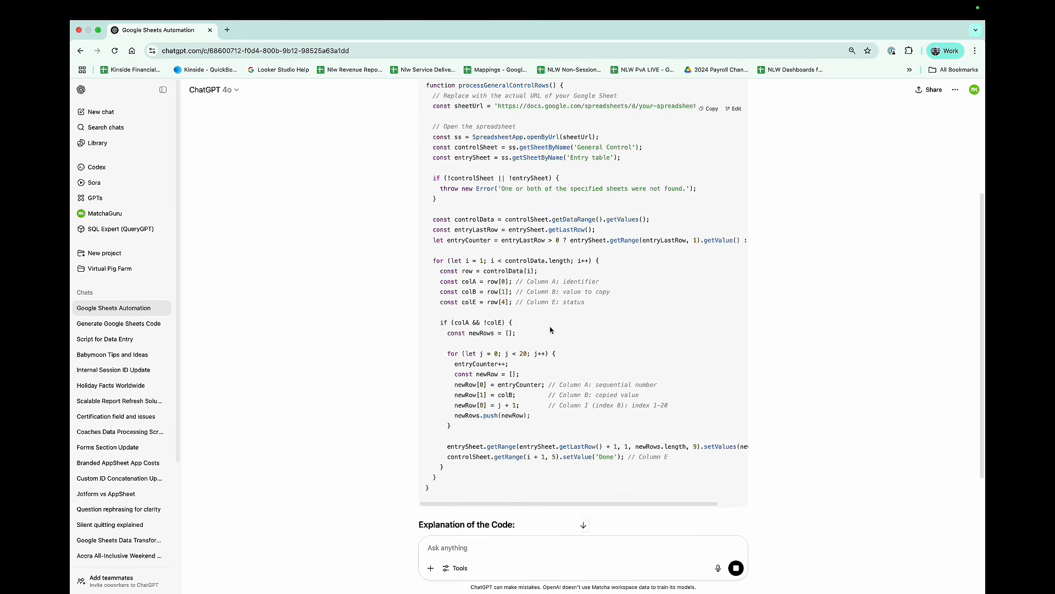
{"action": "scroll", "coordinate": [550, 326], "scroll_direction": "up", "scroll_amount": 6}
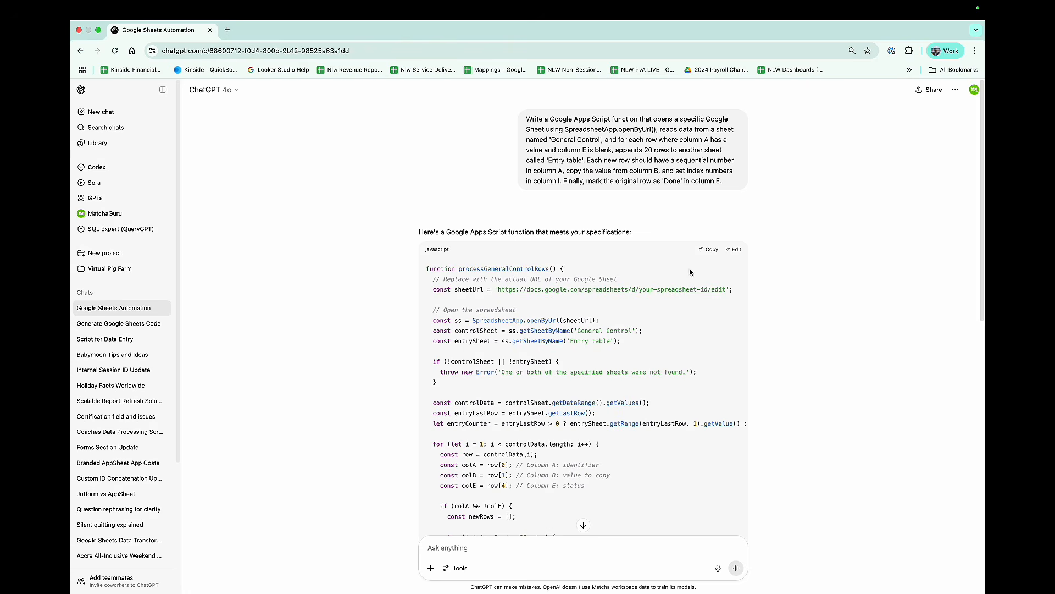
{"action": "left_click", "coordinate": [706, 254]}
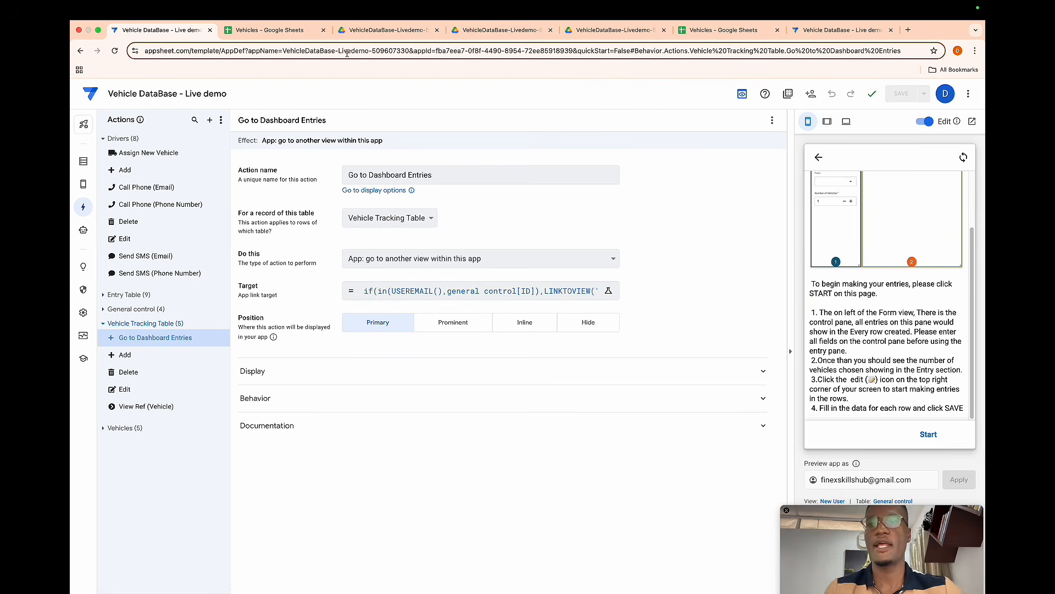
- Create a new Google Apps Script project in the app's Drive data folder and replace Code.gs with the copied code
{"action": "left_click", "coordinate": [384, 30]}
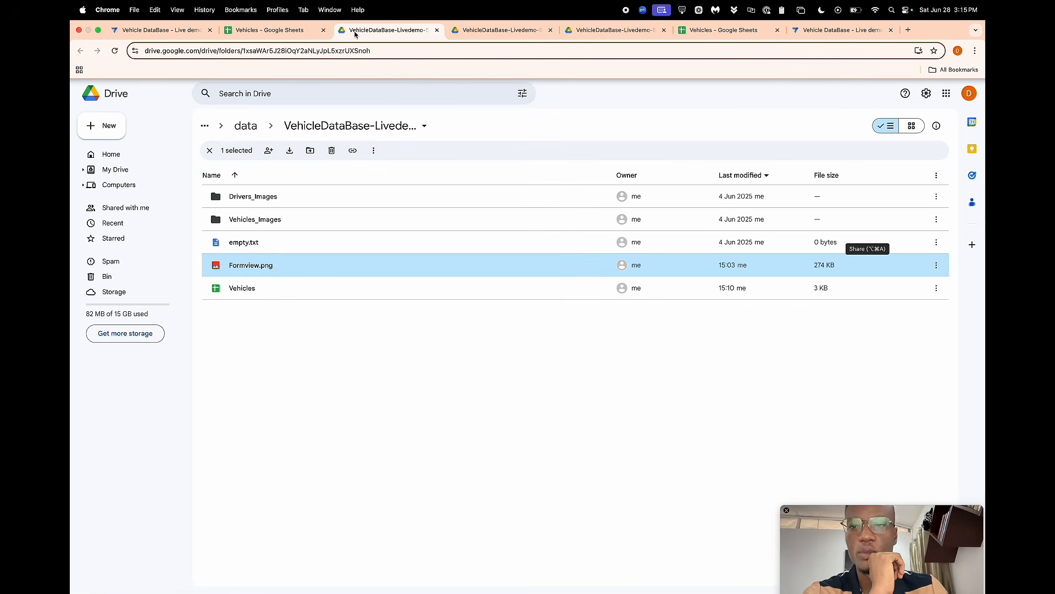
{"action": "left_click", "coordinate": [109, 125]}
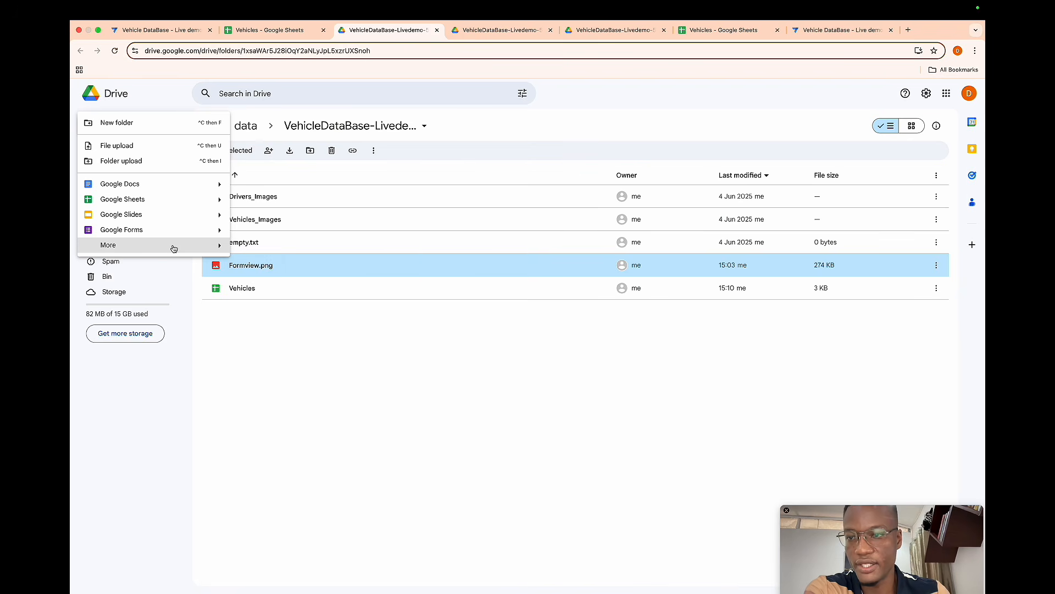
{"action": "mouse_move", "coordinate": [174, 247]}
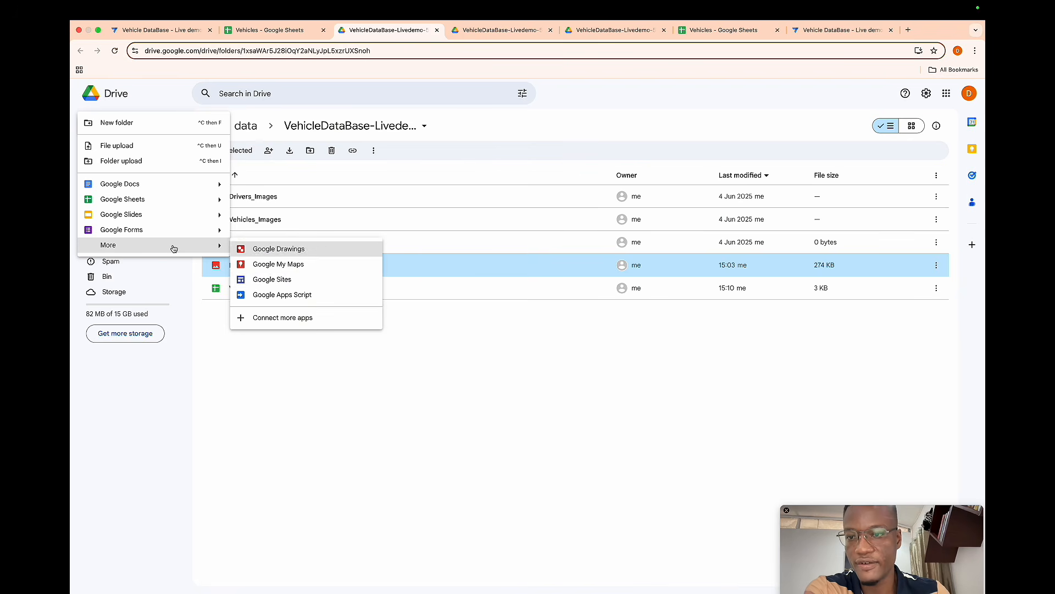
{"action": "left_click", "coordinate": [261, 294]}
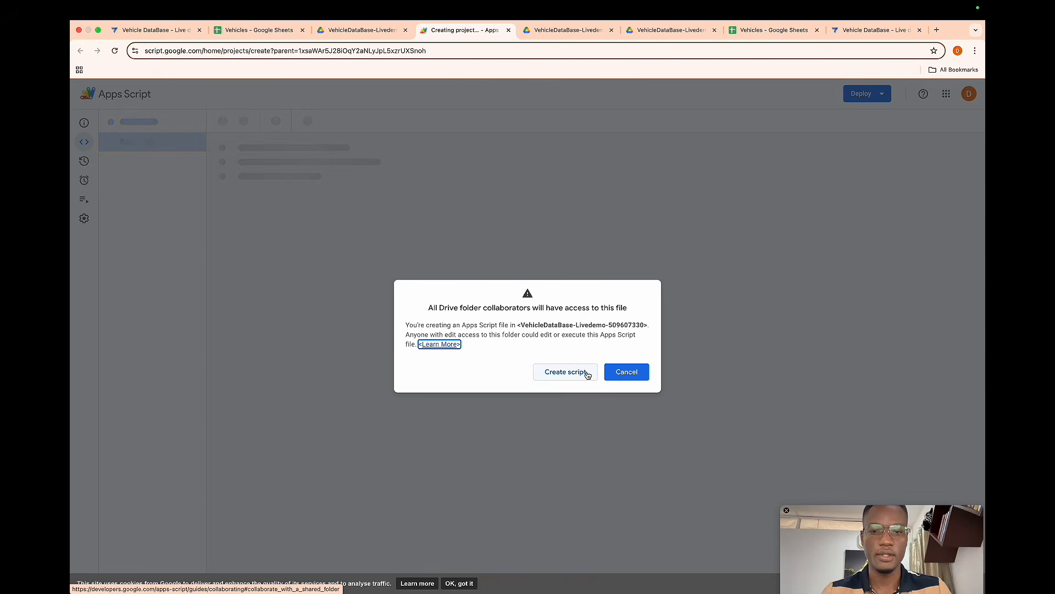
{"action": "left_click", "coordinate": [583, 372]}
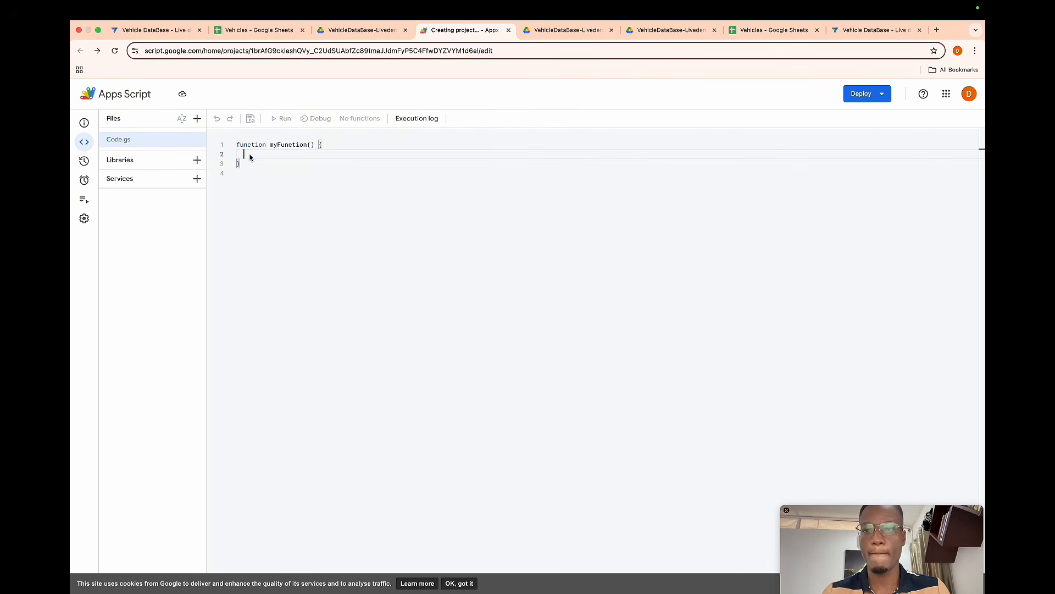
{"action": "left_click", "coordinate": [249, 154]}
{"action": "key", "text": "ctrl+a"}
{"action": "key", "text": "ctrl+v"}
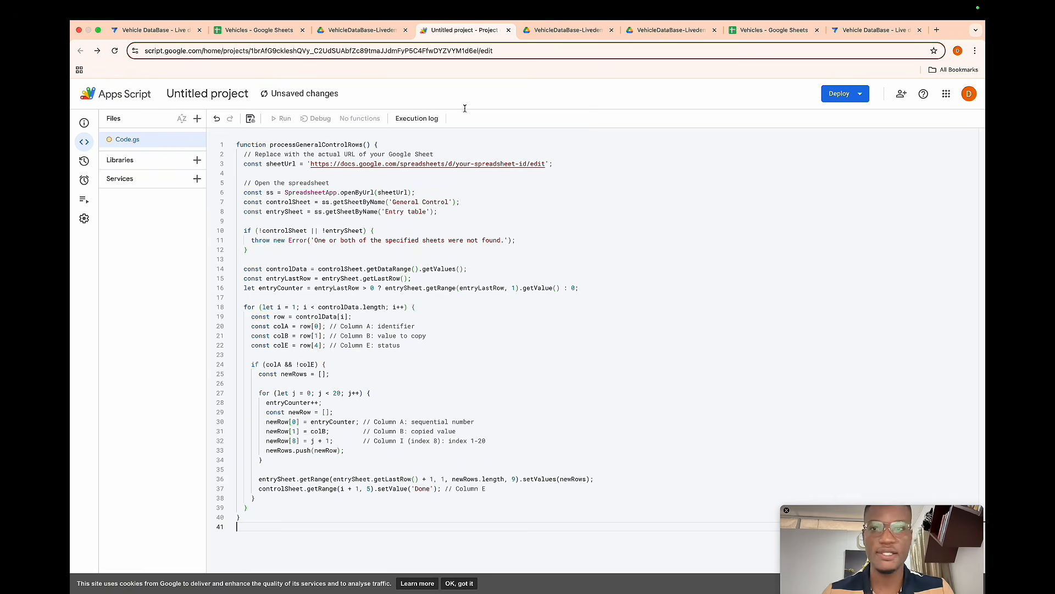
- Replace the placeholder sheetUrl in the script with the Vehicles spreadsheet's URL
{"action": "left_click", "coordinate": [258, 30]}
{"action": "left_click", "coordinate": [263, 50]}
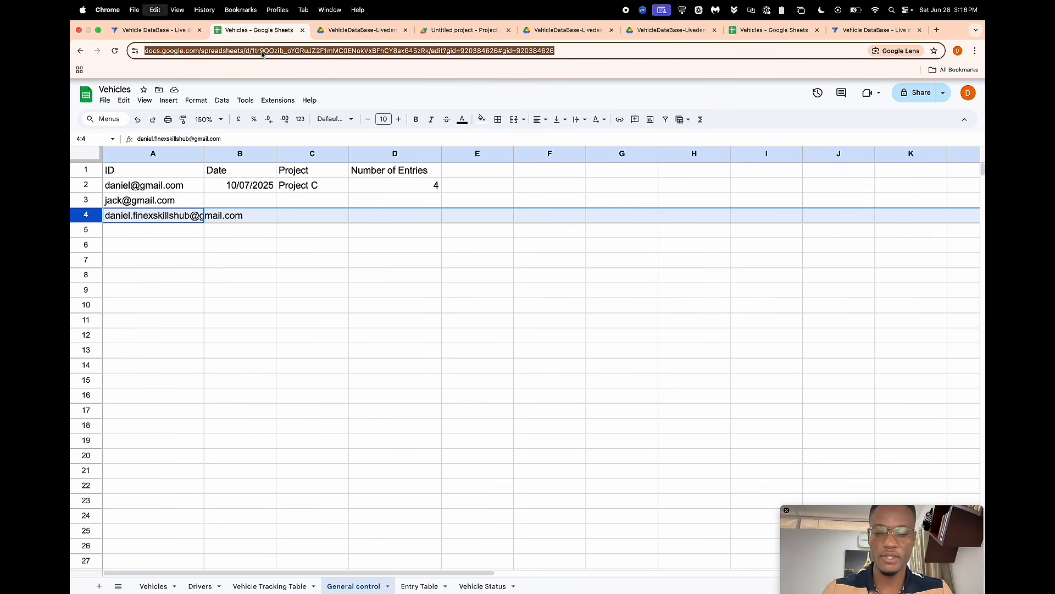
{"action": "left_click", "coordinate": [451, 30]}
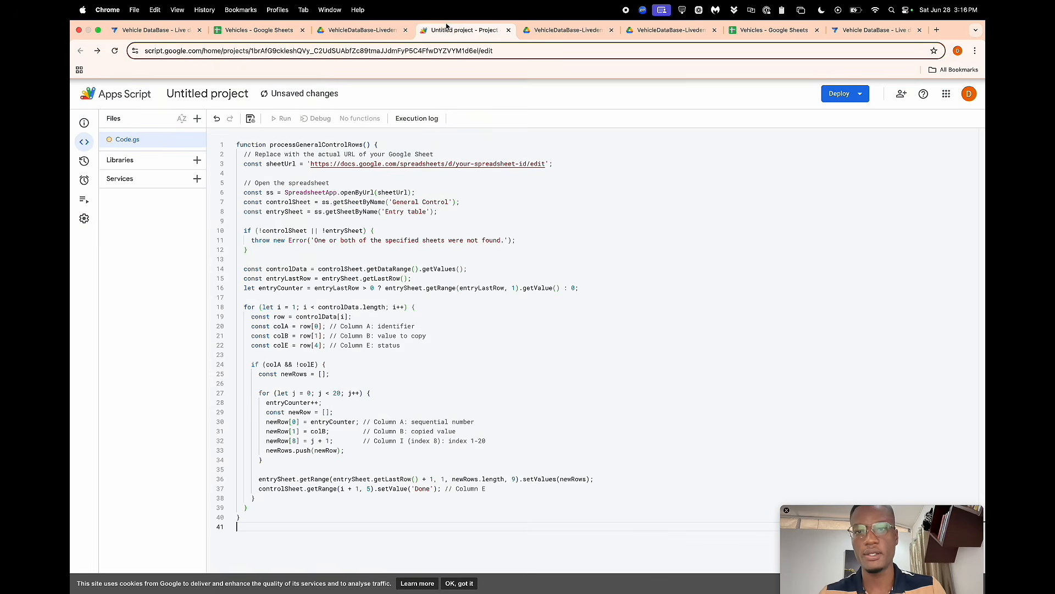
{"action": "left_click_drag", "start_coordinate": [311, 163], "coordinate": [544, 166]}
{"action": "key", "text": "super+v"}
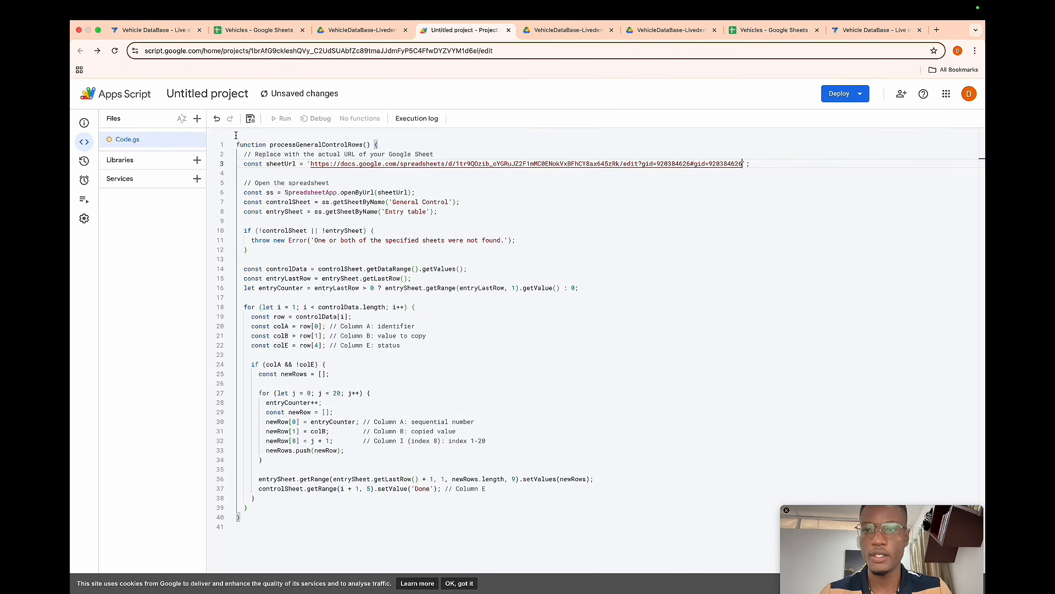
- Rename the Apps Script project to Multiple rows script
{"action": "left_click", "coordinate": [179, 93]}
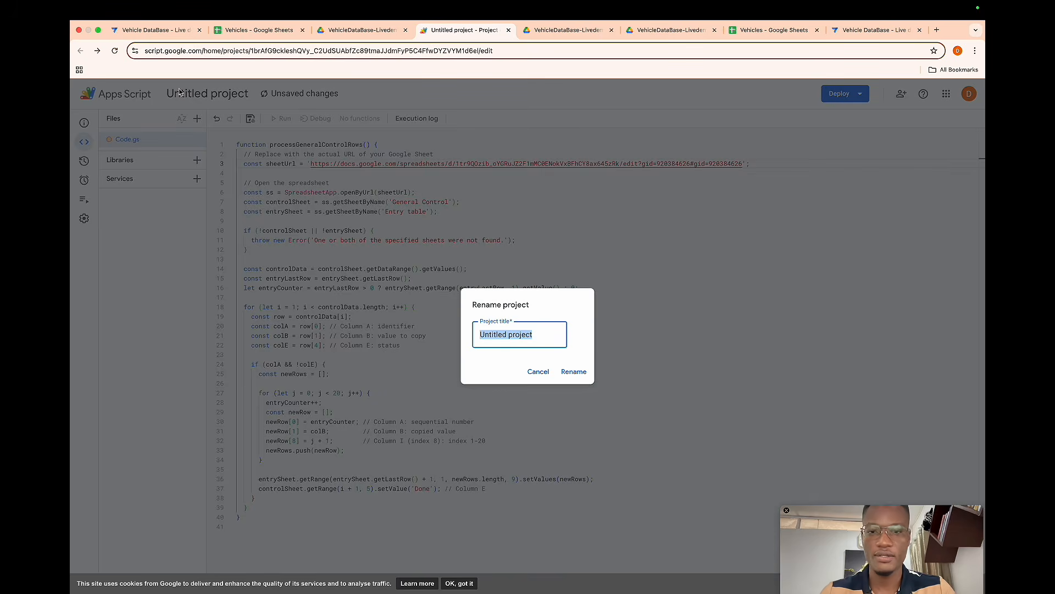
{"action": "type", "text": "Multipl"}
{"action": "key", "text": "BackSpace"}
{"action": "key", "text": "BackSpace"}
{"action": "key", "text": "BackSpace"}
{"action": "type", "text": "iple ro"}
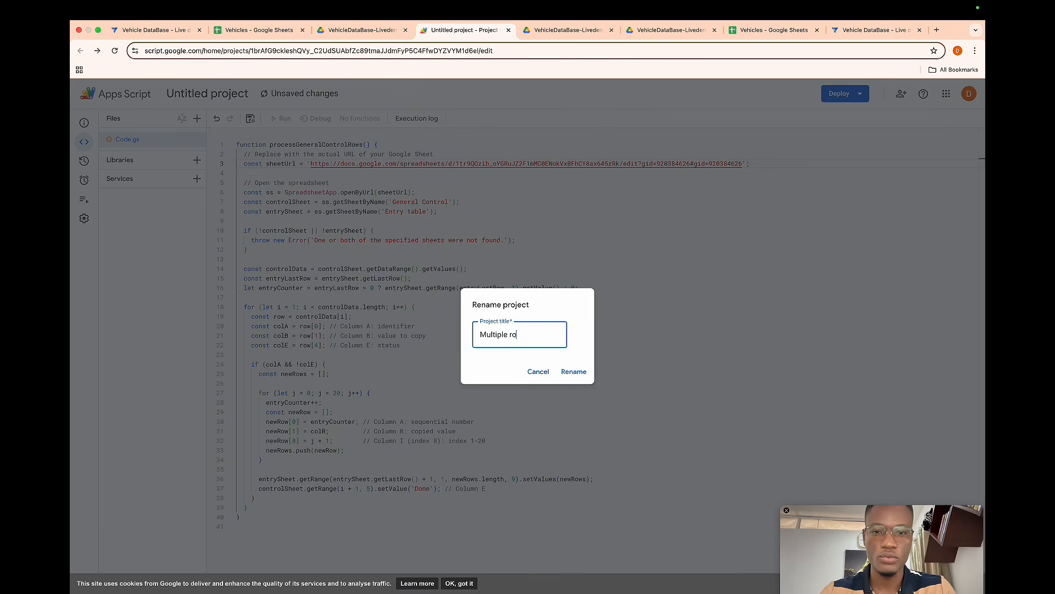
{"action": "type", "text": "ws script"}
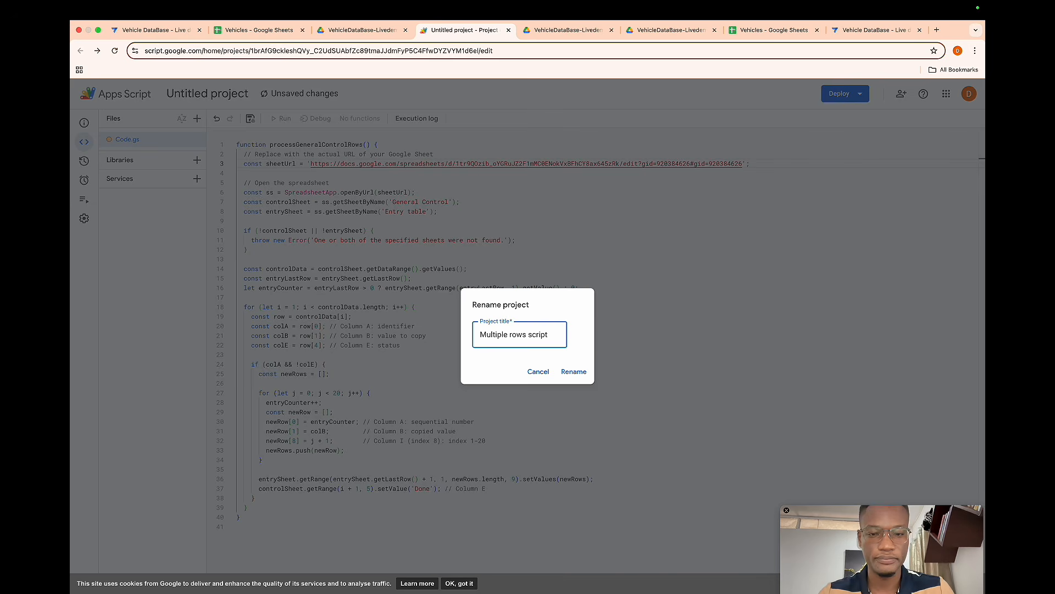
{"action": "left_click", "coordinate": [566, 369]}
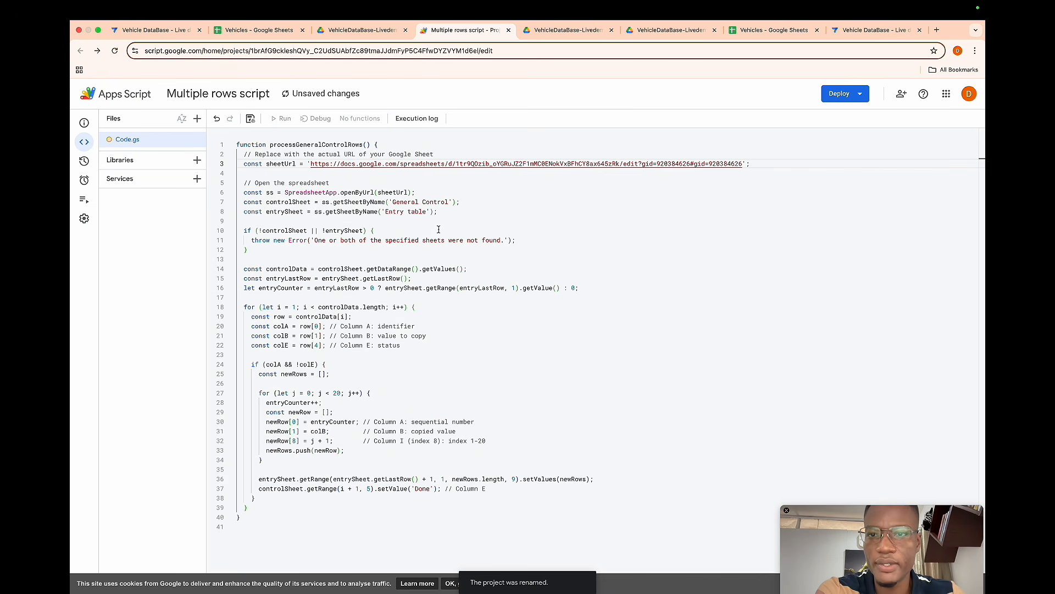
- Save and run the processGeneralControlRows function, authorising the script with the Google account
{"action": "left_click", "coordinate": [251, 119]}
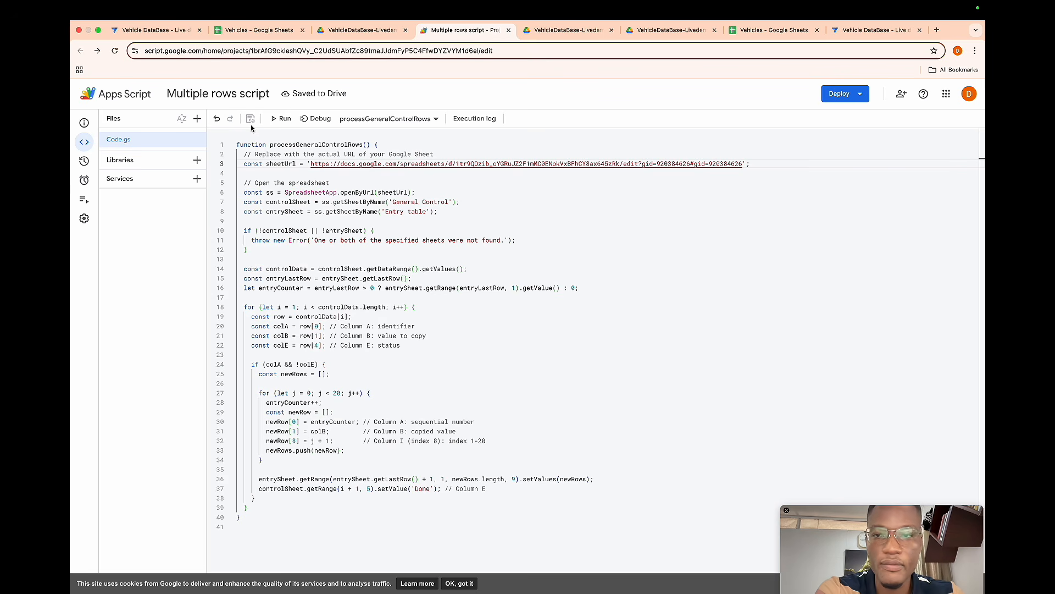
{"action": "left_click", "coordinate": [283, 119]}
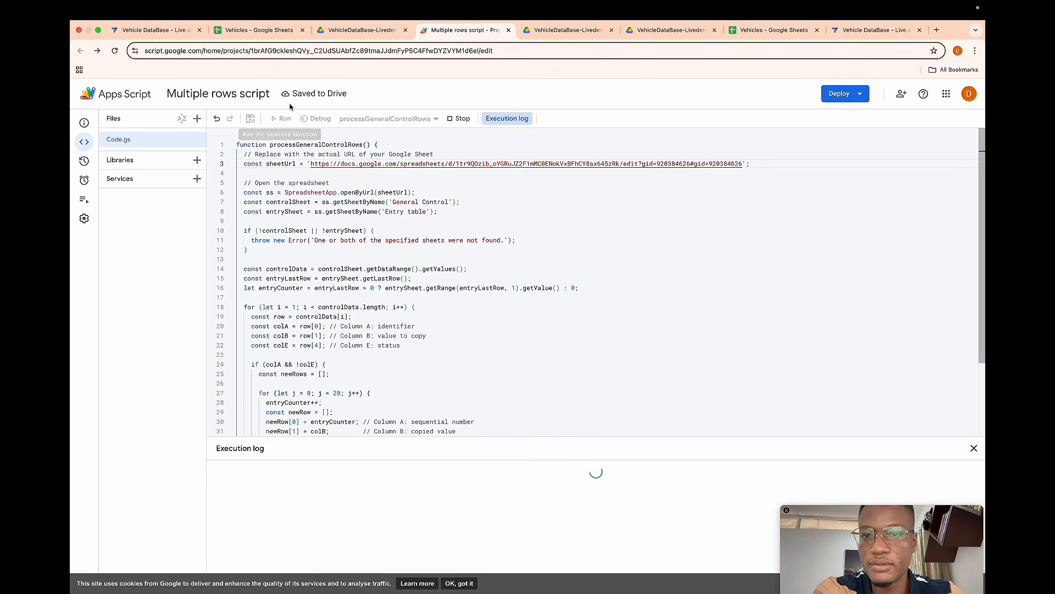
{"action": "left_click", "coordinate": [256, 30]}
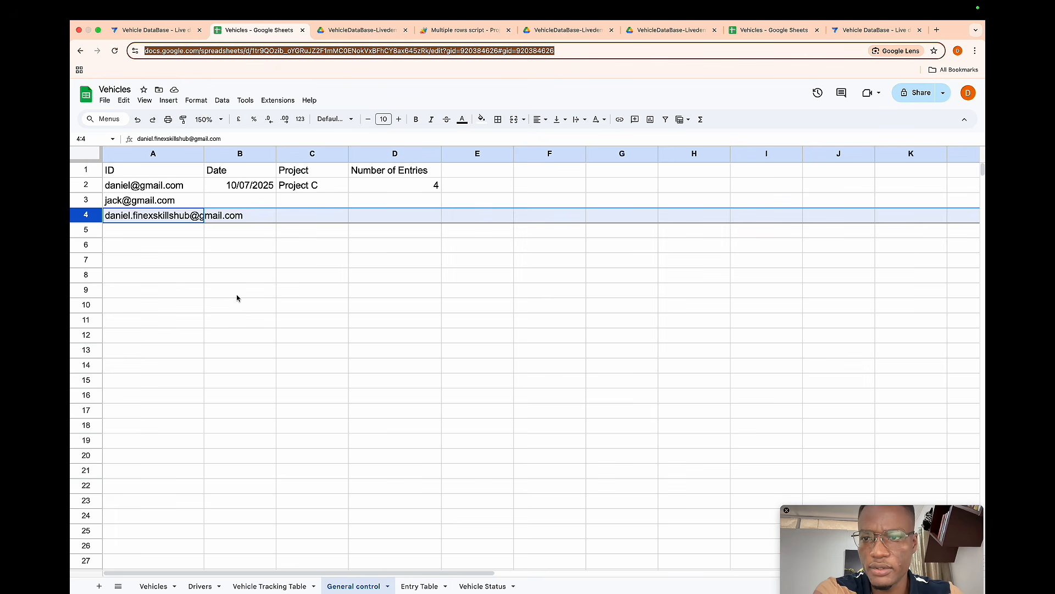
{"action": "left_click", "coordinate": [289, 291]}
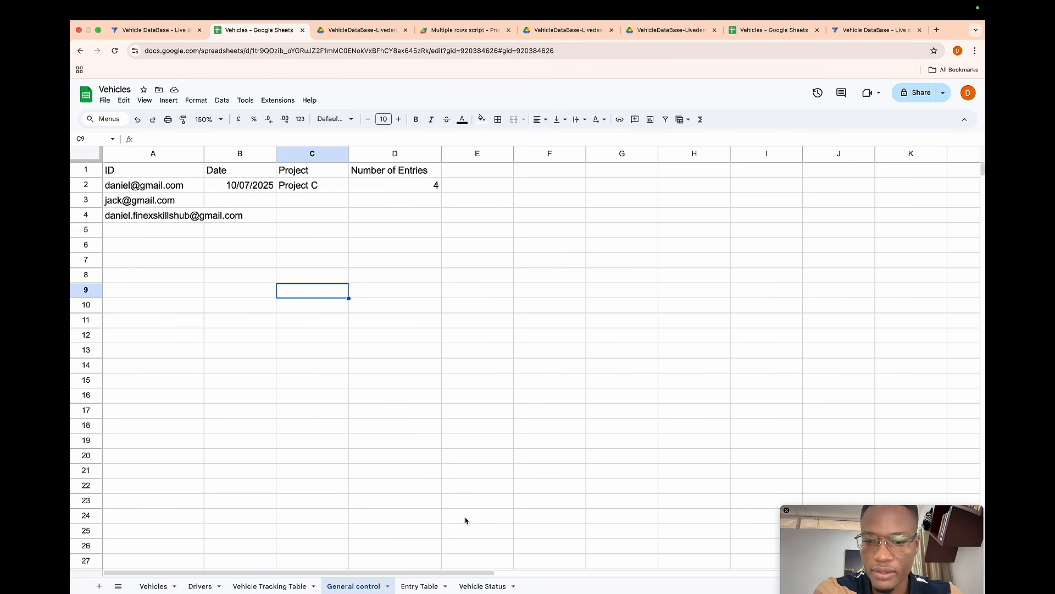
{"action": "left_click", "coordinate": [420, 586]}
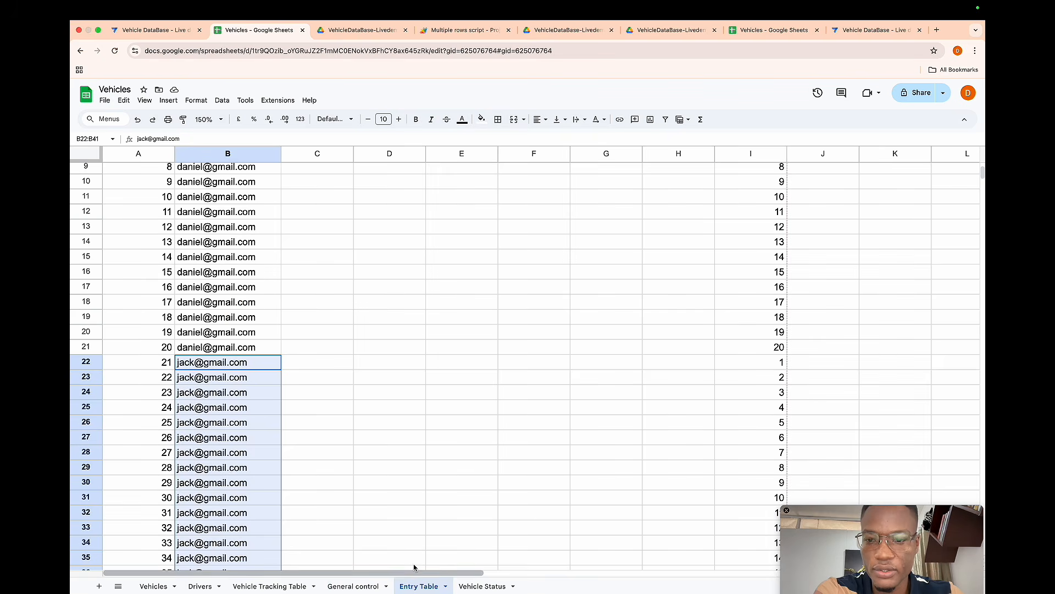
{"action": "left_click", "coordinate": [464, 30]}
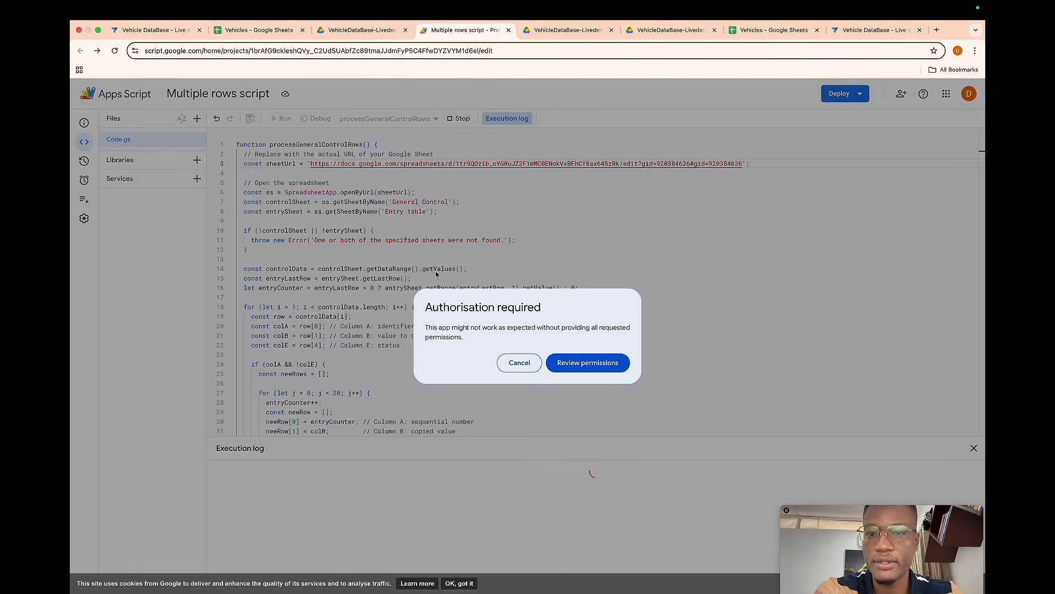
{"action": "left_click", "coordinate": [594, 362]}
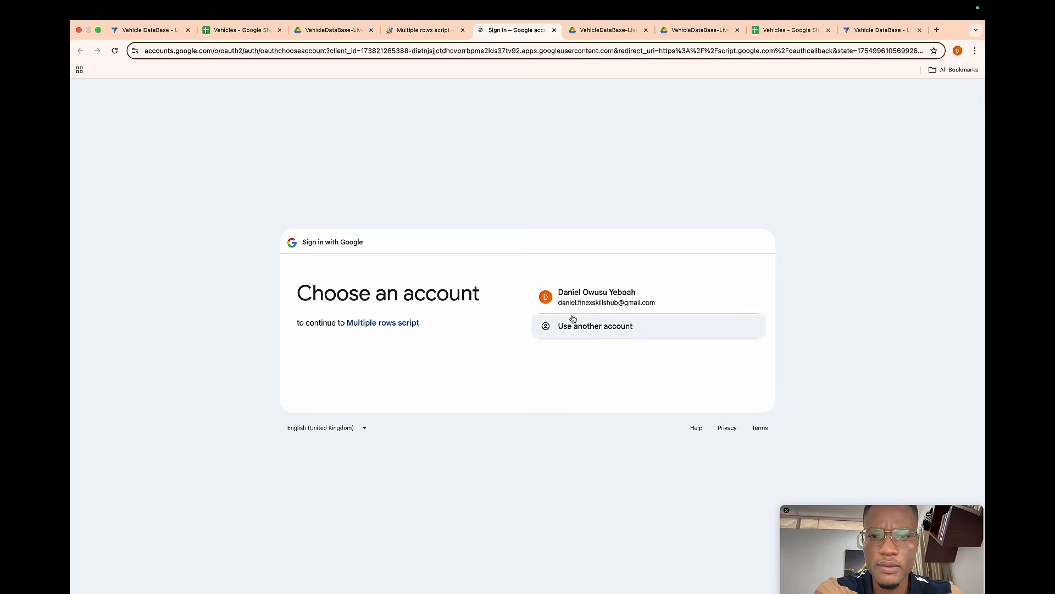
{"action": "left_click", "coordinate": [593, 301]}
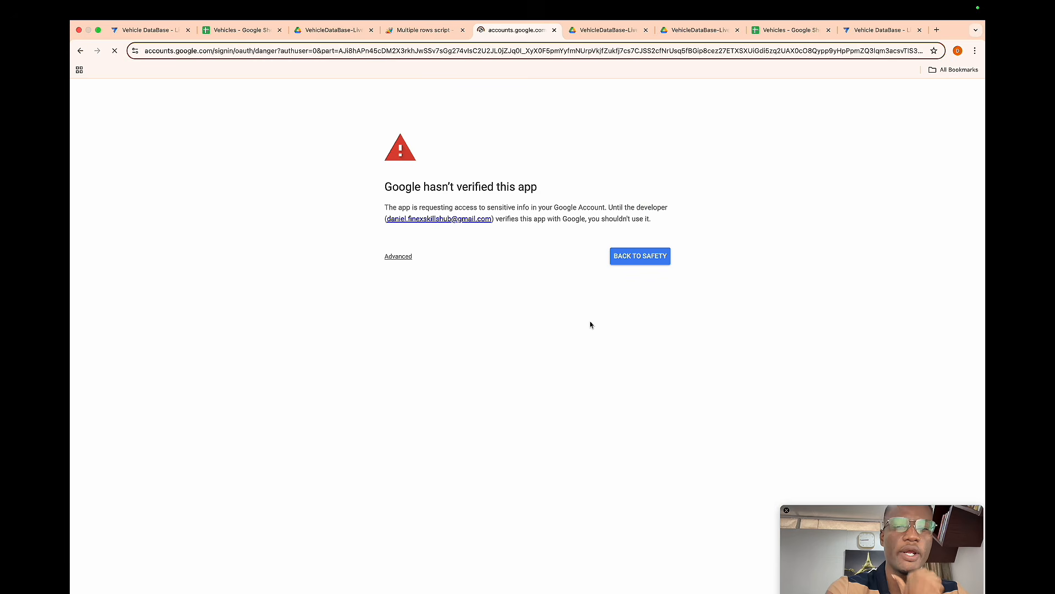
{"action": "left_click", "coordinate": [408, 259]}
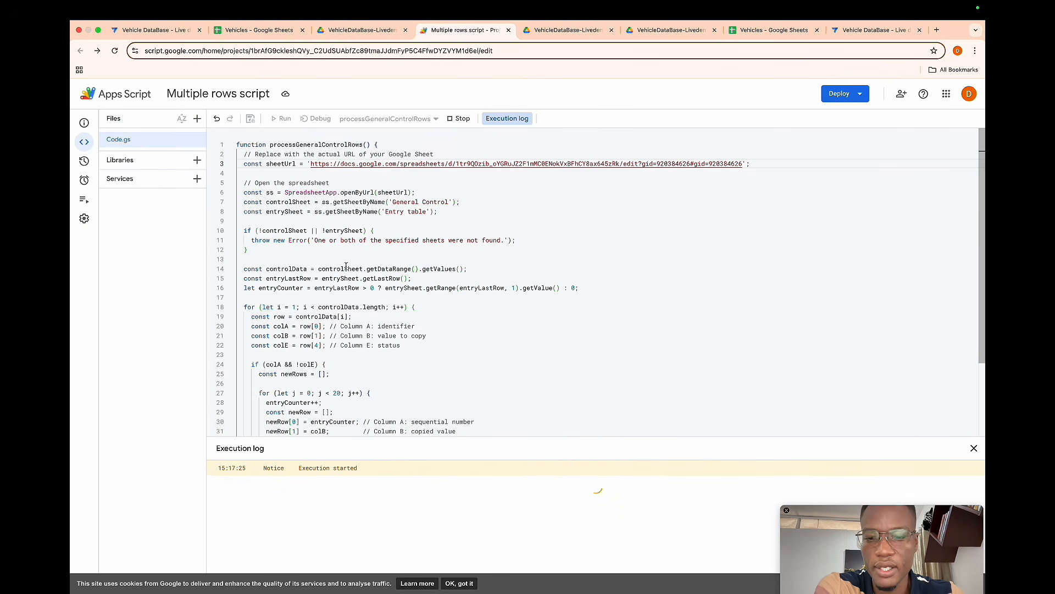
- Examine the generated rows in the Entry Table sheet and the status column in General control, then return to the script
{"action": "left_click", "coordinate": [258, 29]}
{"action": "scroll", "coordinate": [327, 295], "scroll_direction": "down", "scroll_amount": 10}
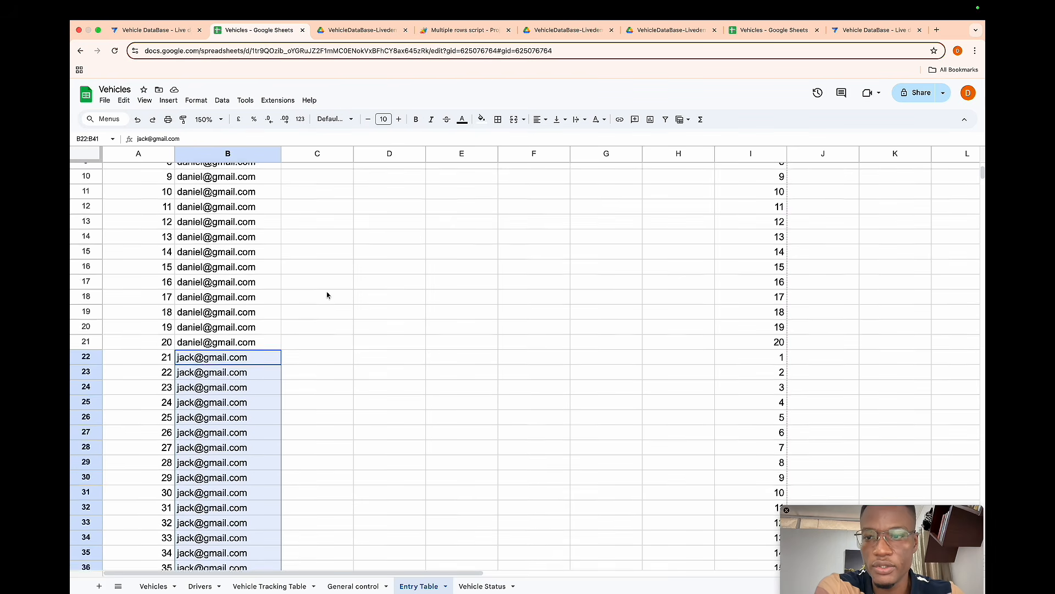
{"action": "scroll", "coordinate": [327, 295], "scroll_direction": "down", "scroll_amount": 1}
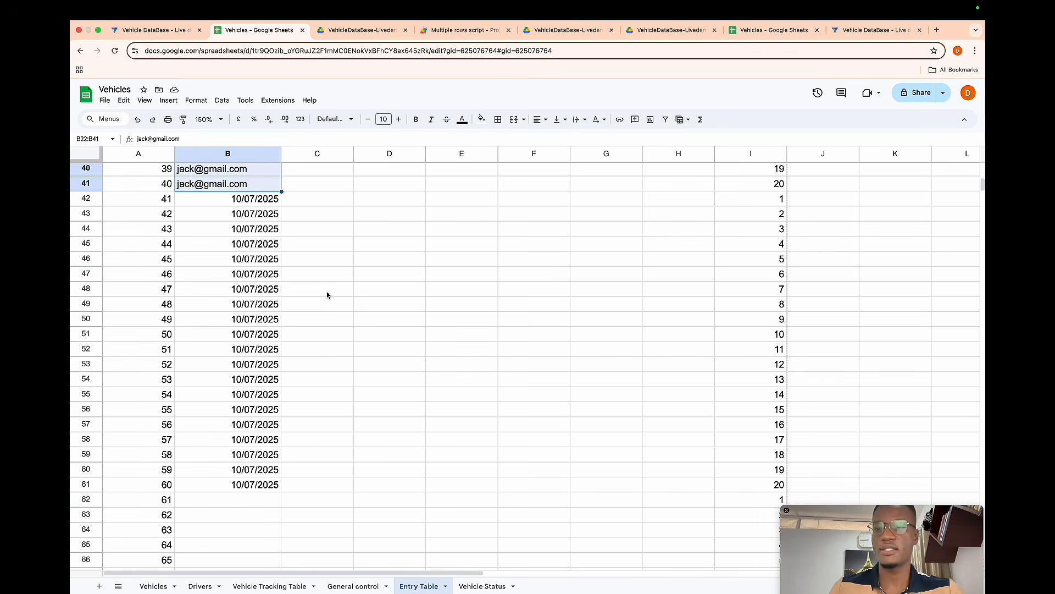
{"action": "scroll", "coordinate": [327, 295], "scroll_direction": "down", "scroll_amount": 7}
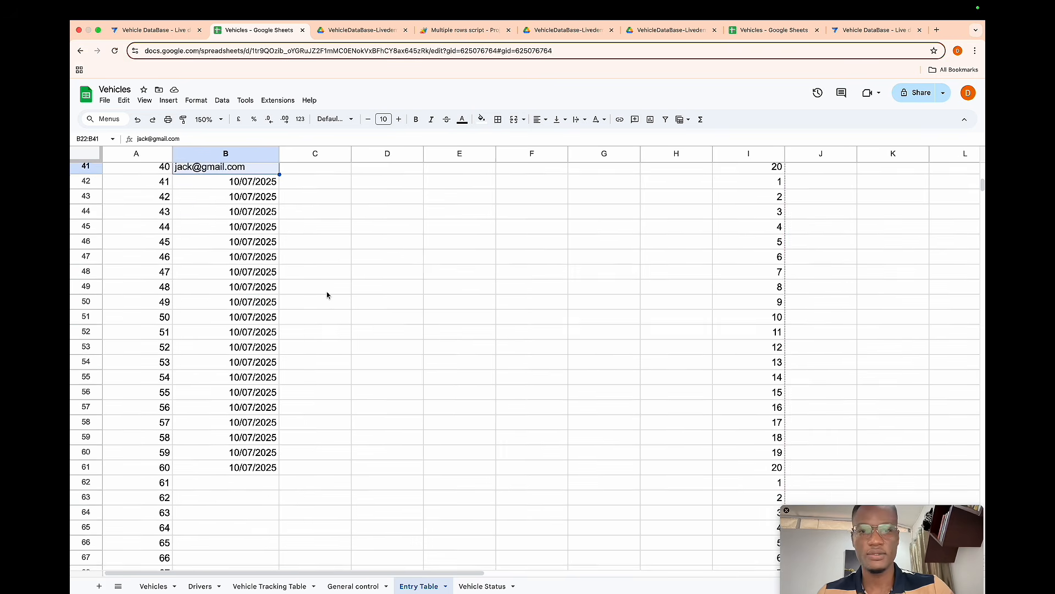
{"action": "scroll", "coordinate": [327, 295], "scroll_direction": "down", "scroll_amount": 12}
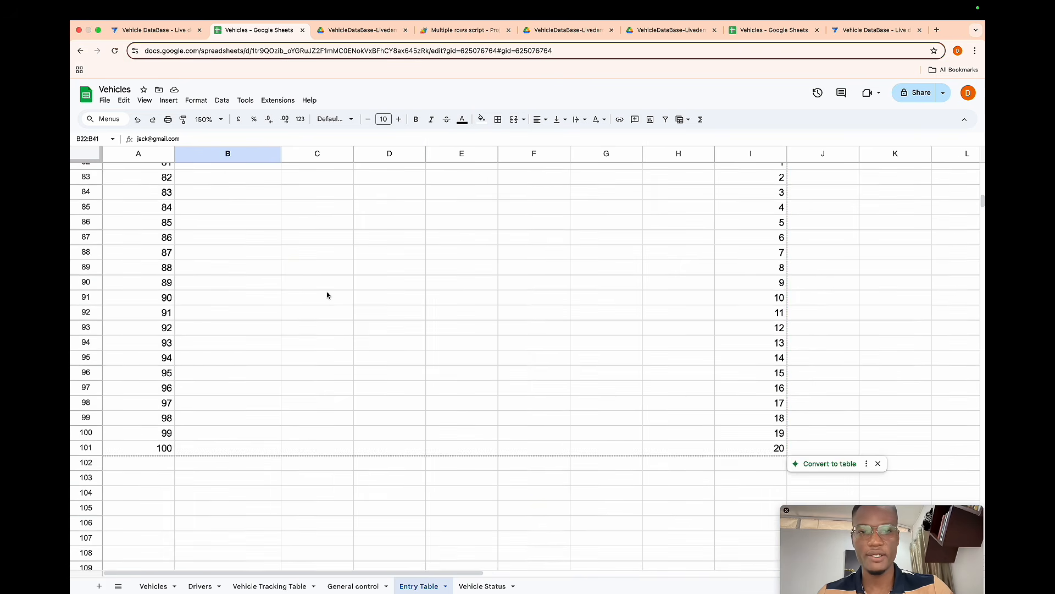
{"action": "scroll", "coordinate": [327, 295], "scroll_direction": "up", "scroll_amount": 20}
{"action": "scroll", "coordinate": [327, 295], "scroll_direction": "up", "scroll_amount": 6}
{"action": "scroll", "coordinate": [327, 295], "scroll_direction": "down", "scroll_amount": 3}
{"action": "left_click", "coordinate": [348, 584]}
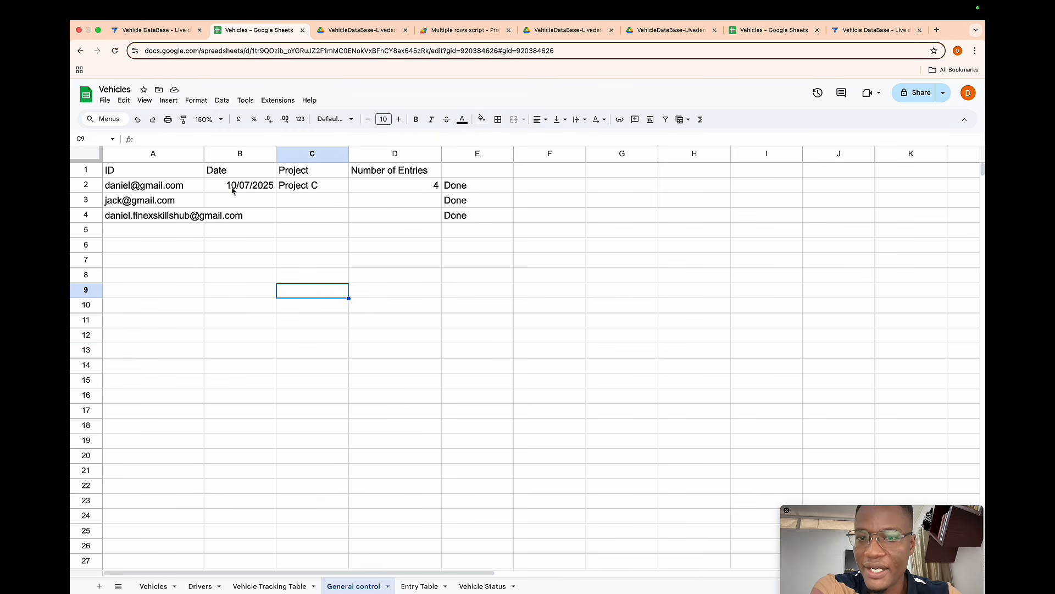
{"action": "left_click", "coordinate": [461, 31]}
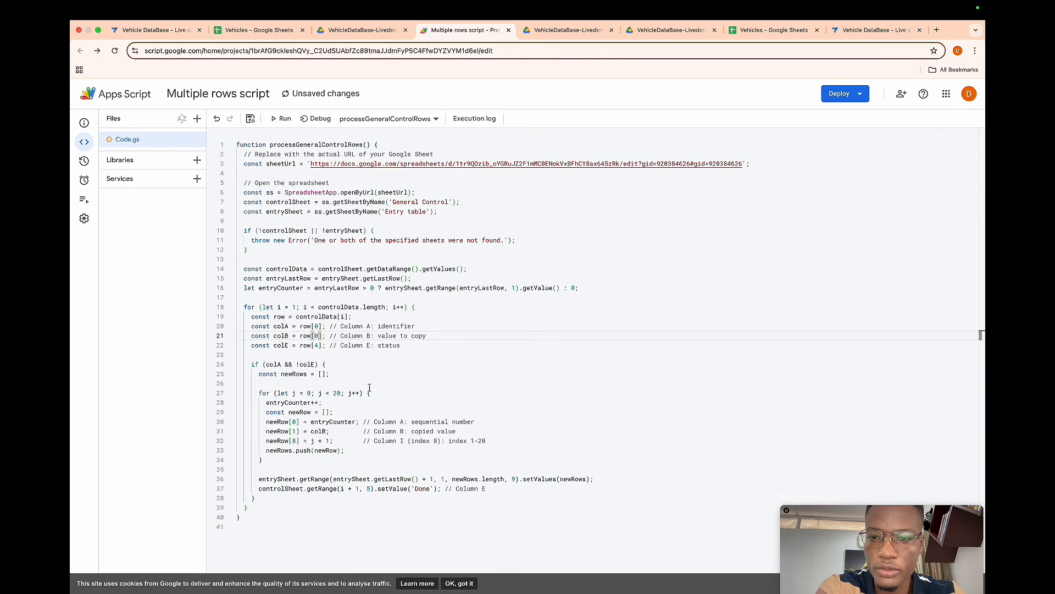
- Clear the Done status values from the General control sheet's column E rows 2 to 4
{"action": "left_click", "coordinate": [369, 385]}
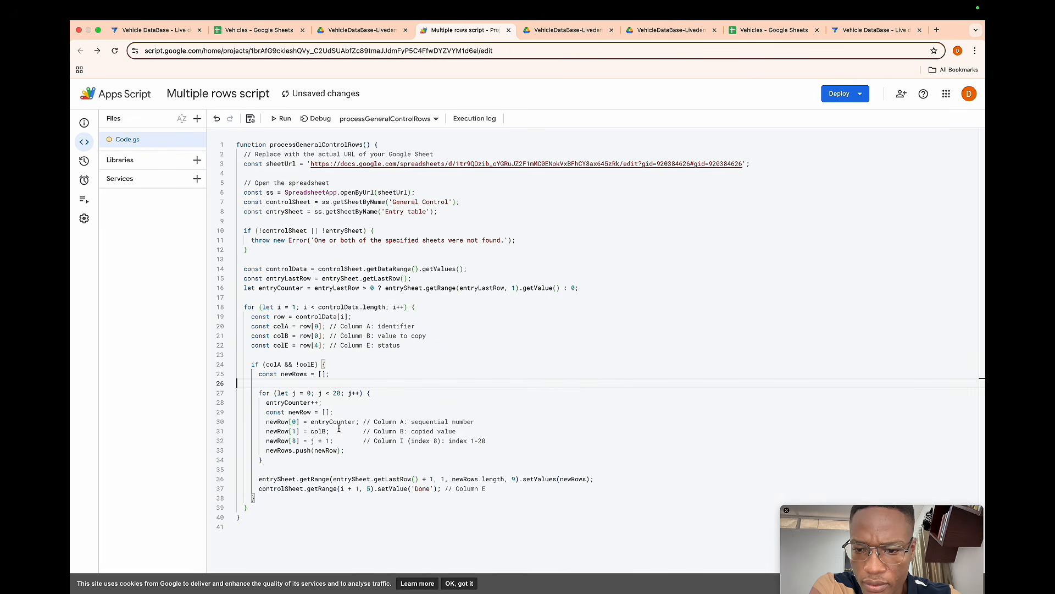
{"action": "left_click", "coordinate": [247, 34]}
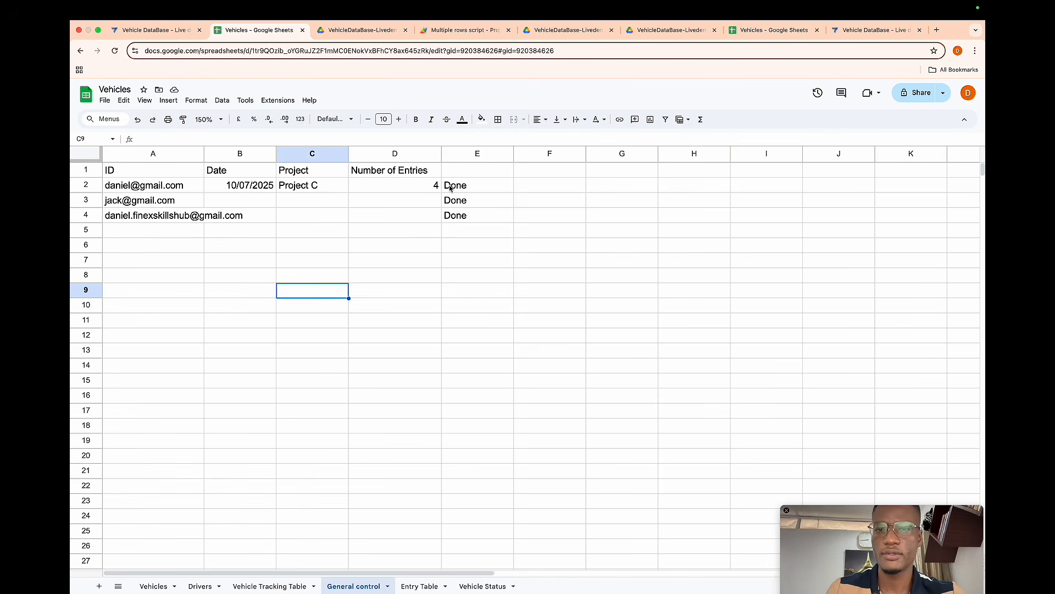
{"action": "left_click_drag", "start_coordinate": [456, 189], "coordinate": [439, 223]}
{"action": "key", "text": "Delete"}
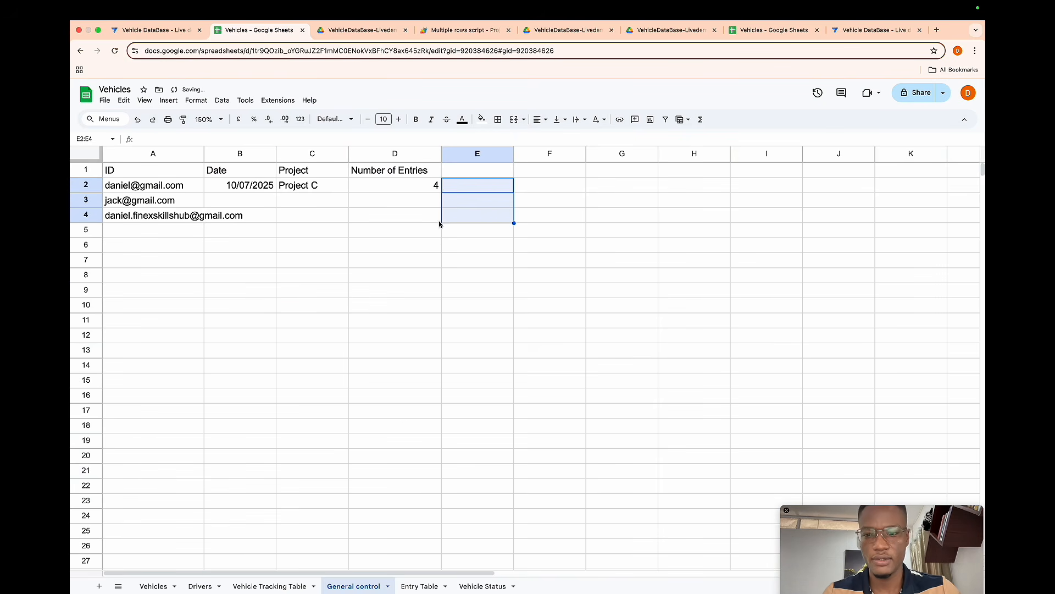
- Delete all generated Entry Table rows from row 42 onward across columns A to I
{"action": "left_click", "coordinate": [418, 582]}
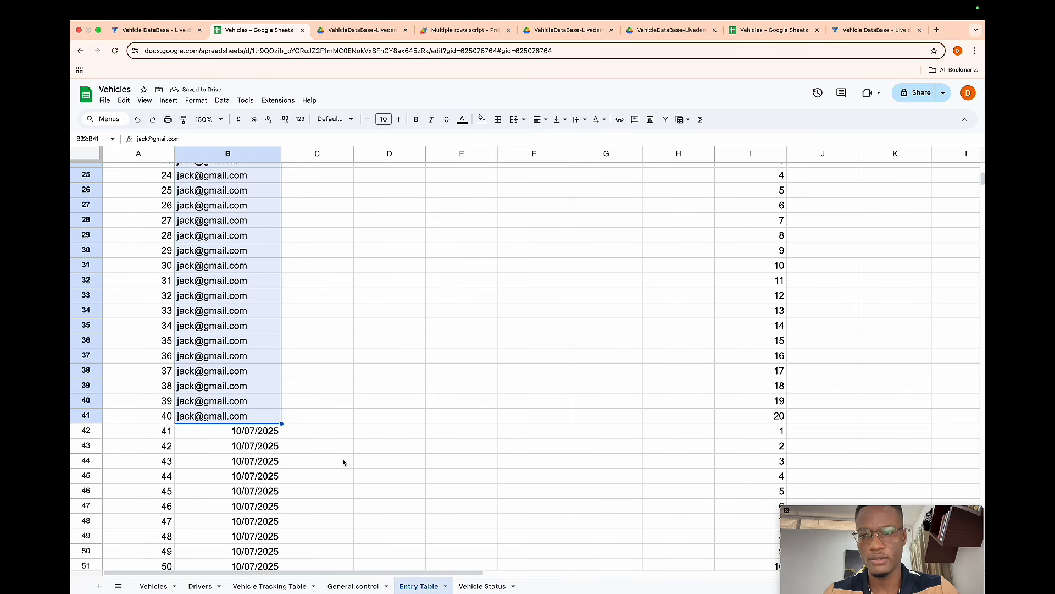
{"action": "left_click", "coordinate": [164, 431]}
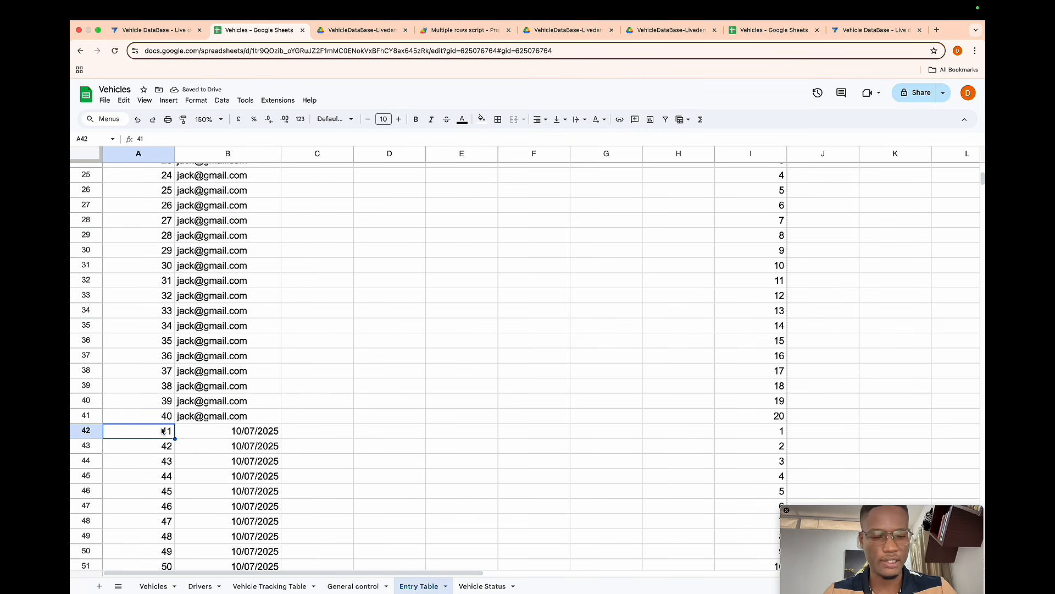
{"action": "key", "text": "ctrl+shift+Right"}
{"action": "key", "text": "ctrl+shift+Right"}
{"action": "key", "text": "ctrl+shift+Down"}
{"action": "key", "text": "Delete"}
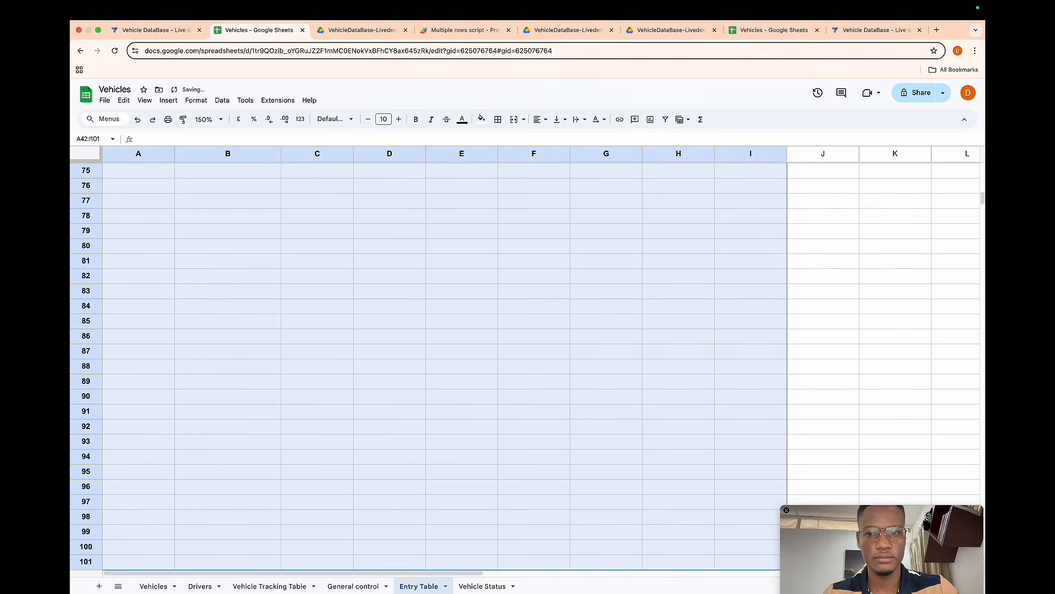
- Save the script and run processGeneralControlRows again
{"action": "left_click", "coordinate": [439, 40]}
{"action": "left_click", "coordinate": [251, 118]}
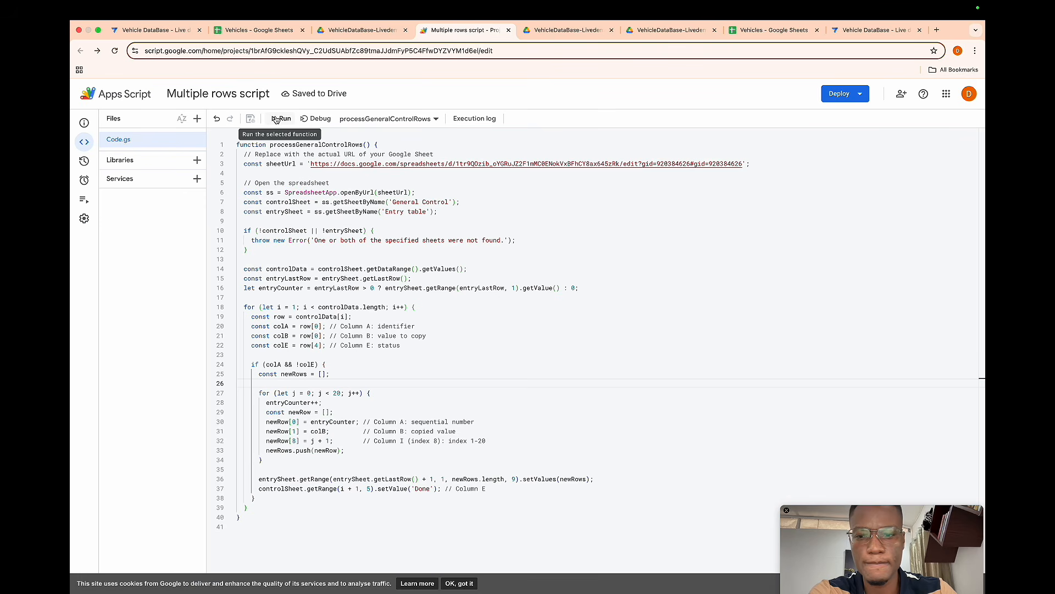
{"action": "left_click", "coordinate": [276, 120]}
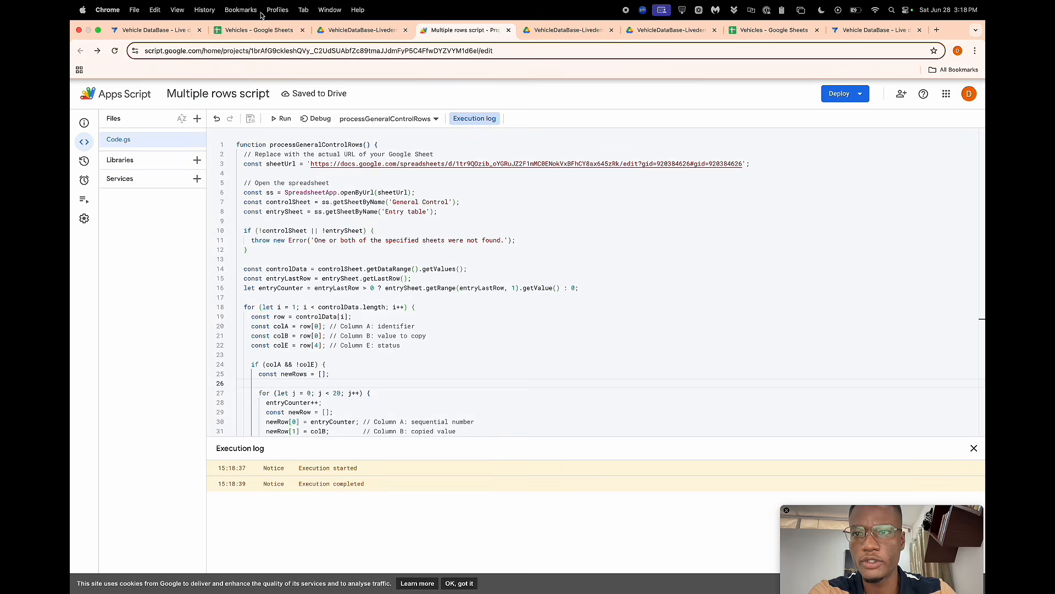
- Examine the regenerated rows in the Entry Table sheet
{"action": "left_click", "coordinate": [261, 30]}
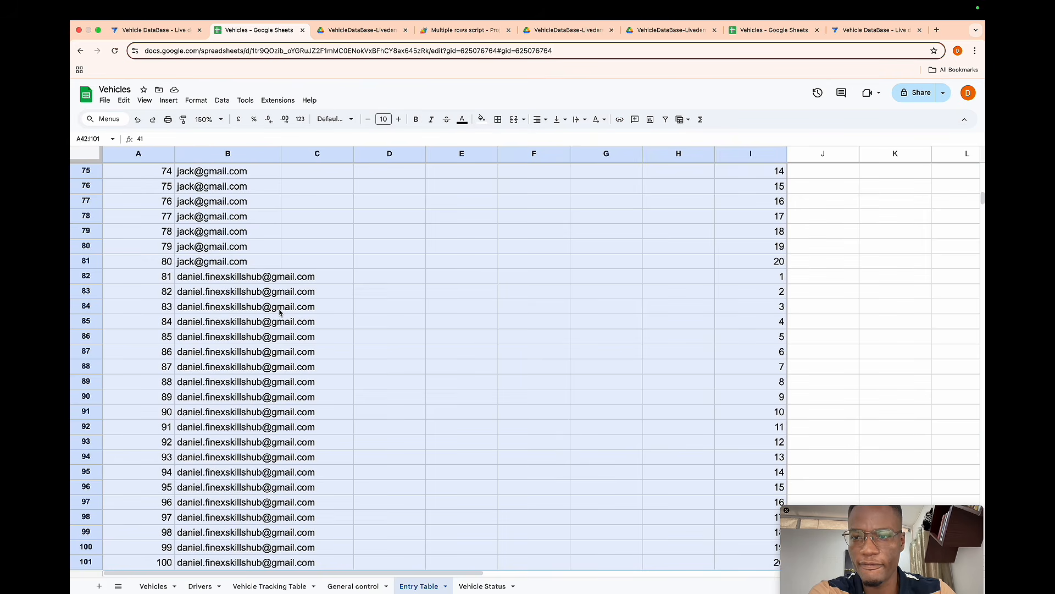
{"action": "scroll", "coordinate": [279, 312], "scroll_direction": "up", "scroll_amount": 10}
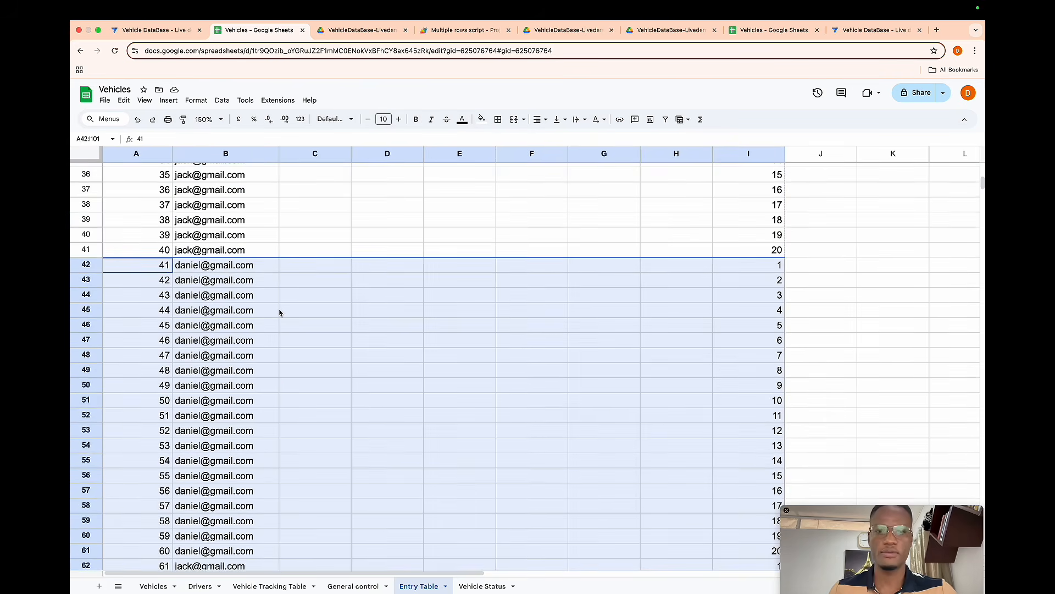
{"action": "scroll", "coordinate": [279, 312], "scroll_direction": "up", "scroll_amount": 5}
{"action": "scroll", "coordinate": [280, 312], "scroll_direction": "down", "scroll_amount": 10}
{"action": "scroll", "coordinate": [279, 312], "scroll_direction": "down", "scroll_amount": 8}
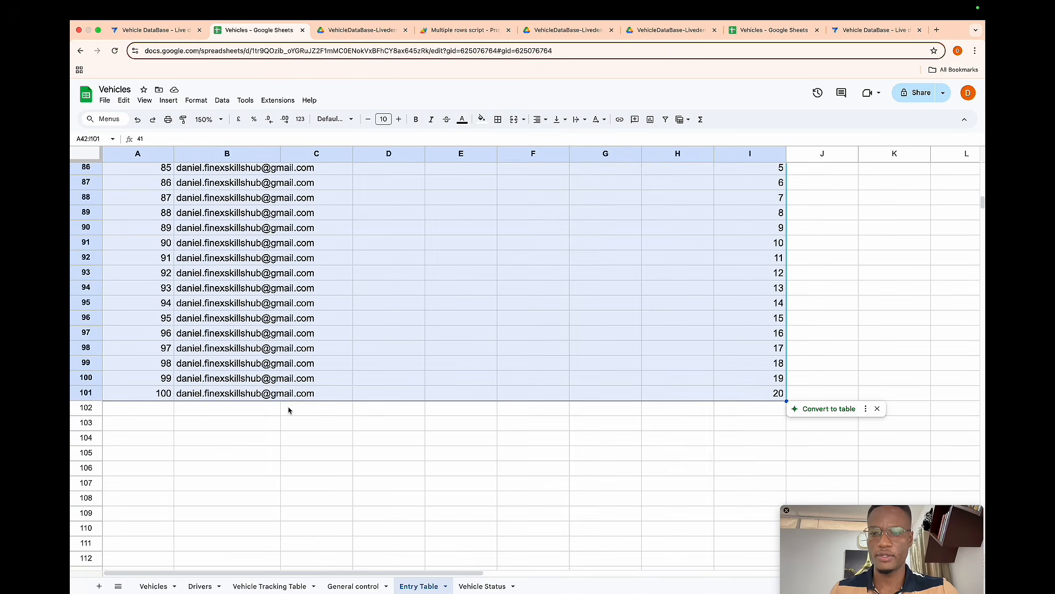
{"action": "scroll", "coordinate": [288, 410], "scroll_direction": "down", "scroll_amount": 3}
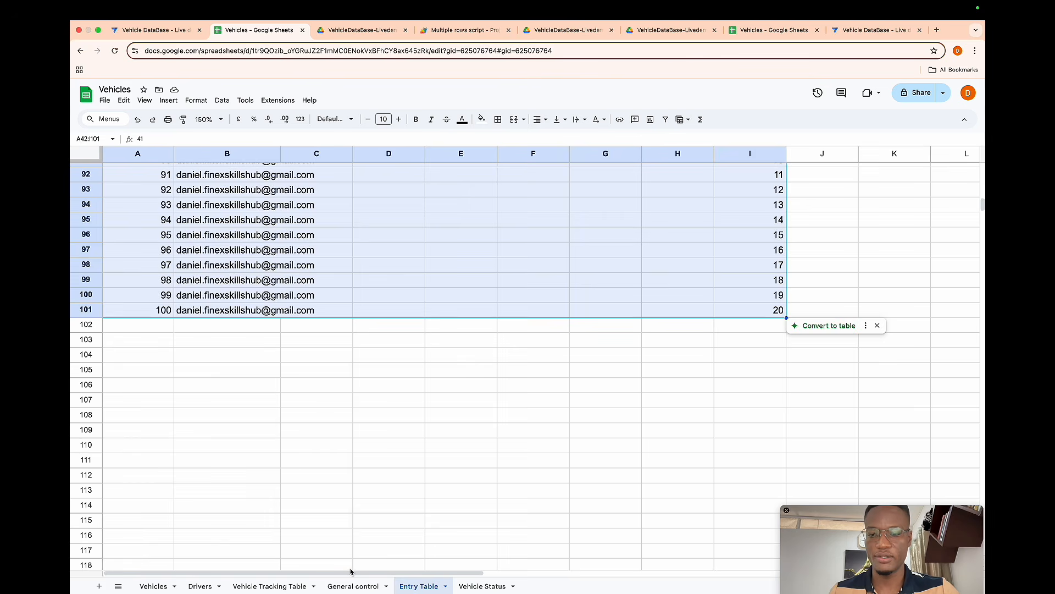
- Add the header Status to column E of the General control sheet
{"action": "left_click", "coordinate": [352, 586]}
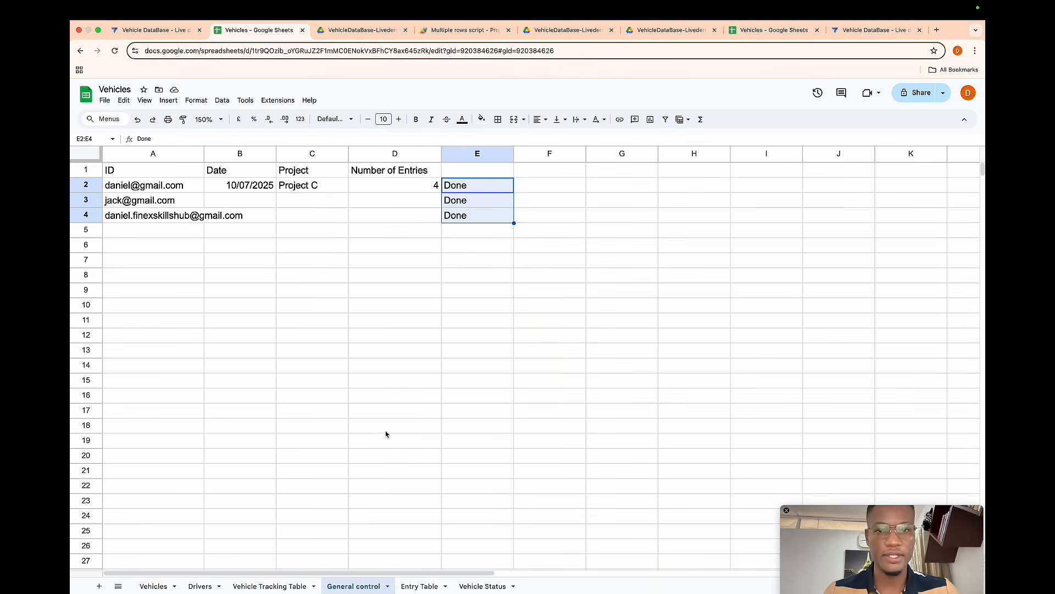
{"action": "left_click", "coordinate": [470, 172]}
{"action": "type", "text": "Status"}
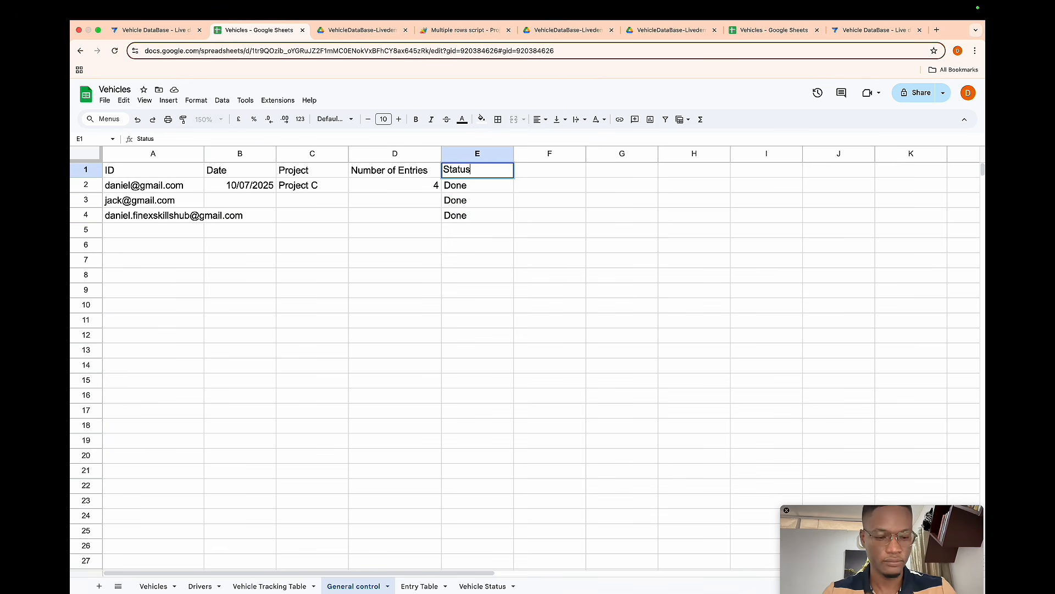
{"action": "key", "text": "Return"}
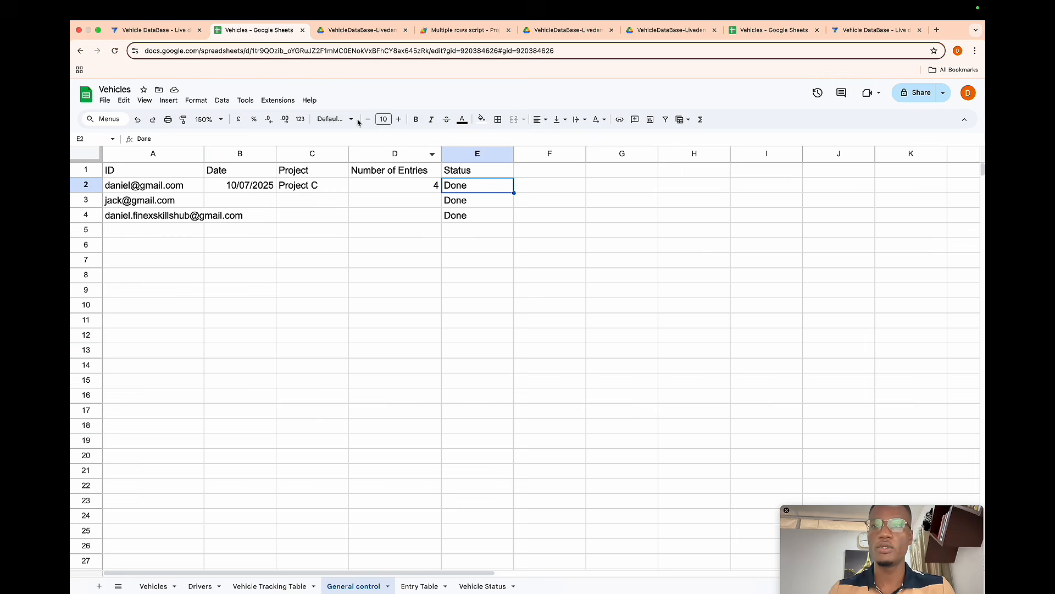
- Regenerate the General control table structure in AppSheet and hide the new Status column
{"action": "left_click", "coordinate": [154, 30]}
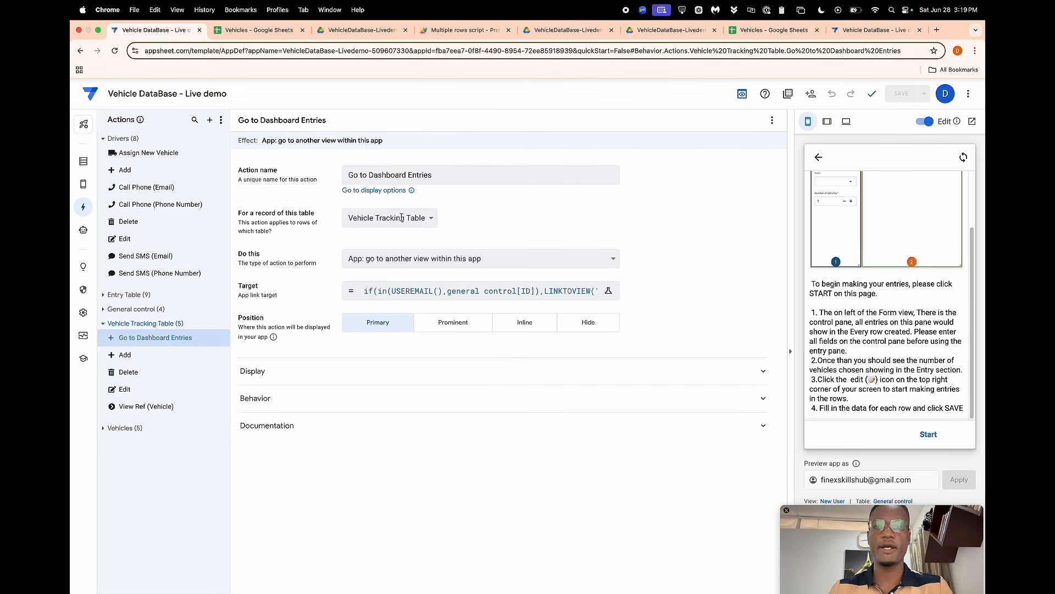
{"action": "left_click", "coordinate": [83, 162]}
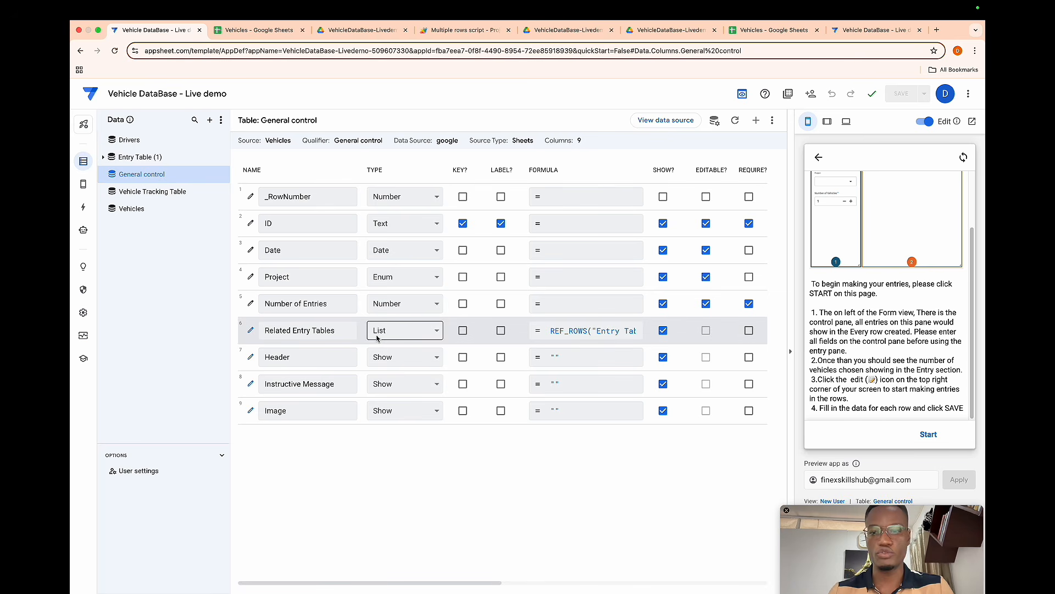
{"action": "left_click", "coordinate": [735, 121]}
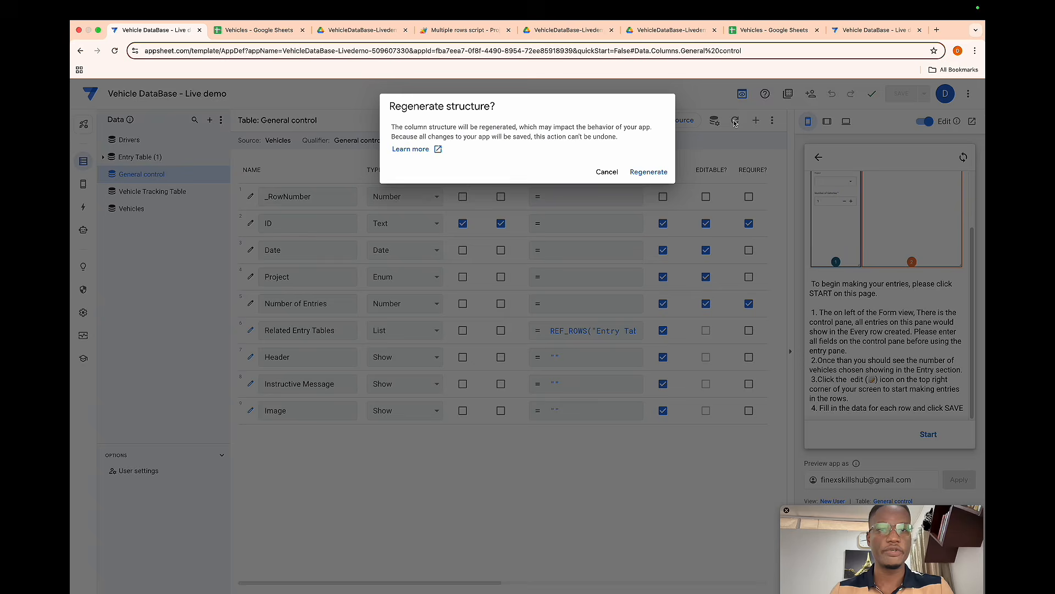
{"action": "left_click", "coordinate": [649, 173]}
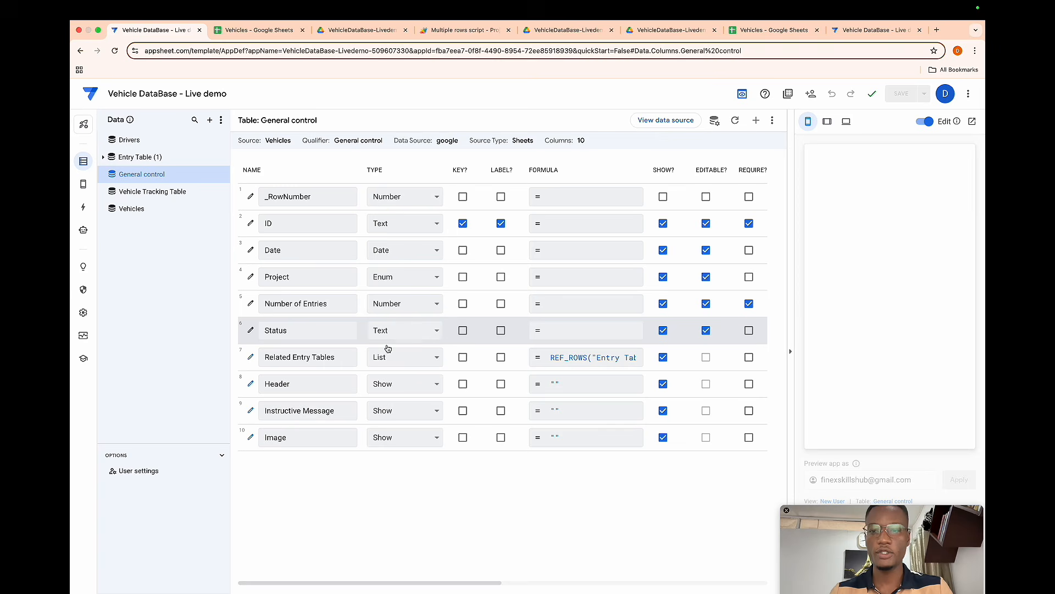
{"action": "left_click", "coordinate": [663, 331]}
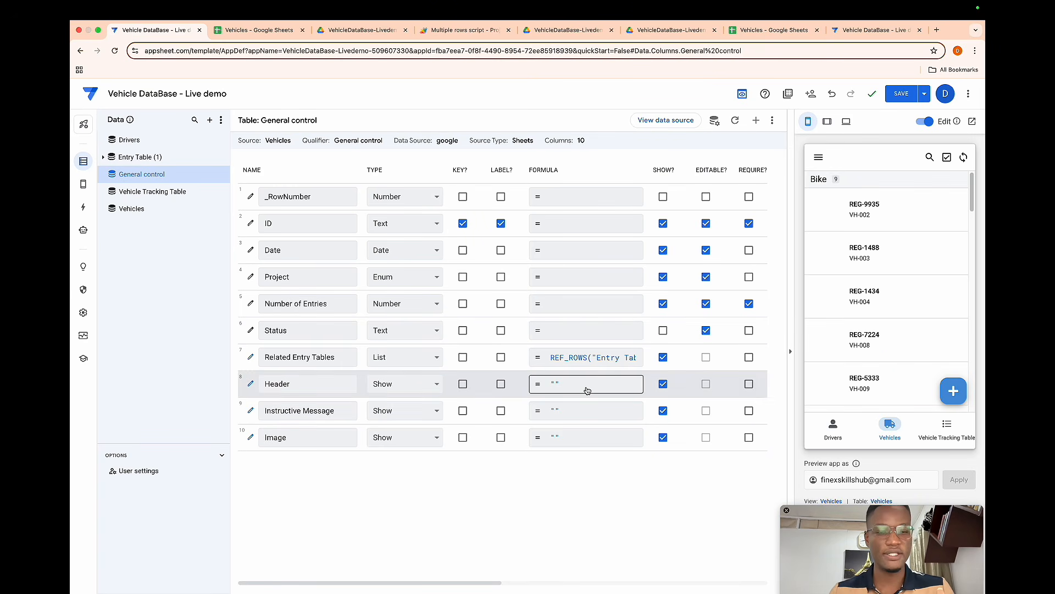
- Create a new automation bot and start configuring its event
{"action": "left_click", "coordinate": [83, 231]}
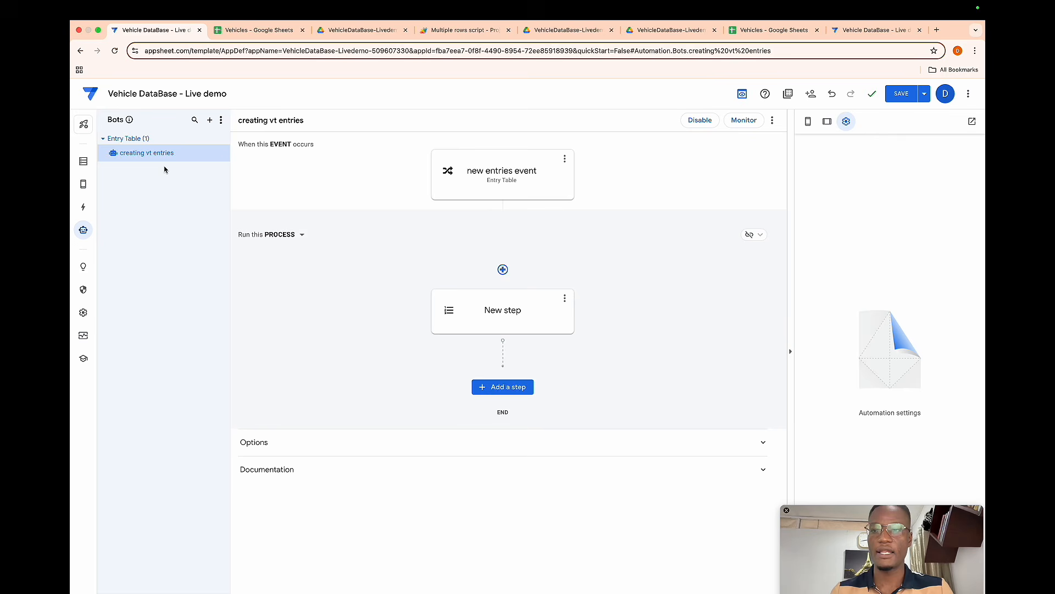
{"action": "left_click", "coordinate": [210, 120]}
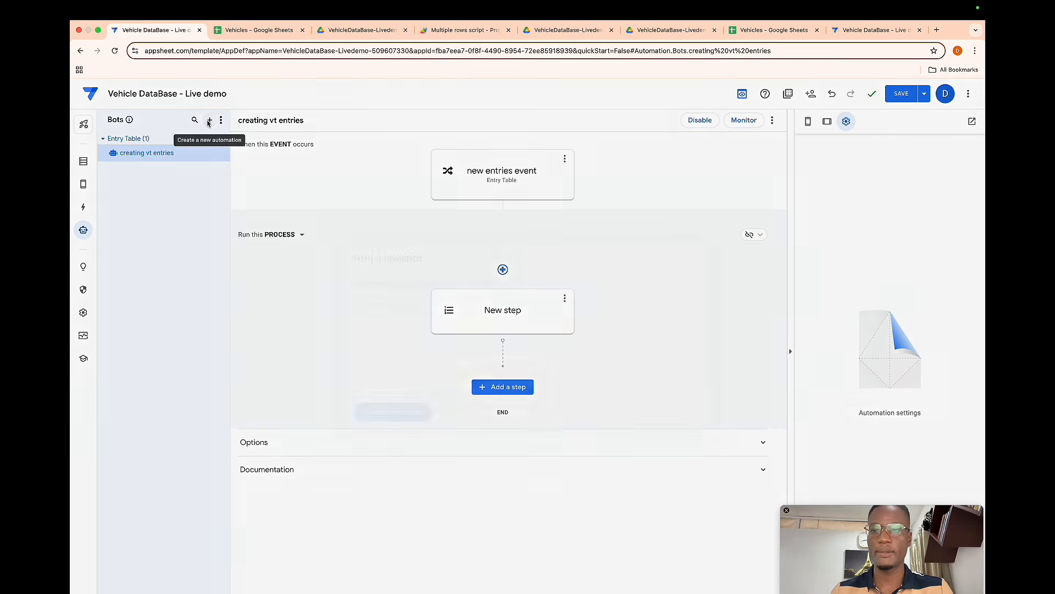
{"action": "left_click", "coordinate": [380, 412]}
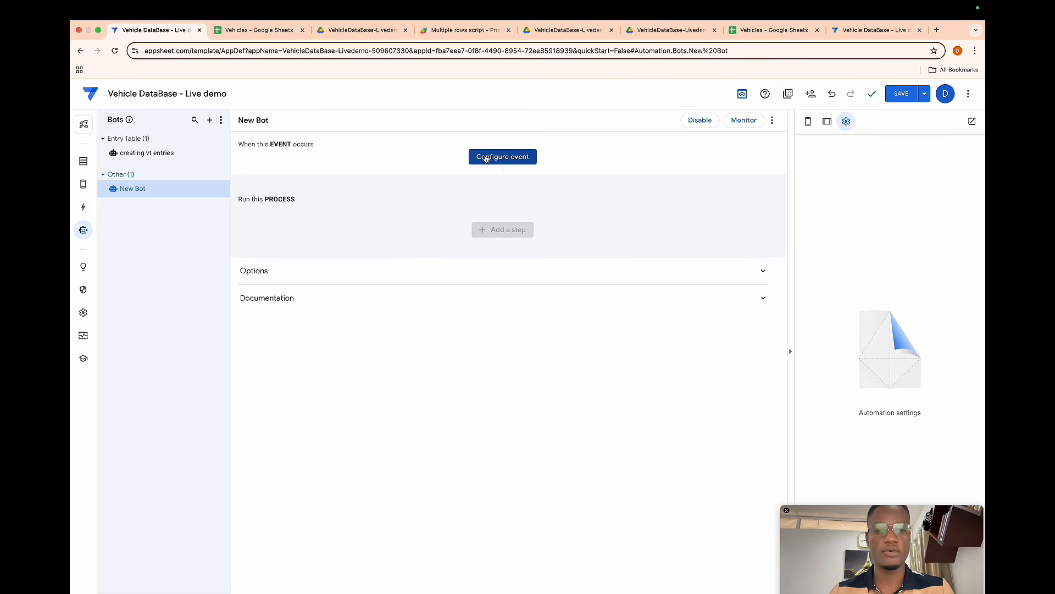
{"action": "left_click", "coordinate": [487, 158]}
- Set the bot event to trigger on General control table adds only, unchecking Deletes and Updates
{"action": "left_click", "coordinate": [413, 285]}
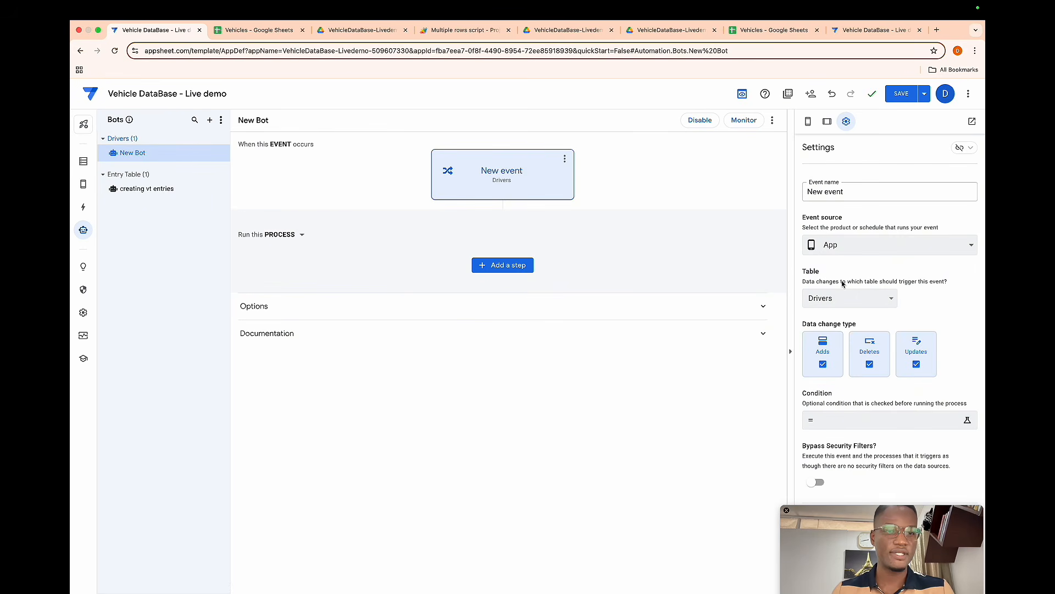
{"action": "left_click", "coordinate": [846, 297]}
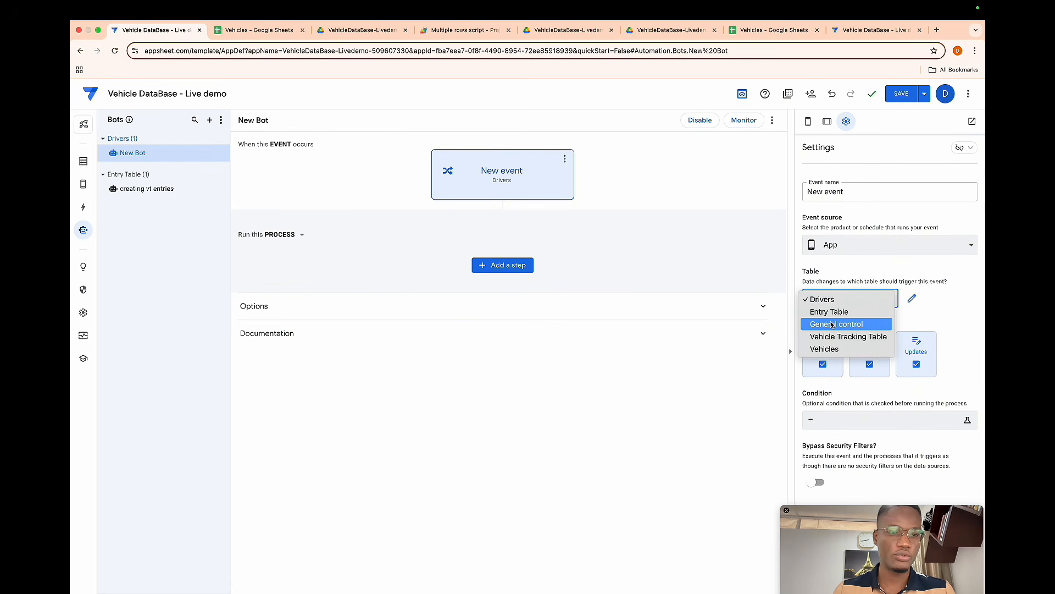
{"action": "left_click", "coordinate": [833, 325]}
{"action": "left_click", "coordinate": [868, 365]}
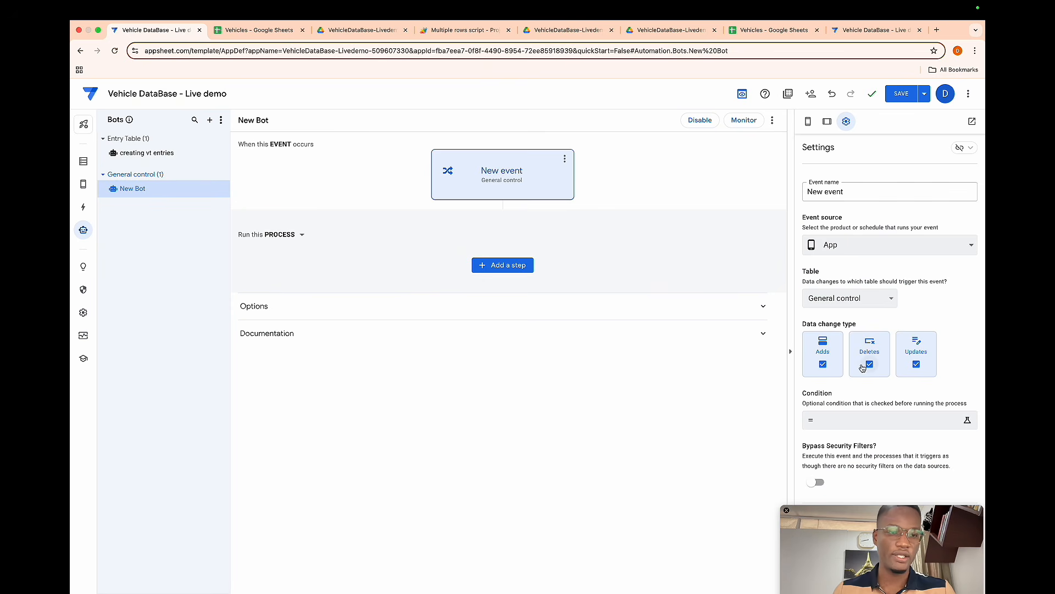
{"action": "left_click", "coordinate": [916, 364]}
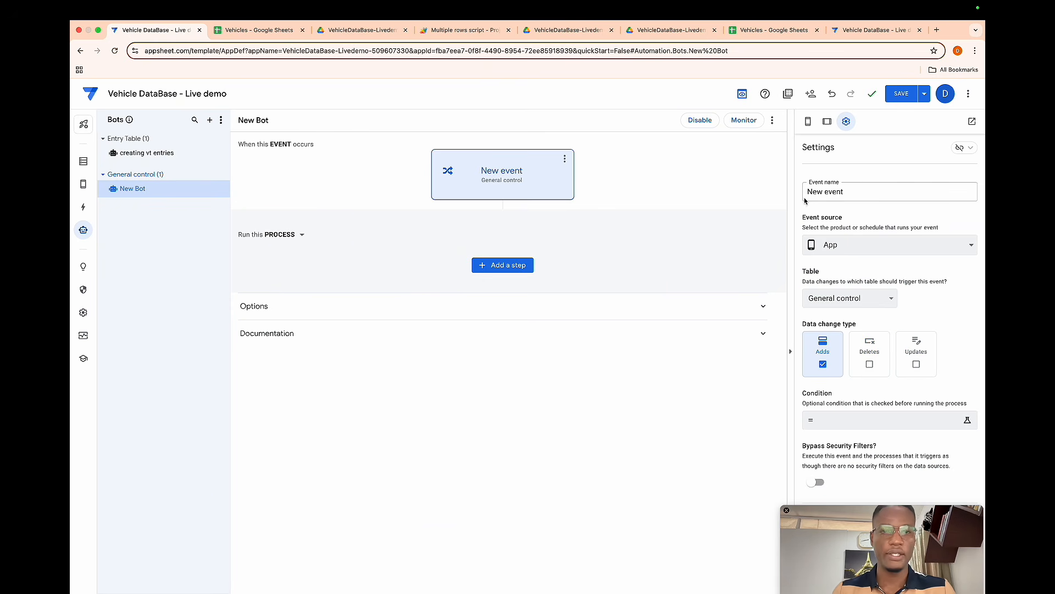
- Add a new custom process step to the bot and make it a Call a script task
{"action": "left_click", "coordinate": [502, 268]}
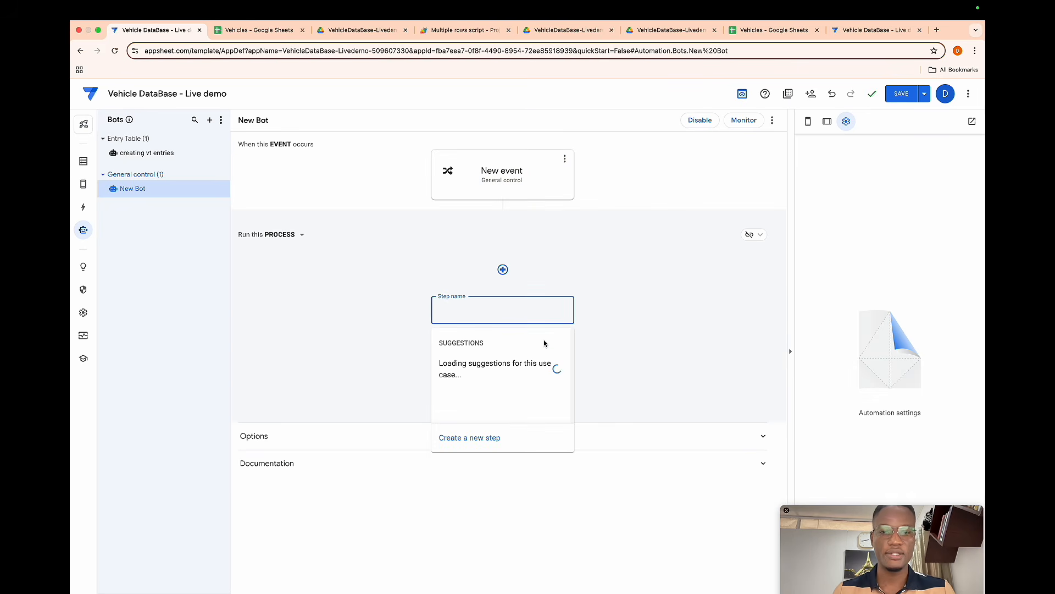
{"action": "left_click", "coordinate": [469, 437]}
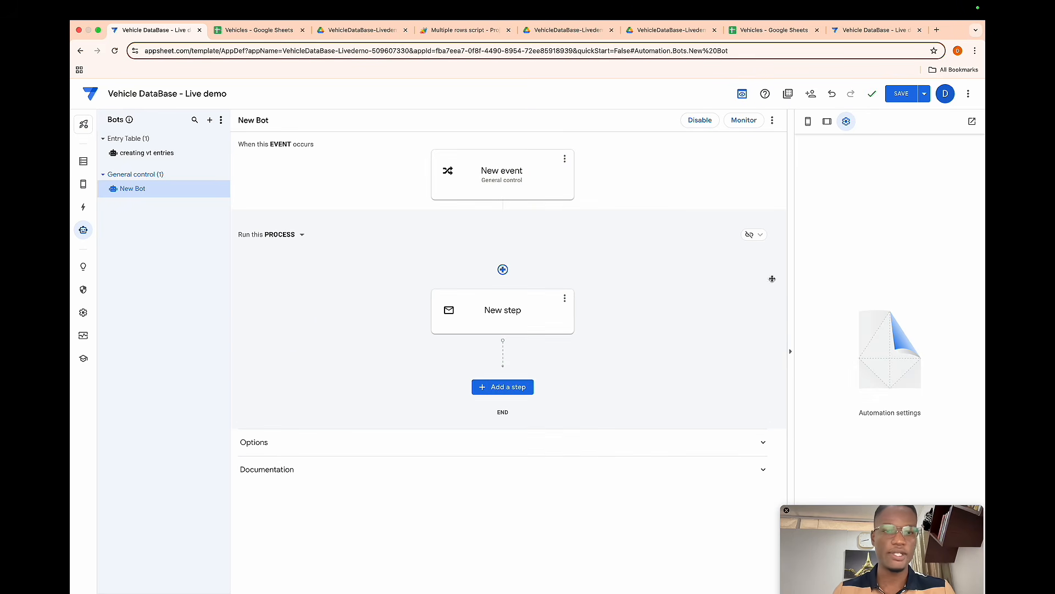
{"action": "left_click", "coordinate": [536, 319]}
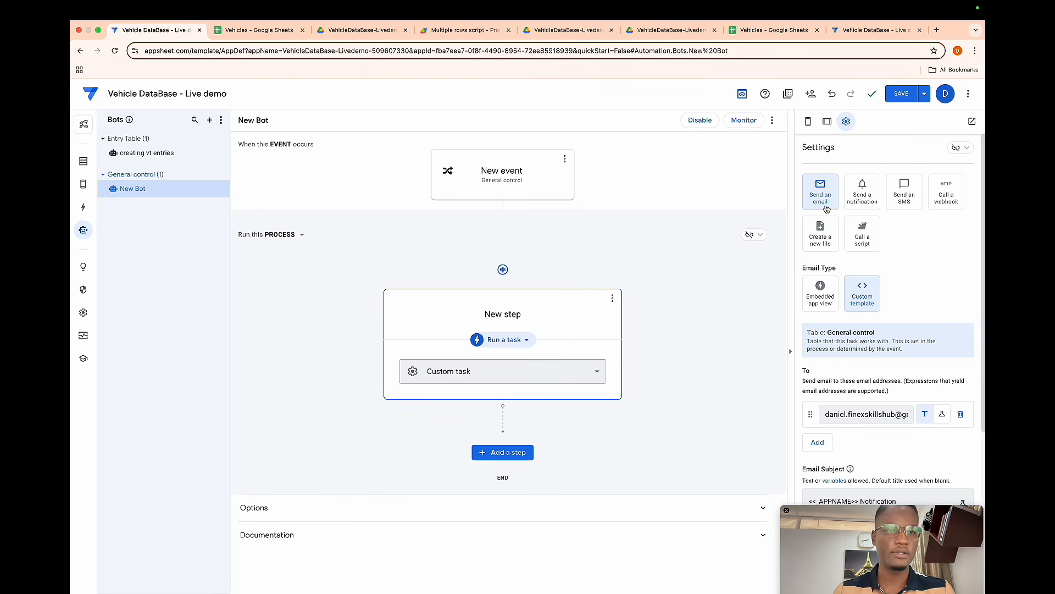
{"action": "left_click", "coordinate": [856, 239]}
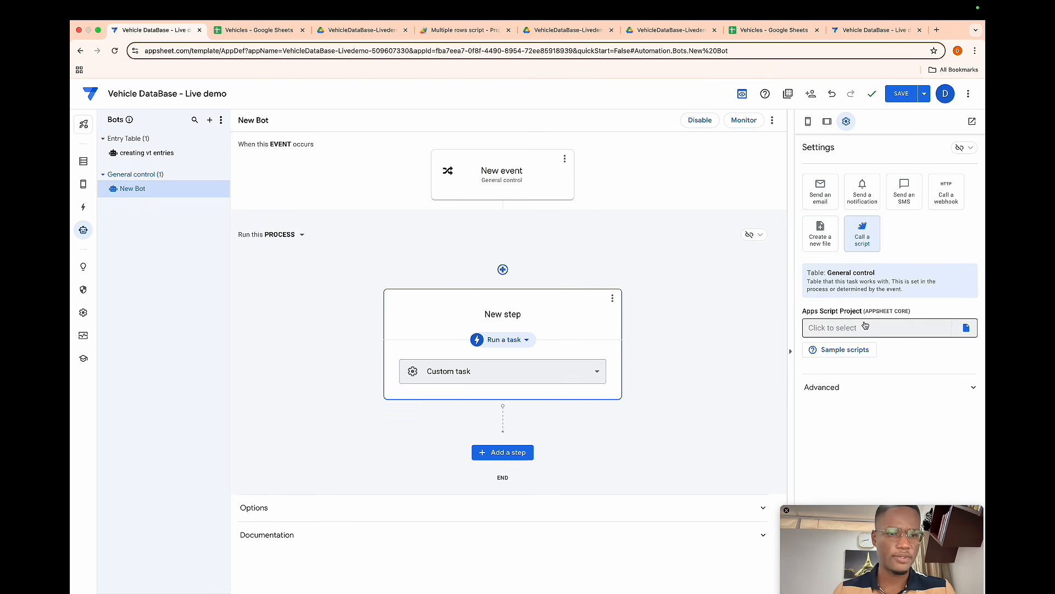
- Search Drive for the Multiple rows script and select it as the task's Apps Script project
{"action": "left_click", "coordinate": [966, 328]}
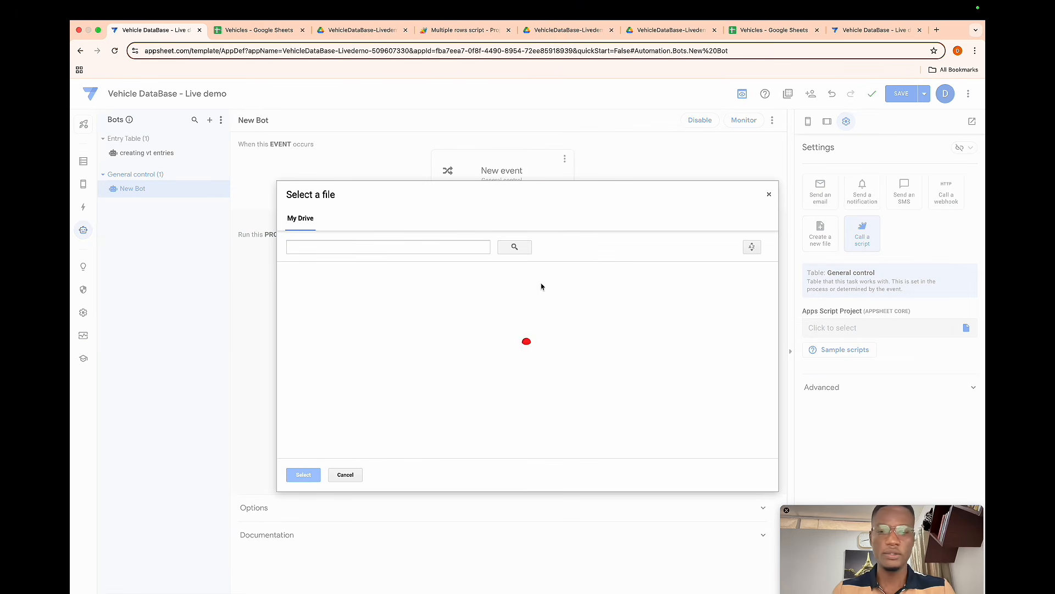
{"action": "left_click", "coordinate": [357, 248]}
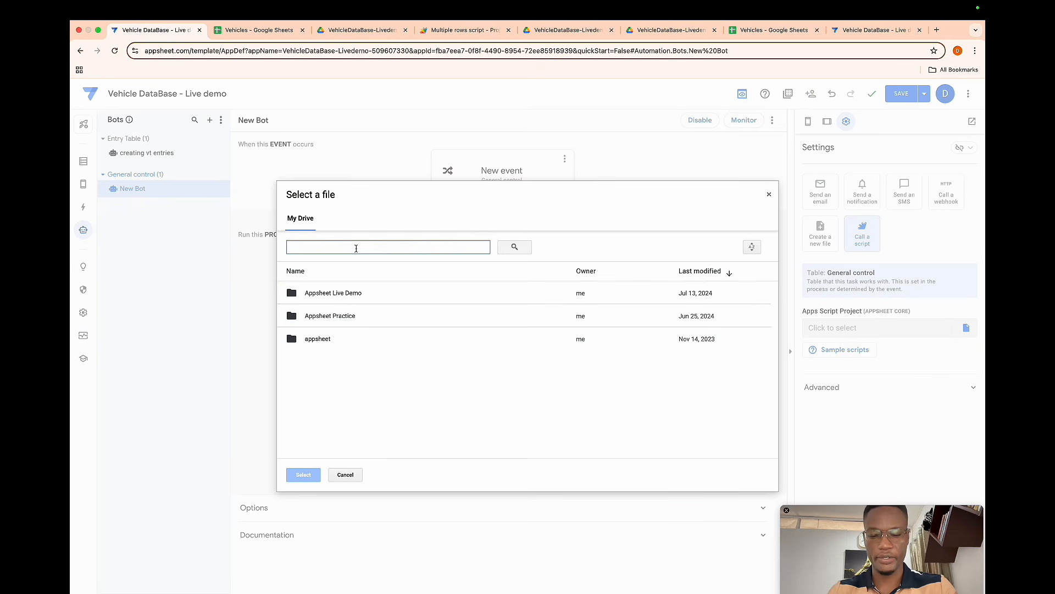
{"action": "type", "text": "multilple row"}
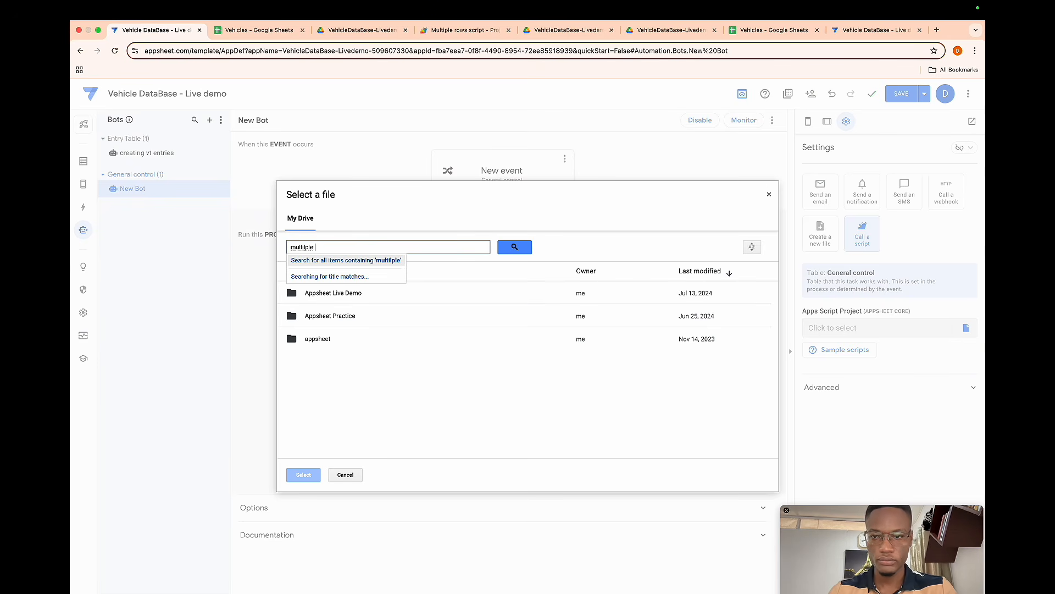
{"action": "key", "text": "BackSpace"}
{"action": "key", "text": "BackSpace"}
{"action": "key", "text": "BackSpace"}
{"action": "key", "text": "BackSpace"}
{"action": "key", "text": "BackSpace"}
{"action": "key", "text": "BackSpace"}
{"action": "key", "text": "BackSpace"}
{"action": "key", "text": "BackSpace"}
{"action": "type", "text": "ple ro"}
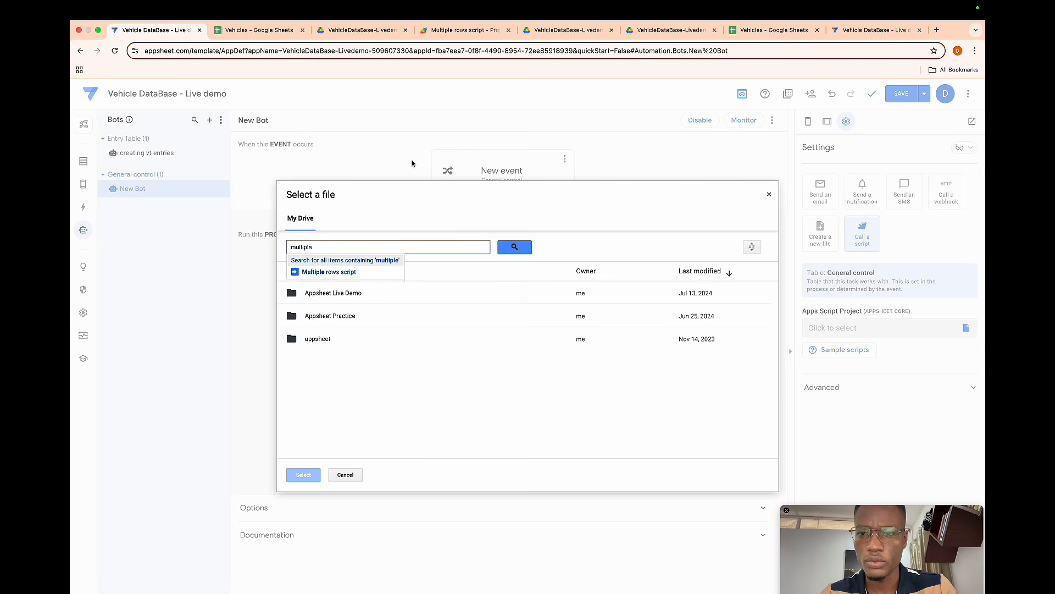
{"action": "left_click", "coordinate": [341, 272]}
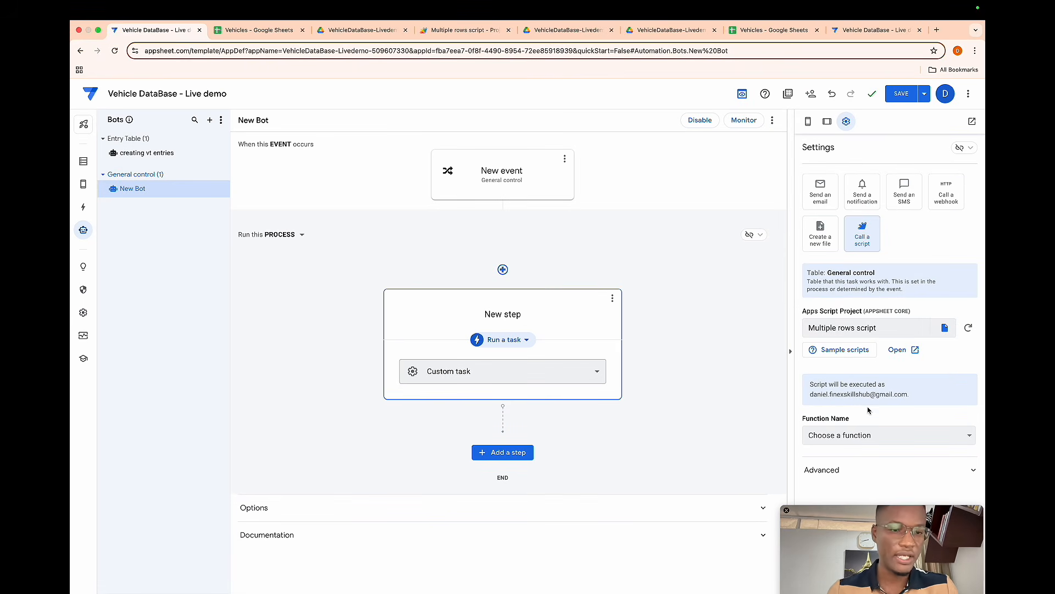
- Set the task's function name to processGeneralControlRows and save the app
{"action": "left_click", "coordinate": [863, 431]}
{"action": "left_click", "coordinate": [853, 448]}
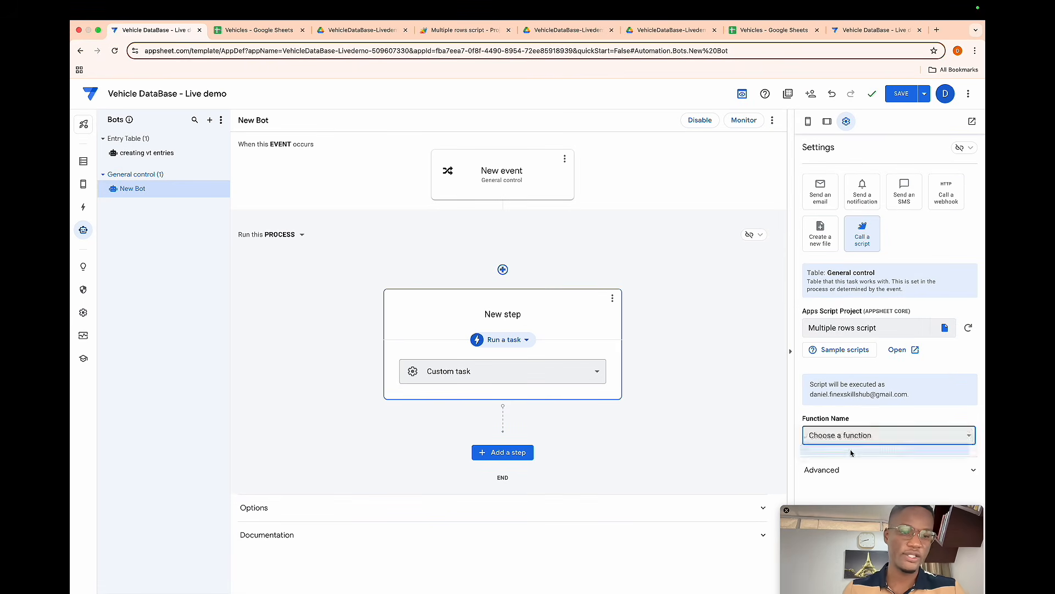
{"action": "scroll", "coordinate": [850, 453], "scroll_direction": "down", "scroll_amount": 2}
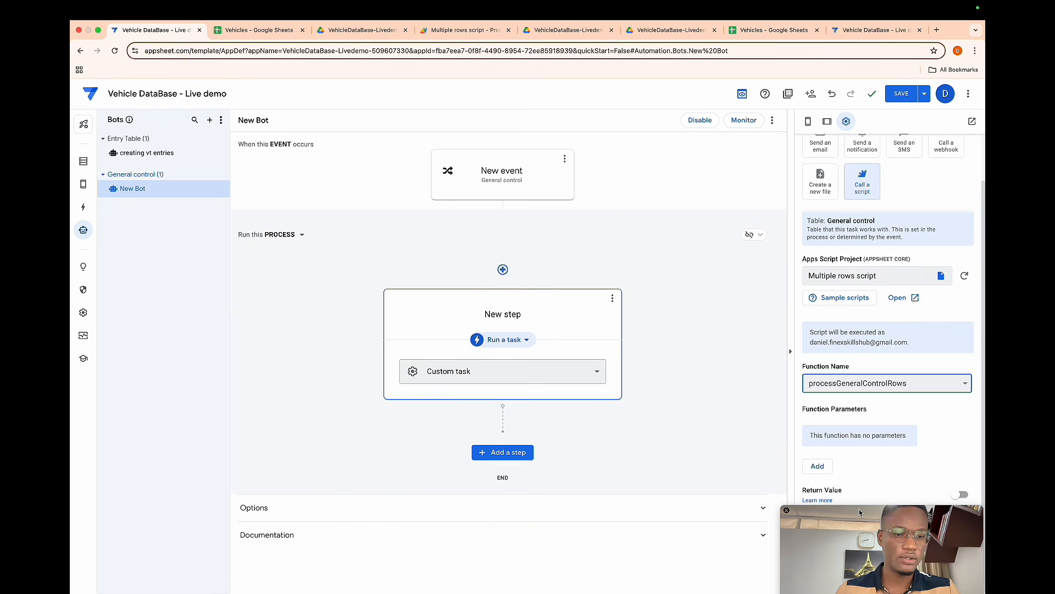
{"action": "mouse_move", "coordinate": [860, 515]}
{"action": "left_mouse_down"}
{"action": "mouse_move", "coordinate": [672, 519]}
{"action": "mouse_move", "coordinate": [852, 508]}
{"action": "left_mouse_up"}
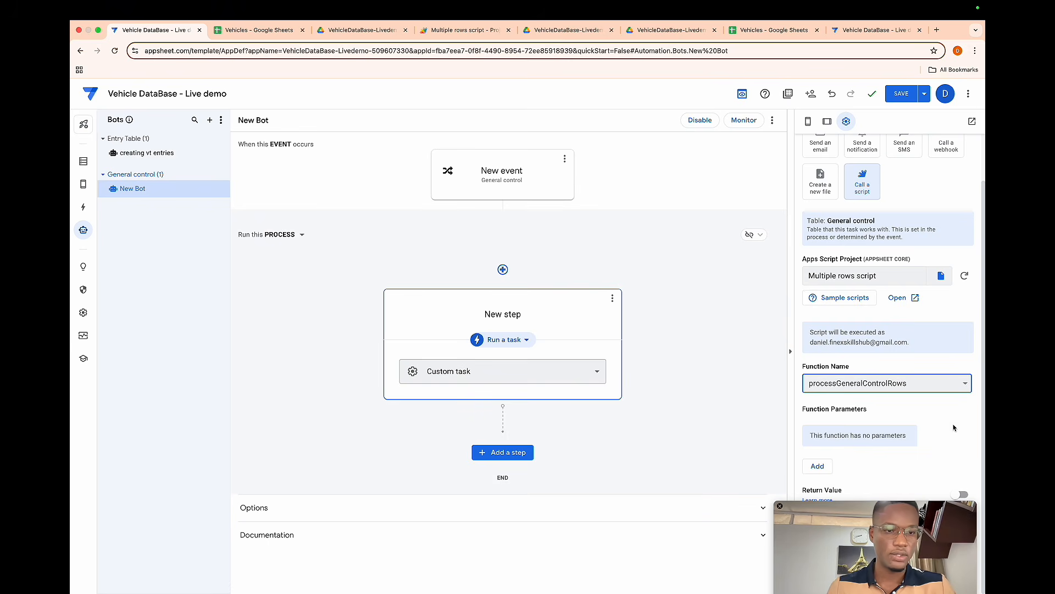
{"action": "left_click", "coordinate": [902, 94]}
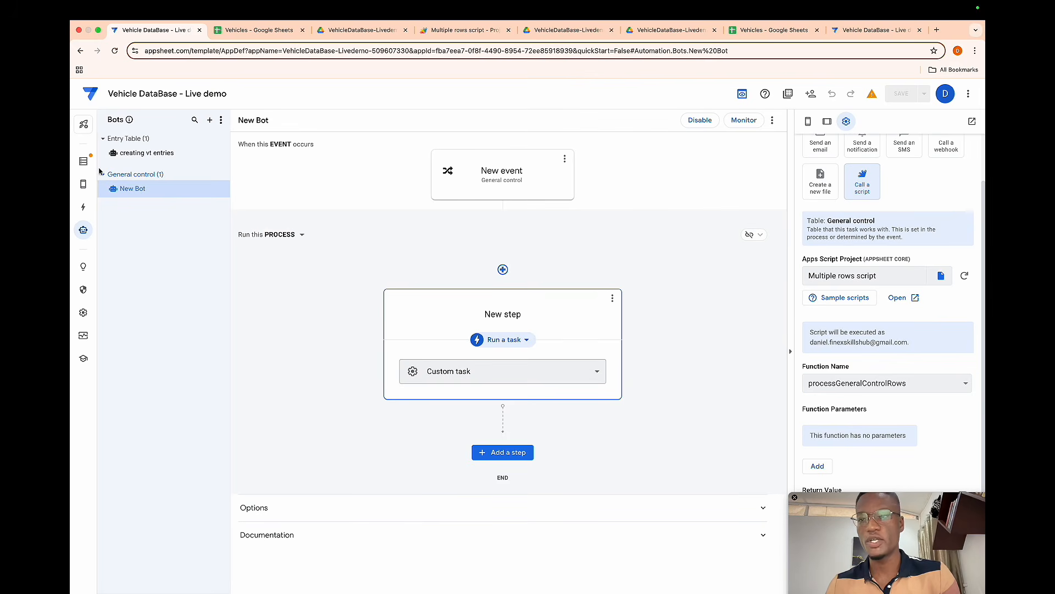
- Open the Vehicle Tracking Table in the app preview and start the General Control form to inspect it
{"action": "left_click", "coordinate": [83, 161]}
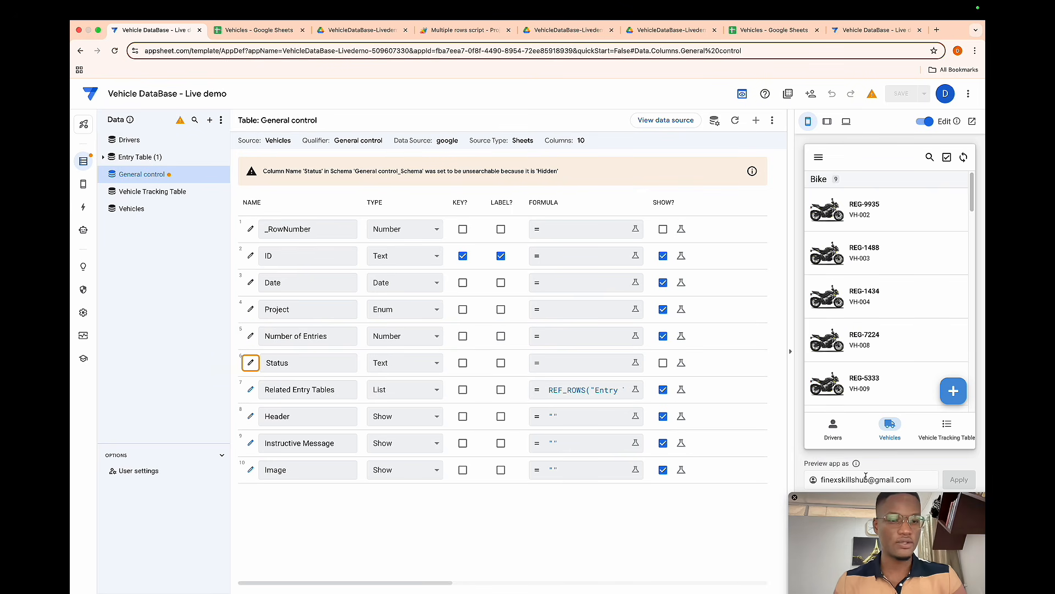
{"action": "left_click", "coordinate": [942, 424]}
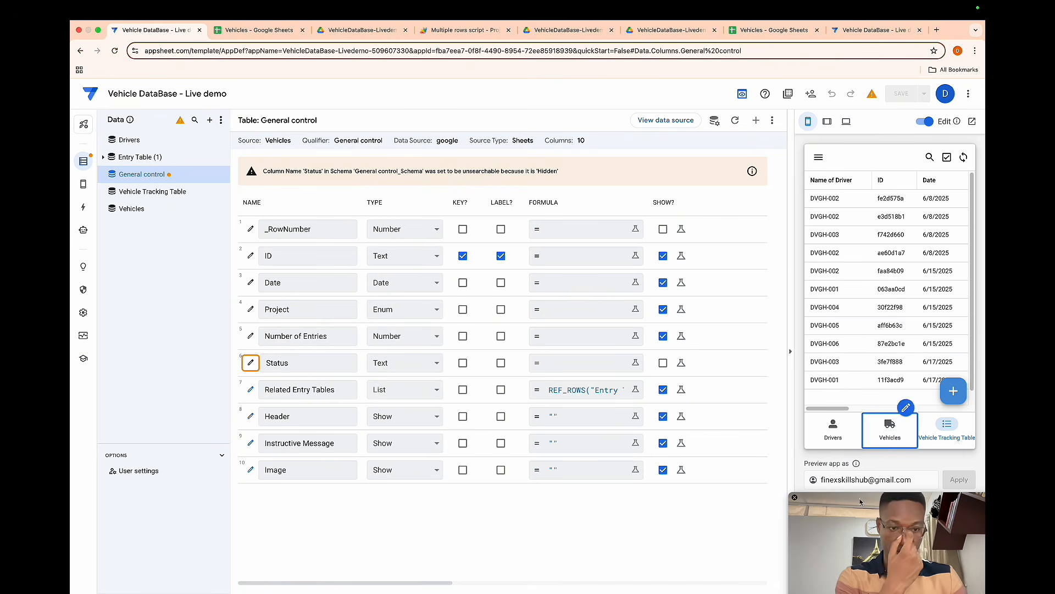
{"action": "left_click", "coordinate": [950, 394]}
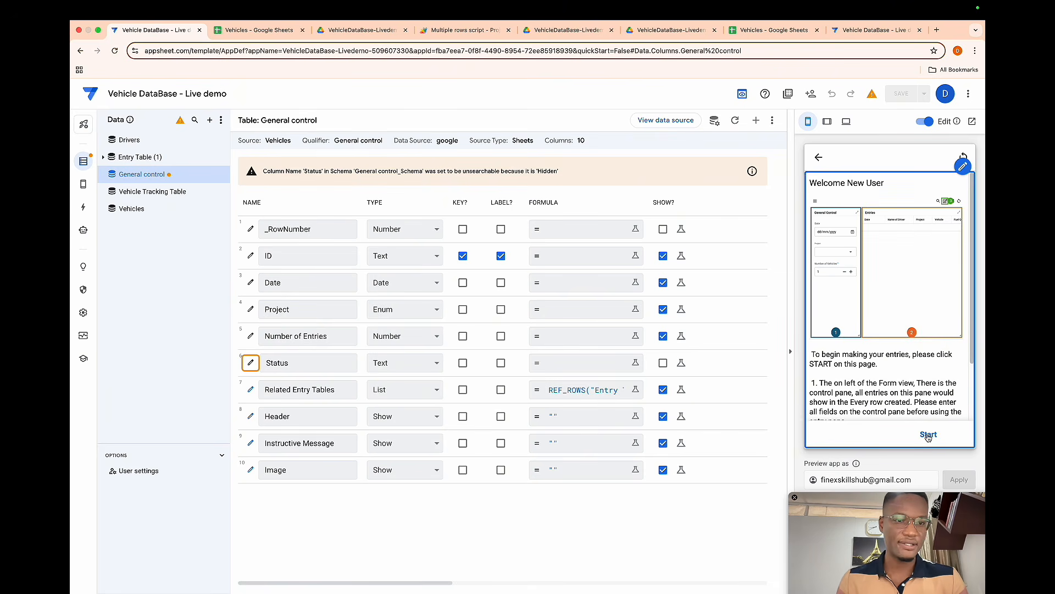
{"action": "left_click", "coordinate": [928, 435]}
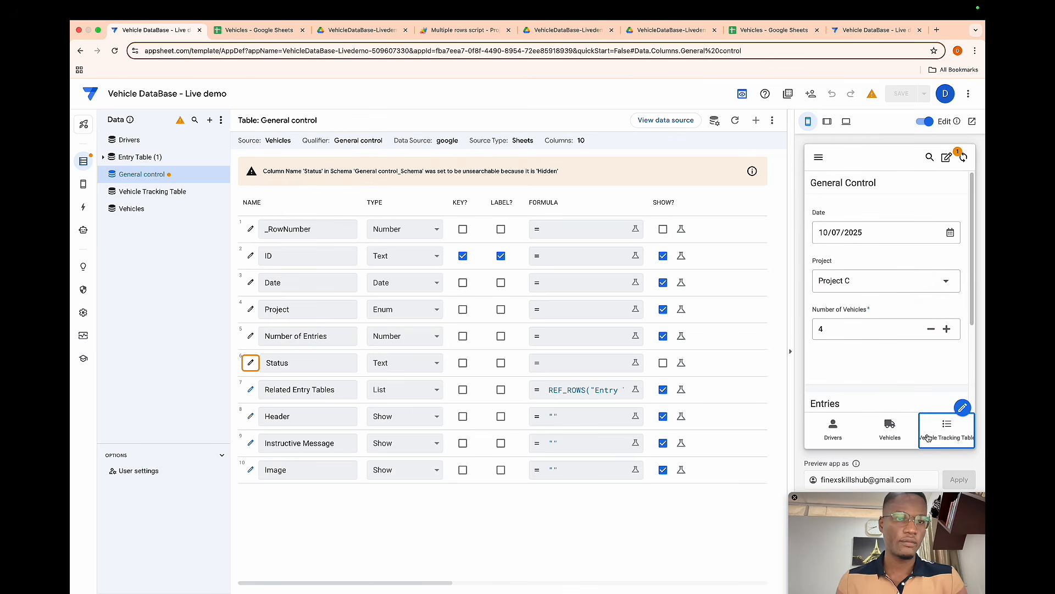
{"action": "scroll", "coordinate": [862, 328], "scroll_direction": "down", "scroll_amount": 5}
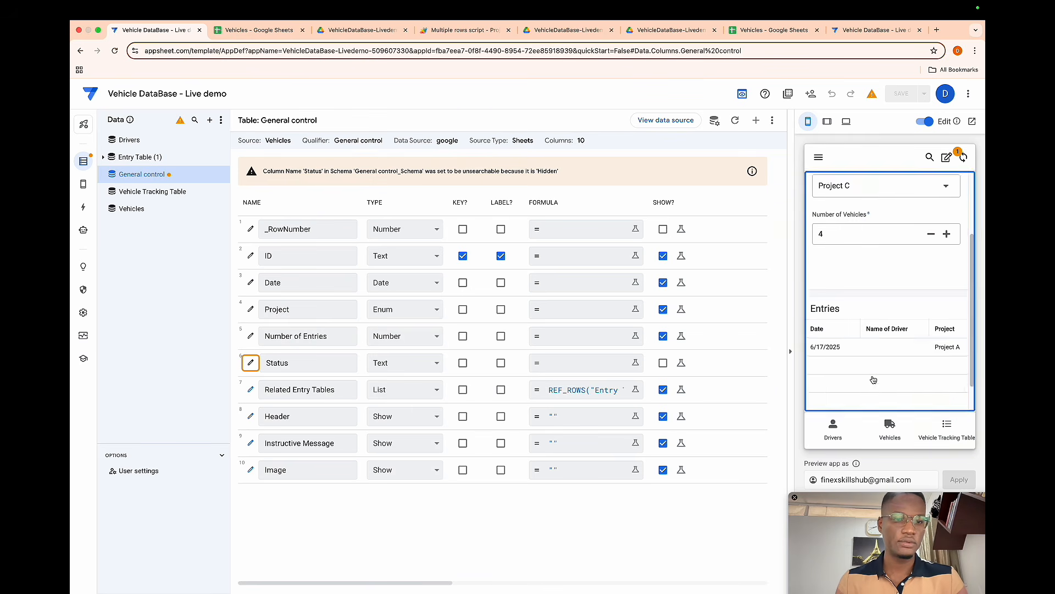
- Examine the General control and Entry Table sheets in the Vehicles spreadsheet
{"action": "left_click", "coordinate": [256, 30]}
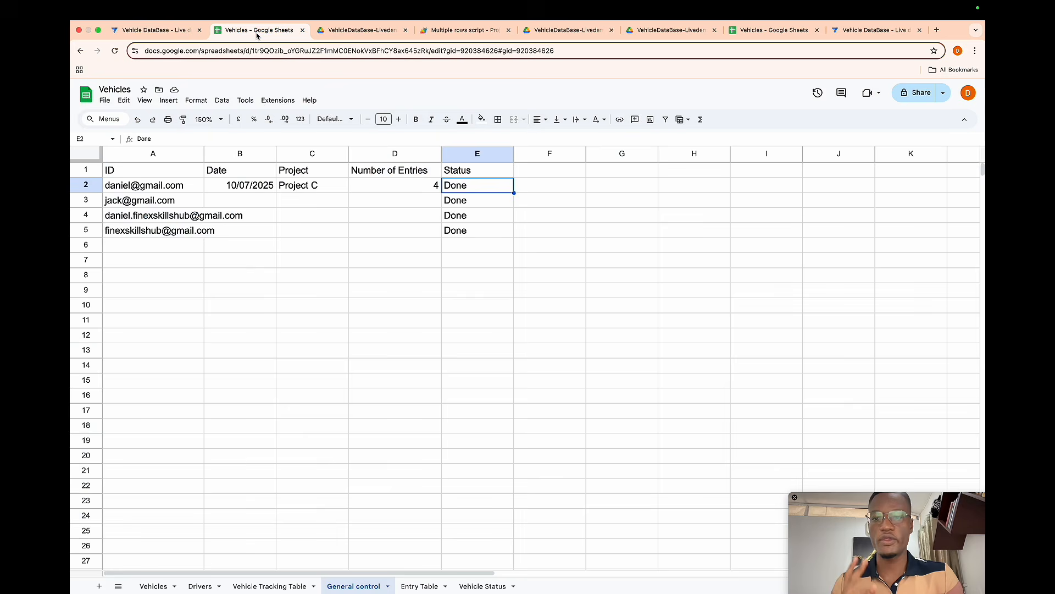
{"action": "left_click", "coordinate": [86, 230]}
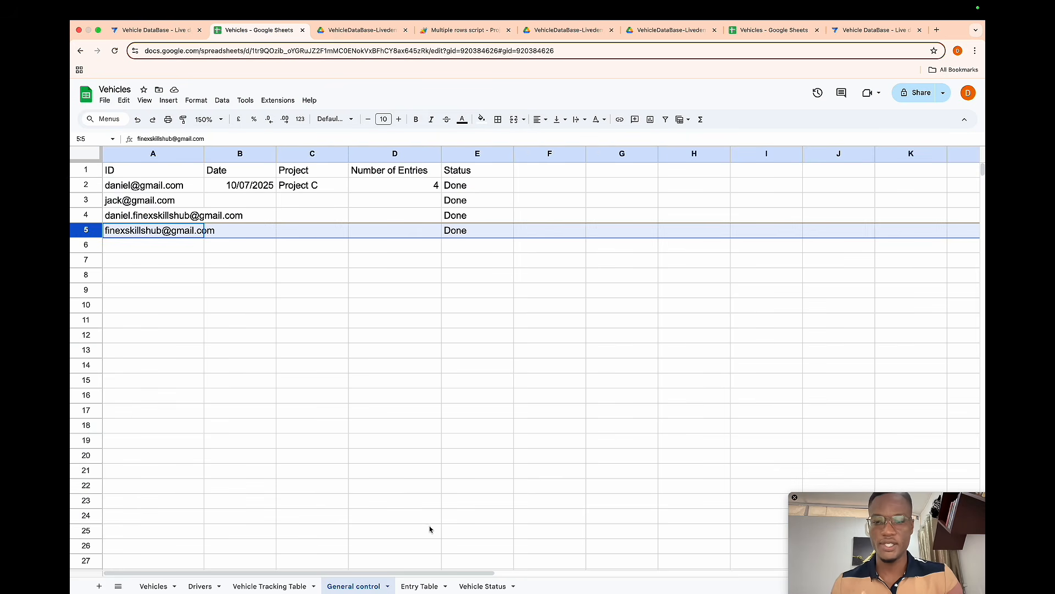
{"action": "left_click", "coordinate": [422, 584]}
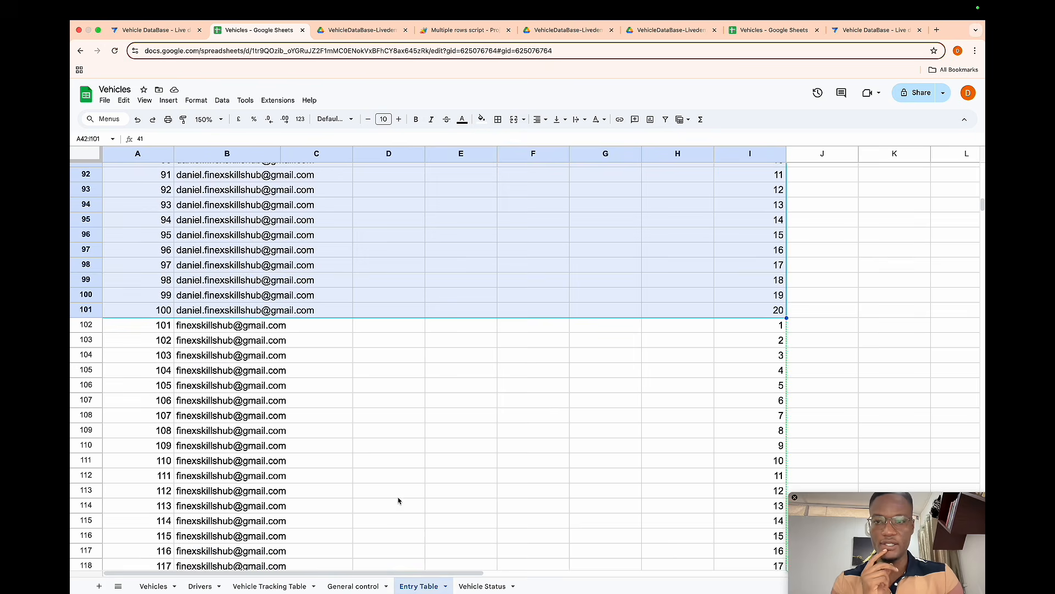
{"action": "scroll", "coordinate": [398, 500], "scroll_direction": "down", "scroll_amount": 8}
{"action": "scroll", "coordinate": [398, 499], "scroll_direction": "up", "scroll_amount": 8}
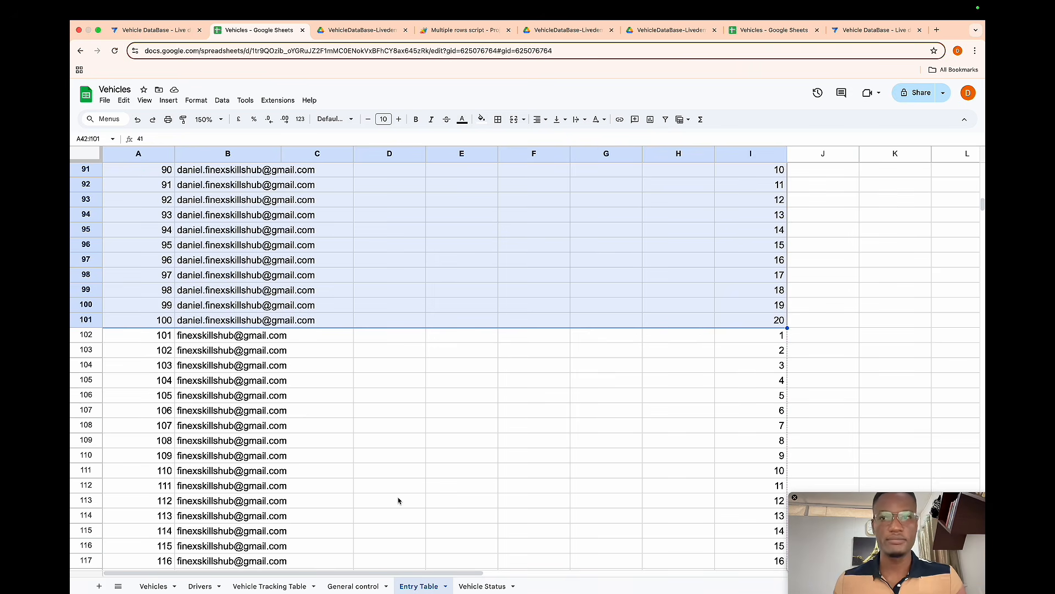
- Open the General Control view and create a new slice for the General control table
{"action": "left_click", "coordinate": [130, 28]}
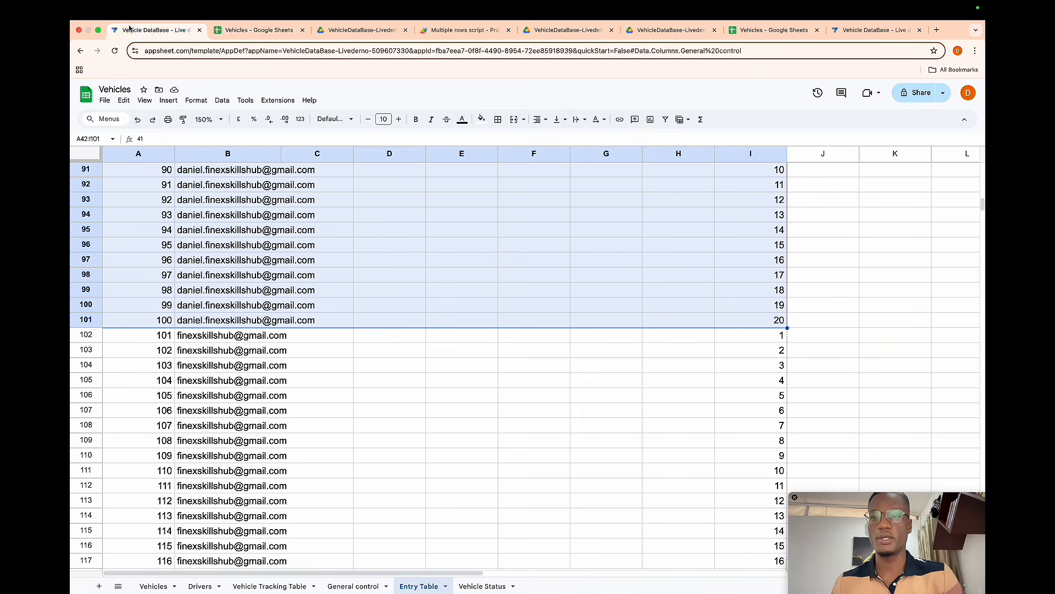
{"action": "mouse_move", "coordinate": [83, 184]}
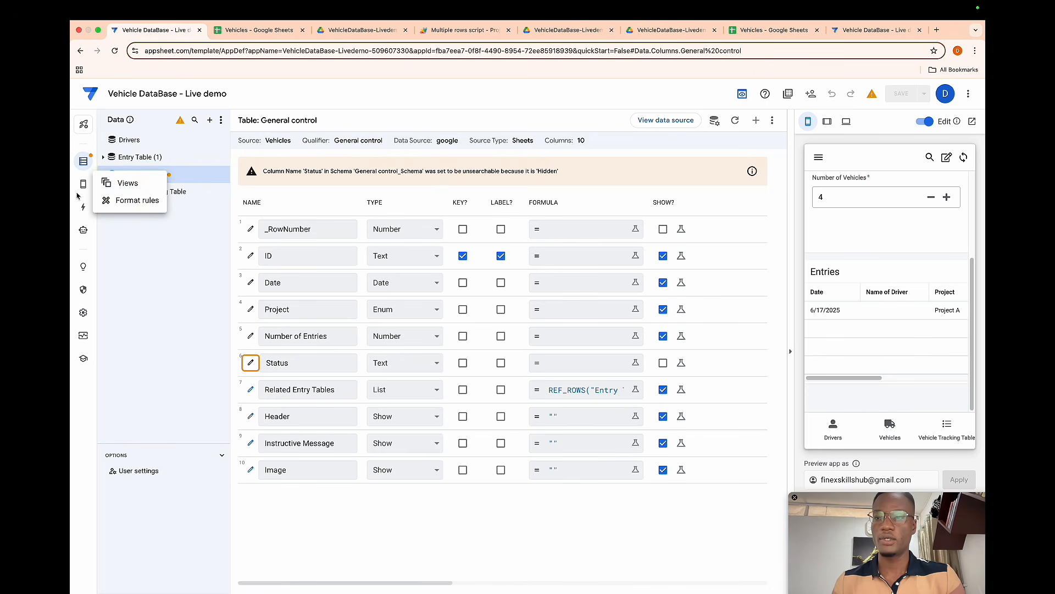
{"action": "left_click", "coordinate": [130, 184]}
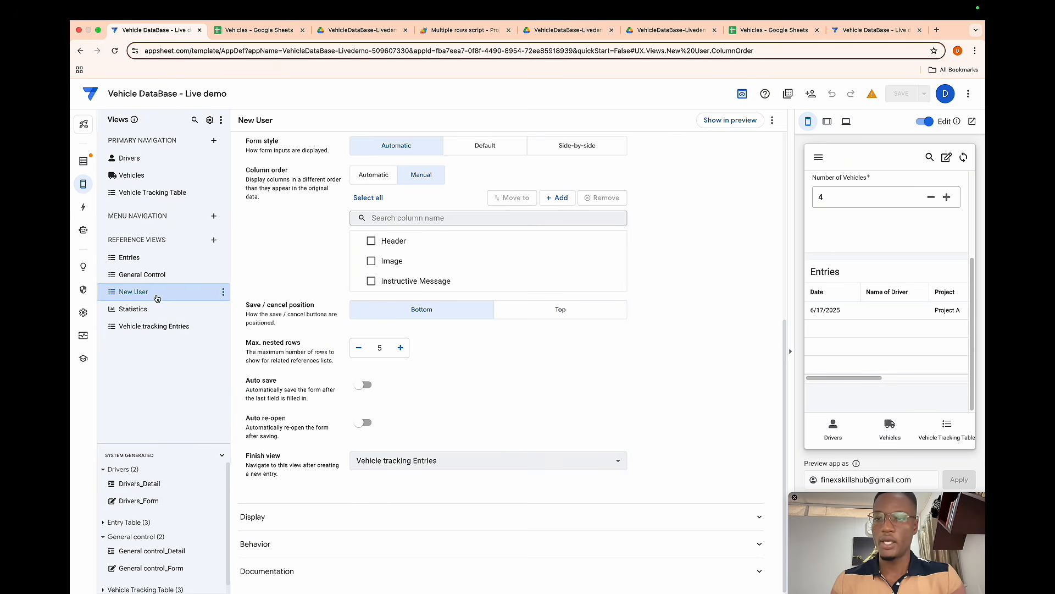
{"action": "left_click", "coordinate": [144, 276]}
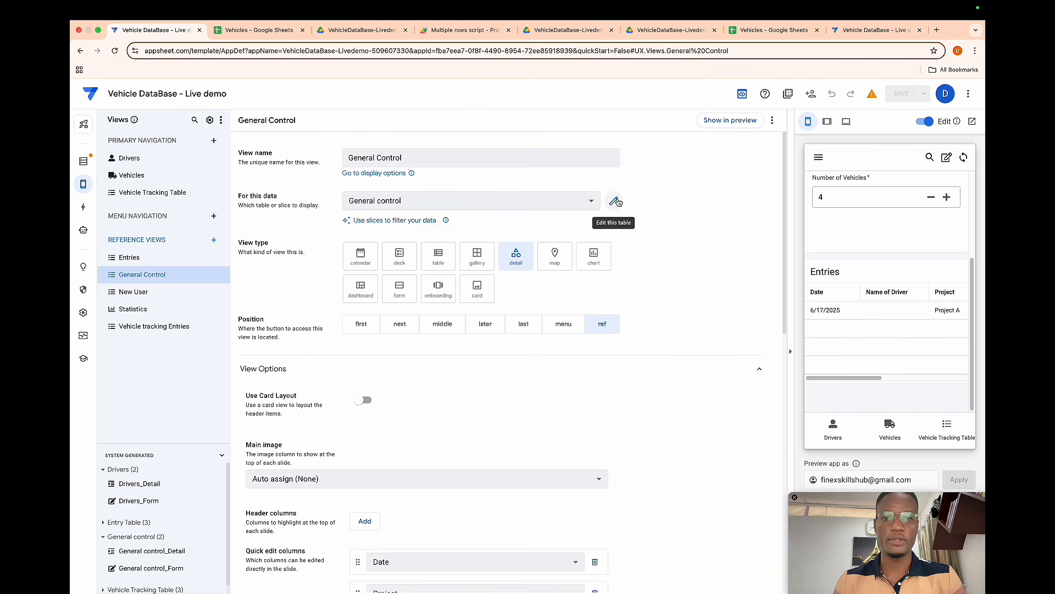
{"action": "left_click", "coordinate": [615, 201]}
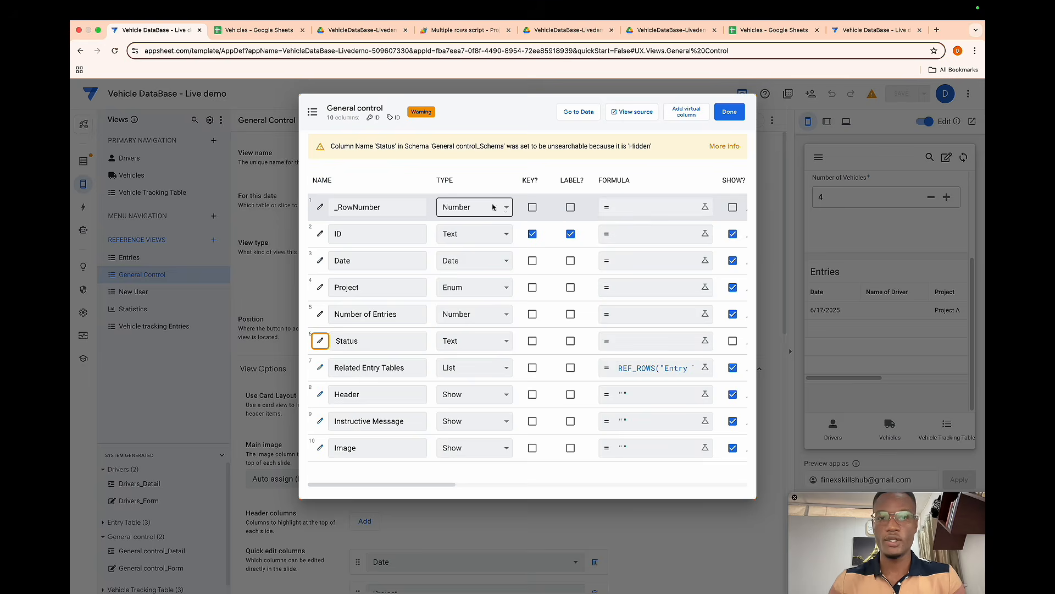
{"action": "key", "text": "Escape"}
{"action": "left_click", "coordinate": [390, 220]}
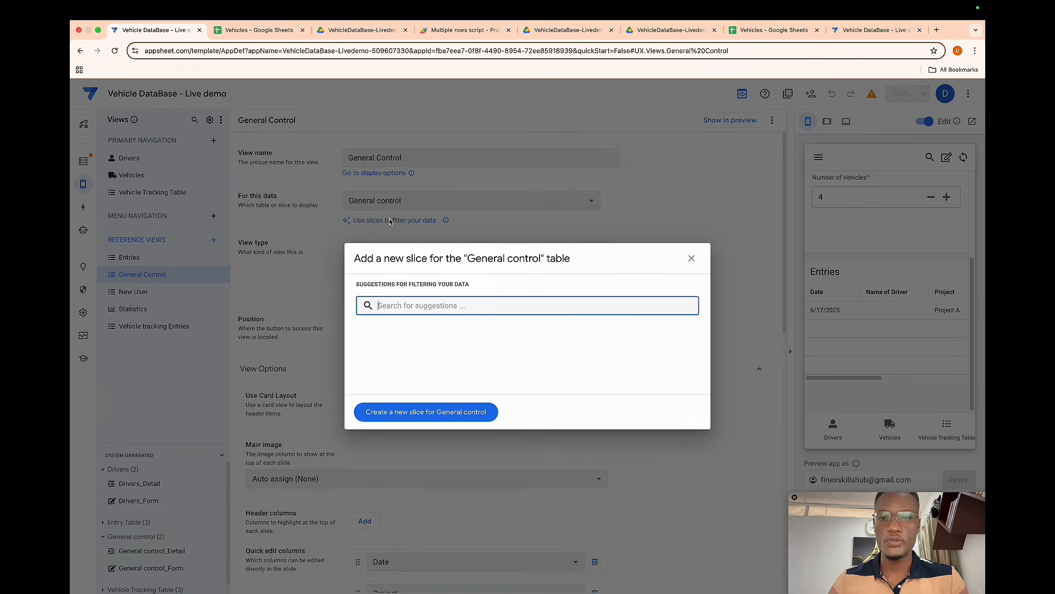
{"action": "left_click", "coordinate": [413, 412]}
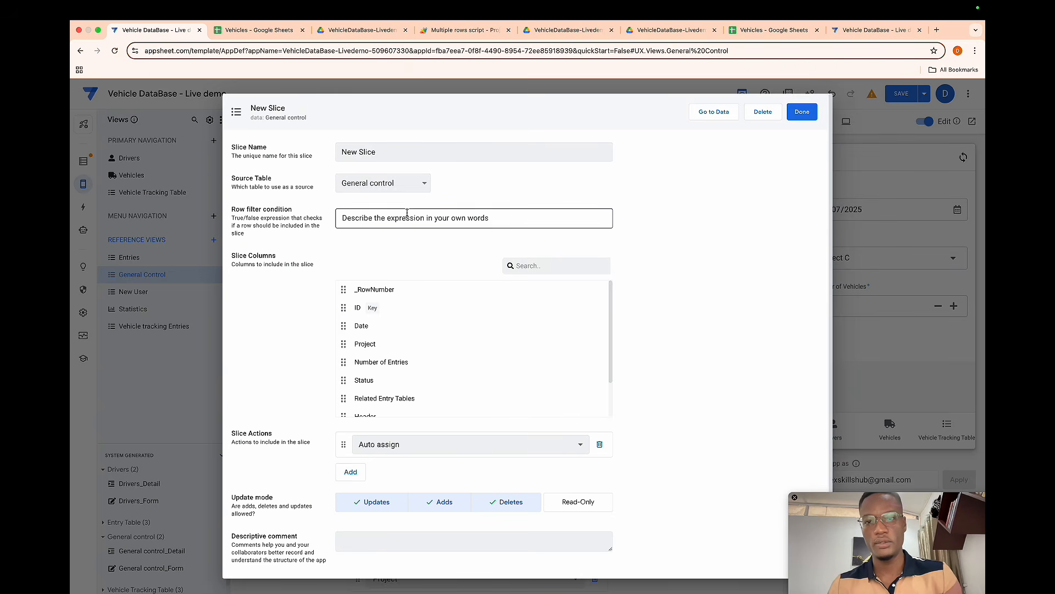
- Set the slice's row filter condition to USEREMAIL()=[ID]
{"action": "left_click", "coordinate": [407, 213]}
{"action": "left_click", "coordinate": [378, 345]}
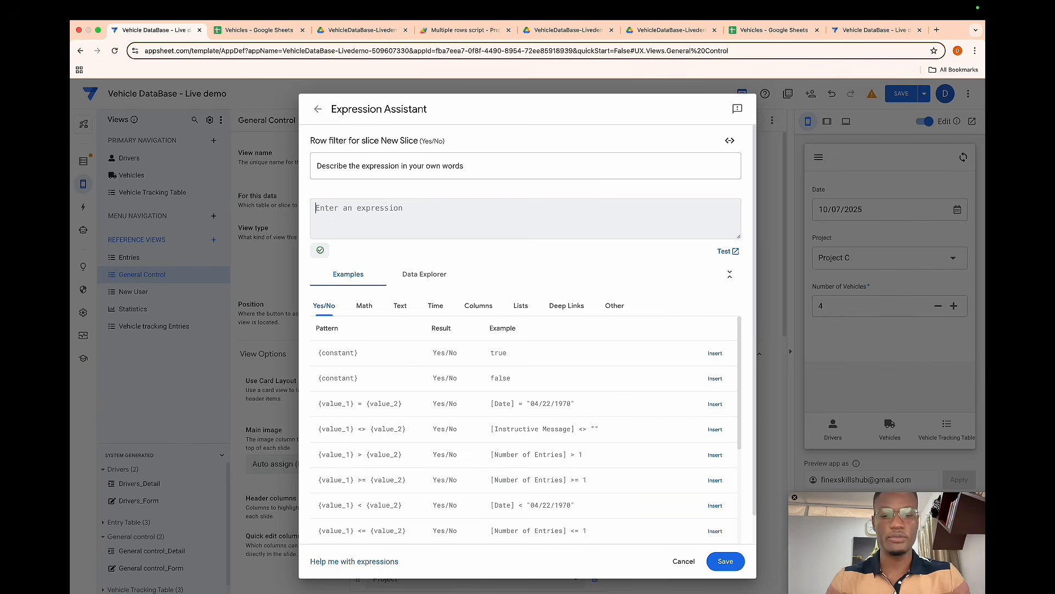
{"action": "type", "text": "usere"}
{"action": "key", "text": "Return"}
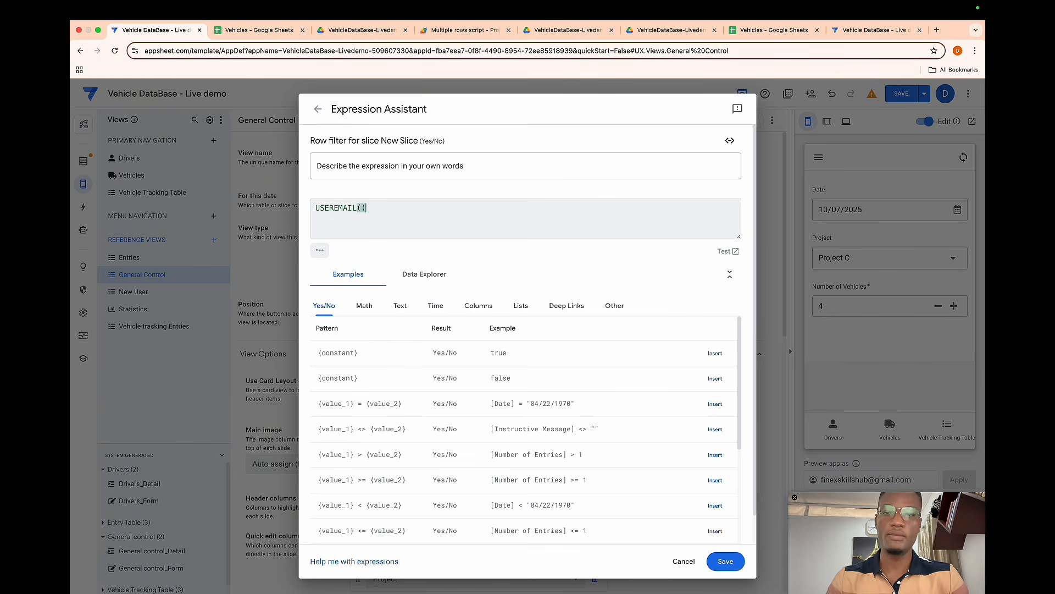
{"action": "type", "text": "=[id"}
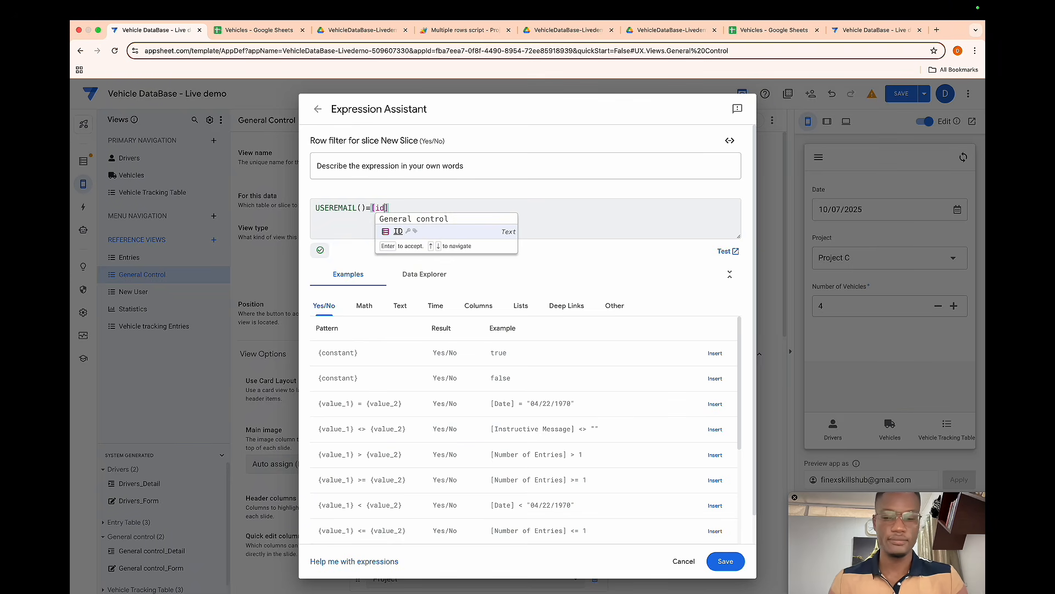
{"action": "key", "text": "Return"}
{"action": "left_click", "coordinate": [726, 561]}
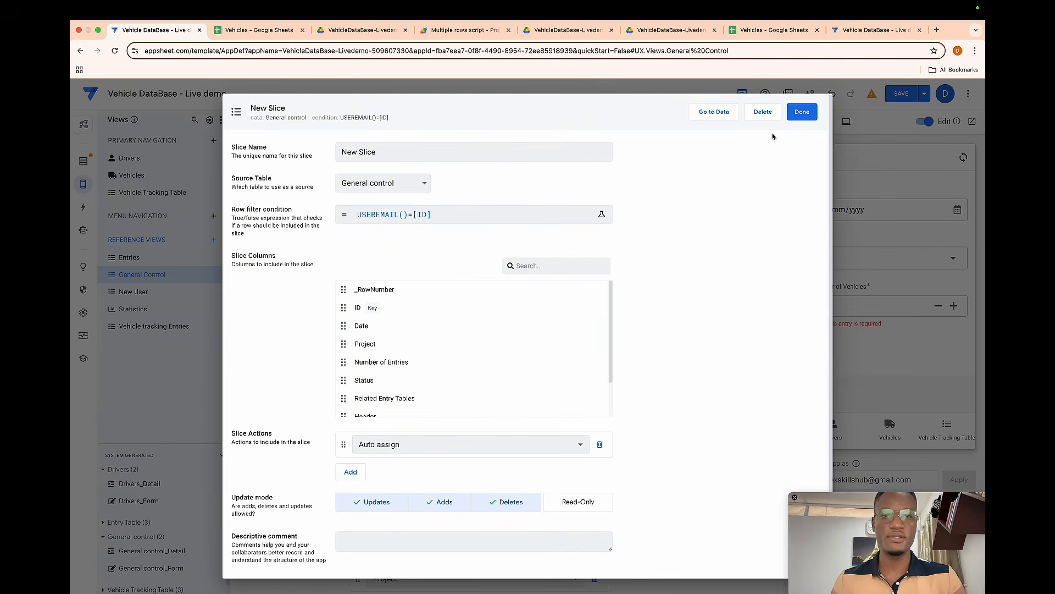
- Rename the slice to My control row and close the slice editor
{"action": "left_click", "coordinate": [374, 154]}
{"action": "double_click", "coordinate": [374, 154]}
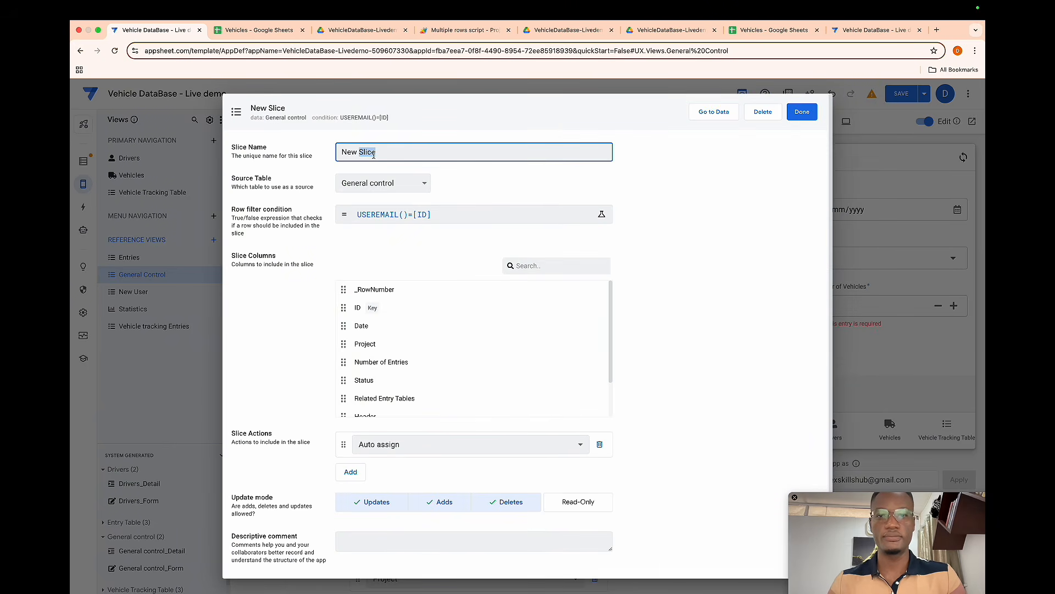
{"action": "key", "text": "BackSpace"}
{"action": "key", "text": "BackSpace"}
{"action": "key", "text": "BackSpace"}
{"action": "key", "text": "BackSpace"}
{"action": "key", "text": "BackSpace"}
{"action": "type", "text": "My control row"}
{"action": "left_click", "coordinate": [802, 111]}
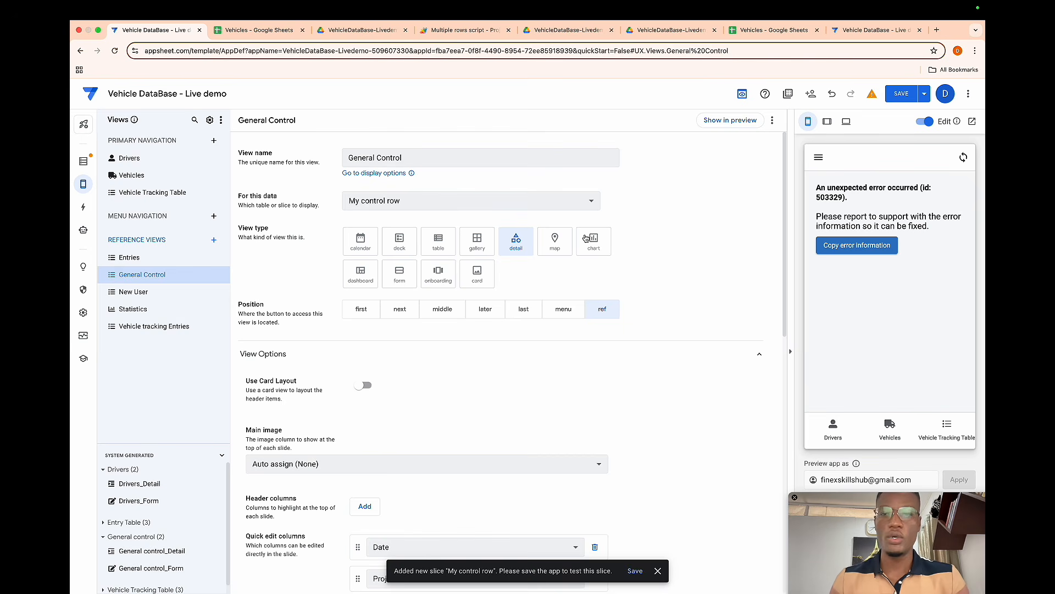
- Save the app and open the General Control form in the preview to test it
{"action": "left_click", "coordinate": [893, 100]}
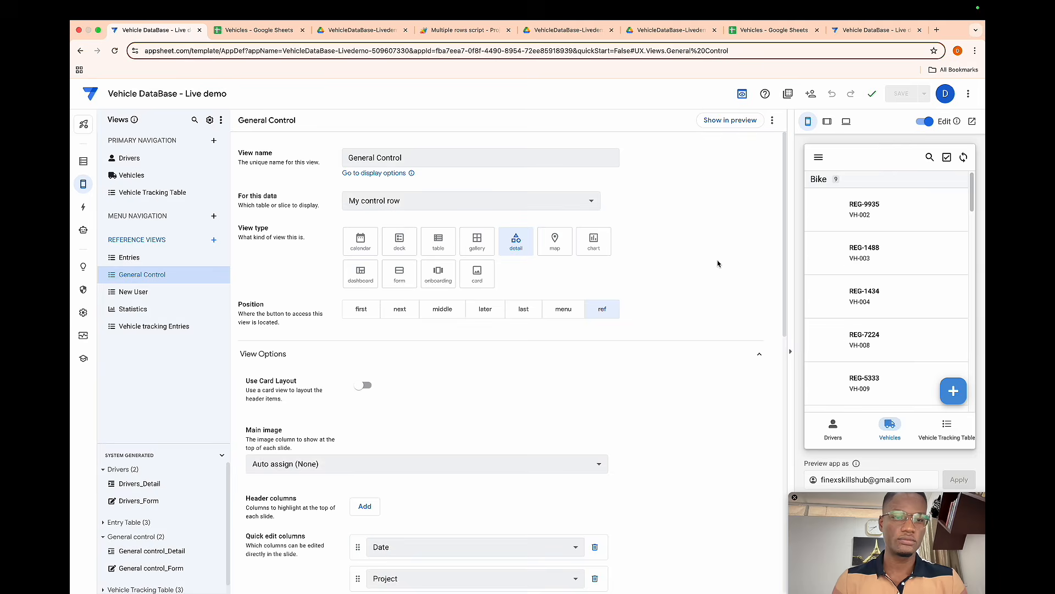
{"action": "left_click", "coordinate": [965, 429]}
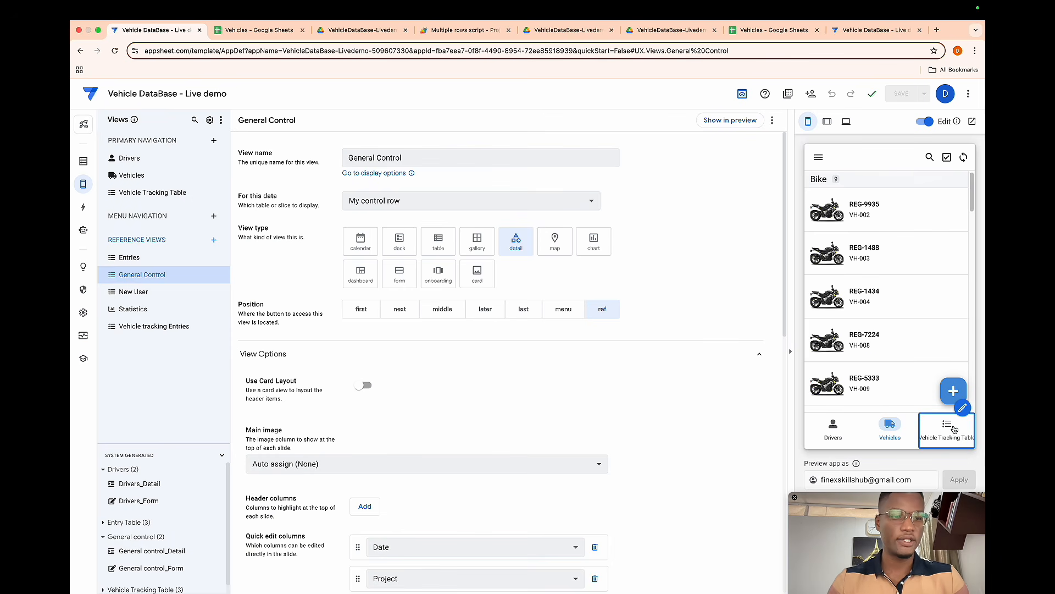
{"action": "left_click", "coordinate": [955, 392]}
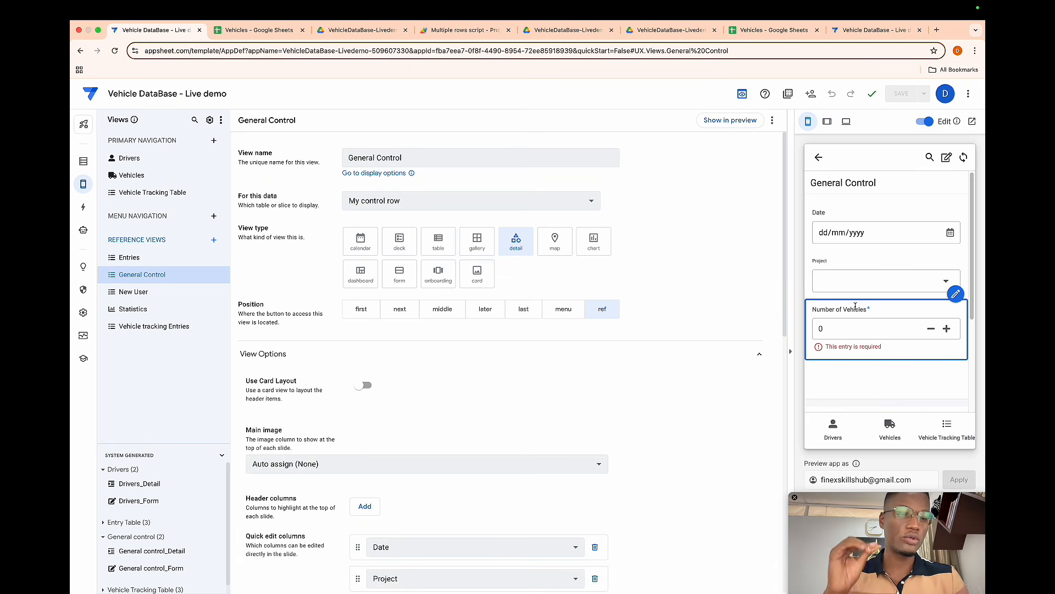
{"action": "scroll", "coordinate": [869, 360], "scroll_direction": "down", "scroll_amount": 3}
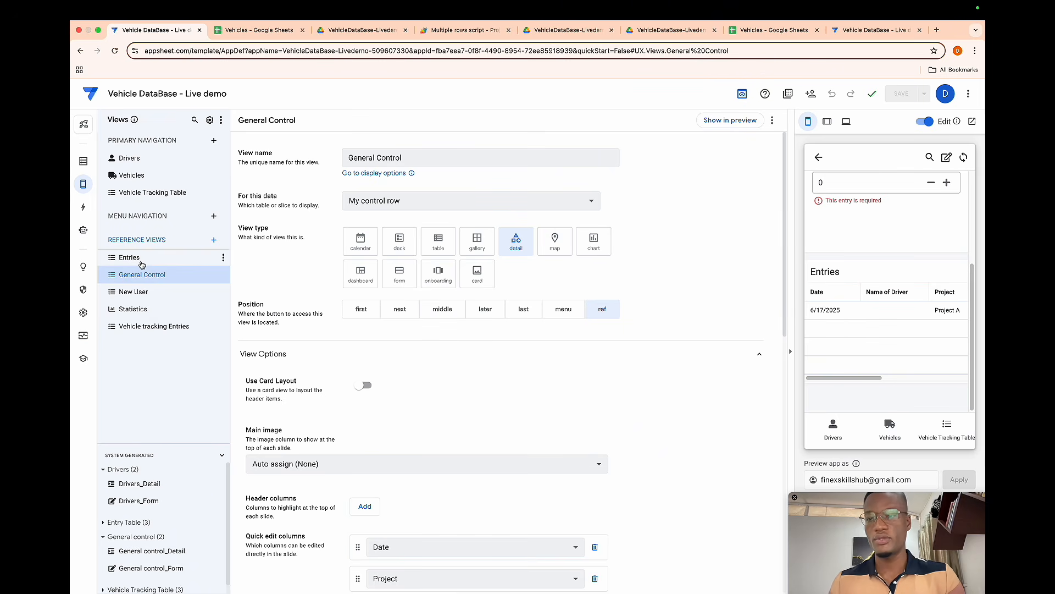
- Change the Entries view's Selected Rows slice filter to and(useremail()=[id],[Number of Rows]<=index(General control[Number of Entries],1))
{"action": "left_click", "coordinate": [142, 263]}
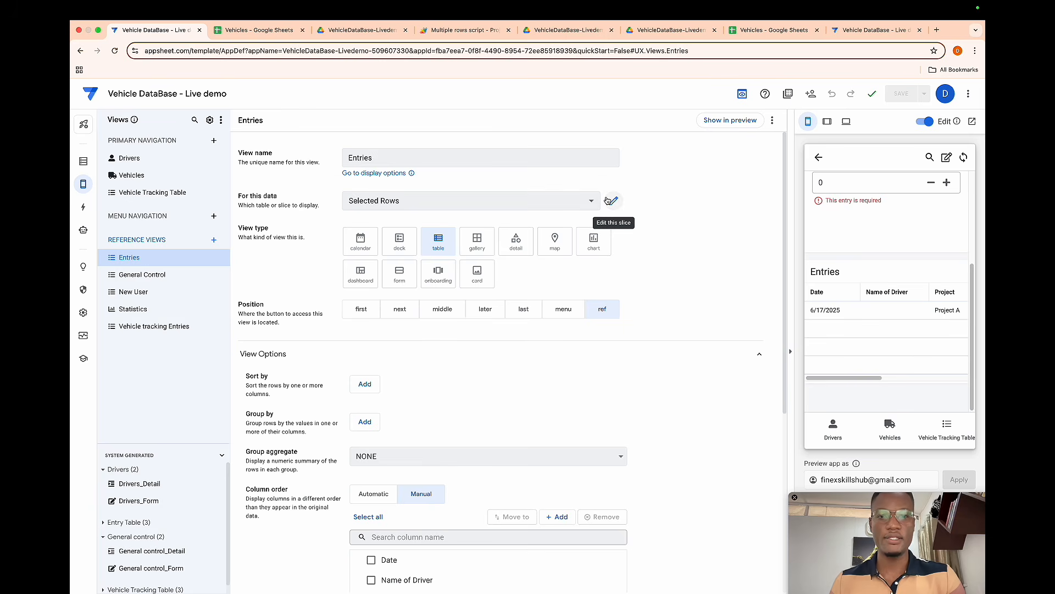
{"action": "left_click", "coordinate": [608, 200]}
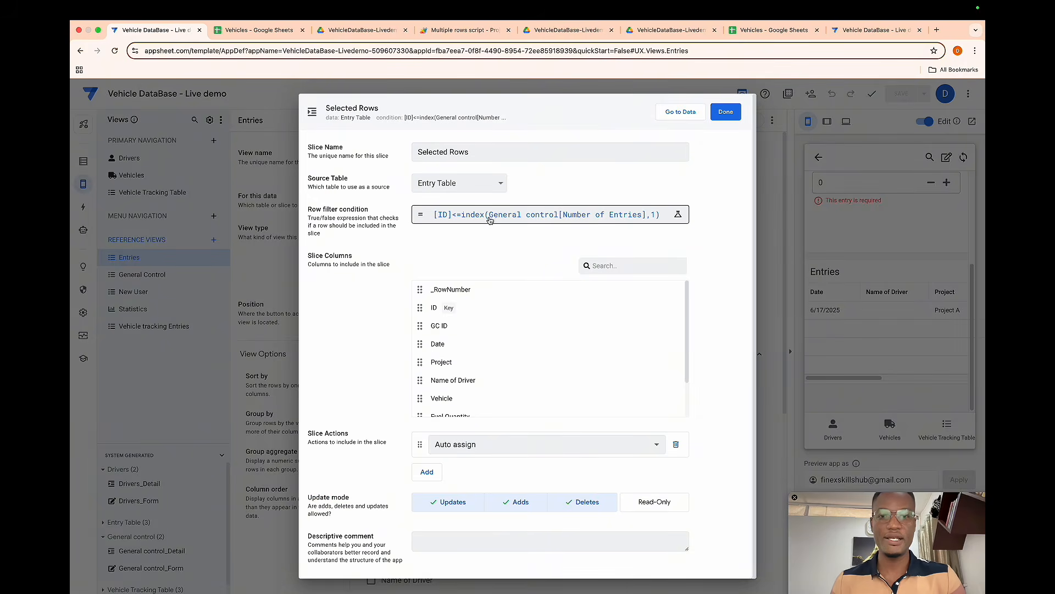
{"action": "left_click", "coordinate": [488, 220]}
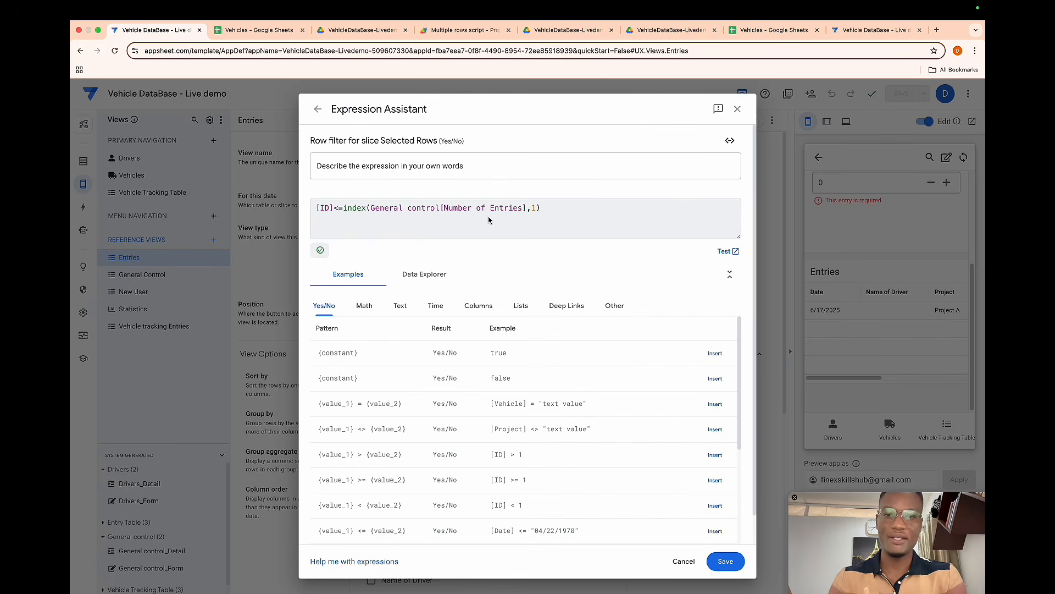
{"action": "type", "text": "and("}
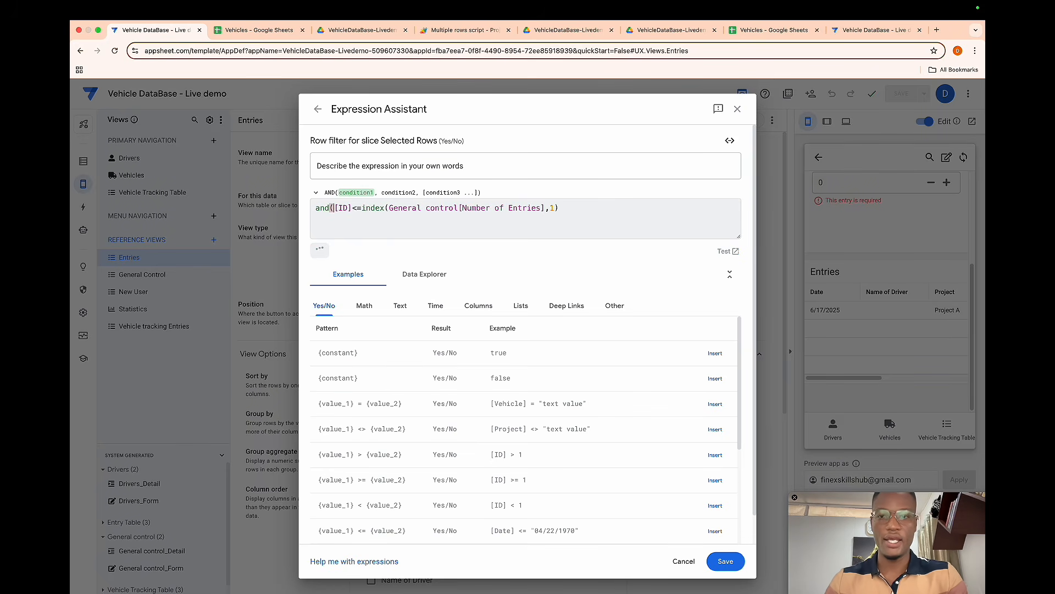
{"action": "type", "text": "useremail()="}
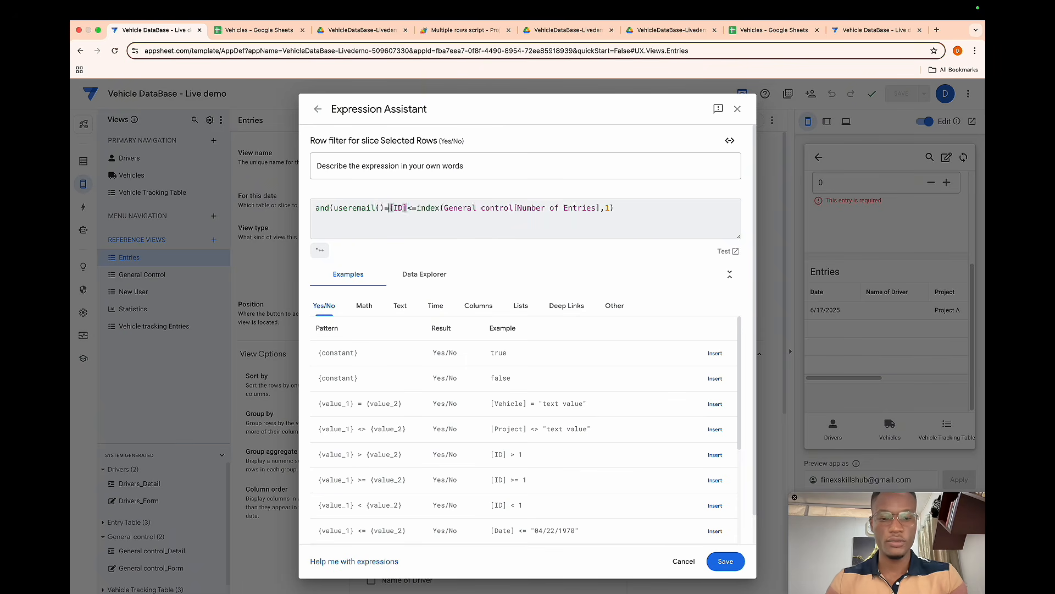
{"action": "type", "text": "["}
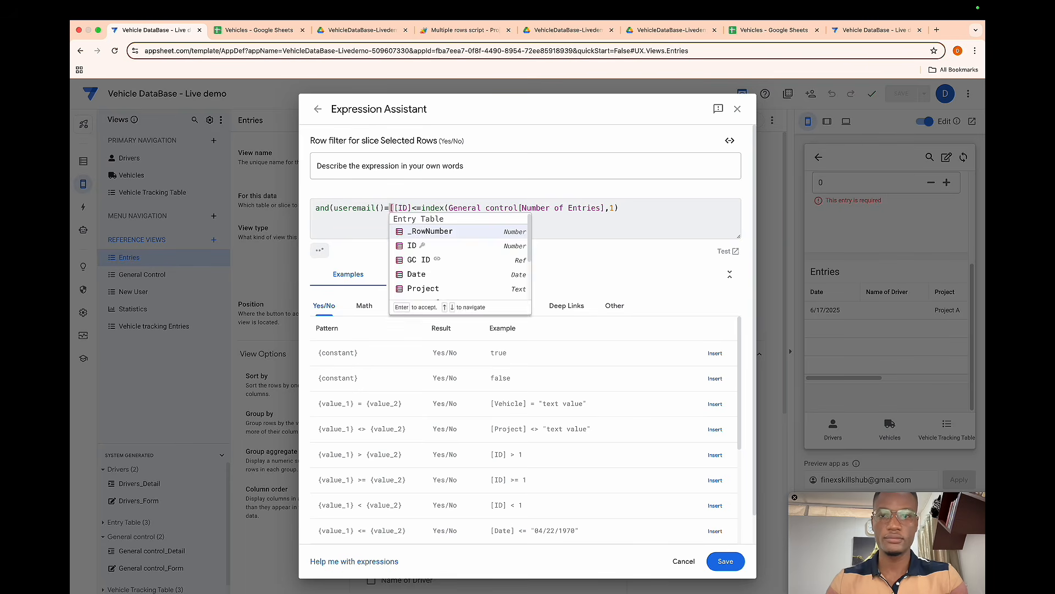
{"action": "type", "text": "id="}
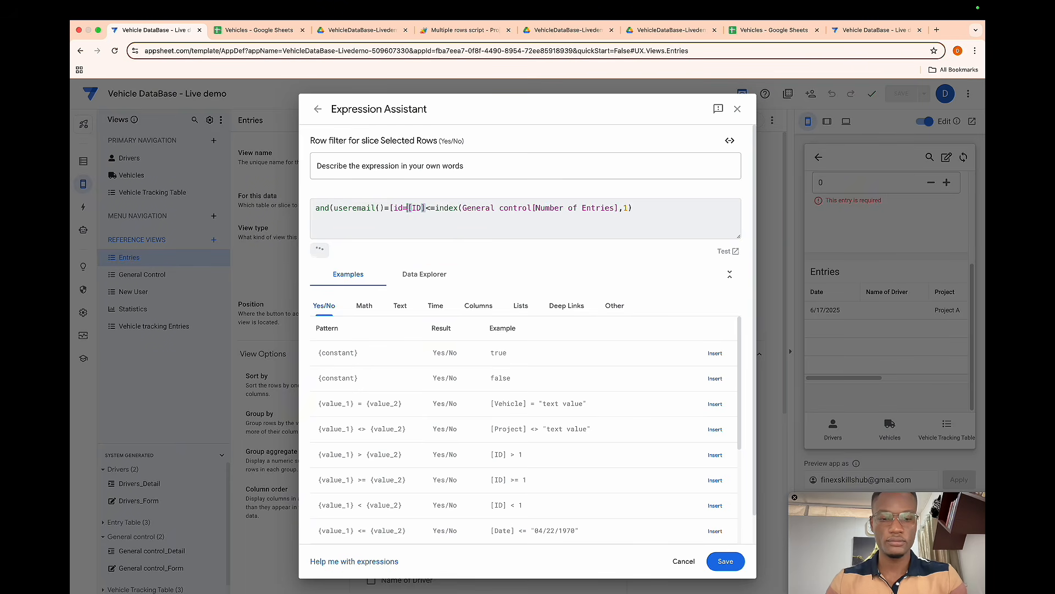
{"action": "key", "text": "BackSpace"}
{"action": "type", "text": "],"}
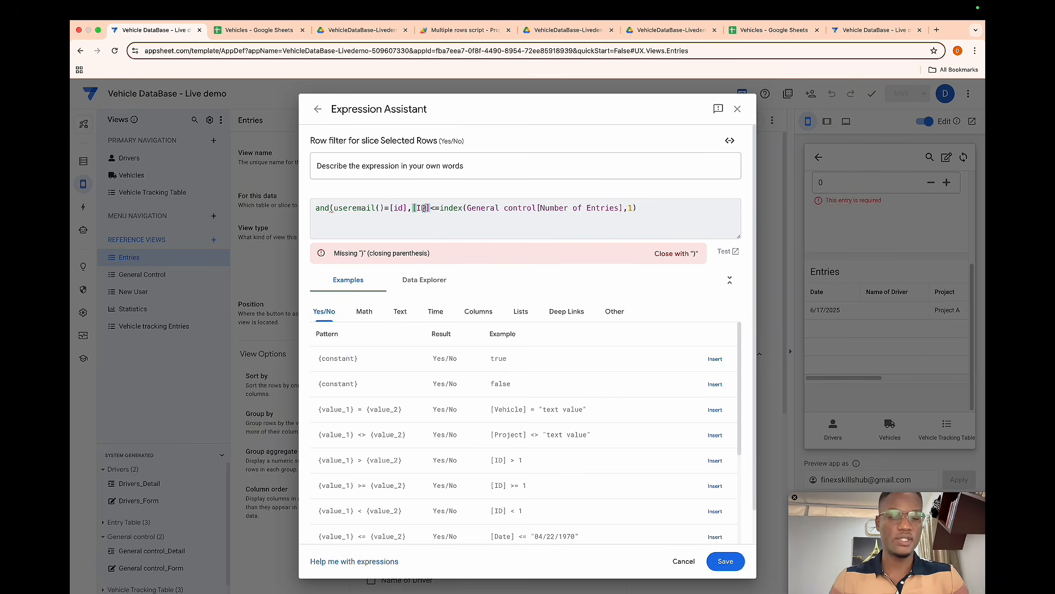
{"action": "key", "text": "BackSpace"}
{"action": "key", "text": "BackSpace"}
{"action": "type", "text": "Number of Rows"}
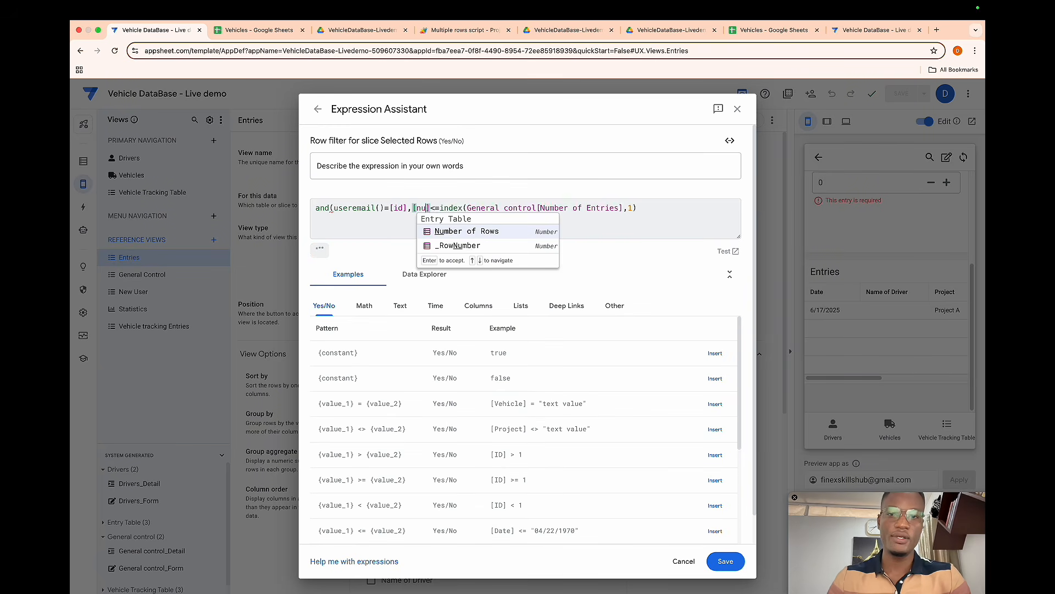
{"action": "key", "text": "Return"}
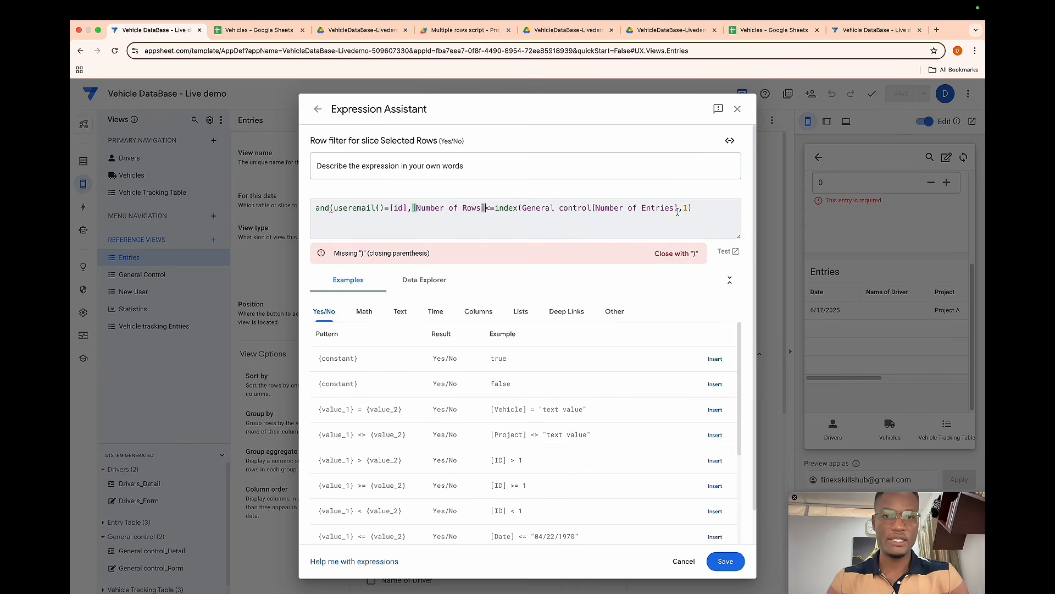
{"action": "left_click", "coordinate": [693, 208]}
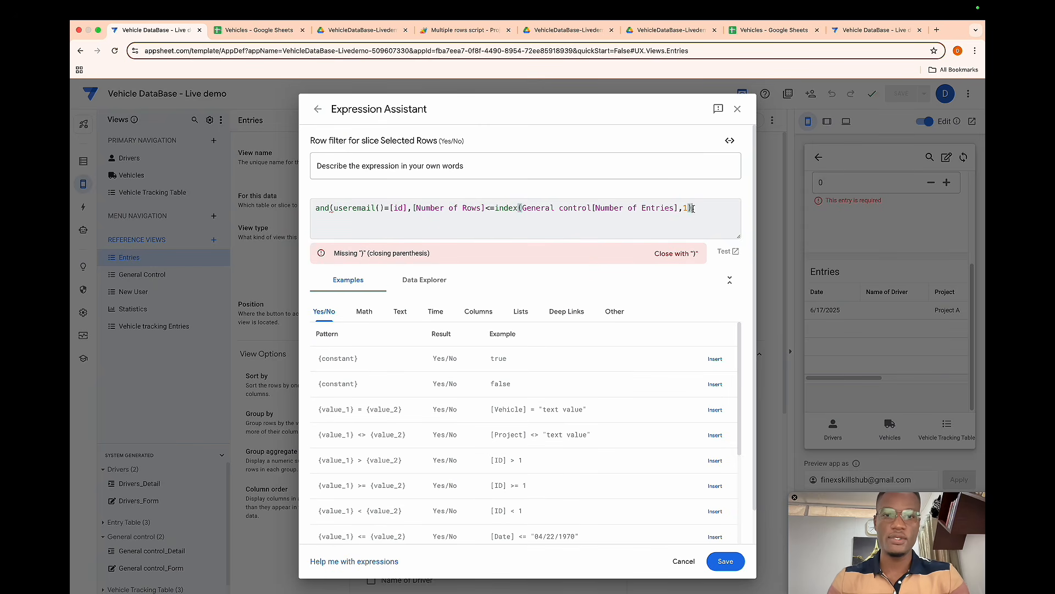
{"action": "type", "text": ")"}
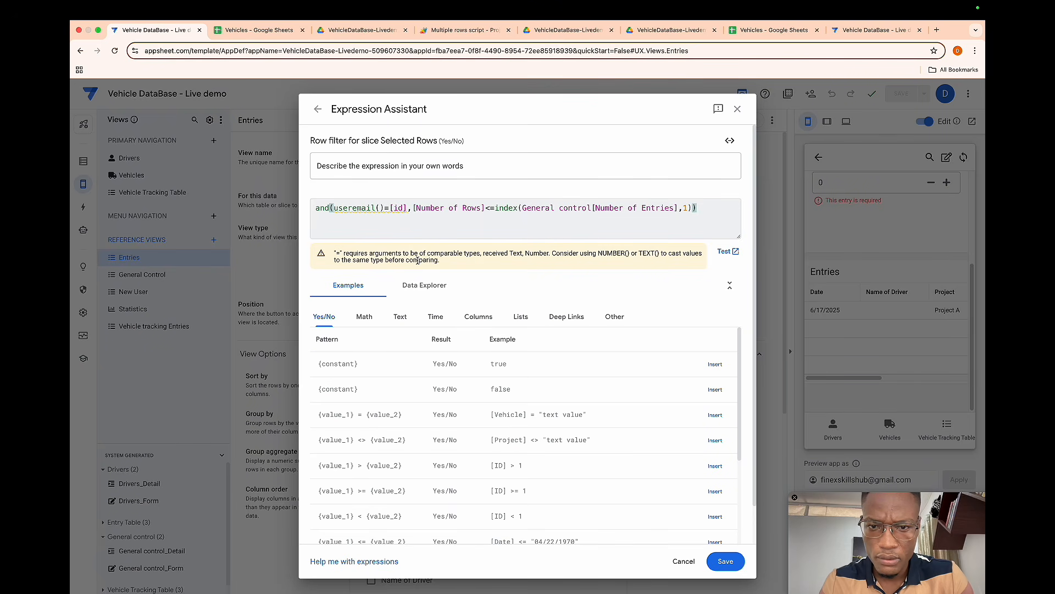
{"action": "left_click", "coordinate": [725, 560]}
{"action": "left_click", "coordinate": [726, 113]}
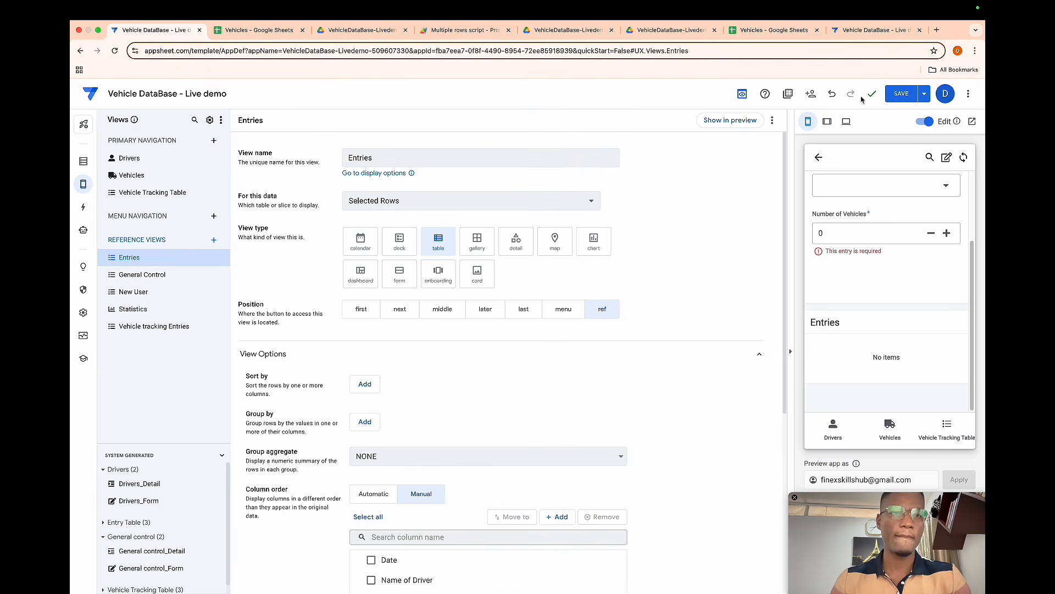
- Save the app and show the Vehicle Tracking Table view in the preview in tablet mode
{"action": "left_click", "coordinate": [895, 98]}
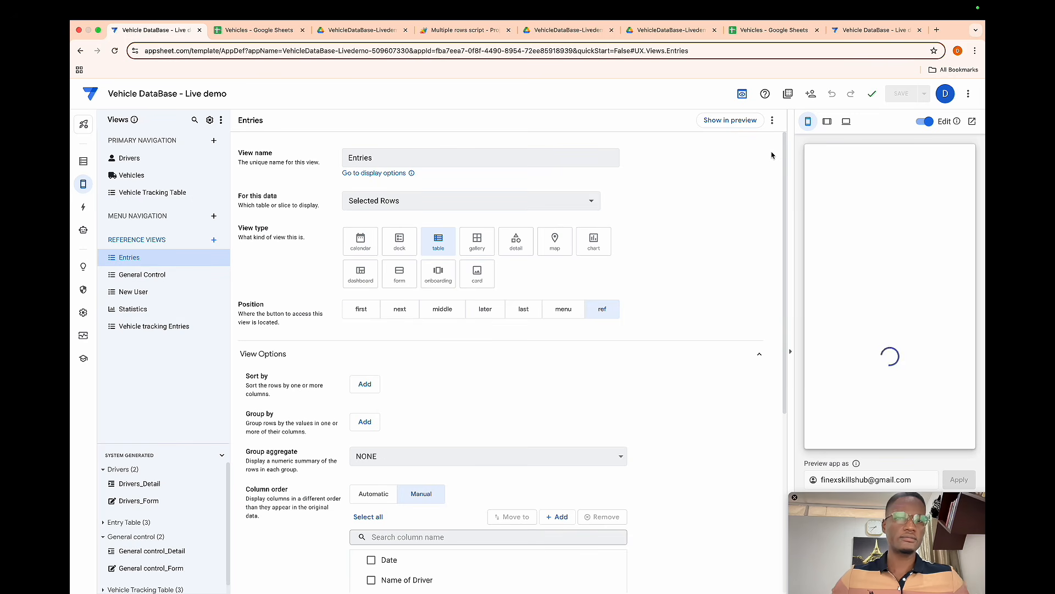
{"action": "left_click", "coordinate": [827, 121]}
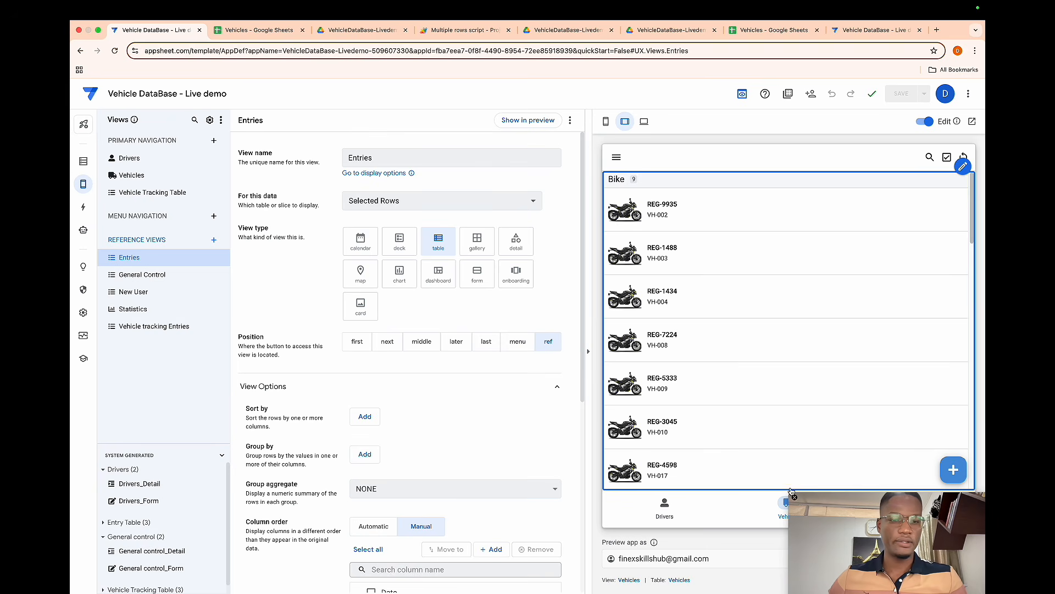
{"action": "left_click", "coordinate": [145, 198]}
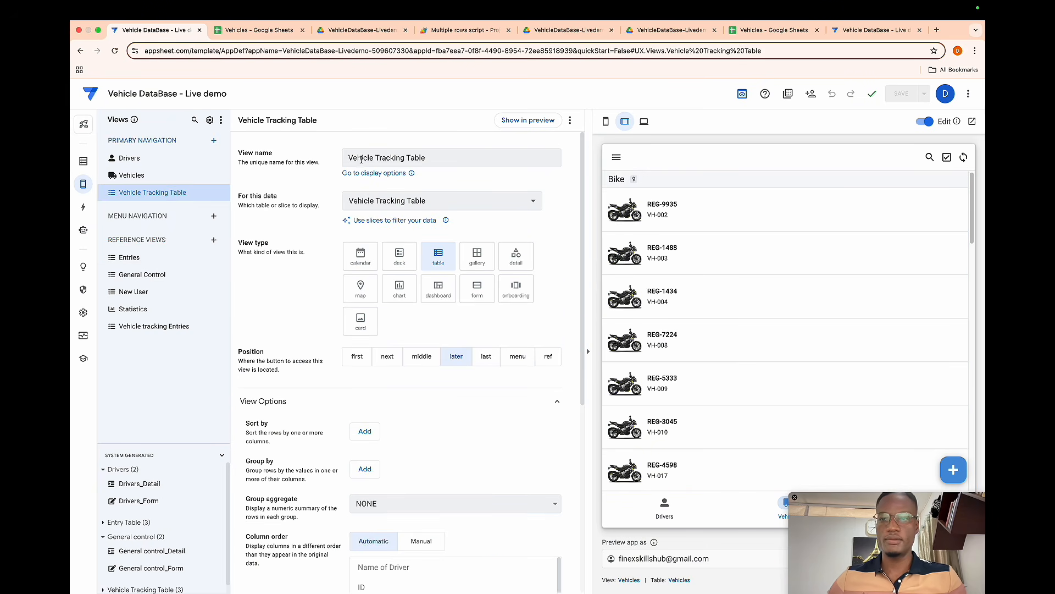
{"action": "left_click", "coordinate": [518, 121]}
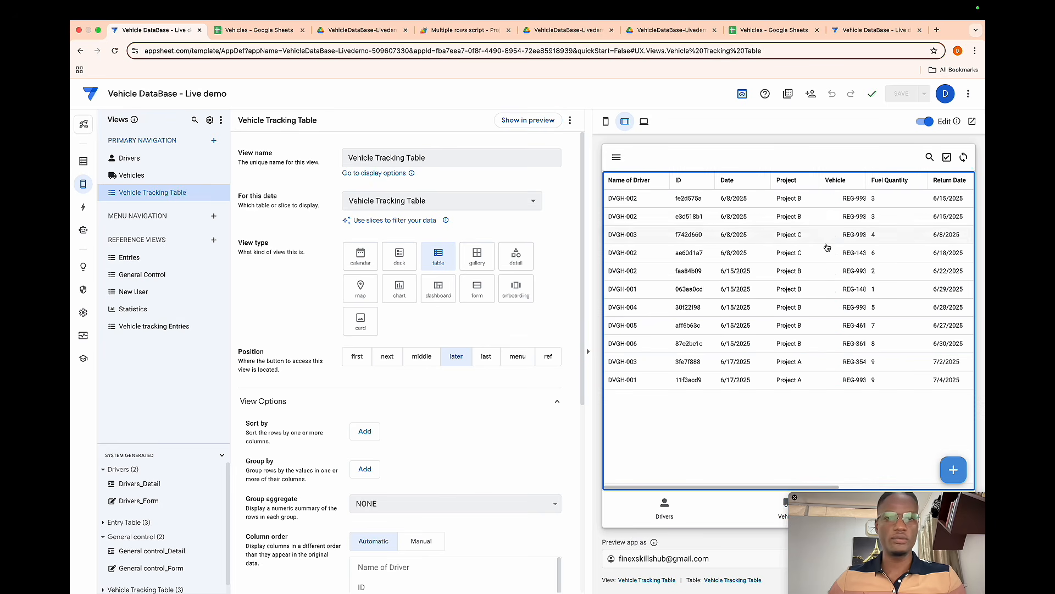
- Add a new General Control entry in the preview with date 05/07/2025 and Project D
{"action": "left_click", "coordinate": [954, 467]}
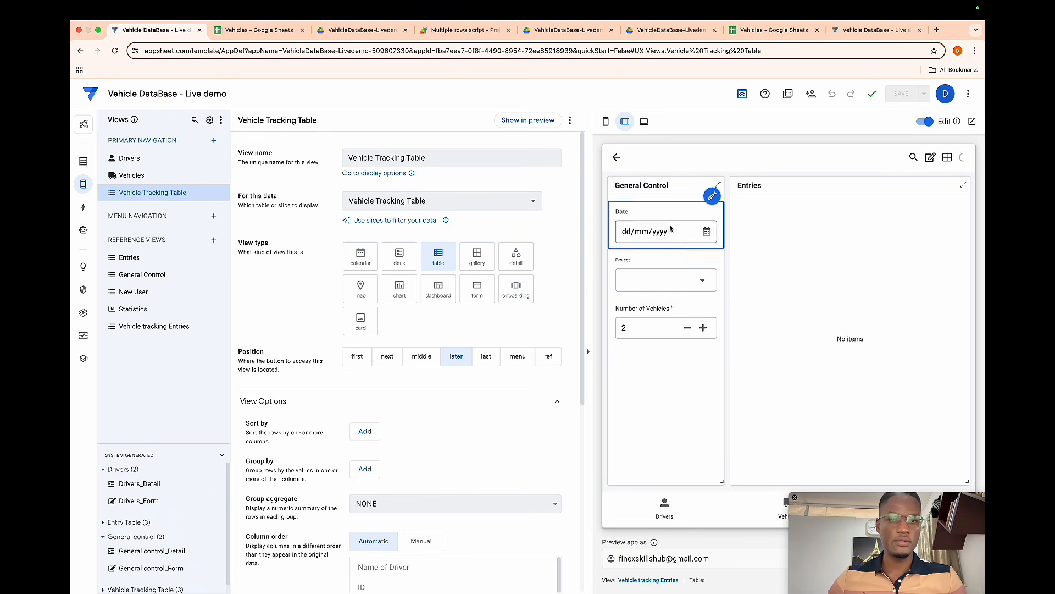
{"action": "left_click", "coordinate": [706, 237]}
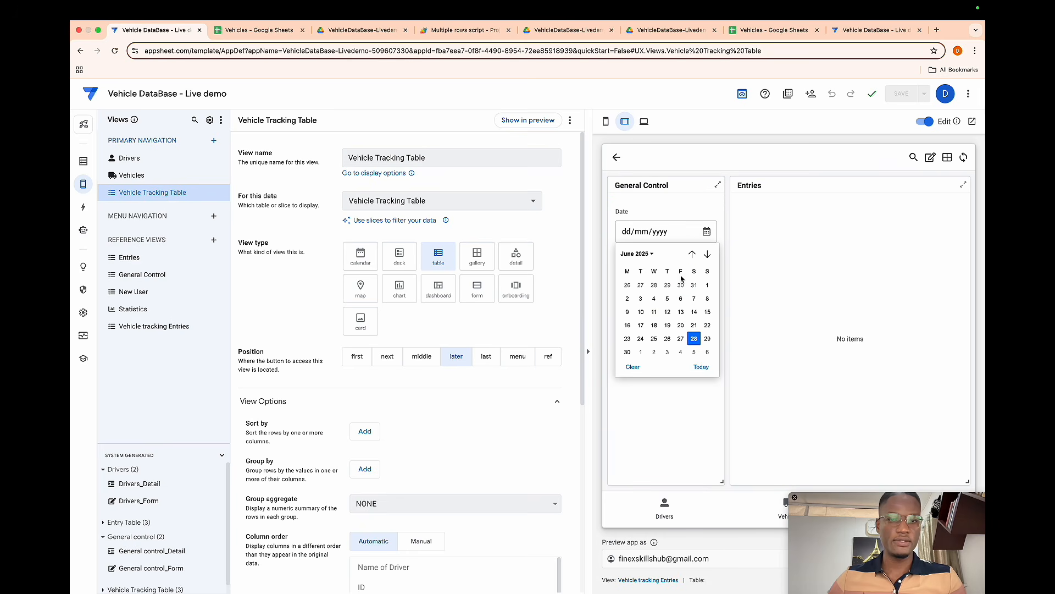
{"action": "left_click", "coordinate": [681, 297]}
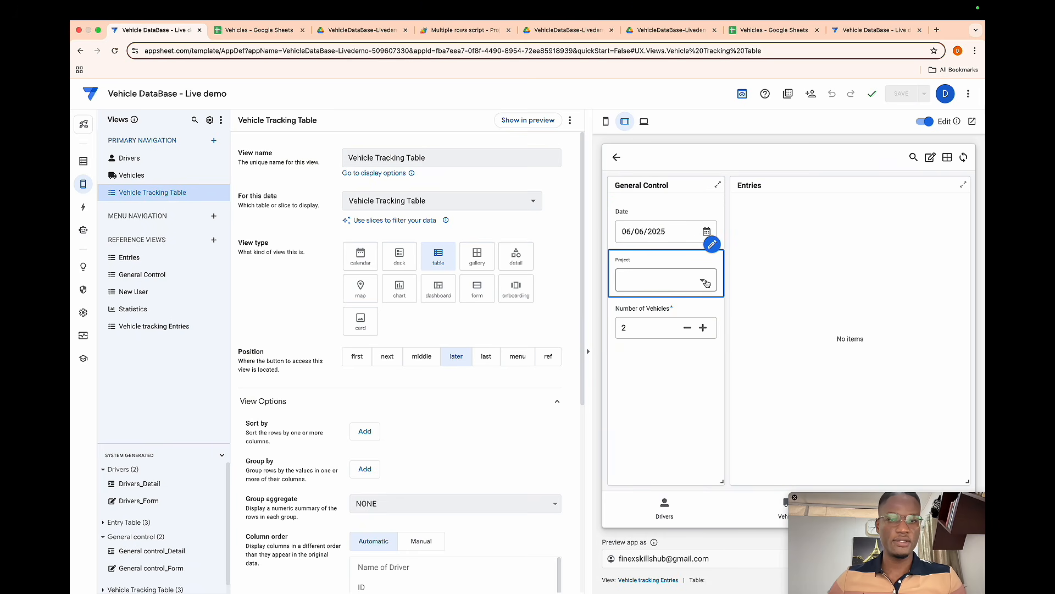
{"action": "left_click", "coordinate": [686, 303]}
{"action": "left_click", "coordinate": [668, 256]}
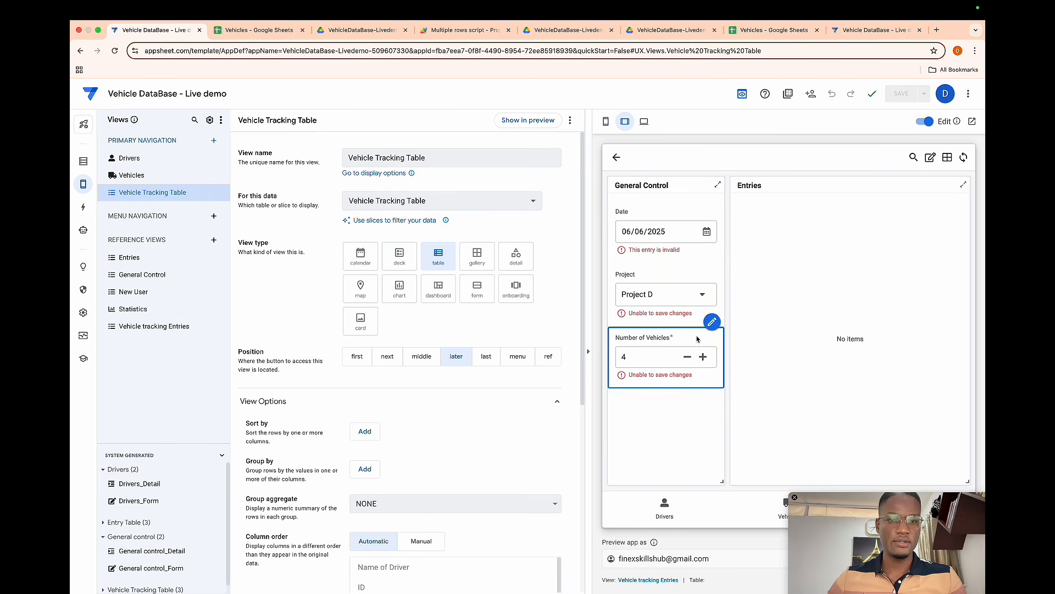
{"action": "left_click", "coordinate": [706, 231]}
{"action": "left_click", "coordinate": [694, 352]}
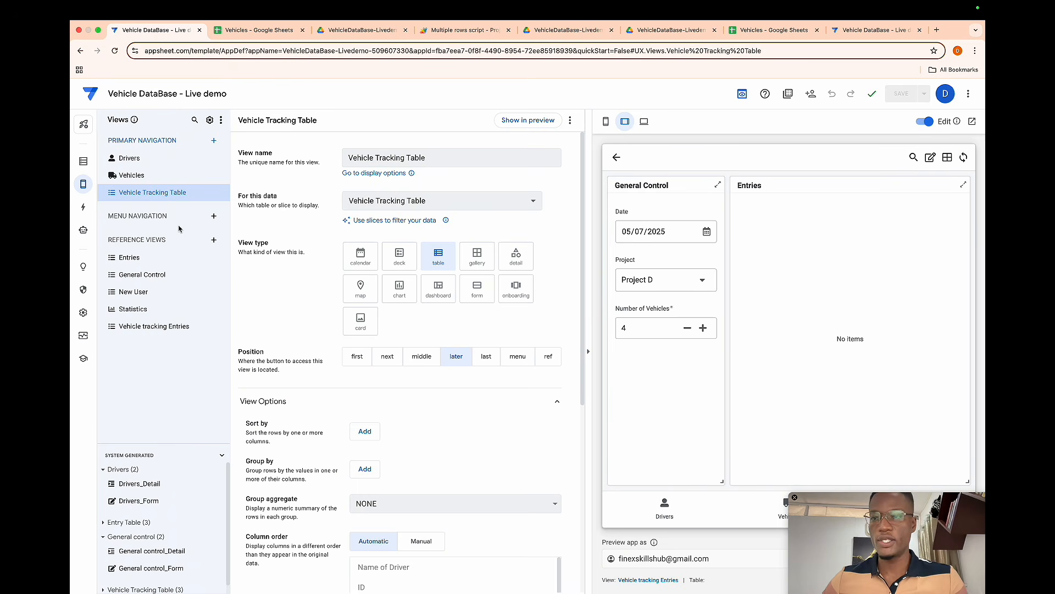
- Replace [id] with [GC ID] in the Selected Rows slice's row filter expression and save it
{"action": "left_click", "coordinate": [141, 257]}
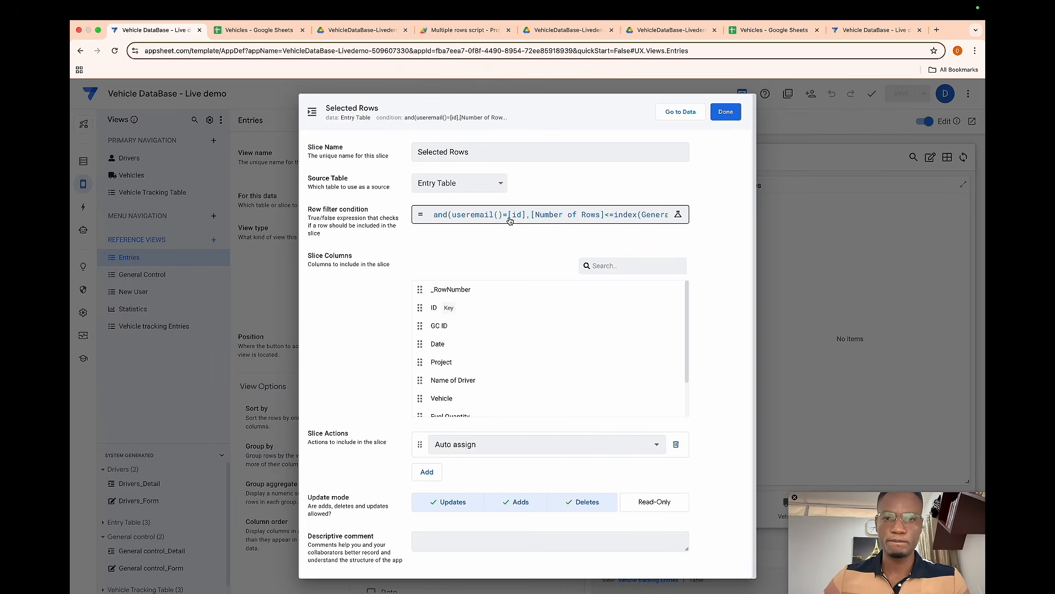
{"action": "left_click", "coordinate": [510, 219]}
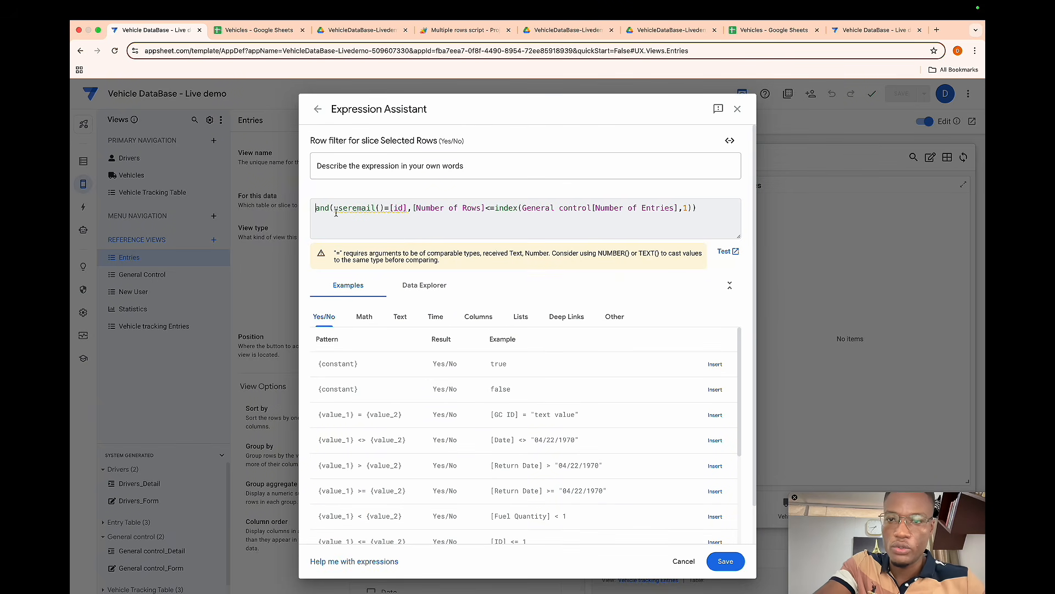
{"action": "mouse_move", "coordinate": [385, 212]}
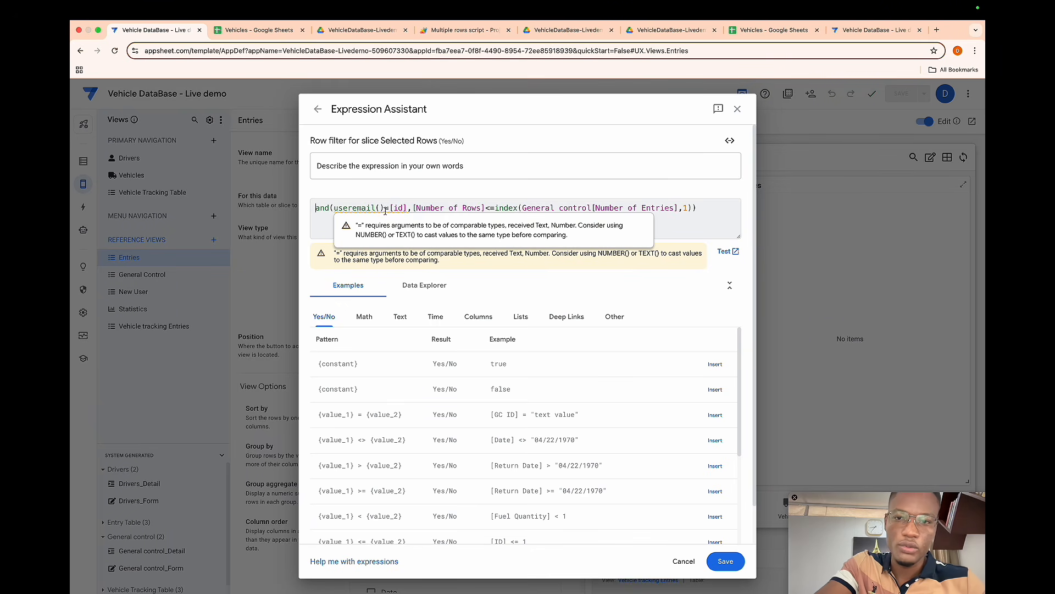
{"action": "left_click", "coordinate": [405, 208]}
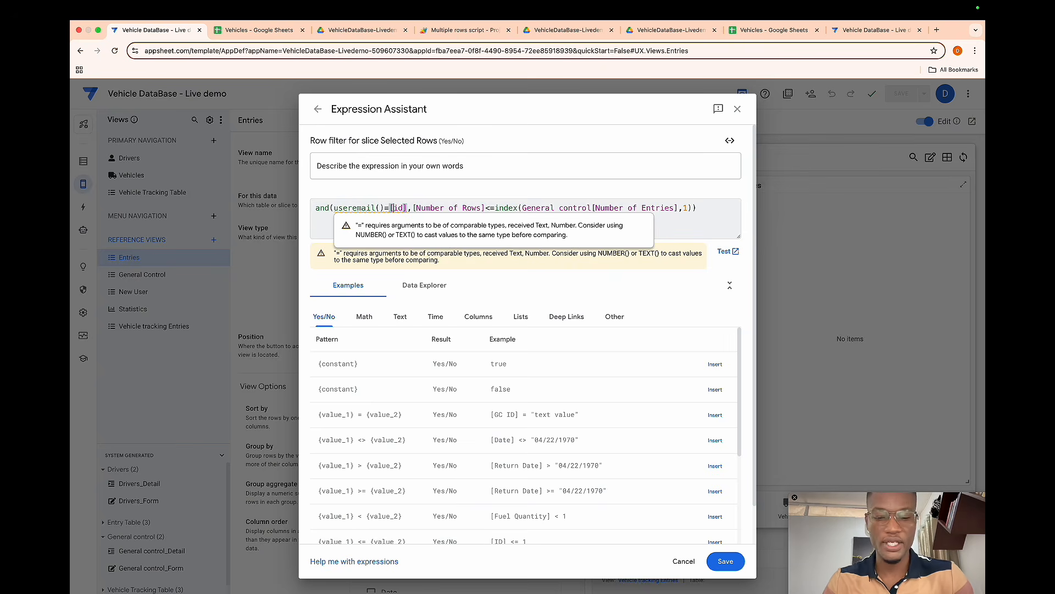
{"action": "type", "text": "GC"}
{"action": "key", "text": "Return"}
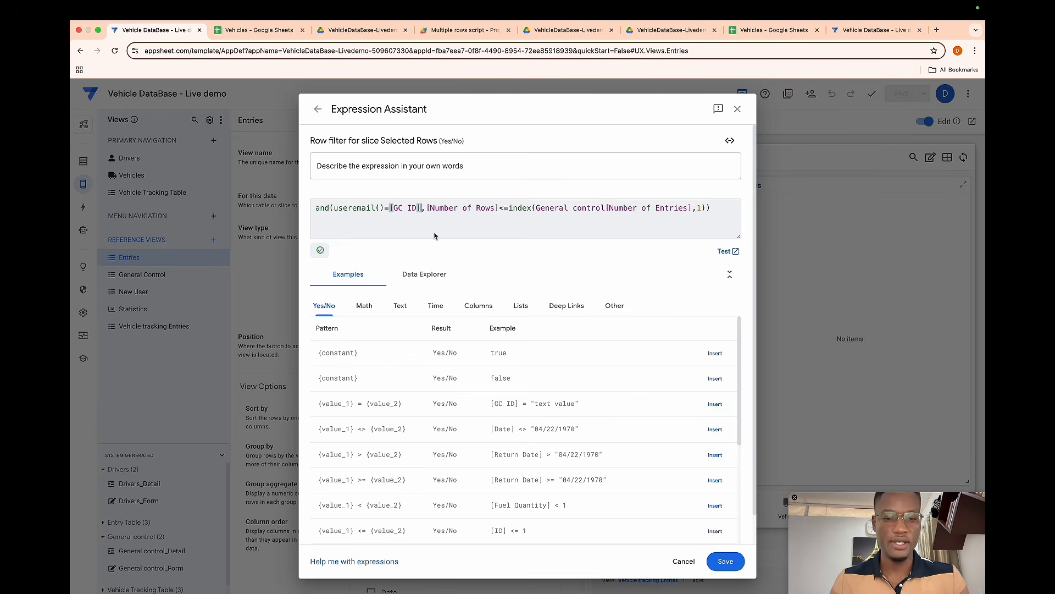
{"action": "left_click", "coordinate": [725, 560]}
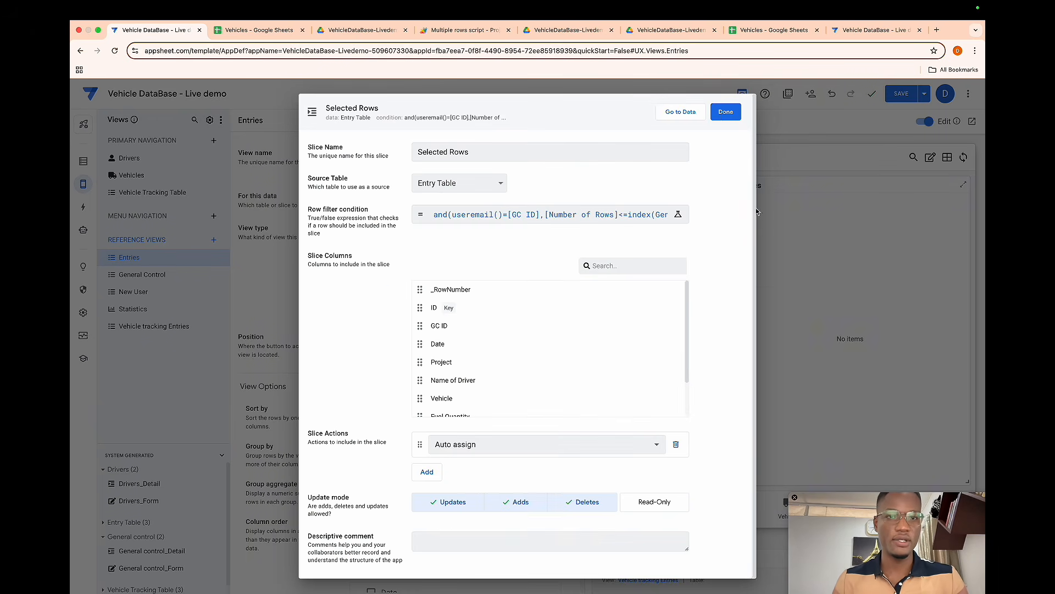
{"action": "left_click", "coordinate": [726, 112]}
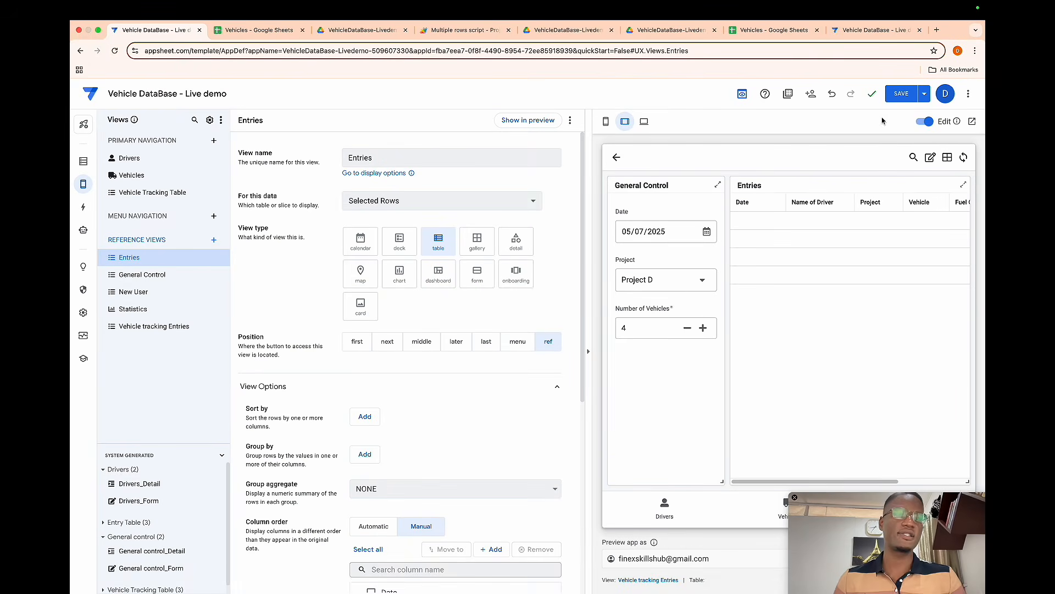
- Save the app and reopen the Selected Rows slice's row filter expression for review
{"action": "left_click", "coordinate": [896, 102]}
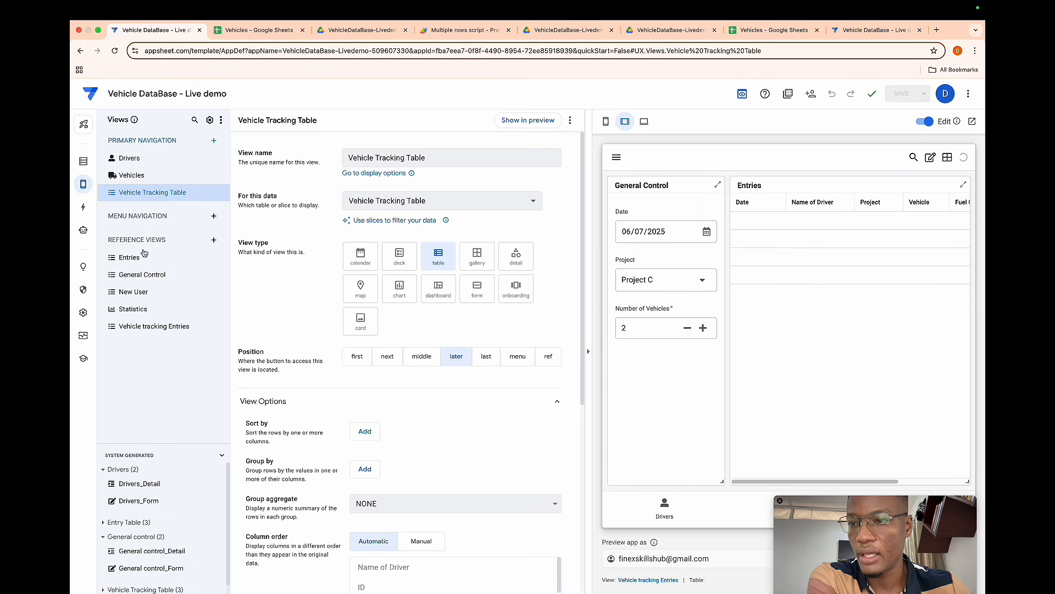
{"action": "left_click", "coordinate": [168, 257]}
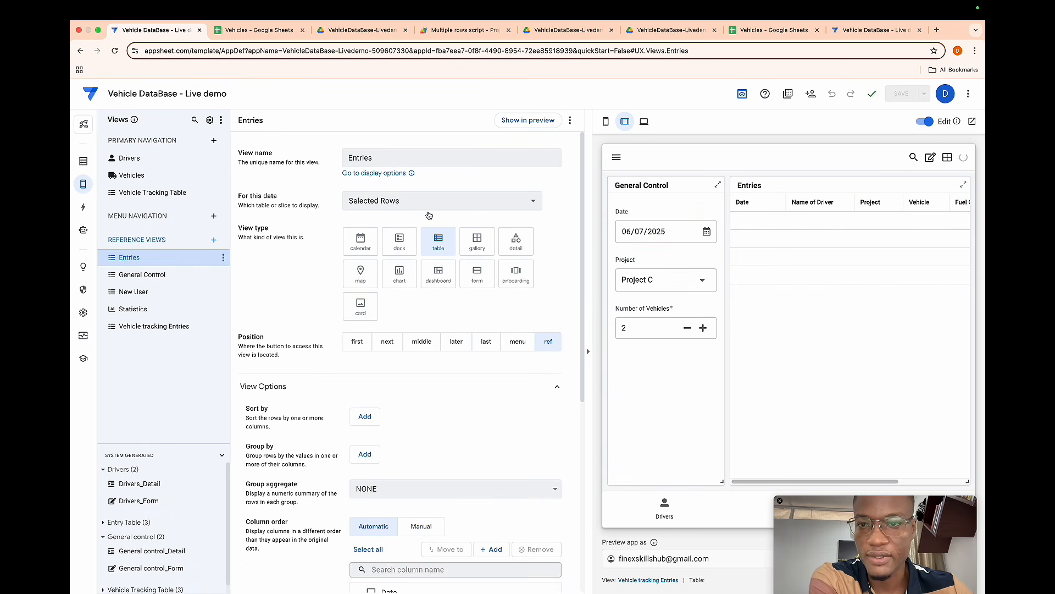
{"action": "left_click", "coordinate": [555, 201]}
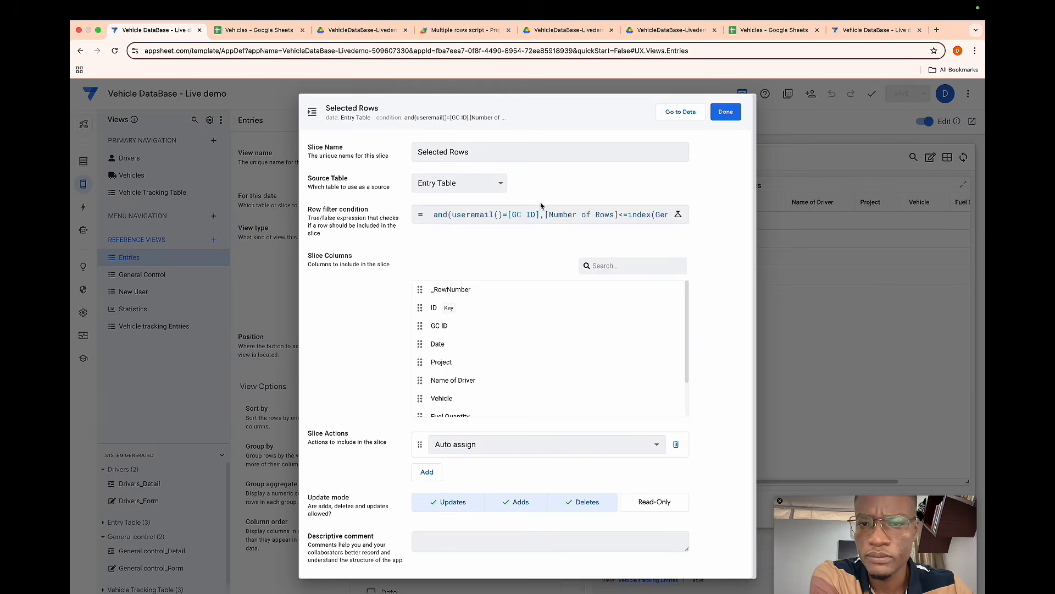
{"action": "left_click", "coordinate": [487, 214]}
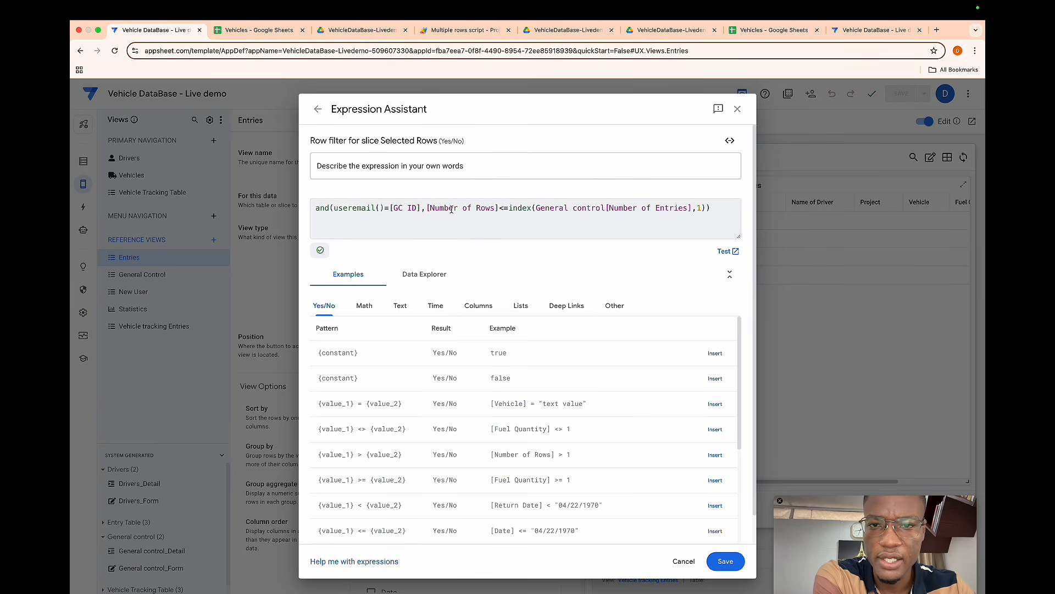
- Switch to the Vehicles spreadsheet and open the Entry Table sheet to check the generated rows
{"action": "left_click", "coordinate": [275, 28]}
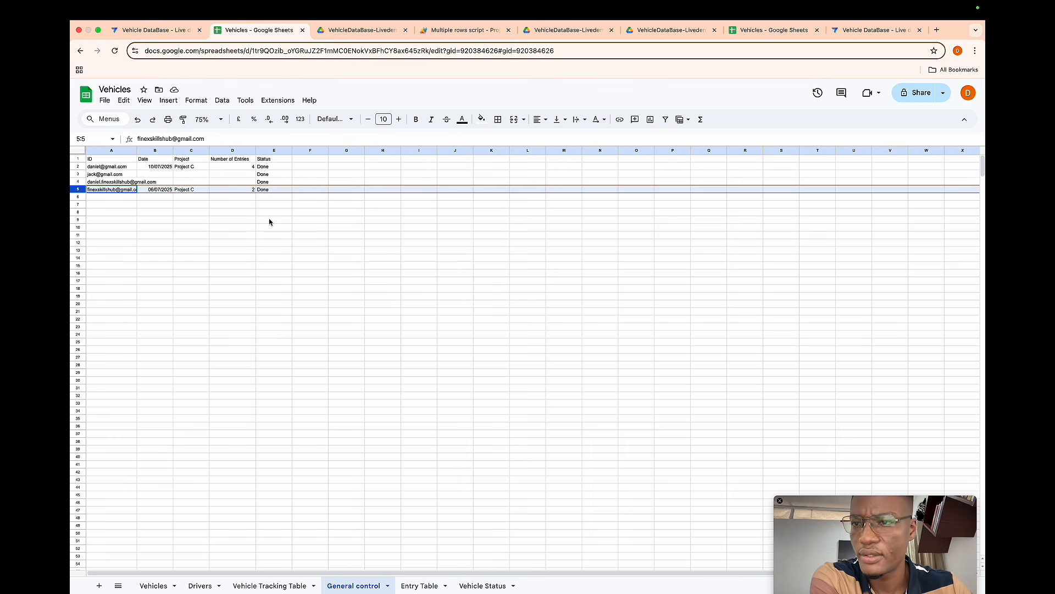
{"action": "left_click", "coordinate": [420, 584]}
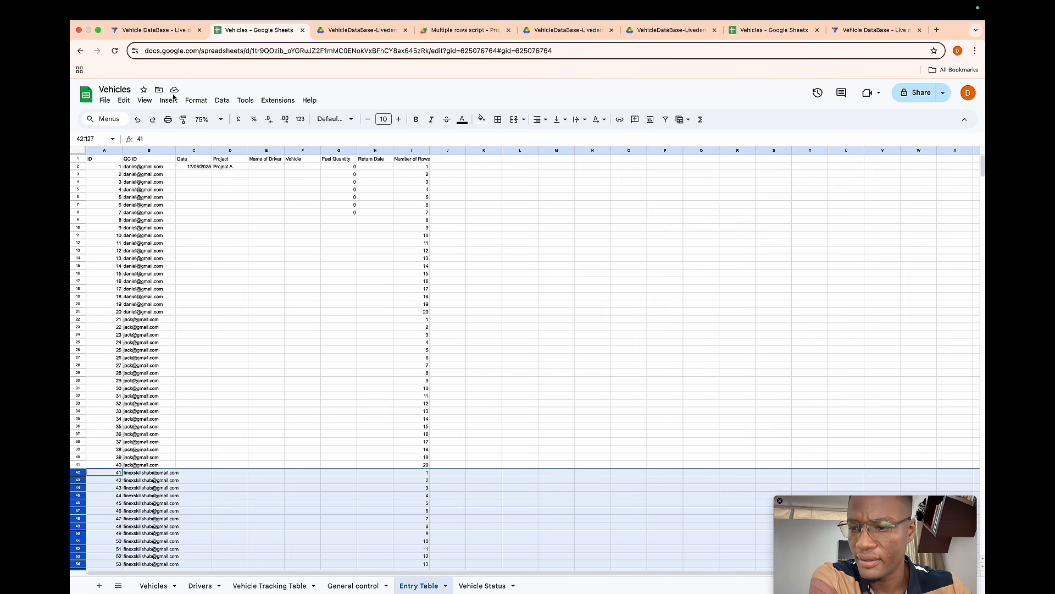
- Replace the INDEX term in the Selected Rows row filter with a LOOKUP on USEREMAIL()
{"action": "scroll", "coordinate": [176, 255], "scroll_direction": "down", "scroll_amount": 5}
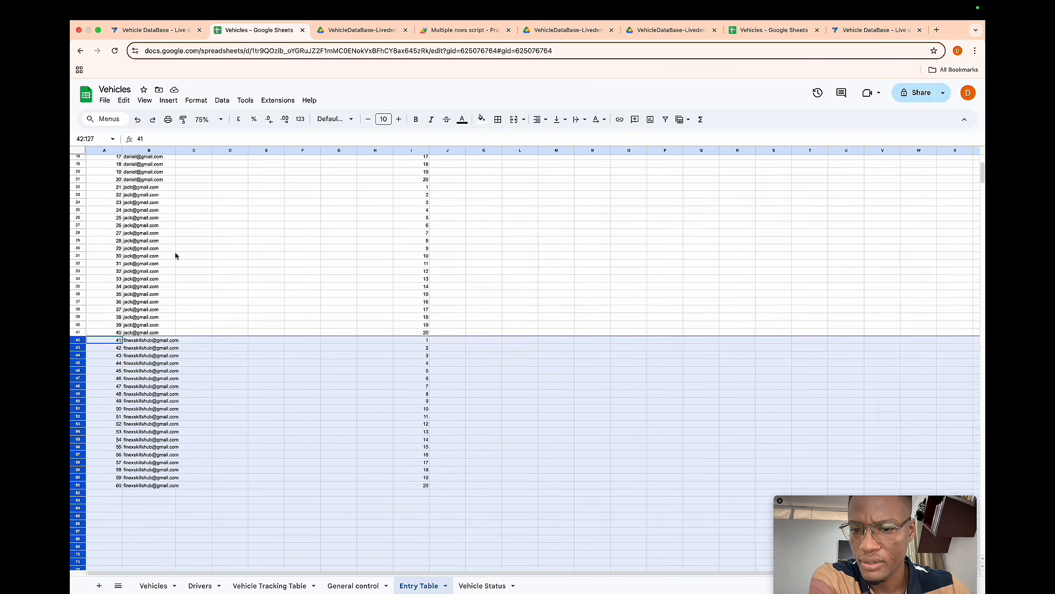
{"action": "scroll", "coordinate": [176, 255], "scroll_direction": "up", "scroll_amount": 5}
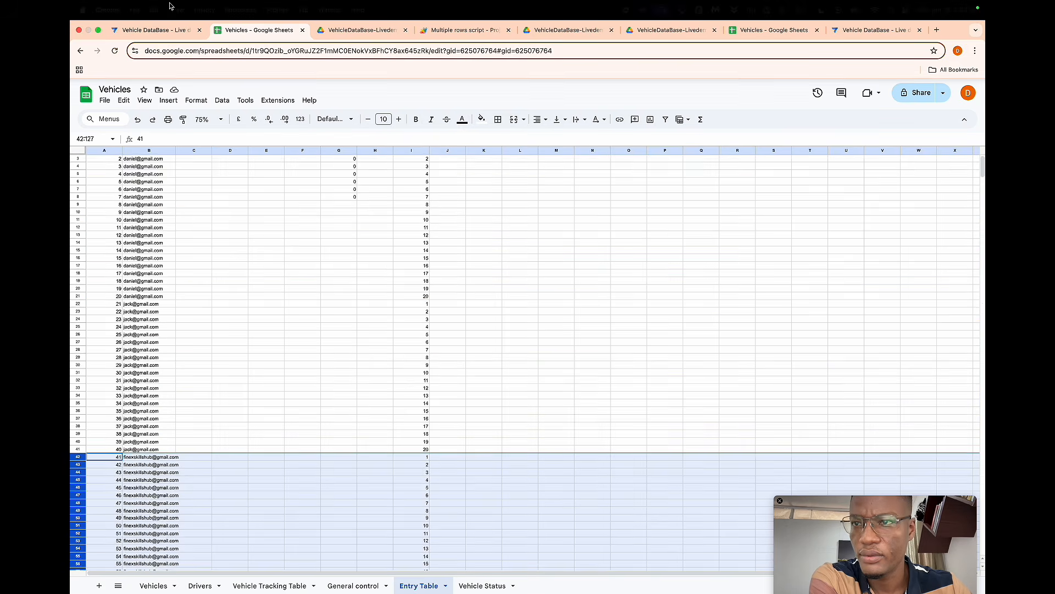
{"action": "left_click", "coordinate": [151, 31]}
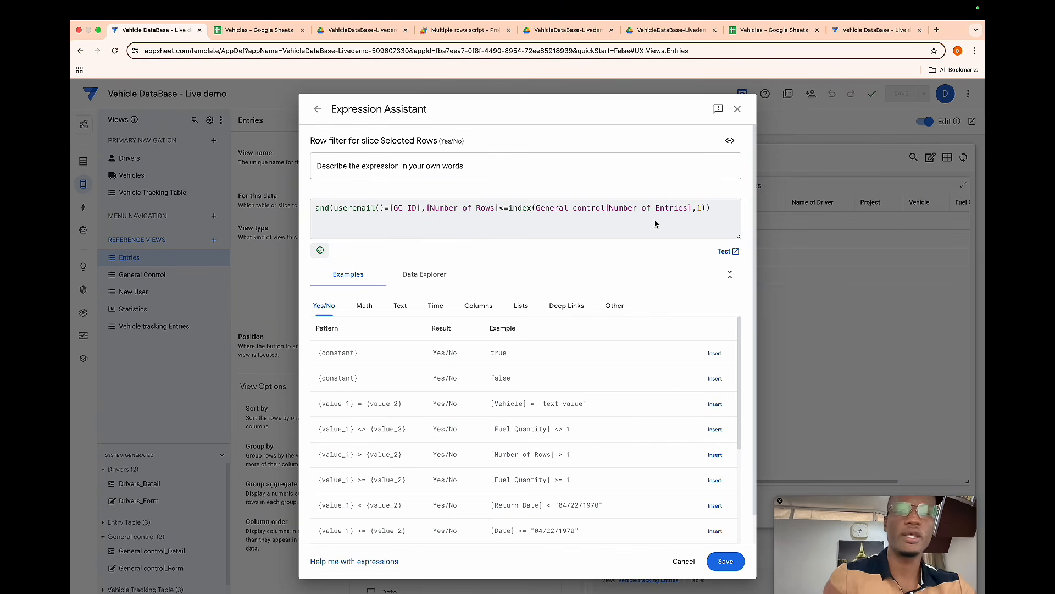
{"action": "left_click", "coordinate": [703, 207]}
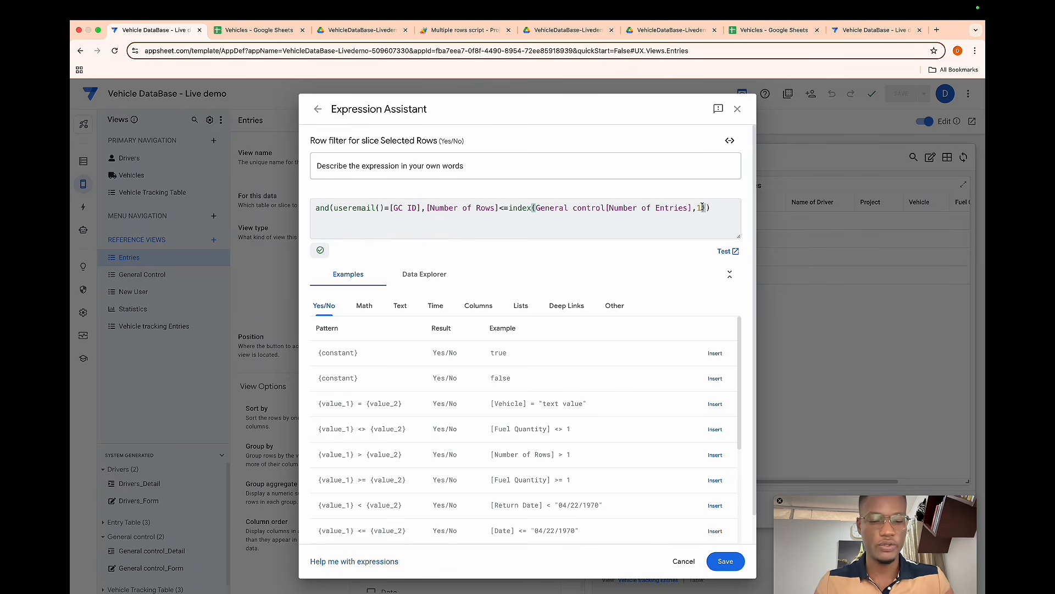
{"action": "key", "text": "shift+Left"}
{"action": "key", "text": "shift+Left"}
{"action": "key", "text": "shift+Left"}
{"action": "key", "text": "shift+Left"}
{"action": "key", "text": "shift+Left"}
{"action": "key", "text": "shift+Left"}
{"action": "key", "text": "shift+Left"}
{"action": "key", "text": "shift+Left"}
{"action": "key", "text": "shift+Left"}
{"action": "key", "text": "shift+Left"}
{"action": "key", "text": "shift+Left"}
{"action": "key", "text": "shift+Left"}
{"action": "key", "text": "shift+Left"}
{"action": "key", "text": "shift+Left"}
{"action": "key", "text": "shift+Left"}
{"action": "key", "text": "shift+Left"}
{"action": "key", "text": "shift+Left"}
{"action": "key", "text": "shift+Left"}
{"action": "key", "text": "shift+Left"}
{"action": "key", "text": "shift+Left"}
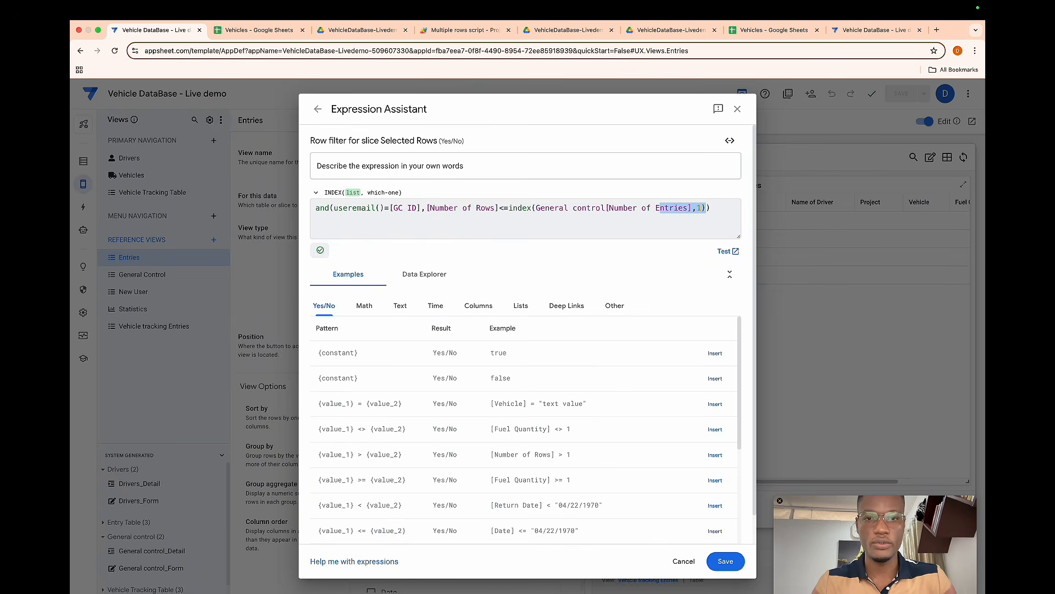
{"action": "key", "text": "shift+Left"}
{"action": "key", "text": "shift+Left"}
{"action": "key", "text": "shift+Left"}
{"action": "key", "text": "shift+Left"}
{"action": "key", "text": "shift+Left"}
{"action": "key", "text": "shift+Left"}
{"action": "key", "text": "shift+Left"}
{"action": "key", "text": "shift+Left"}
{"action": "key", "text": "shift+Left"}
{"action": "key", "text": "shift+Left"}
{"action": "key", "text": "shift+Left"}
{"action": "key", "text": "shift+Left"}
{"action": "key", "text": "shift+Left"}
{"action": "key", "text": "shift+Left"}
{"action": "key", "text": "shift+Left"}
{"action": "key", "text": "shift+Left"}
{"action": "key", "text": "shift+Left"}
{"action": "key", "text": "shift+Left"}
{"action": "key", "text": "shift+Left"}
{"action": "key", "text": "shift+Left"}
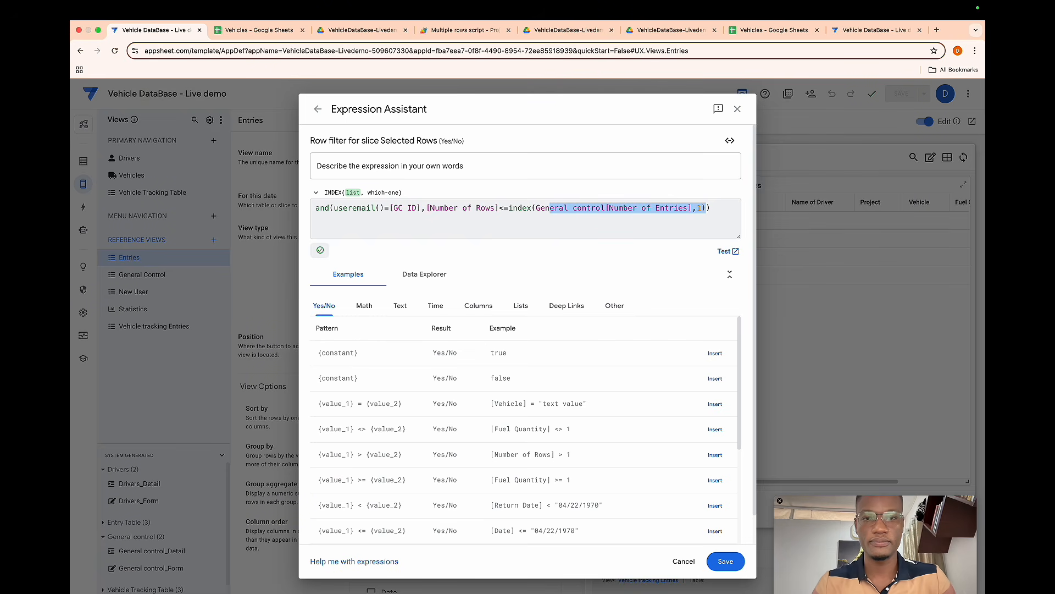
{"action": "key", "text": "BackSpace"}
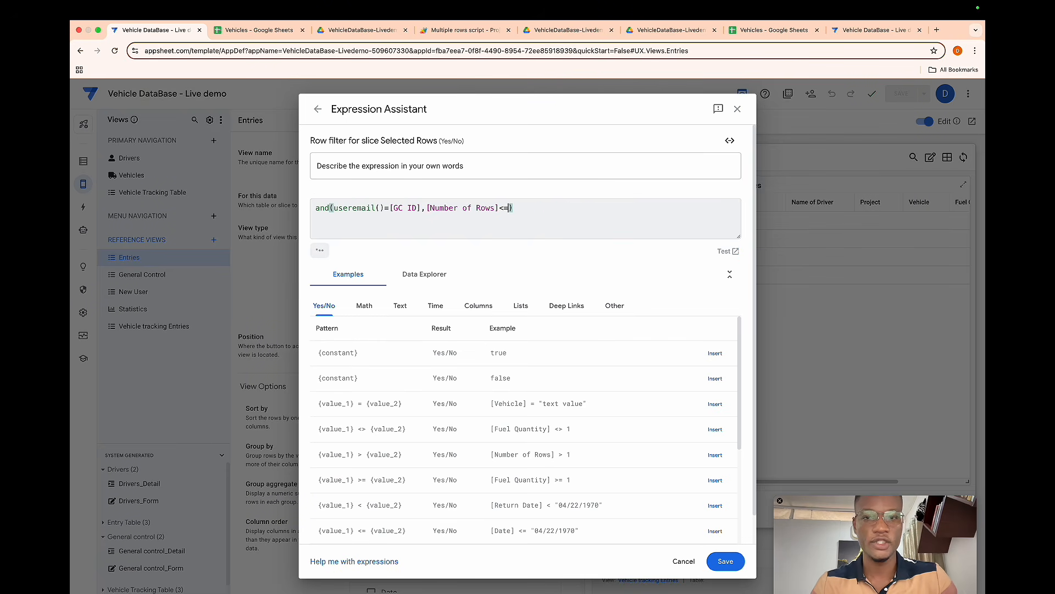
{"action": "type", "text": "LOOKUP()"}
{"action": "key", "text": "Return"}
{"action": "type", "text": "USEREMAIL()"}
{"action": "key", "text": "Return"}
- Complete the LOOKUP with the arguments "General control", "ID" and "Number of Entries"
{"action": "key", "text": "Right"}
{"action": "type", "text": ",\"General control\""}
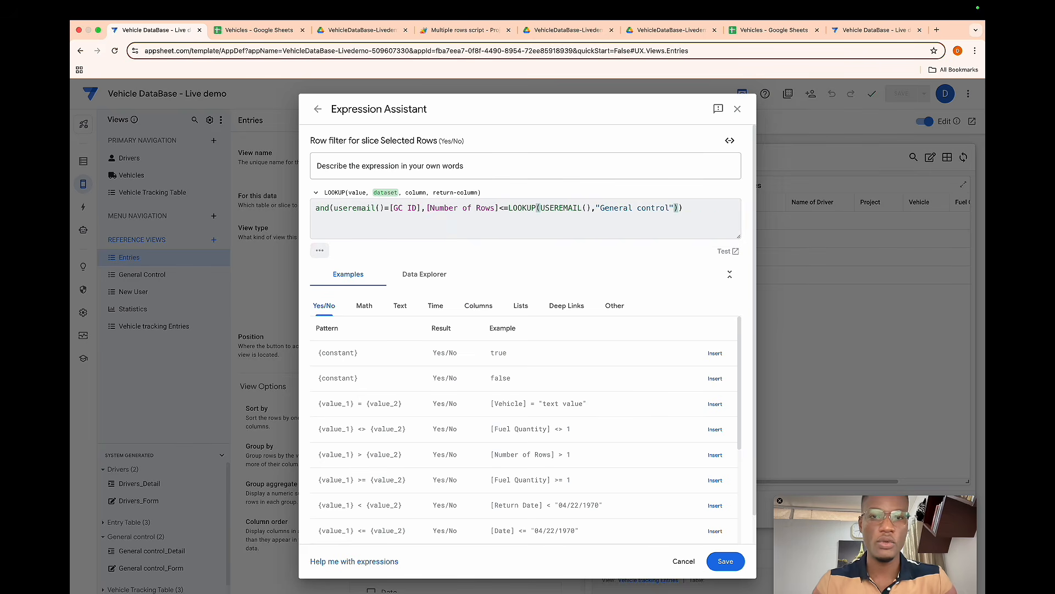
{"action": "type", "text": ","}
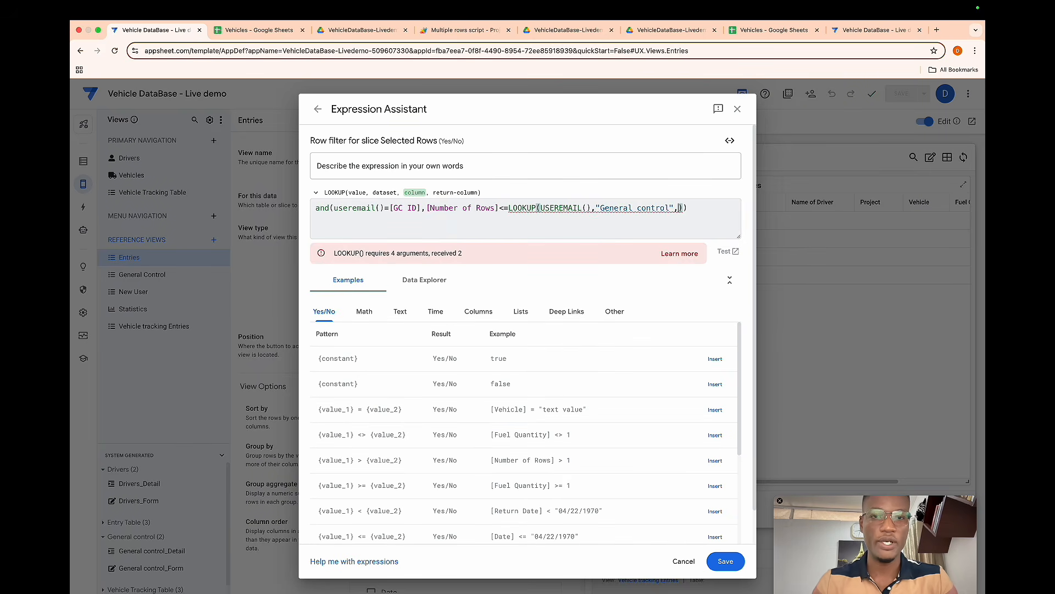
{"action": "type", "text": "\""}
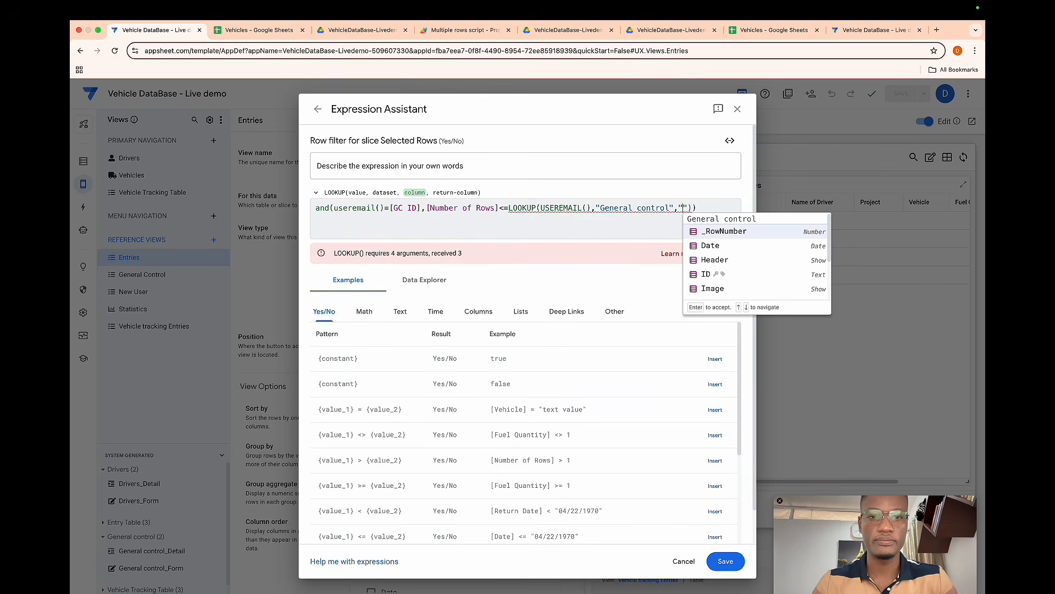
{"action": "type", "text": "id"}
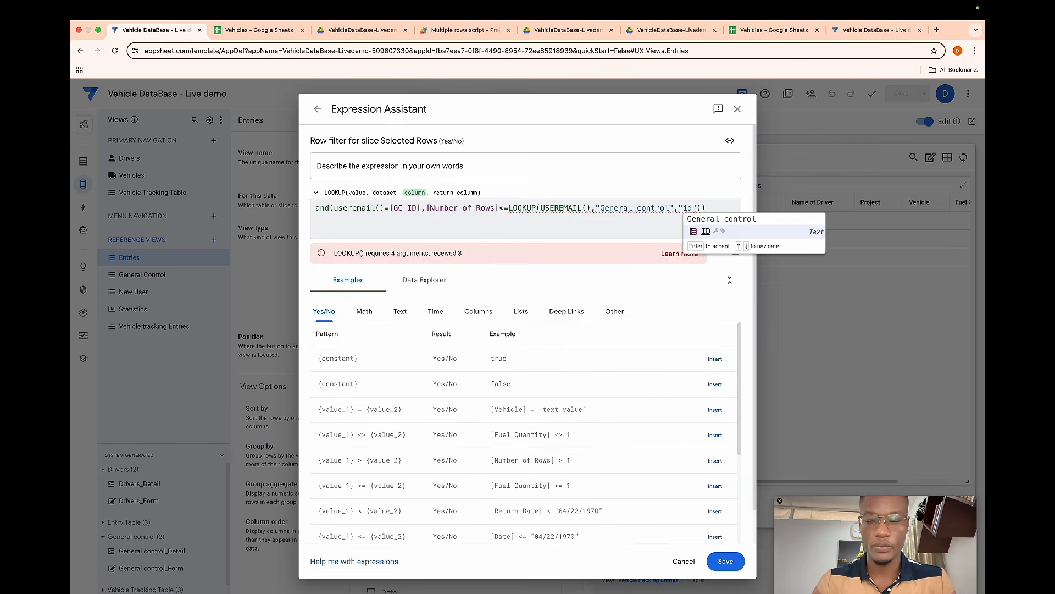
{"action": "key", "text": "Return"}
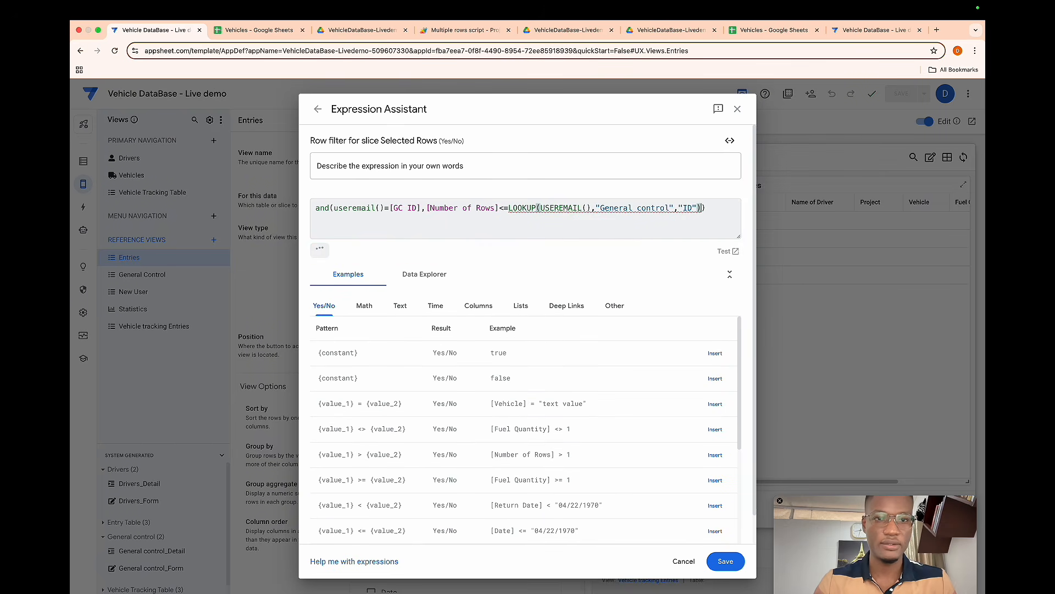
{"action": "type", "text": ","}
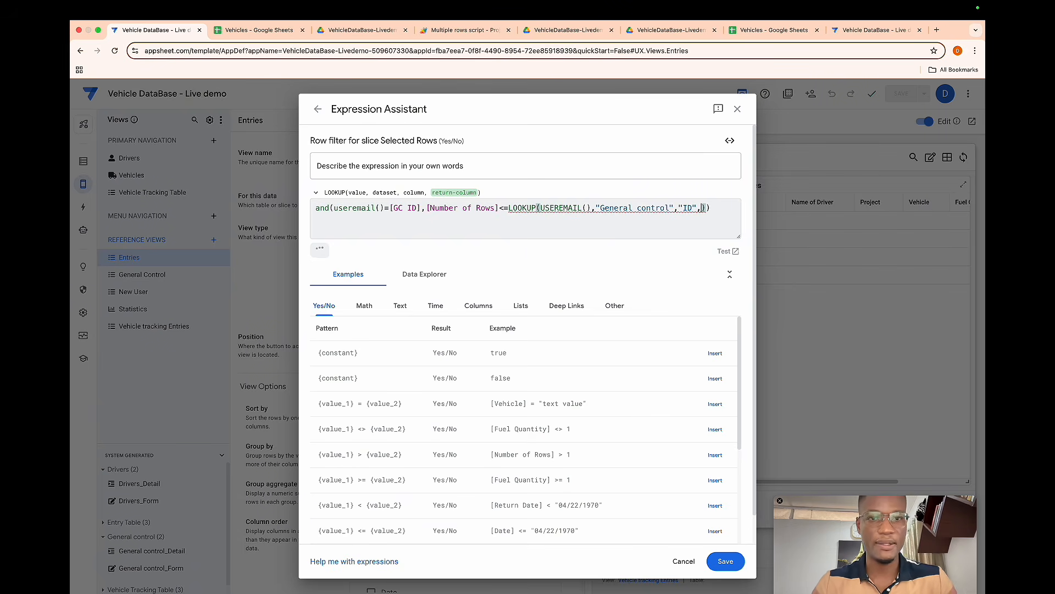
{"action": "type", "text": "\""}
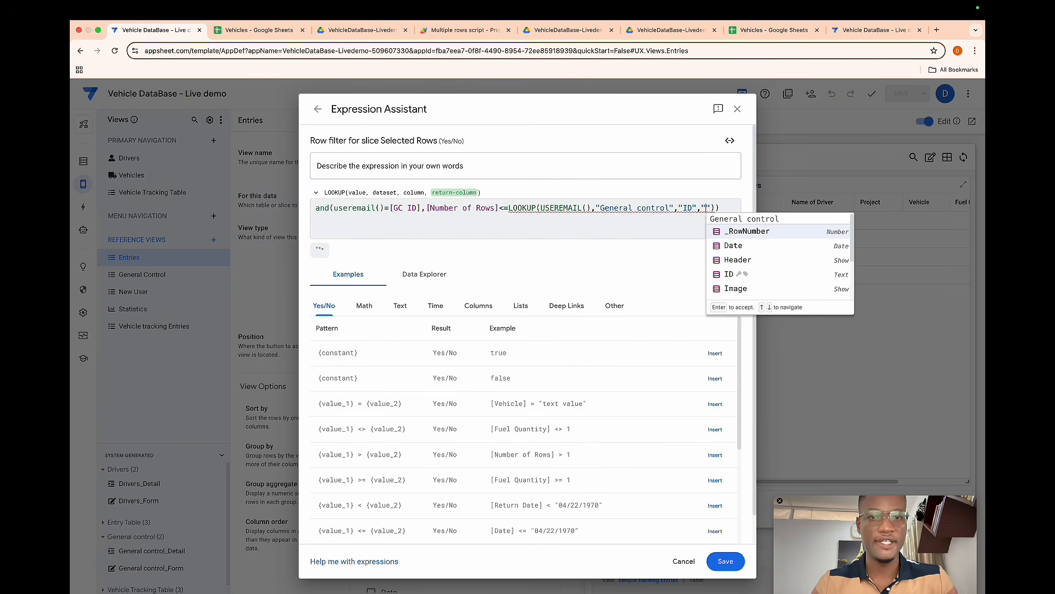
{"action": "type", "text": "Number of Entries"}
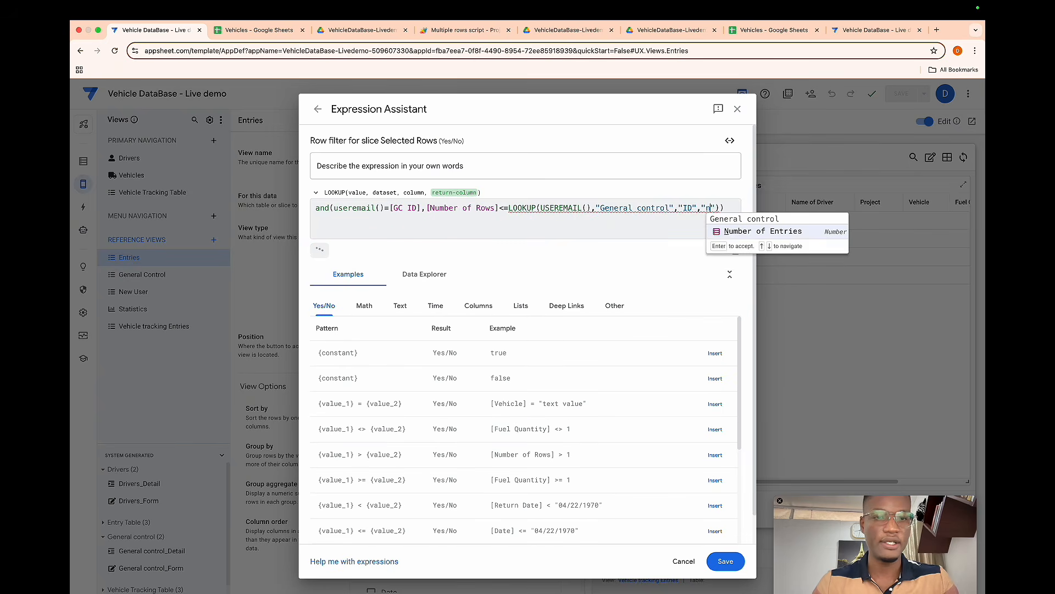
{"action": "key", "text": "Return"}
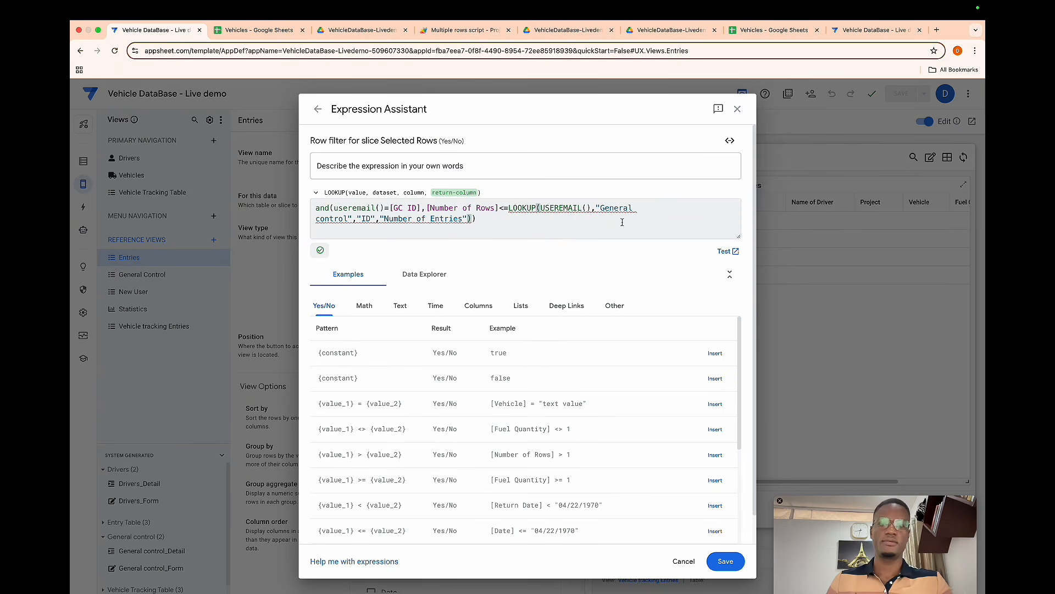
- Save the row filter expression, close the editor and save the app
{"action": "left_click", "coordinate": [718, 556]}
{"action": "left_click", "coordinate": [723, 113]}
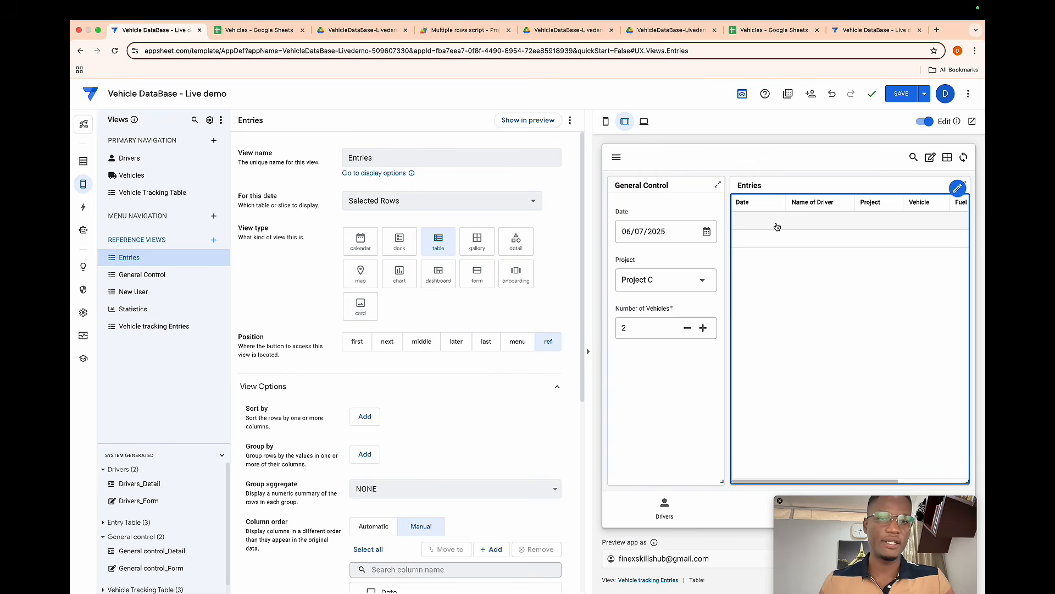
{"action": "left_click", "coordinate": [895, 98]}
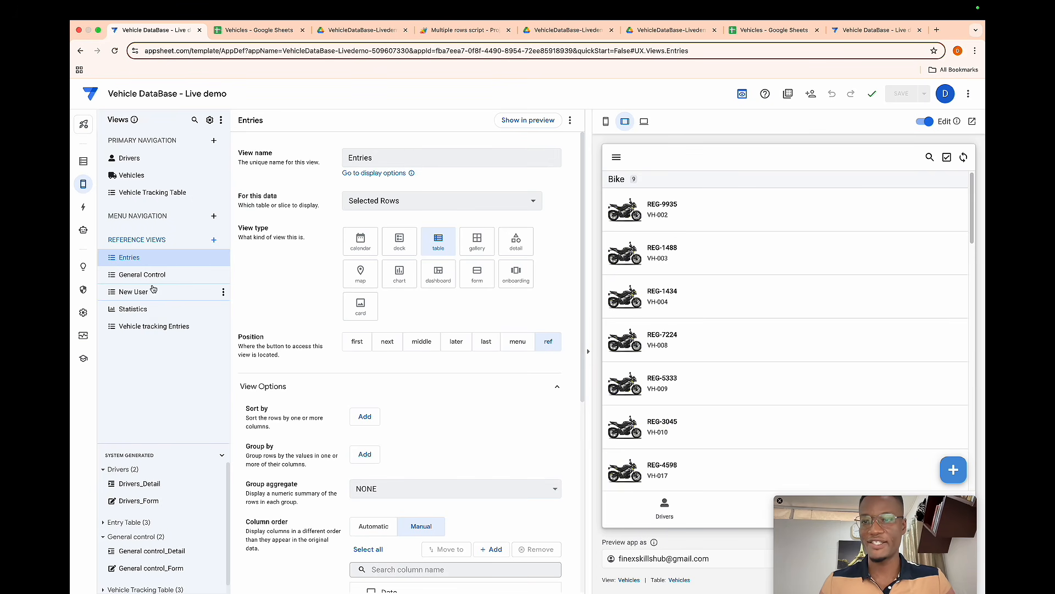
- Open the Vehicle Tracking Table view in the preview
{"action": "left_click", "coordinate": [146, 196]}
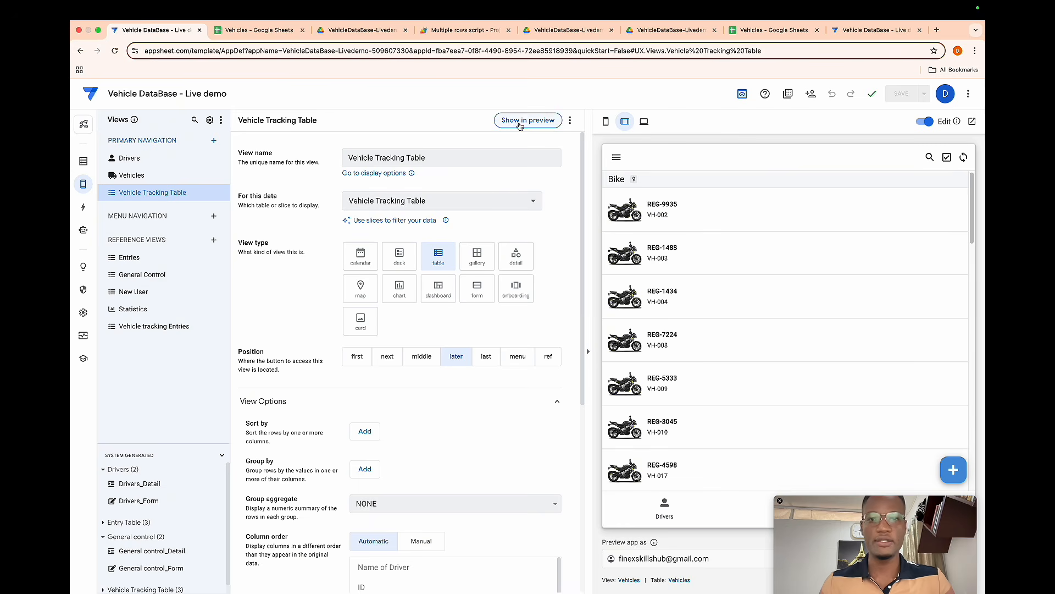
{"action": "left_click", "coordinate": [519, 122]}
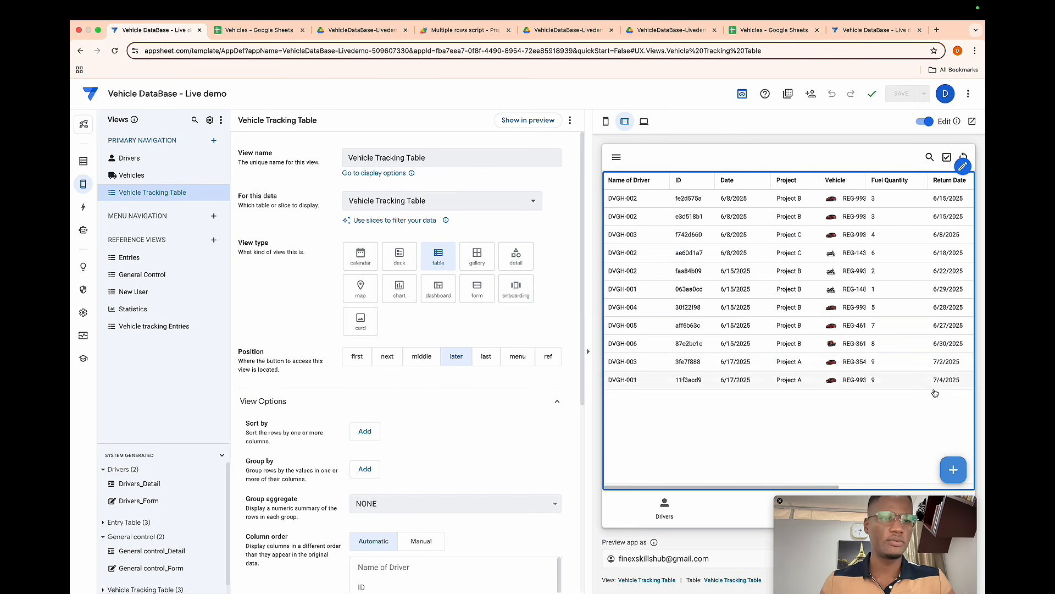
- Start a new General Control entry in the preview and enable inline editing of its Entries rows
{"action": "left_click", "coordinate": [953, 451]}
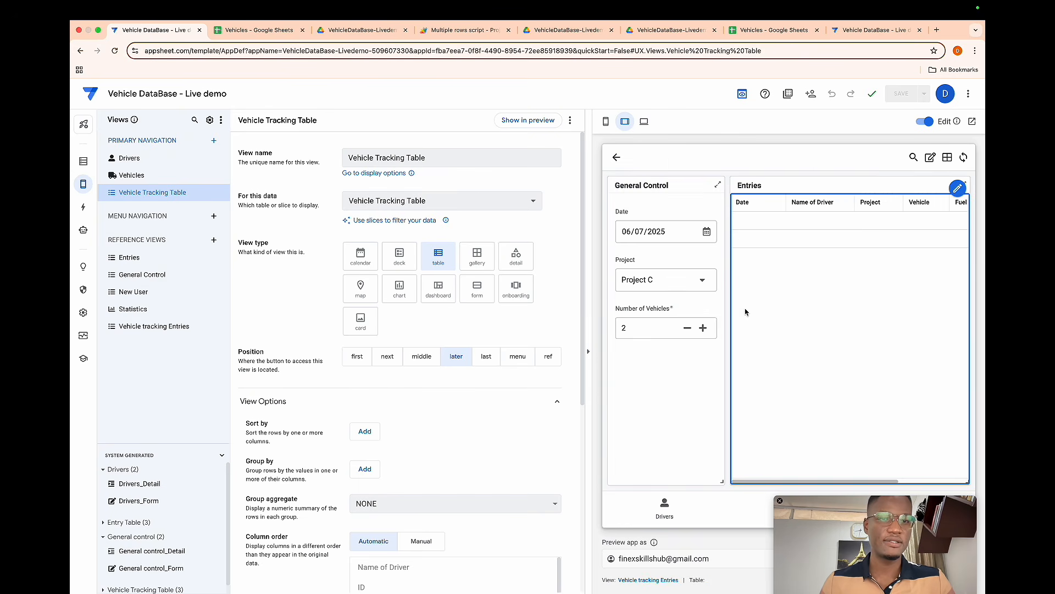
{"action": "left_click", "coordinate": [704, 328]}
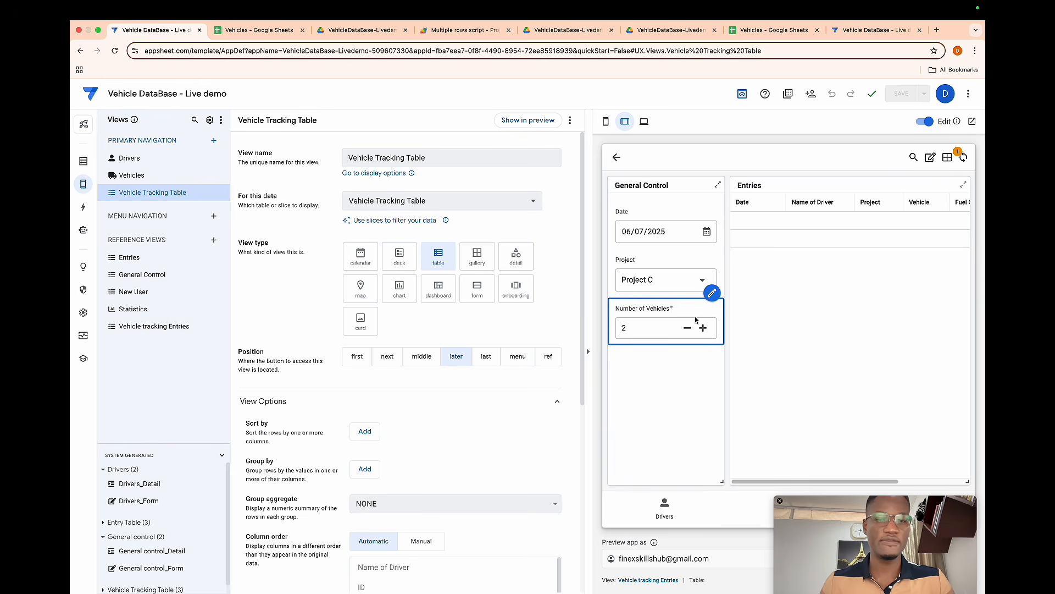
{"action": "left_click", "coordinate": [930, 158]}
{"action": "left_click", "coordinate": [823, 219]}
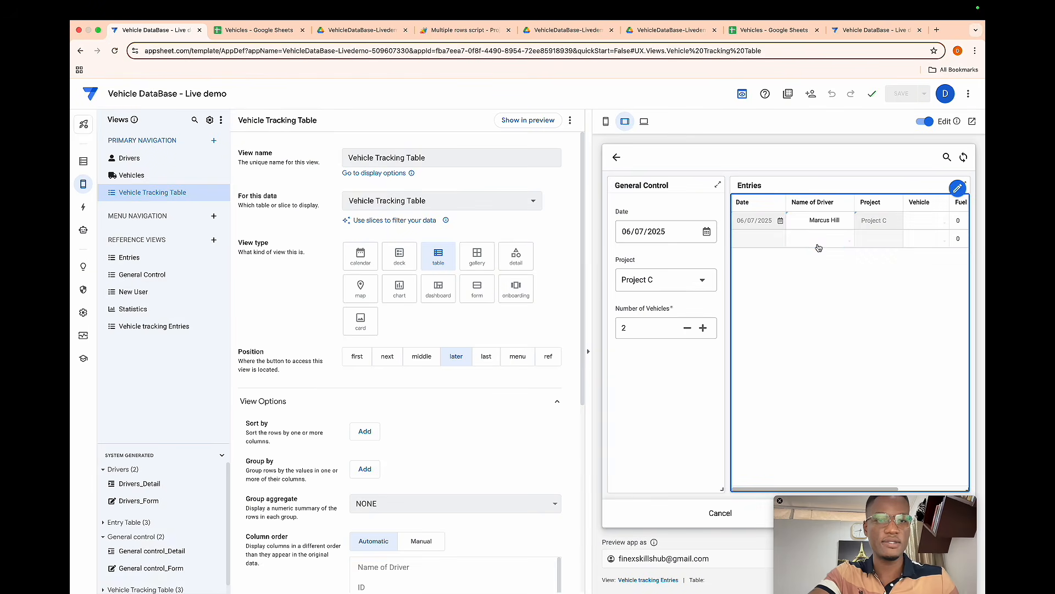
{"action": "left_click", "coordinate": [750, 346]}
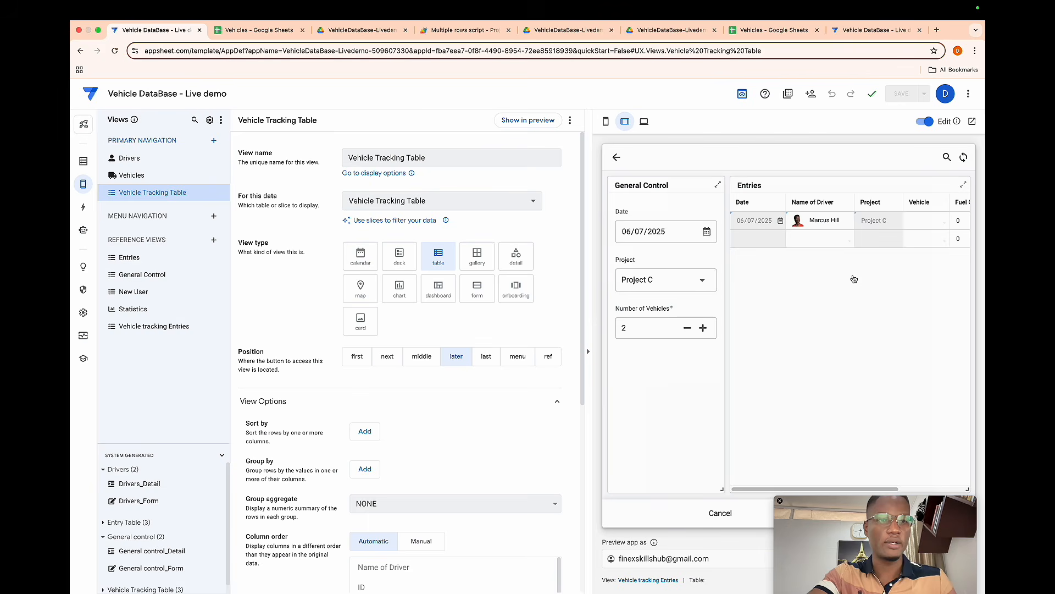
- Pick a vehicle for each of the two entry rows, choosing REG-3615 for the second
{"action": "left_click", "coordinate": [916, 223]}
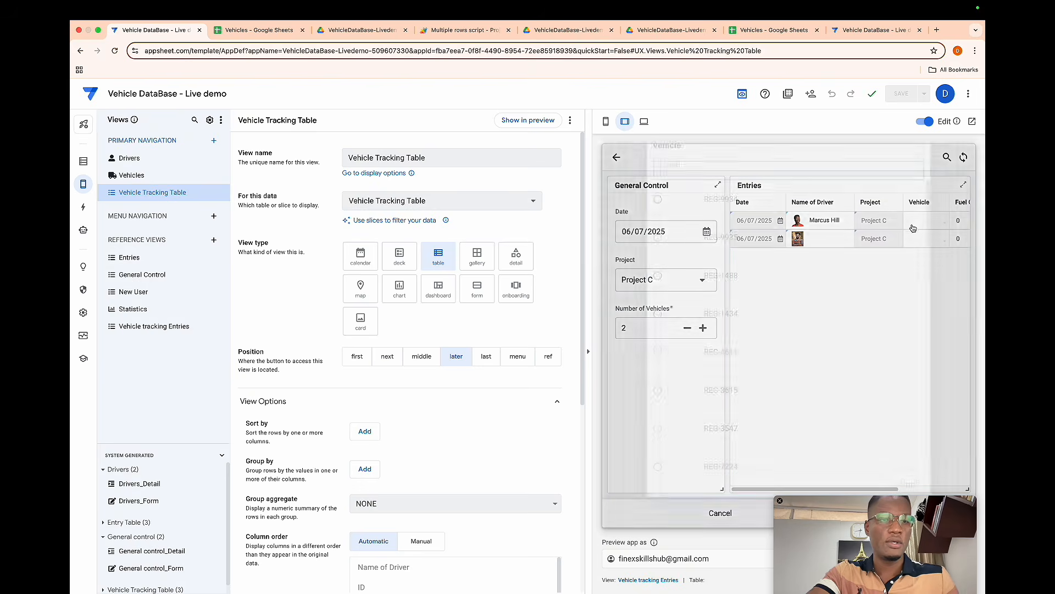
{"action": "left_click", "coordinate": [736, 256]}
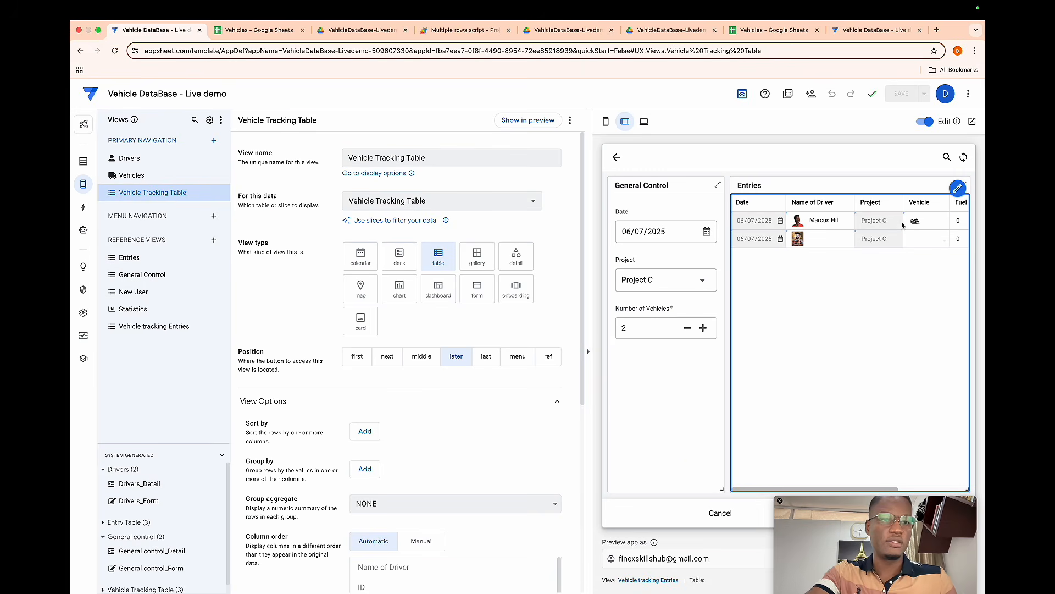
{"action": "left_click", "coordinate": [917, 239]}
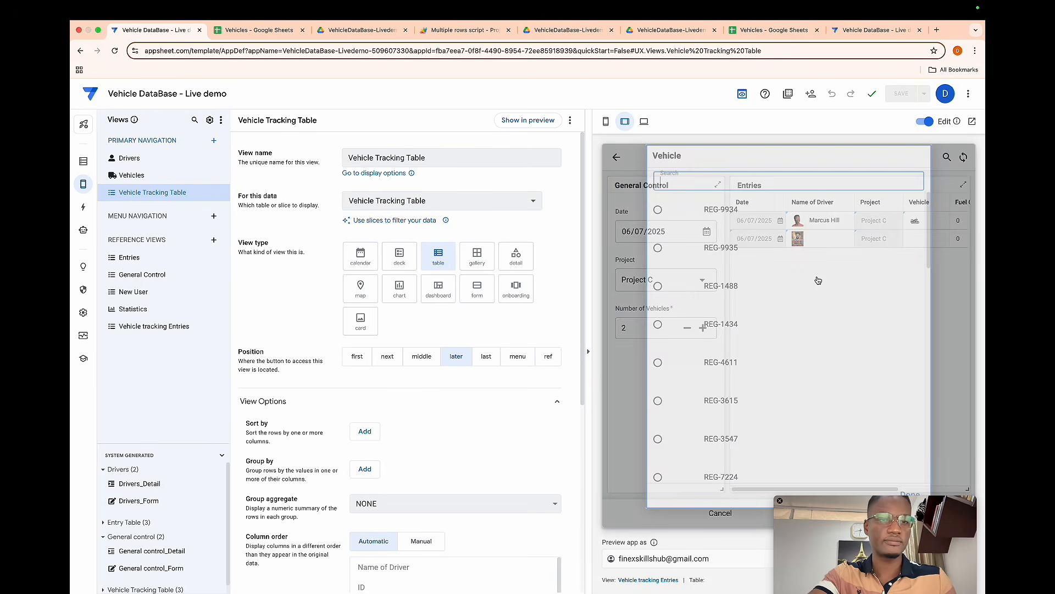
{"action": "left_click", "coordinate": [737, 376]}
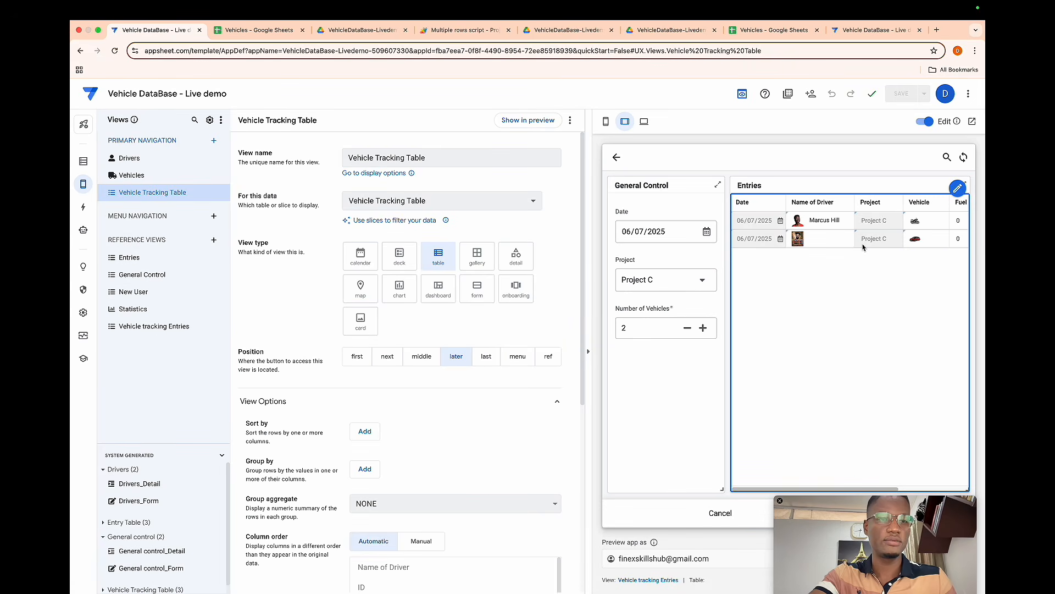
- Set the fuel quantity to 4 for the first entry row and 16 for the second
{"action": "scroll", "coordinate": [908, 217], "scroll_direction": "right", "scroll_amount": 3}
{"action": "left_click", "coordinate": [906, 219]}
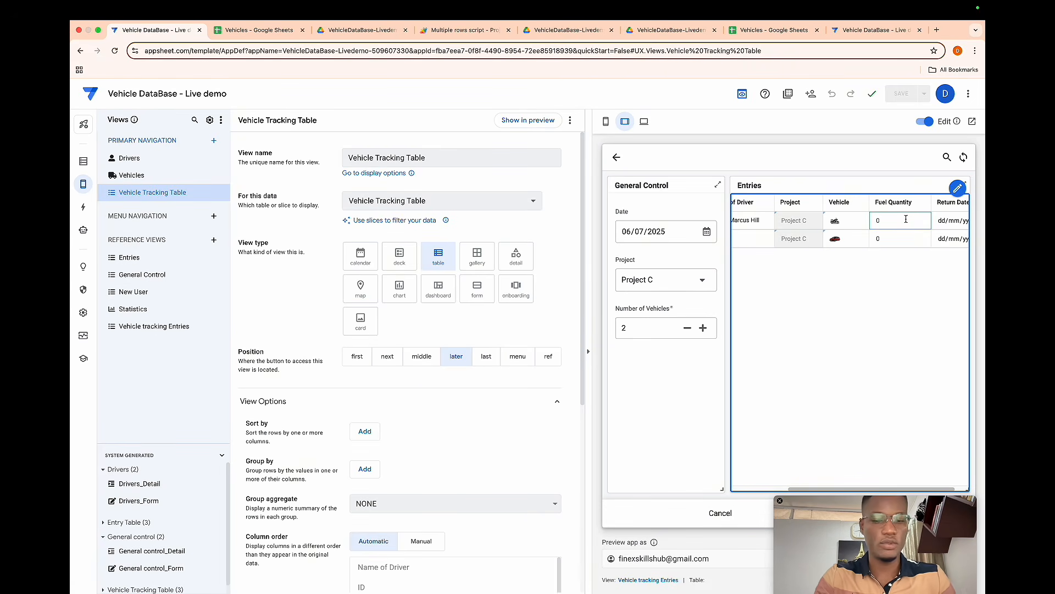
{"action": "type", "text": "4"}
{"action": "left_click", "coordinate": [898, 236]}
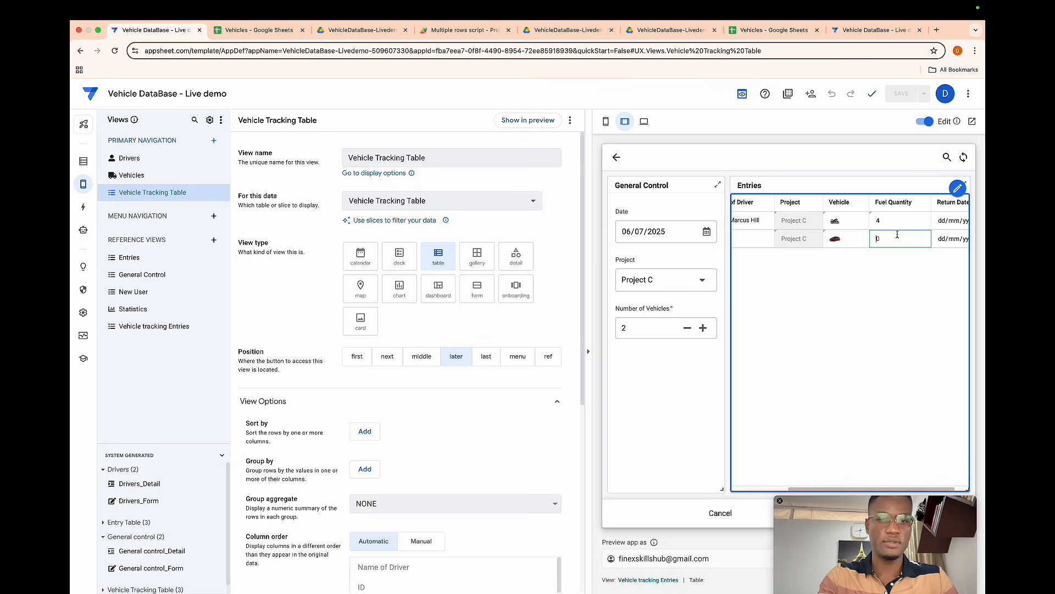
{"action": "type", "text": "16"}
- Set the first entry row's return date to 19/07/2025
{"action": "scroll", "coordinate": [912, 228], "scroll_direction": "right", "scroll_amount": 1}
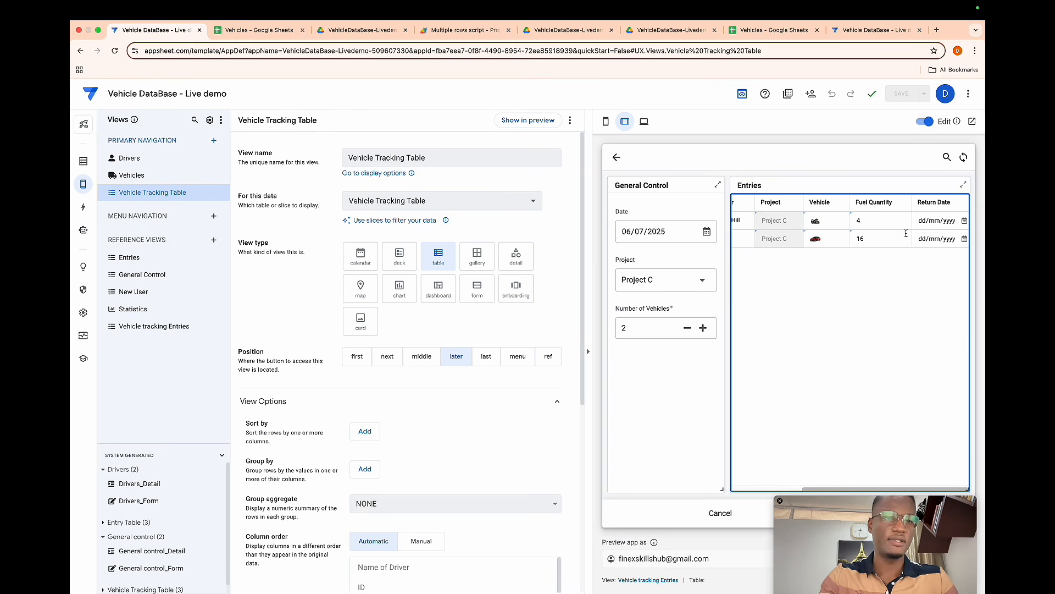
{"action": "left_click", "coordinate": [930, 222]}
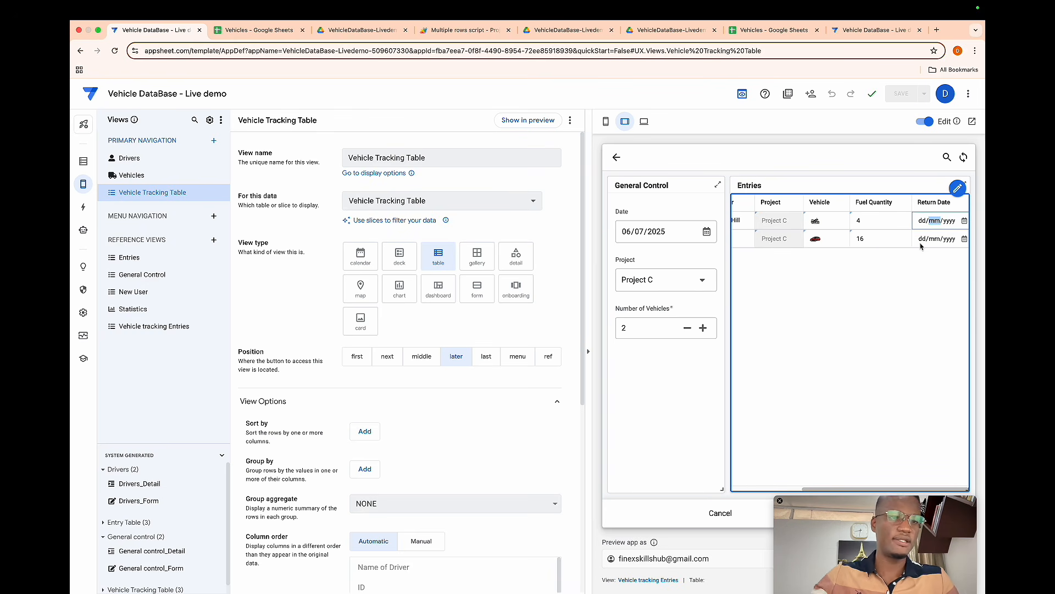
{"action": "left_click", "coordinate": [964, 222]}
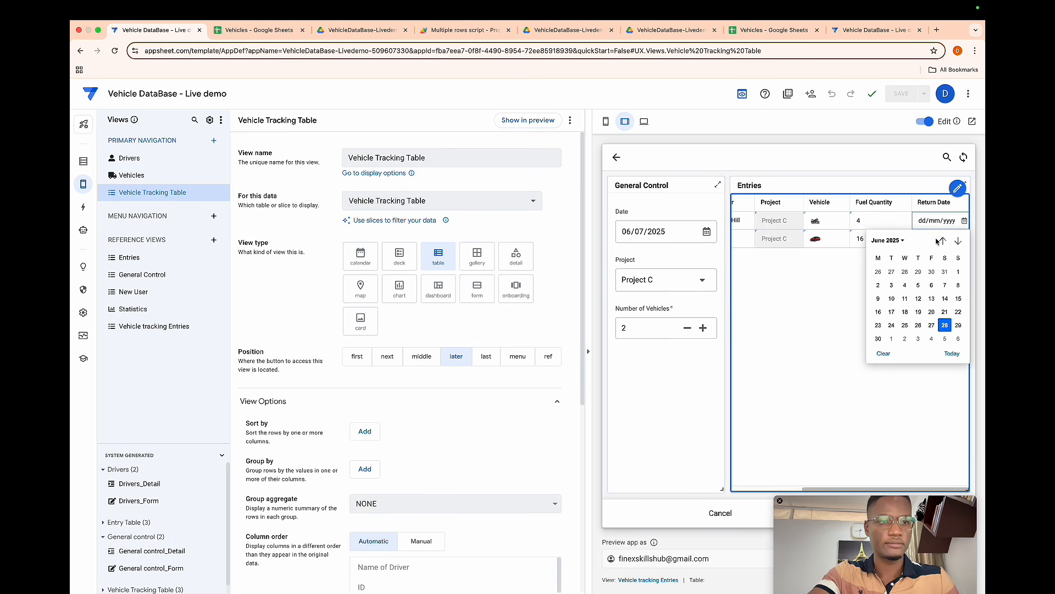
{"action": "left_click", "coordinate": [958, 241]}
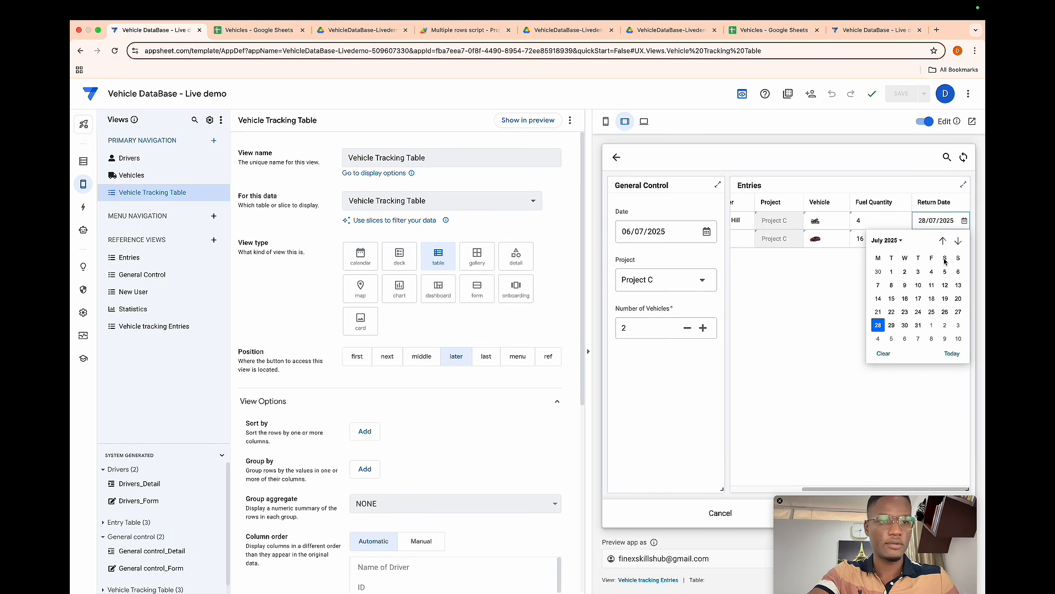
{"action": "left_click", "coordinate": [945, 299]}
- Set the second entry row's return date to 26/07/2025 and save the General Control entry
{"action": "left_click", "coordinate": [964, 239]}
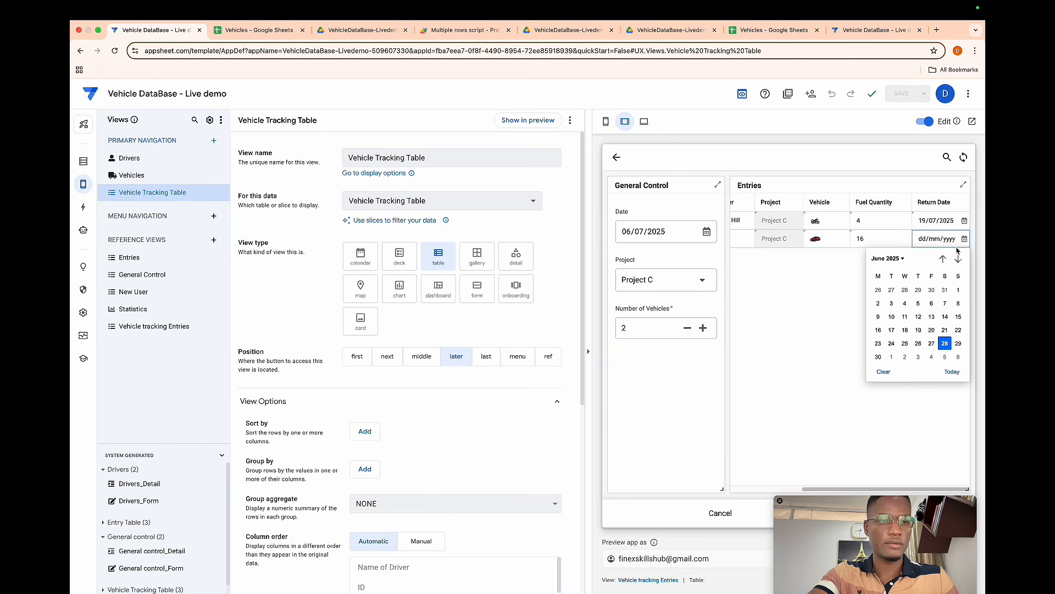
{"action": "left_click", "coordinate": [959, 261]}
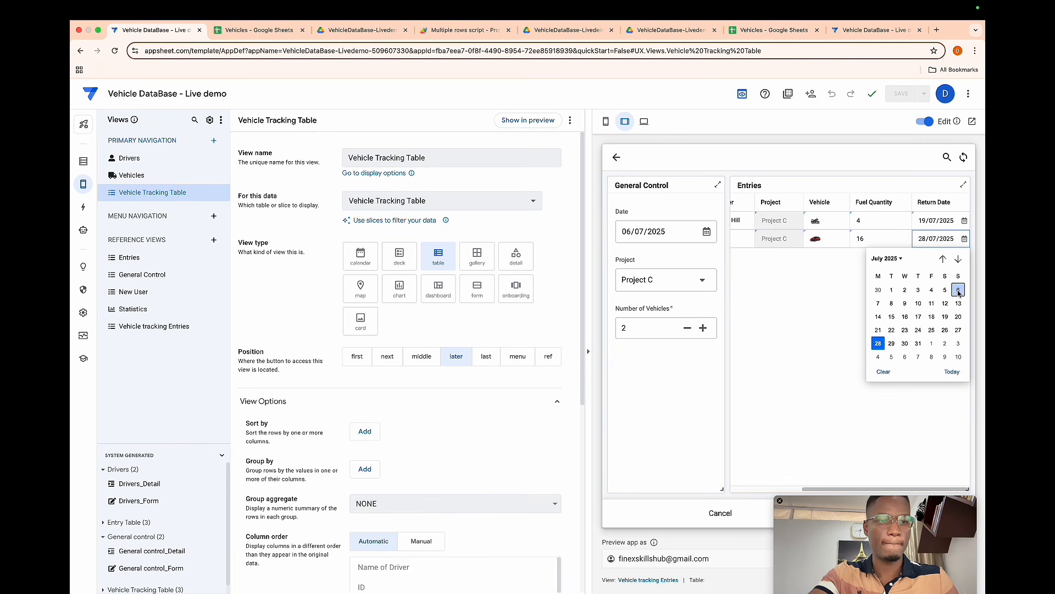
{"action": "left_click", "coordinate": [945, 330]}
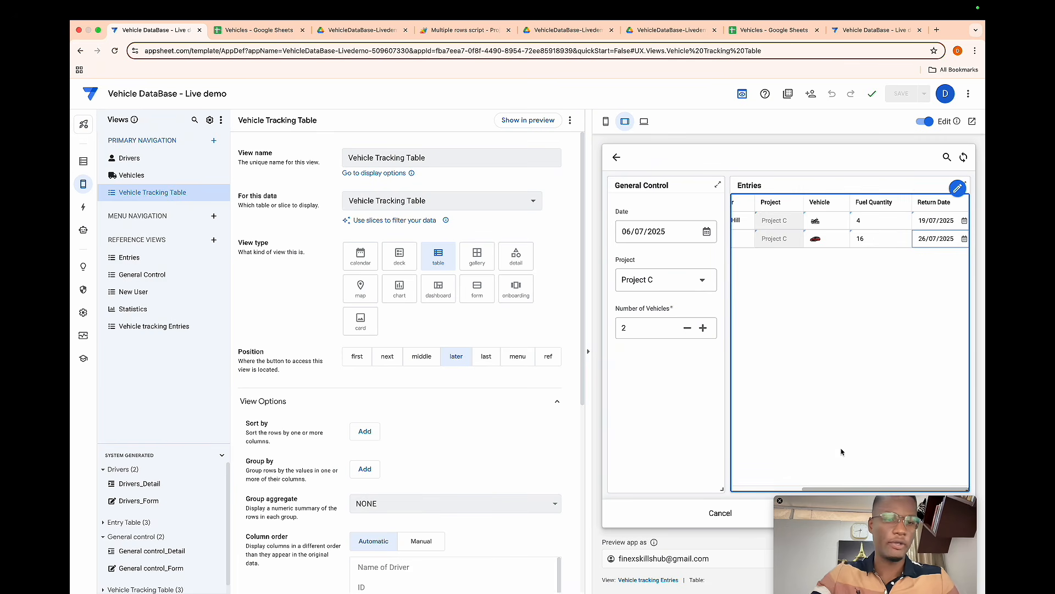
{"action": "left_click_drag", "start_coordinate": [820, 500], "coordinate": [817, 518]}
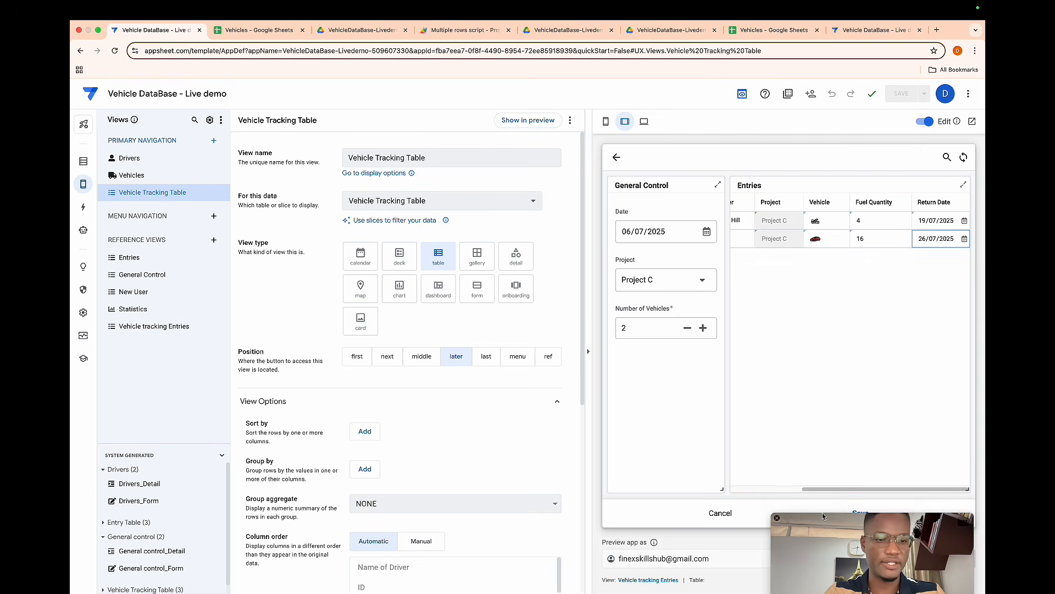
{"action": "left_click", "coordinate": [856, 513]}
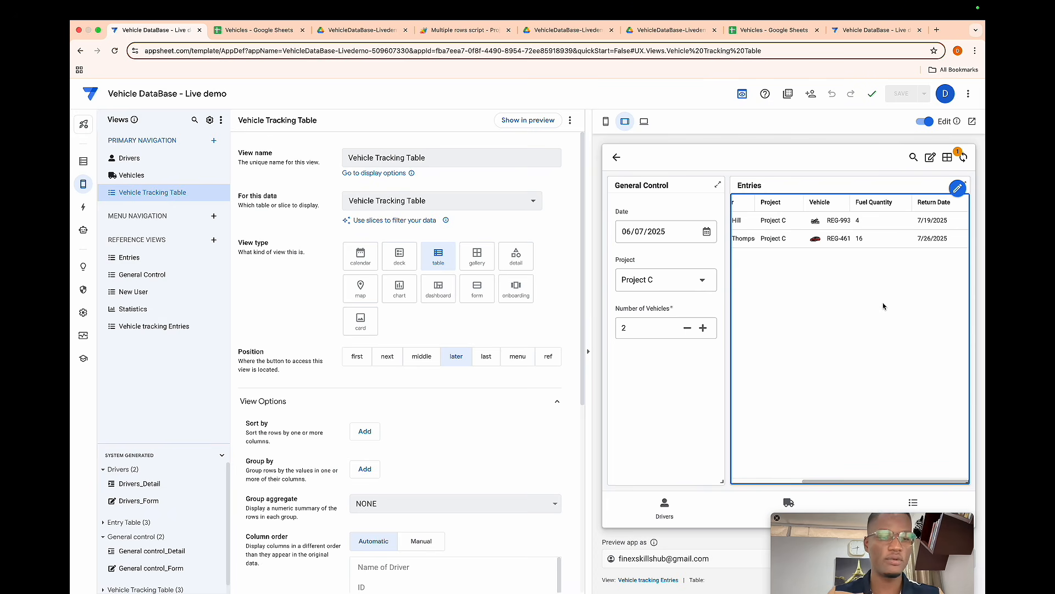
- Open the Vehicle Tracking Table view and review the newly added entry rows across all columns
{"action": "left_click", "coordinate": [964, 158]}
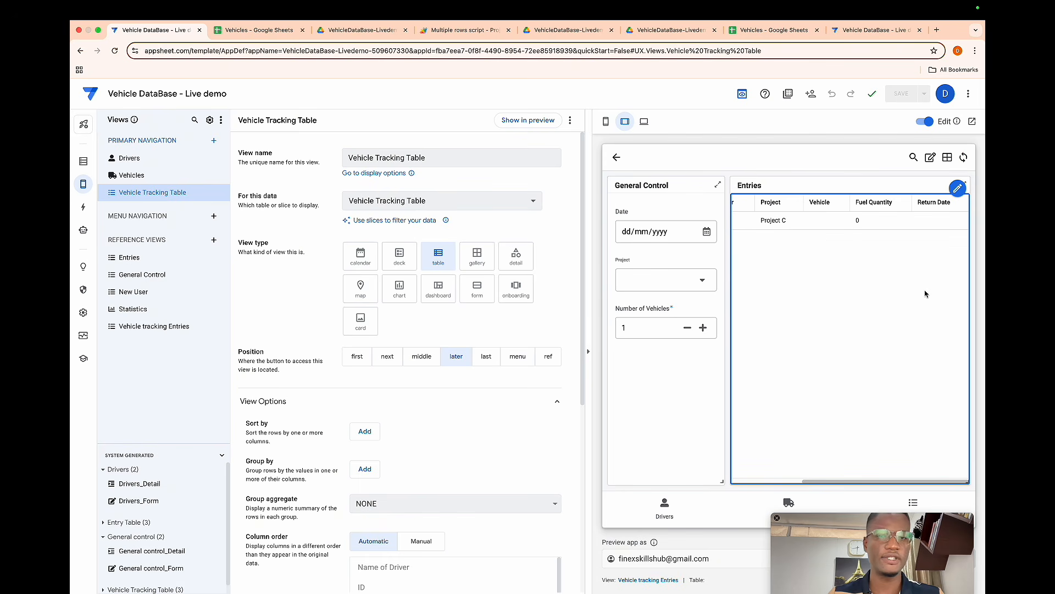
{"action": "left_click", "coordinate": [923, 499]}
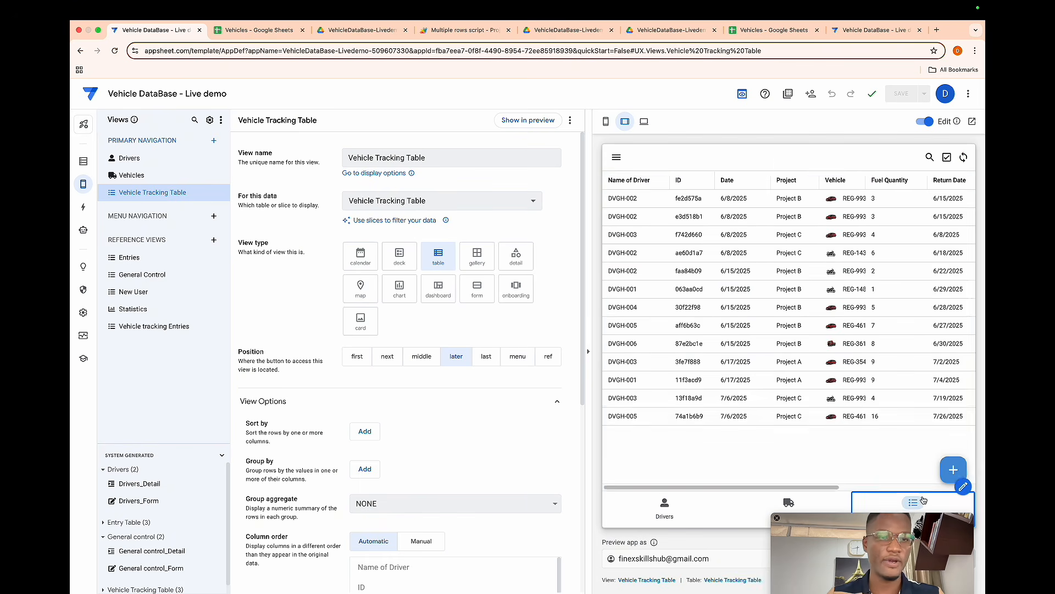
{"action": "scroll", "coordinate": [801, 428], "scroll_direction": "right", "scroll_amount": 5}
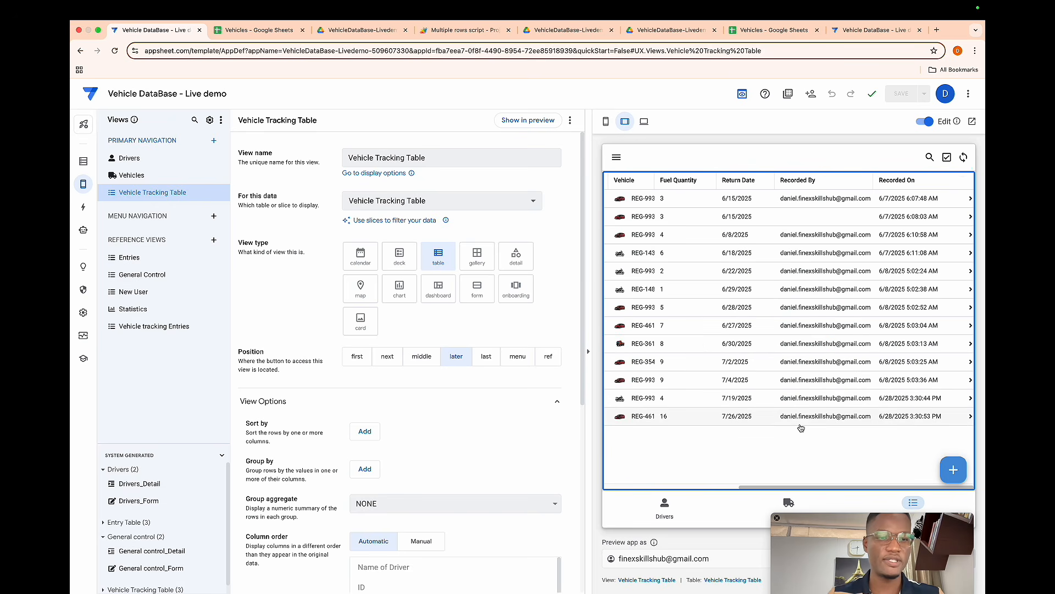
{"action": "scroll", "coordinate": [801, 428], "scroll_direction": "left", "scroll_amount": 5}
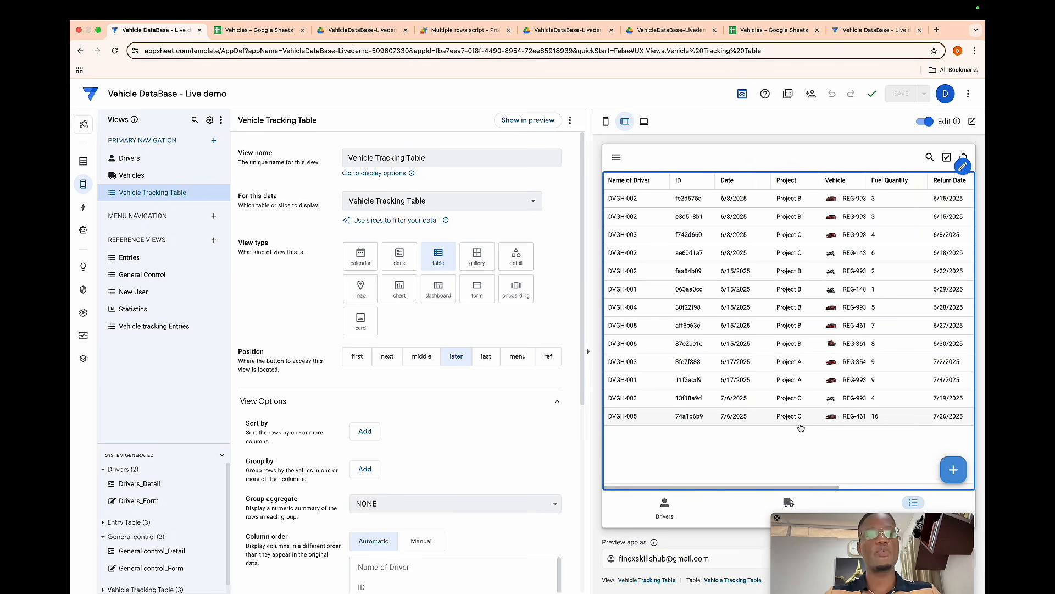